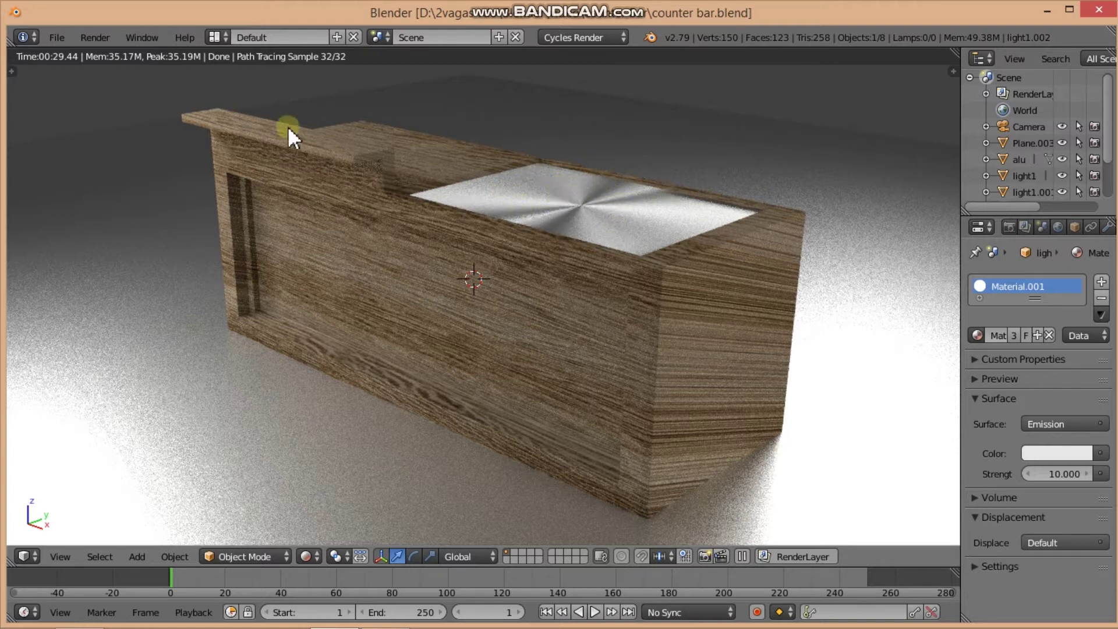
- Reload Blender's default start-up file and confirm the prompt to discard the counter bar scene
click(57, 40)
click(75, 51)
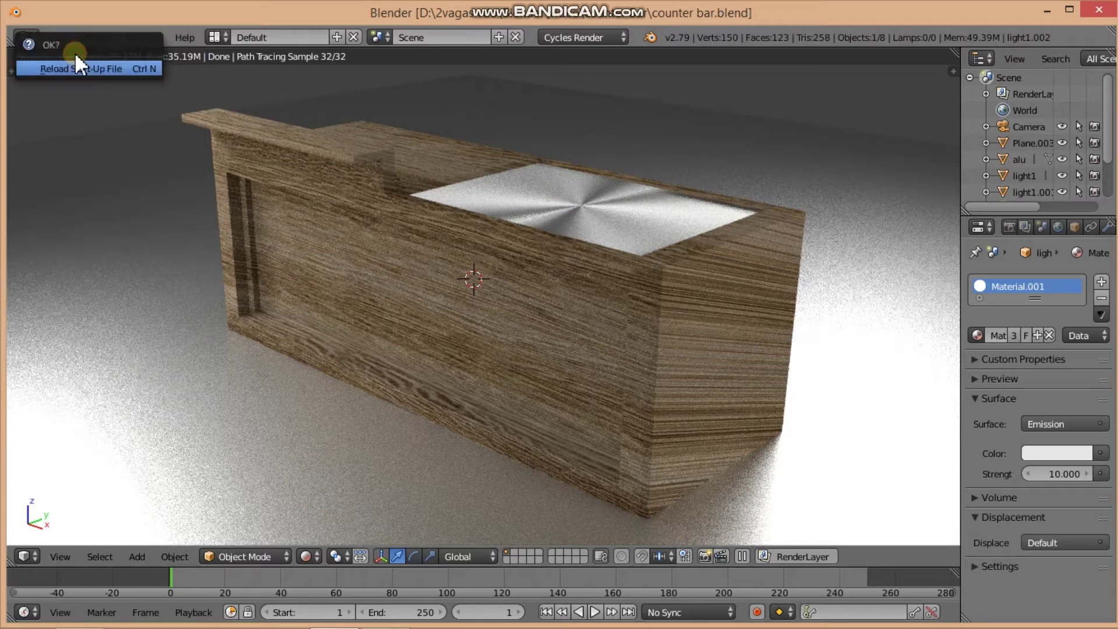
click(74, 68)
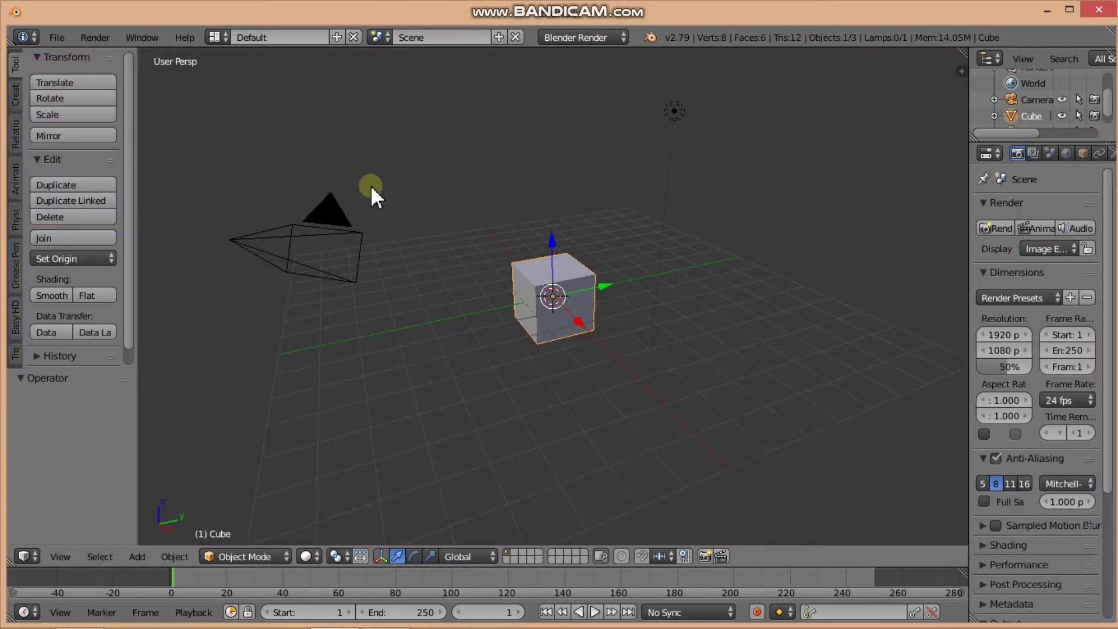
- Set a slightly raised front view and delete the camera
mouse_move(438, 268)
middle_down()
mouse_move(426, 268)
mouse_move(431, 281)
mouse_move(449, 269)
mouse_move(447, 290)
mouse_move(542, 280)
mouse_move(539, 269)
middle_up()
key(KP_1)
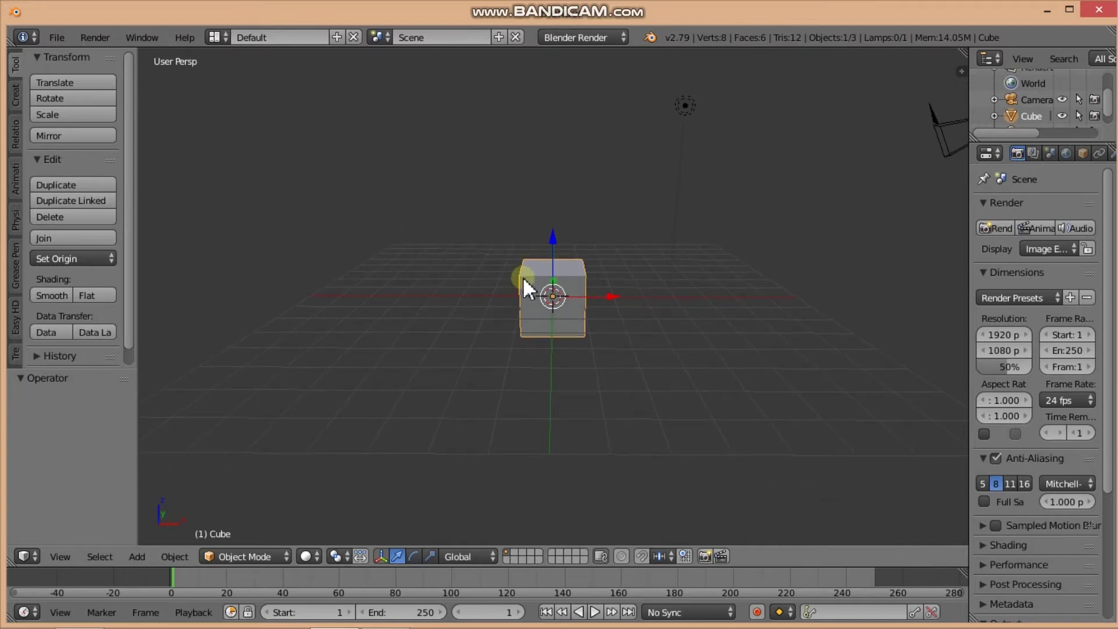
key(KP_1)
middle_drag(522, 277, 522, 297)
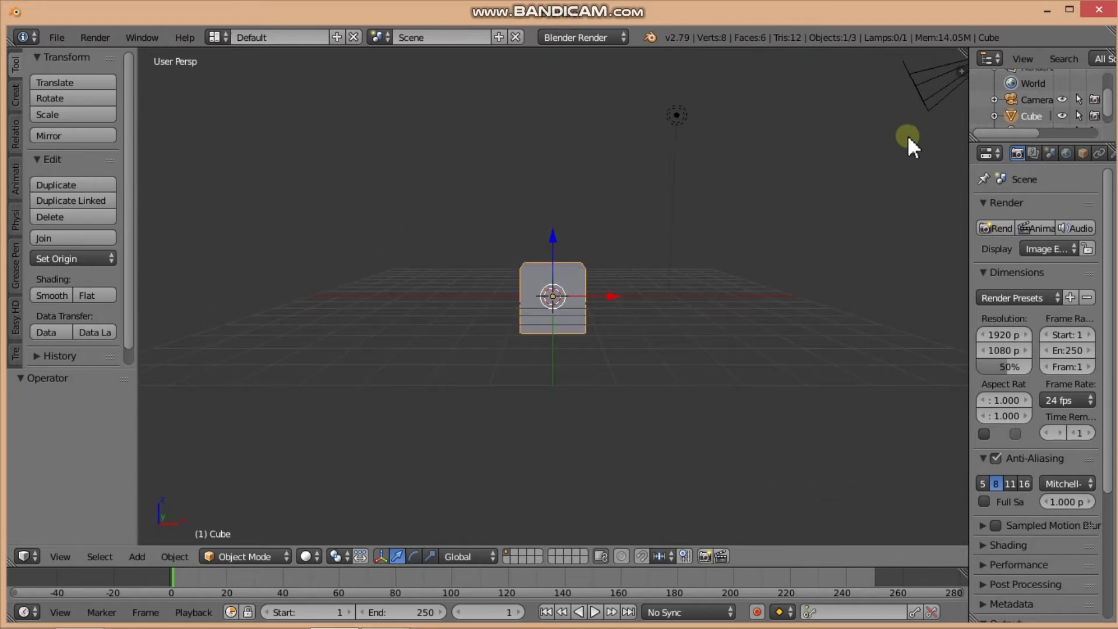
right_click(921, 92)
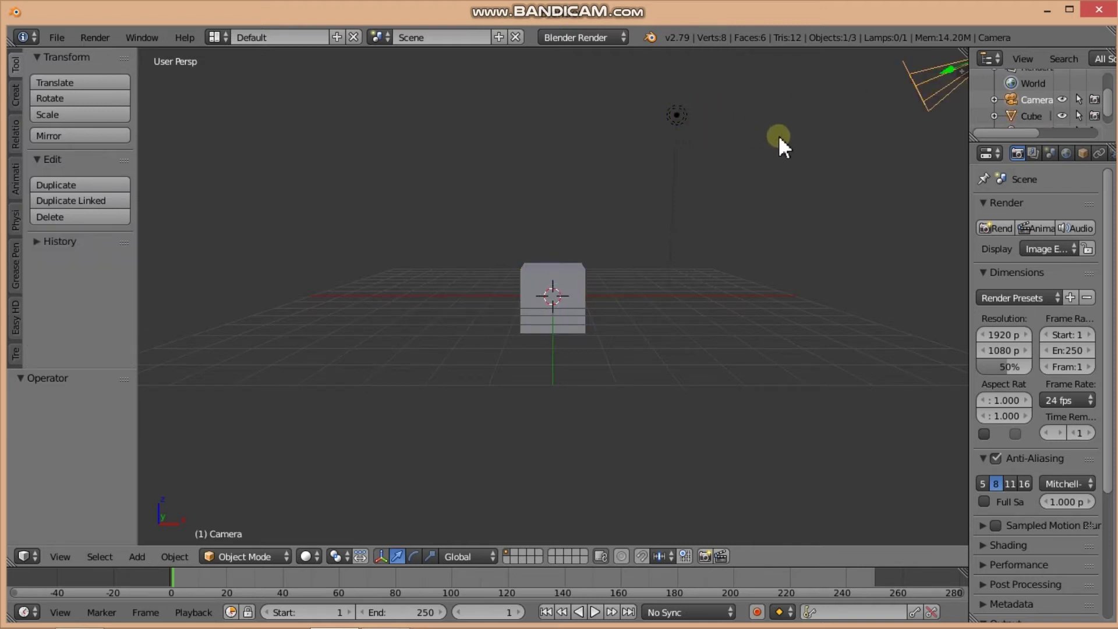
key(x)
click(805, 151)
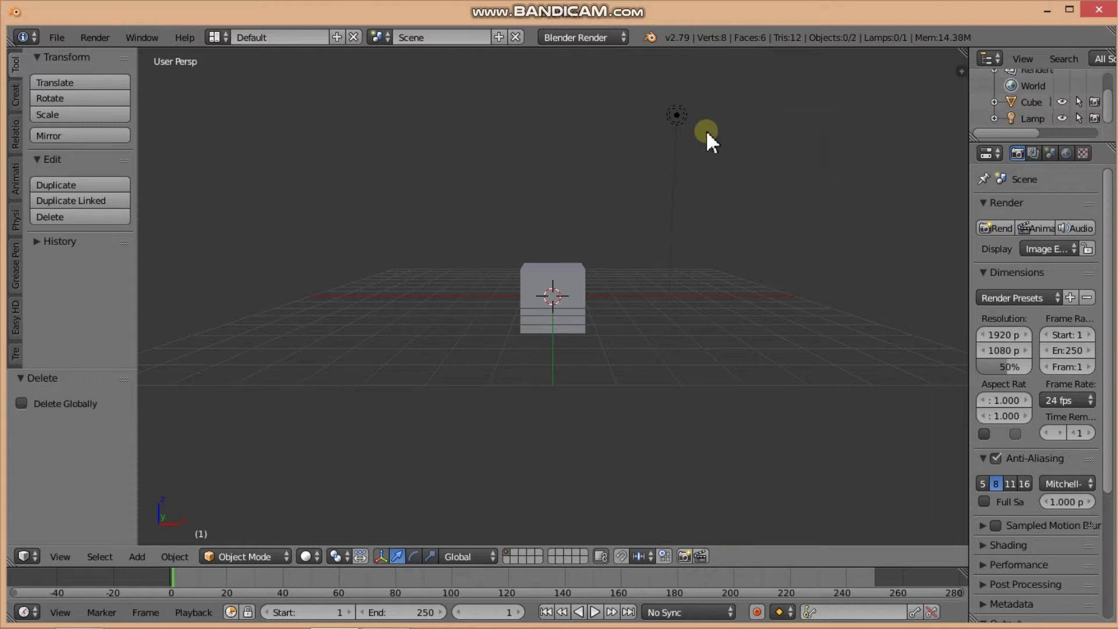
- Delete the lamp and select the cube
right_click(677, 113)
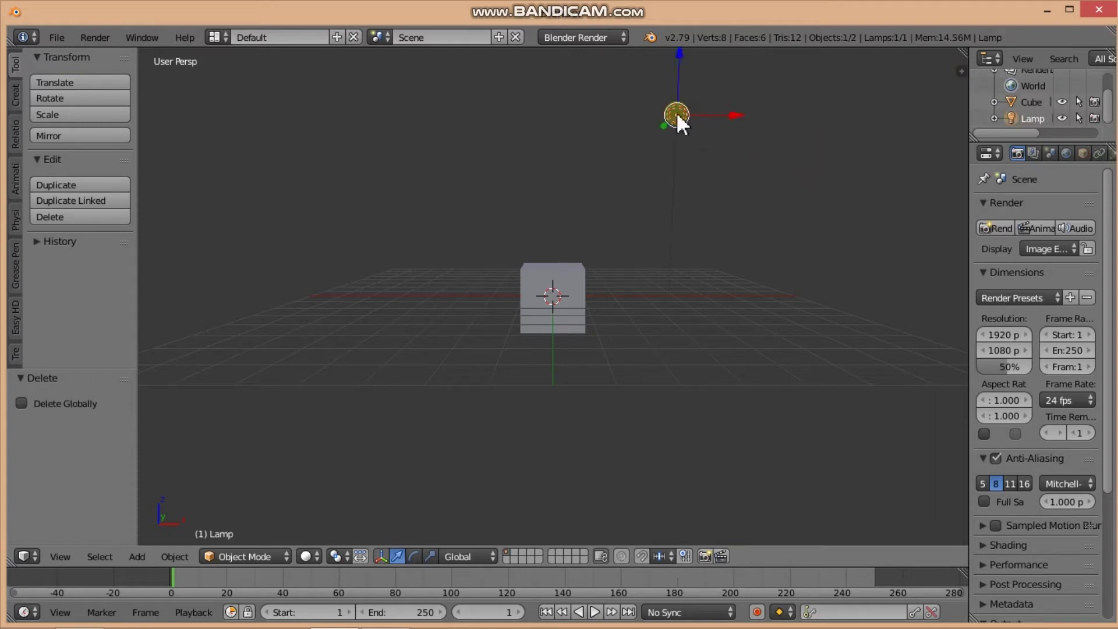
key(x)
click(675, 114)
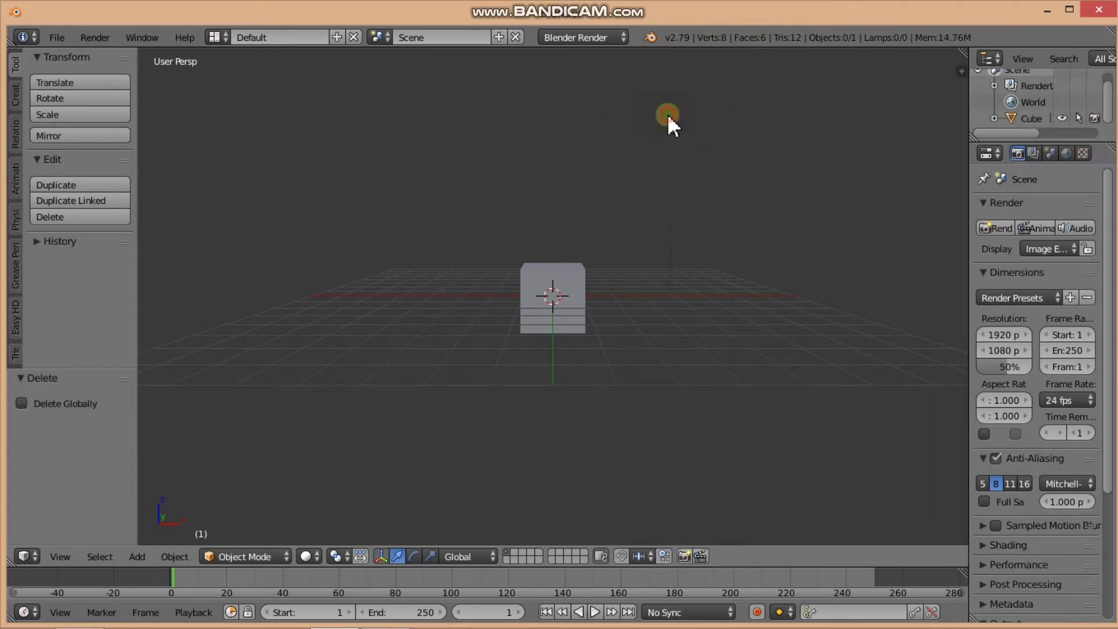
scroll(572, 255, up, 3)
scroll(572, 255, up, 1)
scroll(571, 251, down, 1)
mouse_move(572, 251)
middle_down()
mouse_move(574, 263)
mouse_move(616, 229)
mouse_move(613, 249)
mouse_move(611, 232)
middle_up()
right_click(575, 263)
scroll(610, 232, down, 1)
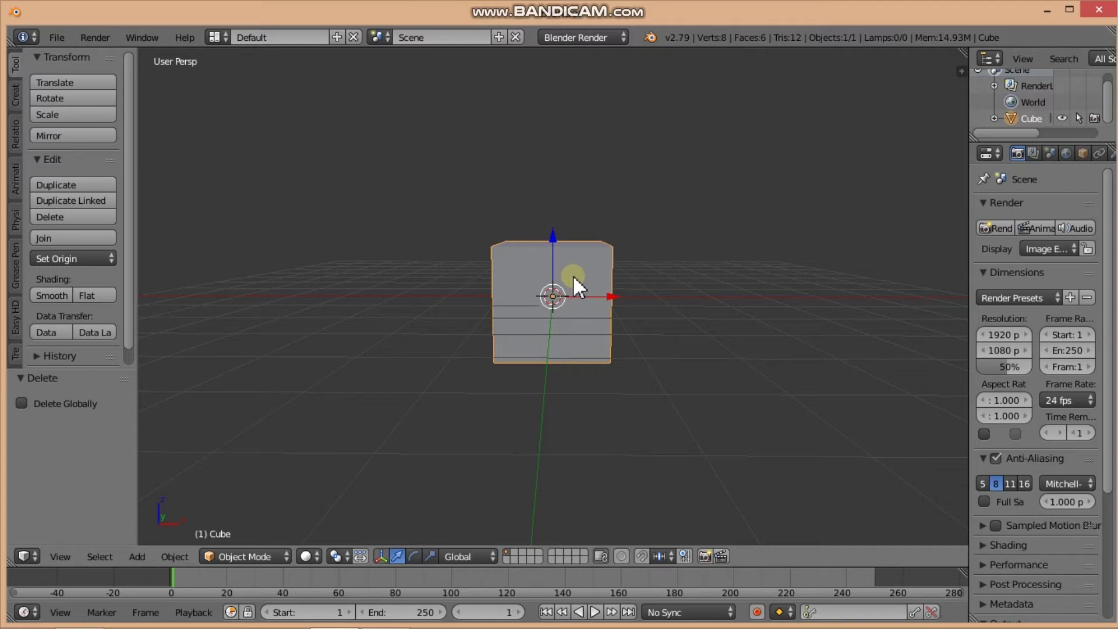
- Scale the cube uniformly down to 0.630
key(s)
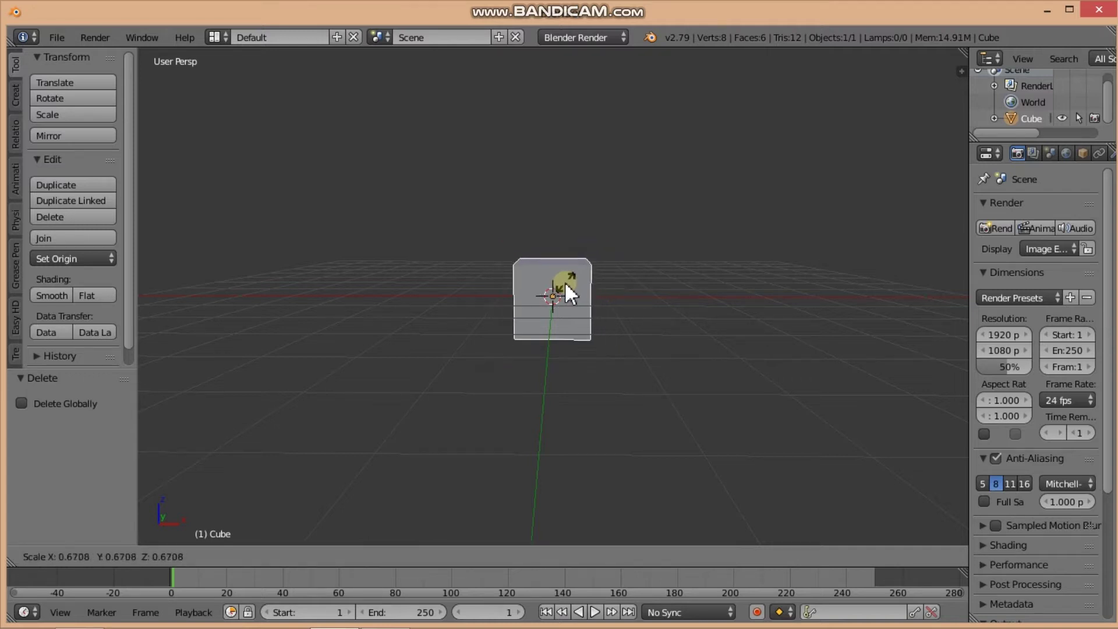
click(564, 281)
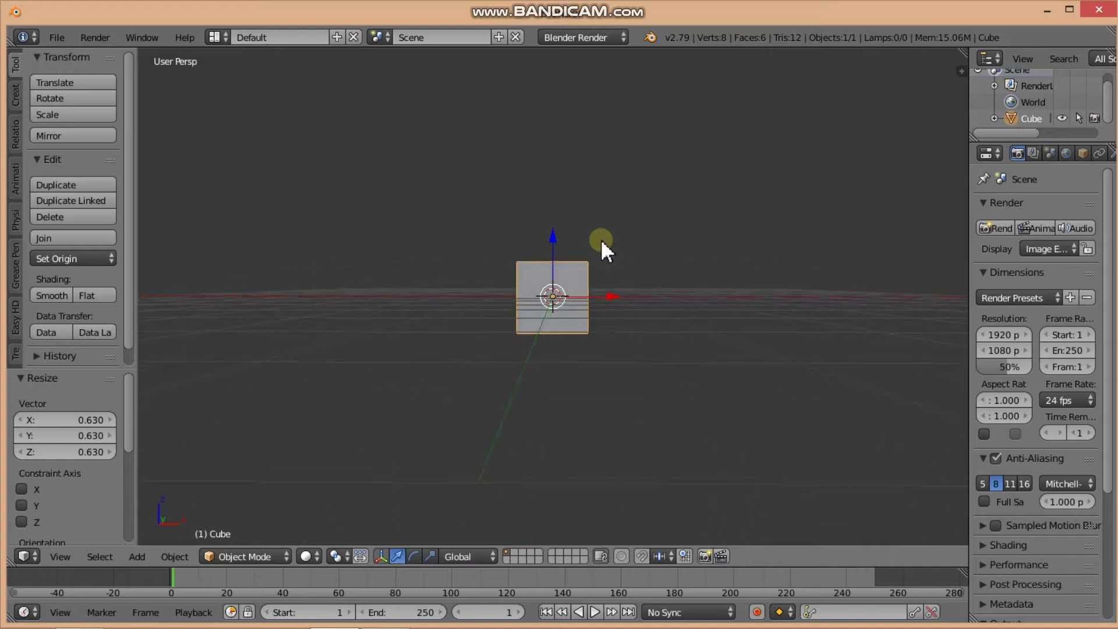
middle_drag(599, 239, 600, 271)
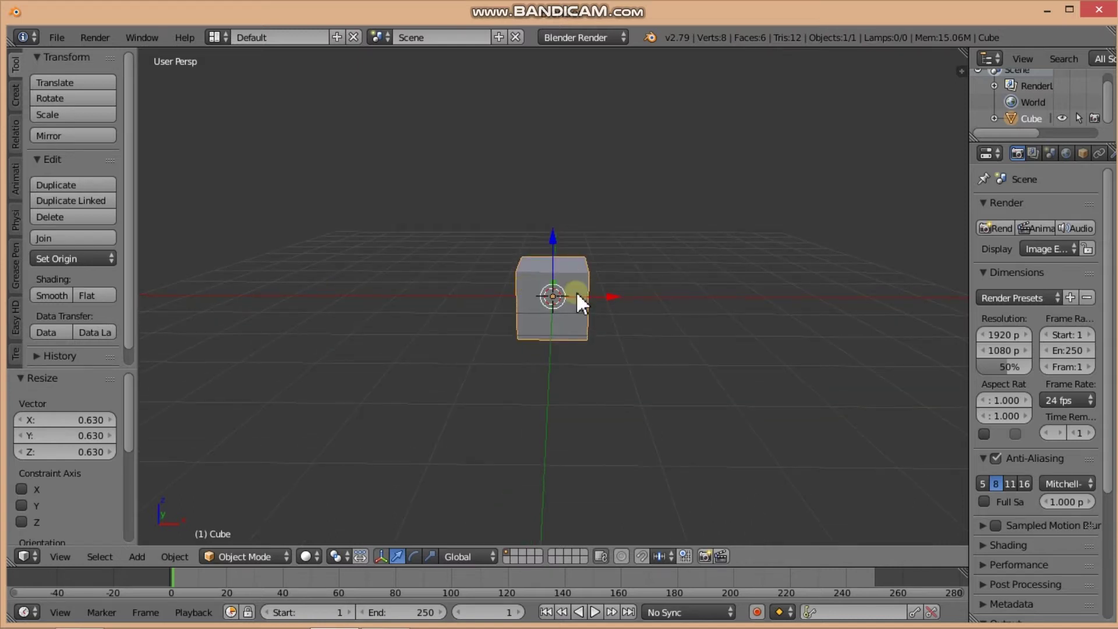
- Stretch the cube 3.167 times along the X axis into a long bar
key(s)
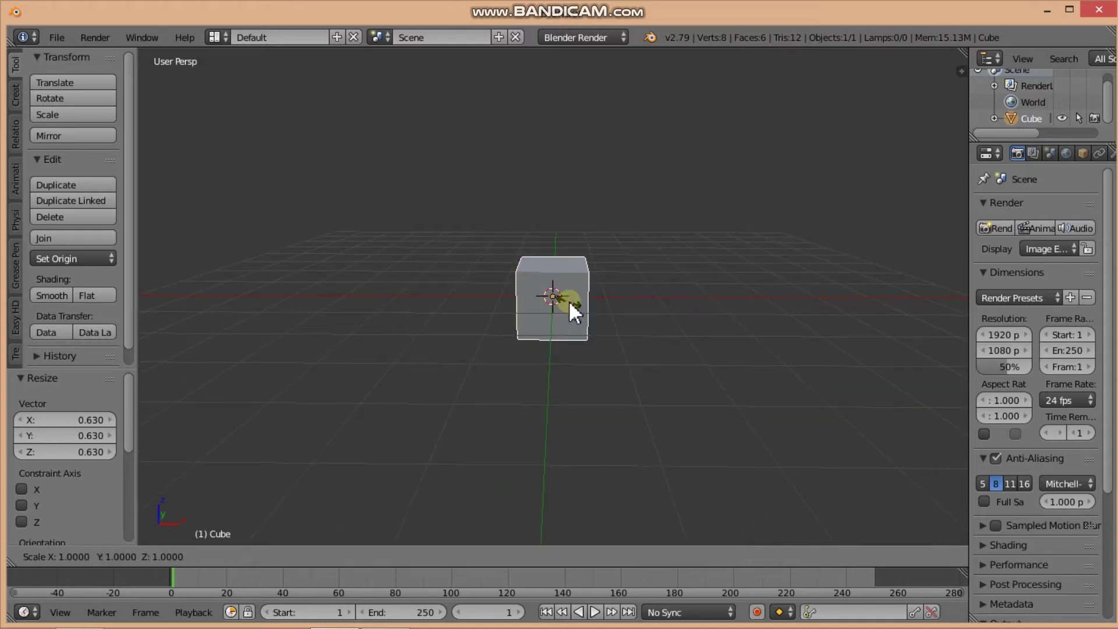
key(x)
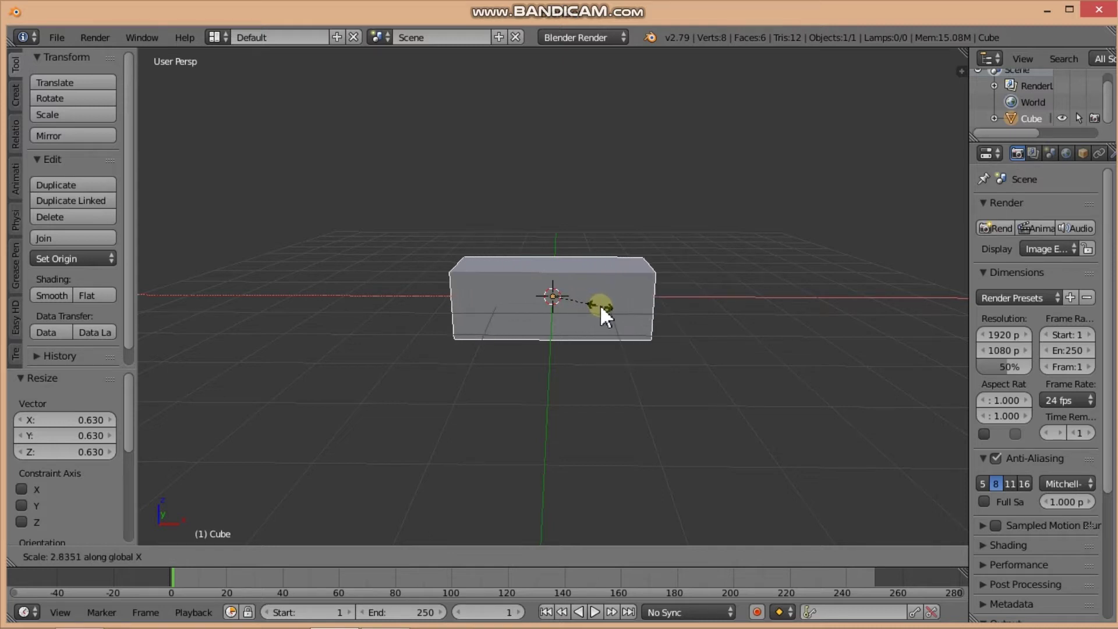
click(606, 305)
mouse_move(606, 305)
middle_down()
mouse_move(626, 251)
mouse_move(514, 305)
mouse_move(654, 286)
mouse_move(648, 312)
mouse_move(622, 269)
mouse_move(608, 277)
mouse_move(613, 293)
mouse_move(709, 298)
mouse_move(678, 321)
mouse_move(624, 283)
middle_up()
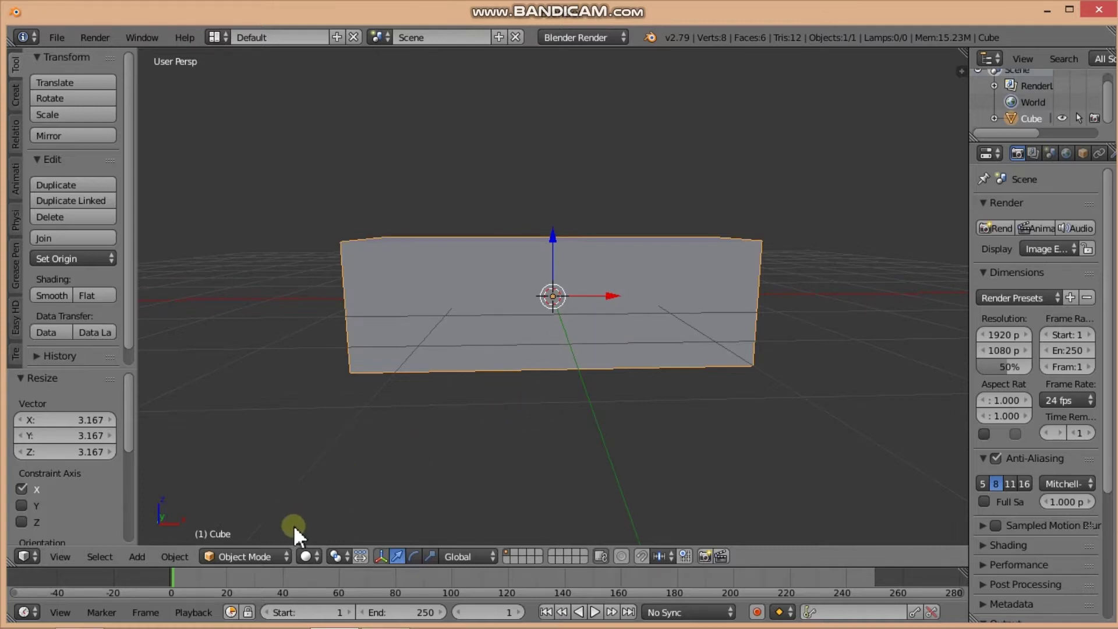
- In Edit Mode, add two centred vertical loop cuts across the box
click(286, 559)
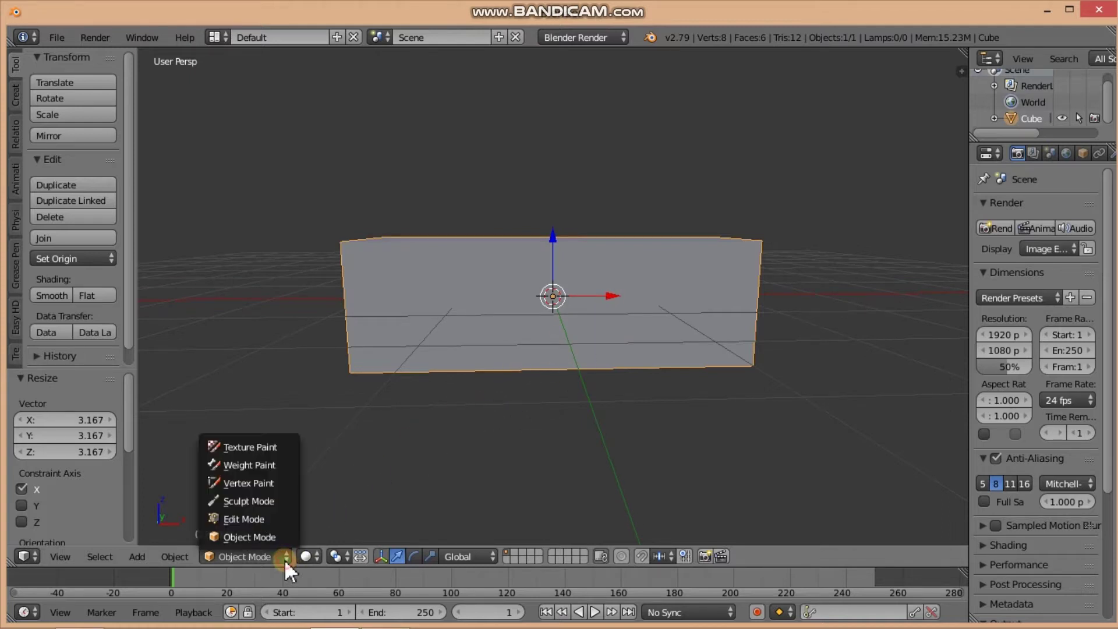
click(240, 520)
mouse_move(425, 433)
middle_down()
mouse_move(512, 370)
mouse_move(511, 383)
middle_up()
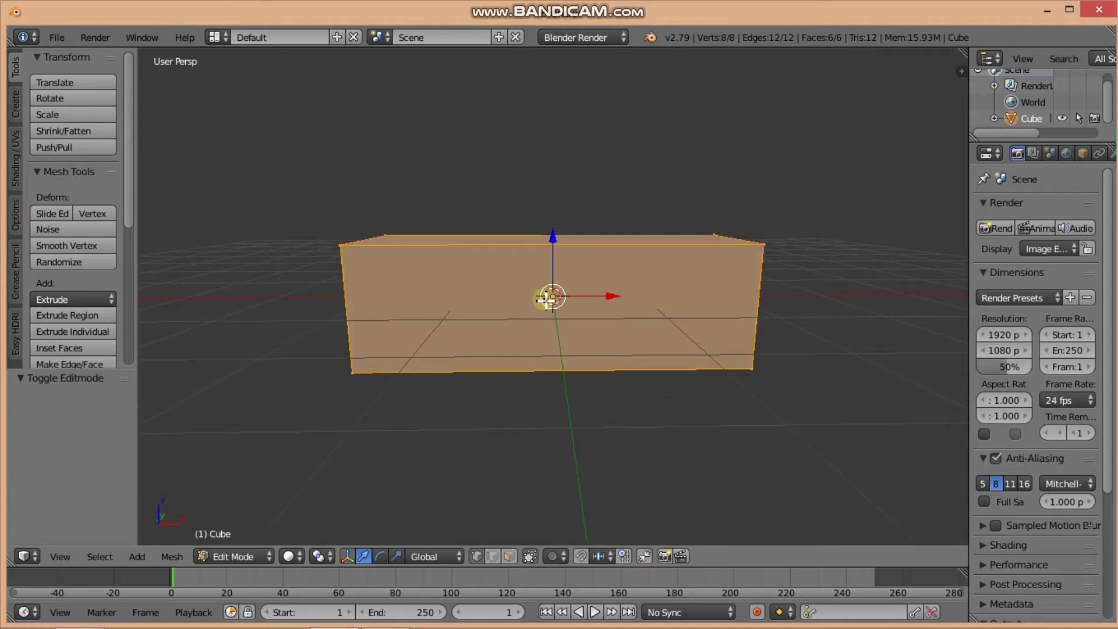
key(ctrl+r)
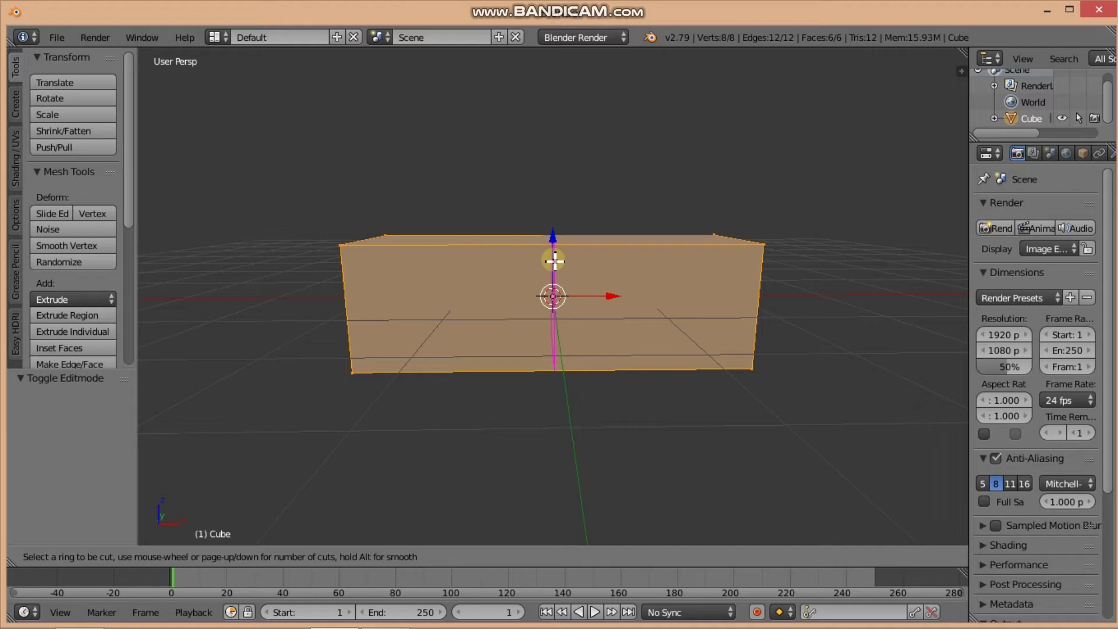
scroll(554, 261, up, 1)
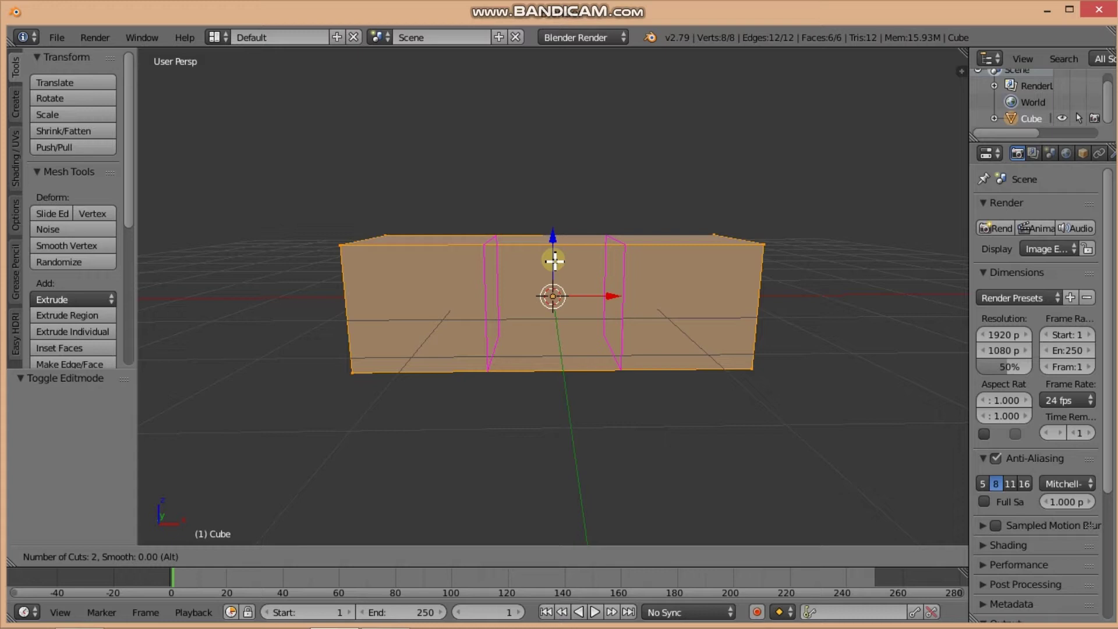
click(554, 261)
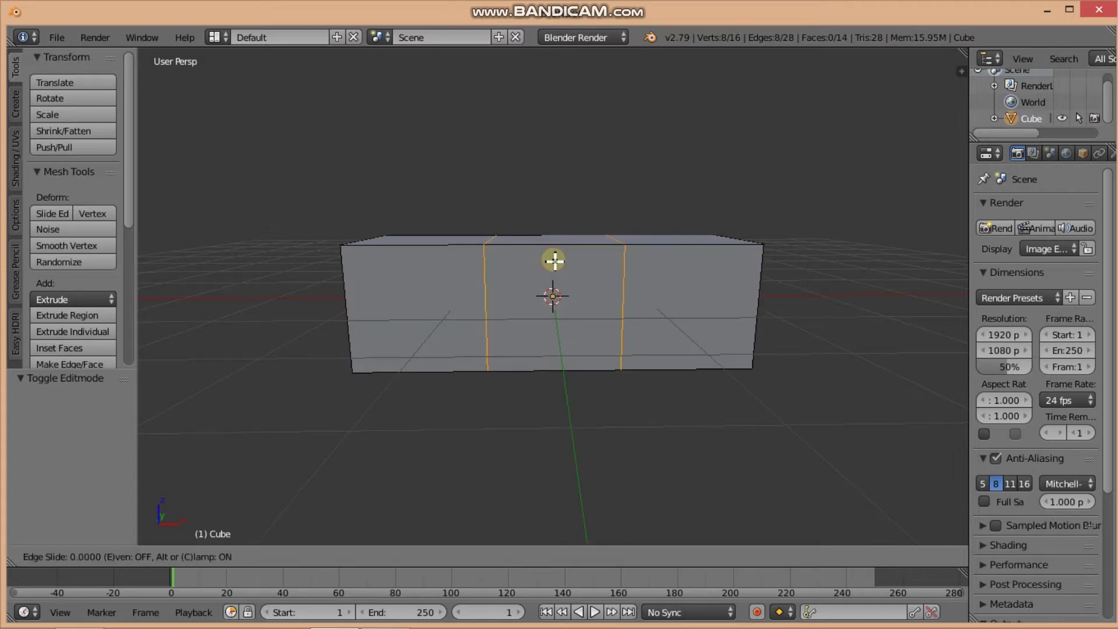
right_click(554, 261)
- Scale the new loops along X to spread them toward the box ends
key(s)
key(x)
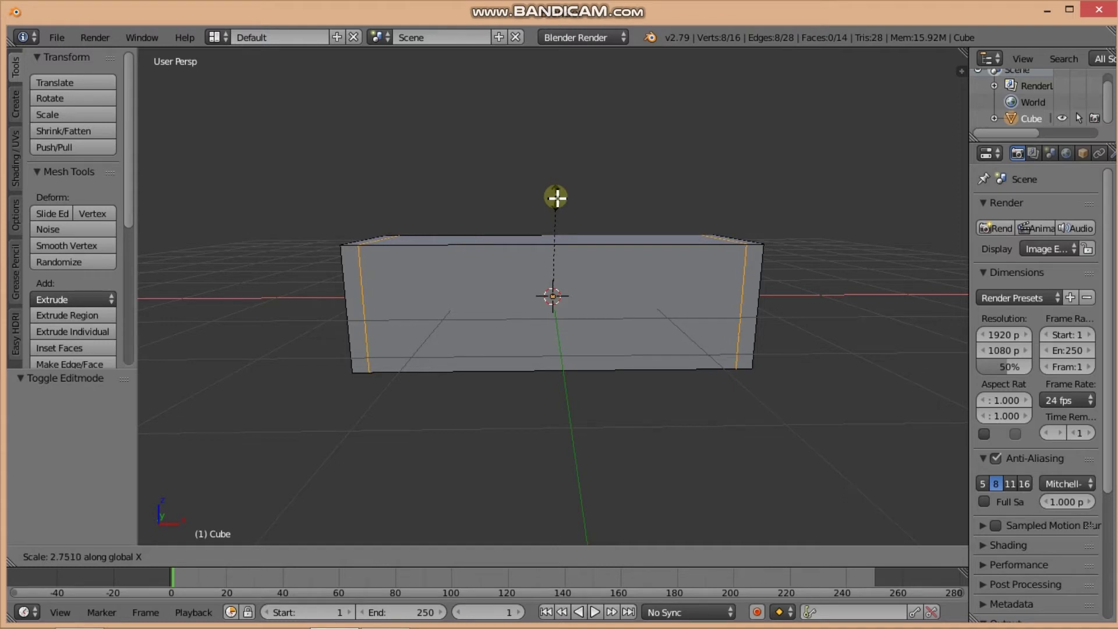
click(557, 197)
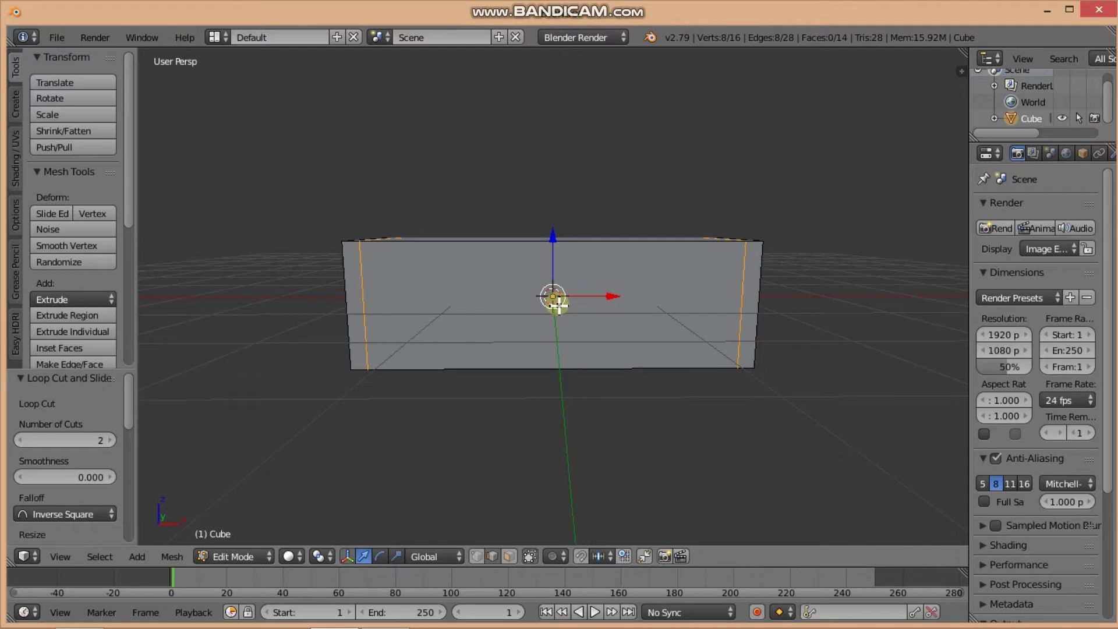
- Add two centred horizontal loop cuts running lengthwise around the box
key(ctrl+r)
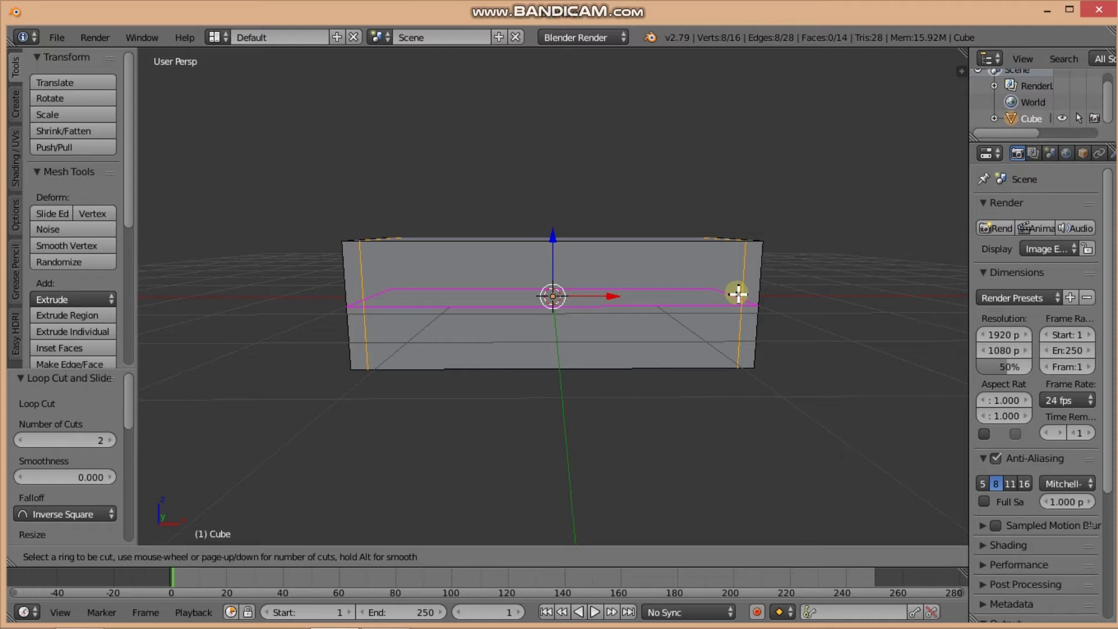
click(738, 294)
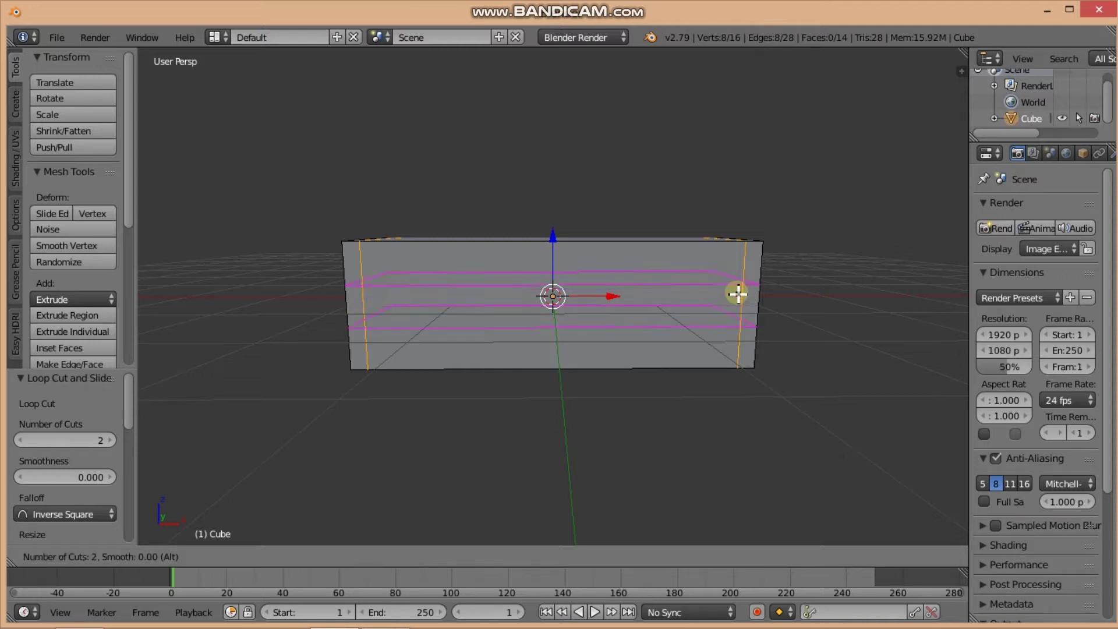
click(738, 295)
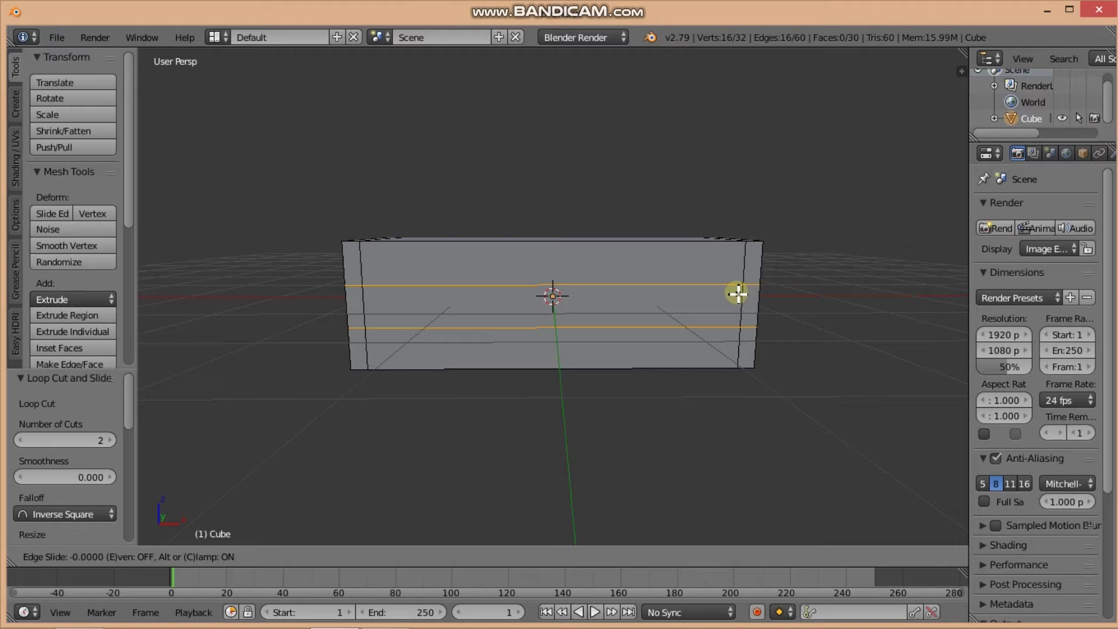
right_click(738, 294)
- Scale those loops along Z so they sit near the top and bottom edges
key(s)
key(z)
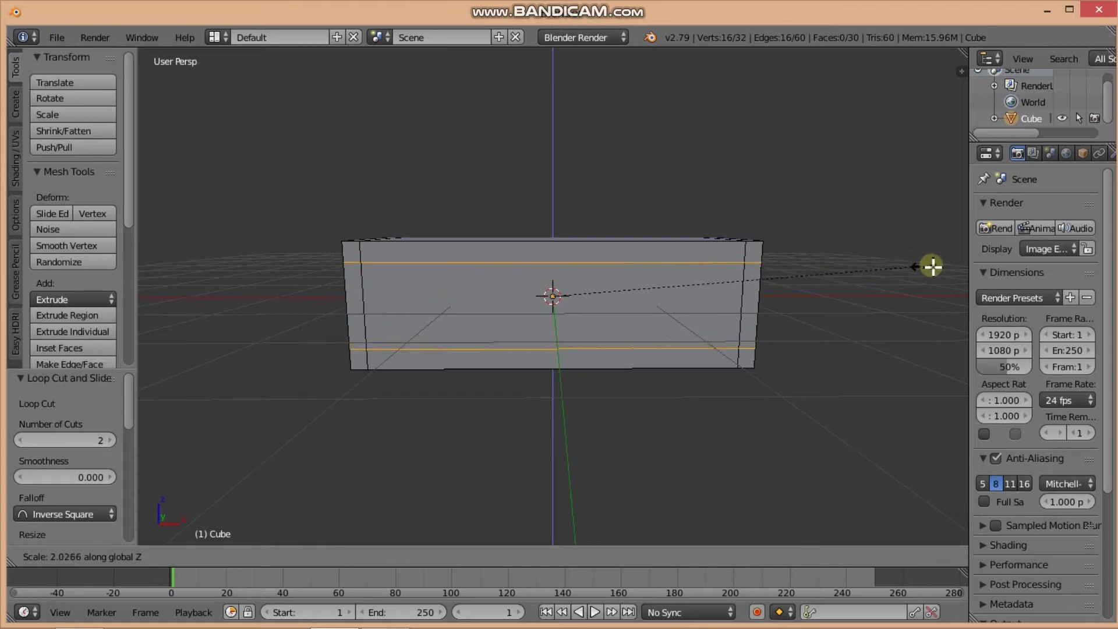
click(175, 262)
mouse_move(240, 290)
middle_down()
mouse_move(294, 287)
mouse_move(304, 274)
mouse_move(331, 323)
mouse_move(310, 327)
mouse_move(532, 362)
mouse_move(497, 375)
mouse_move(472, 369)
mouse_move(492, 353)
mouse_move(476, 359)
middle_up()
scroll(476, 365, up, 3)
mouse_move(487, 437)
middle_down()
mouse_move(537, 425)
mouse_move(547, 447)
middle_up()
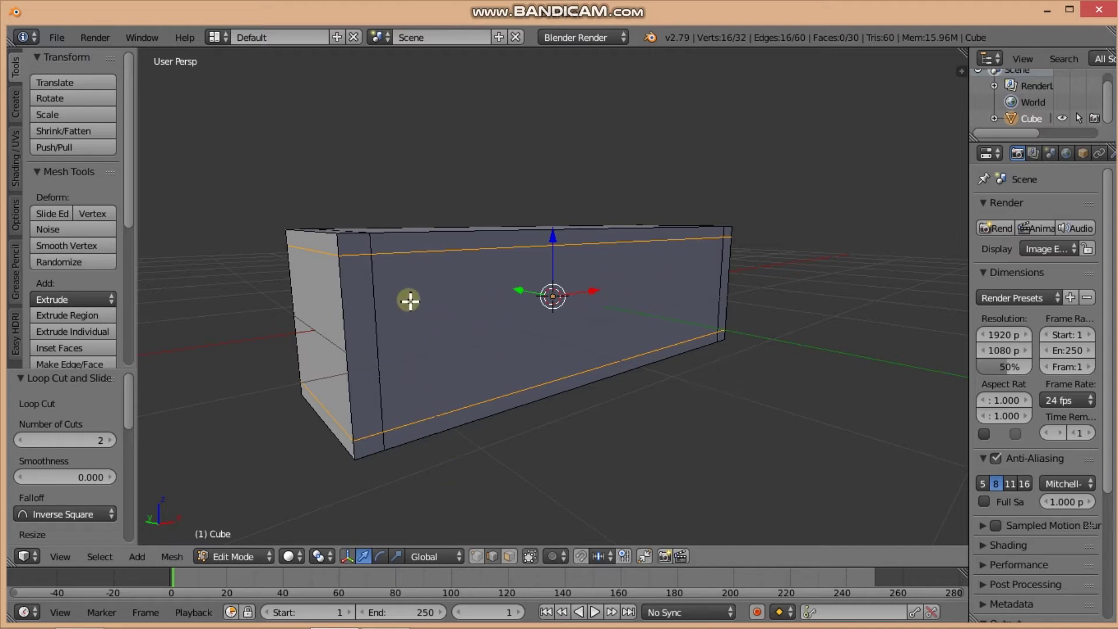
- In face select mode, extrude the central front face 0.095 inward along Y
click(508, 555)
middle_drag(523, 435, 535, 434)
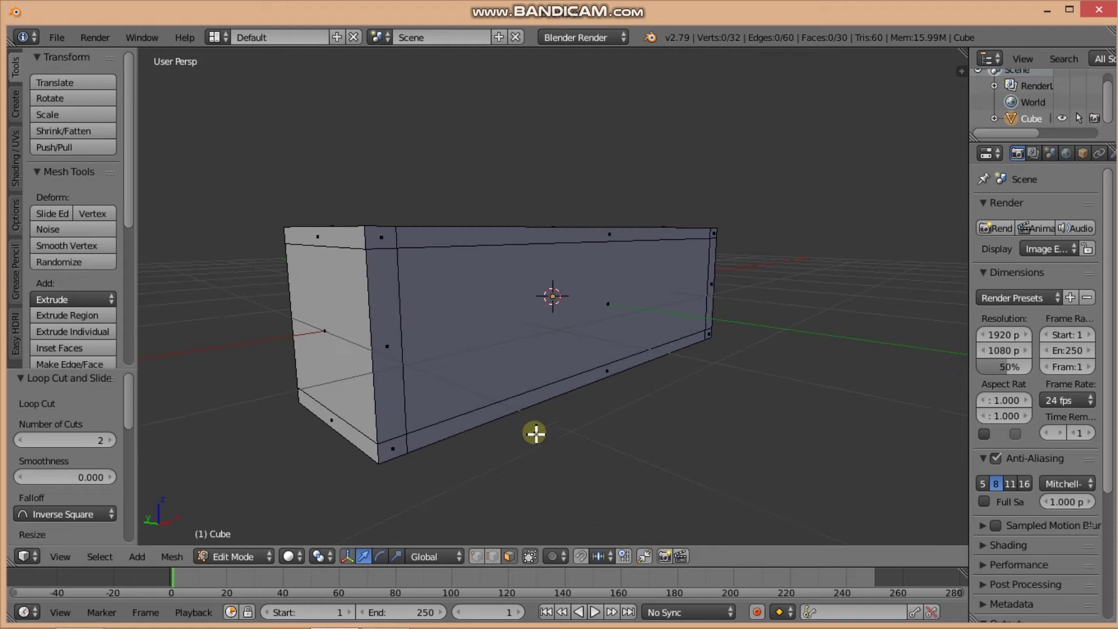
right_click(479, 325)
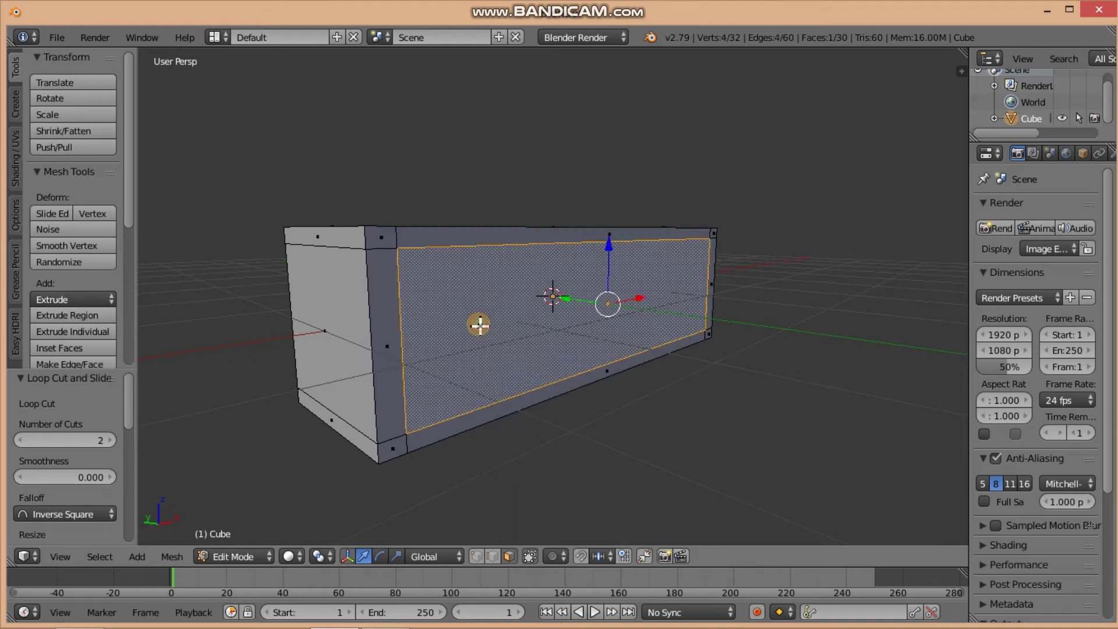
mouse_move(489, 319)
middle_down()
mouse_move(462, 325)
mouse_move(437, 304)
mouse_move(509, 322)
middle_up()
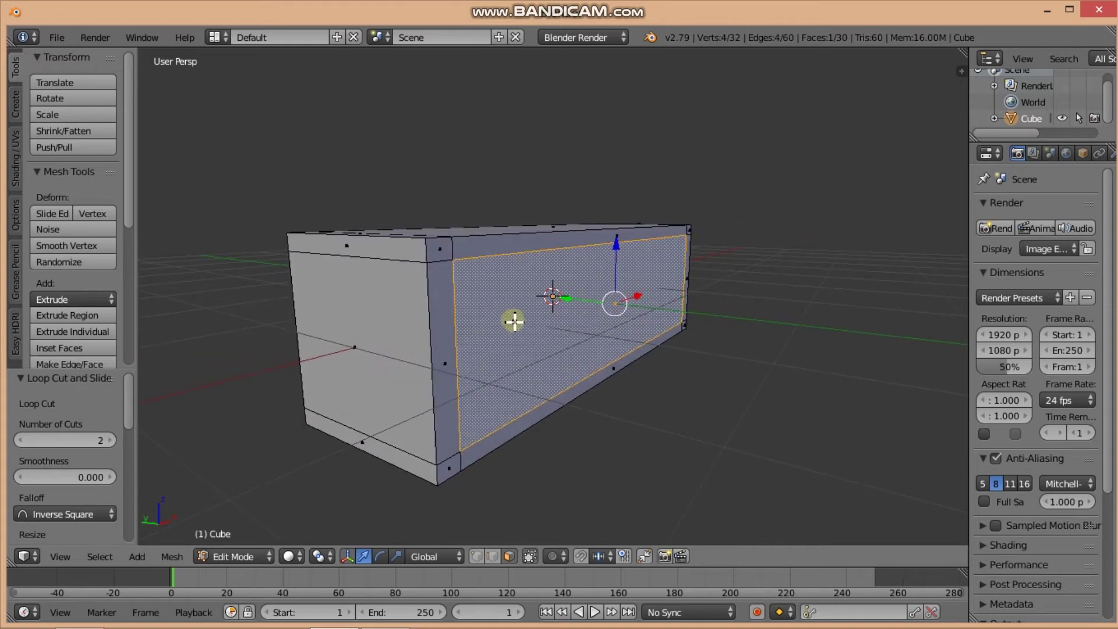
key(e)
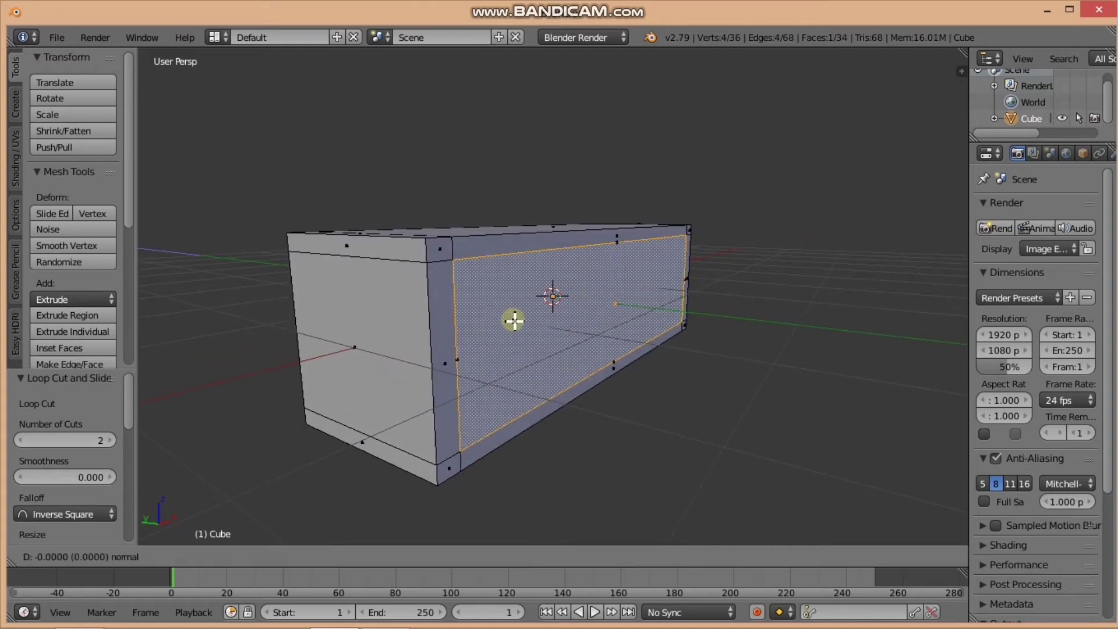
key(y)
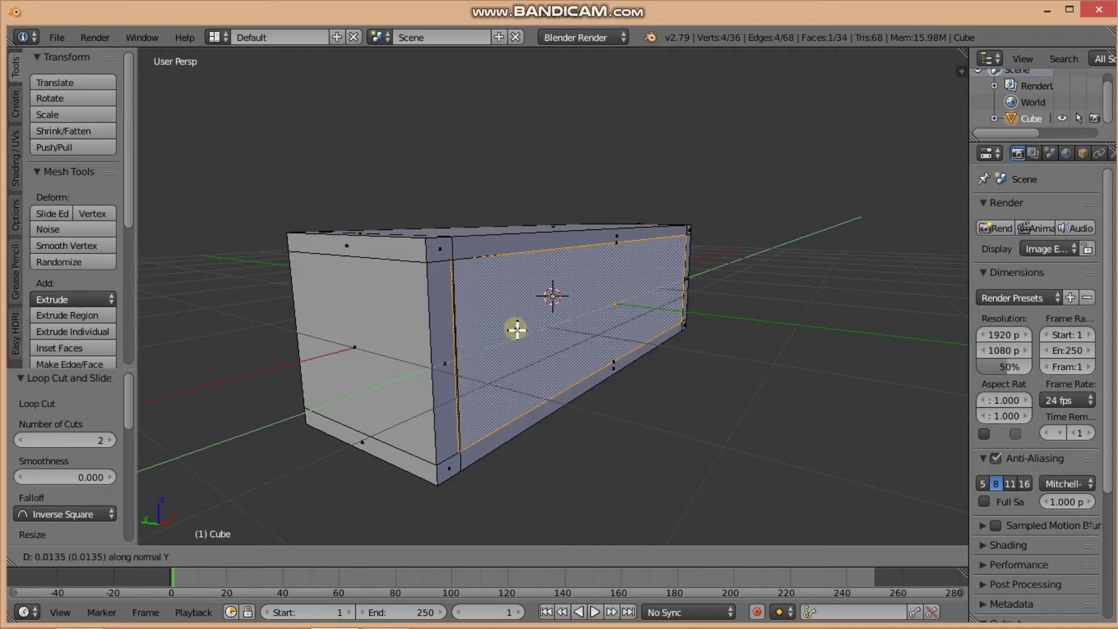
key(y)
key(y)
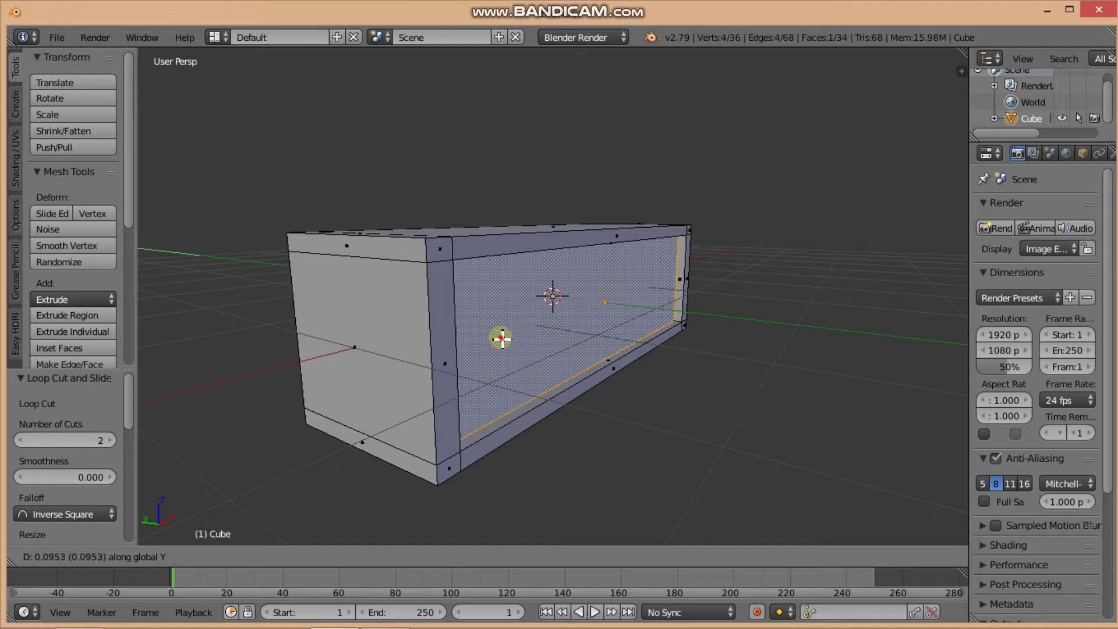
click(501, 338)
mouse_move(531, 328)
middle_down()
mouse_move(462, 325)
mouse_move(446, 342)
middle_up()
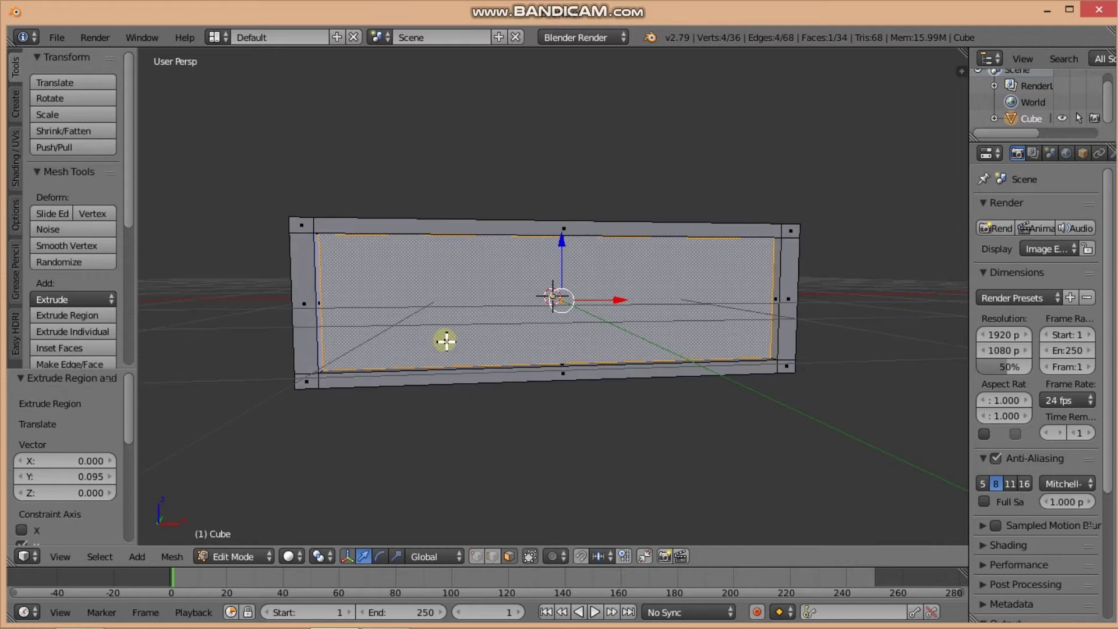
- Bevel the recessed front panel's edges by 0.025
key(ctrl+b)
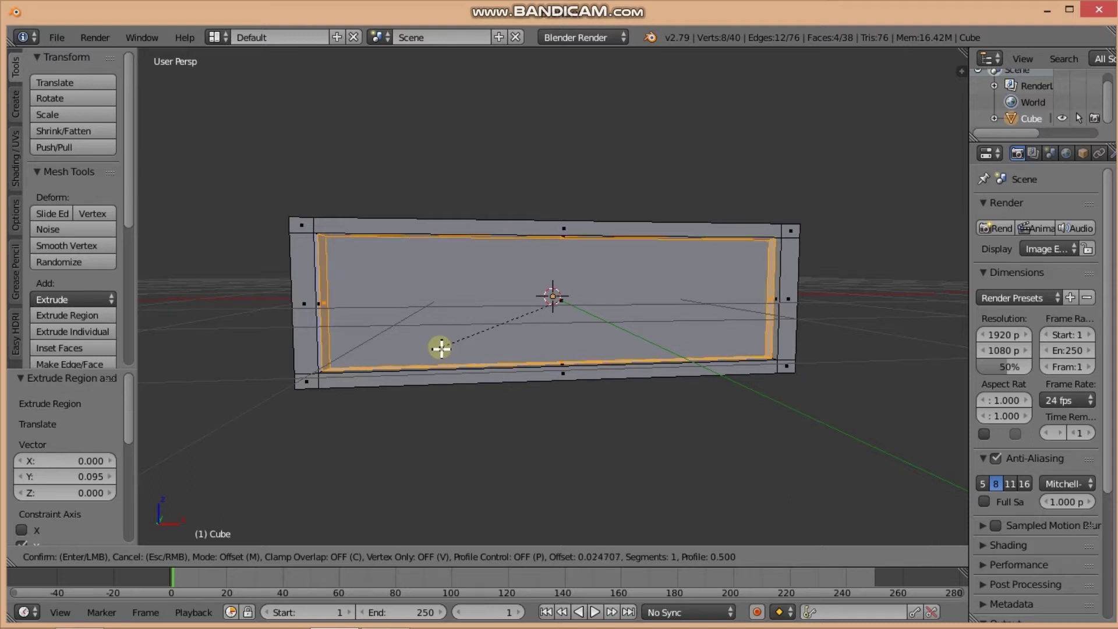
click(441, 347)
mouse_move(437, 327)
middle_down()
mouse_move(452, 319)
mouse_move(457, 332)
mouse_move(448, 324)
middle_up()
- Switch the box back to Object Mode and view it nearly front-on
click(271, 554)
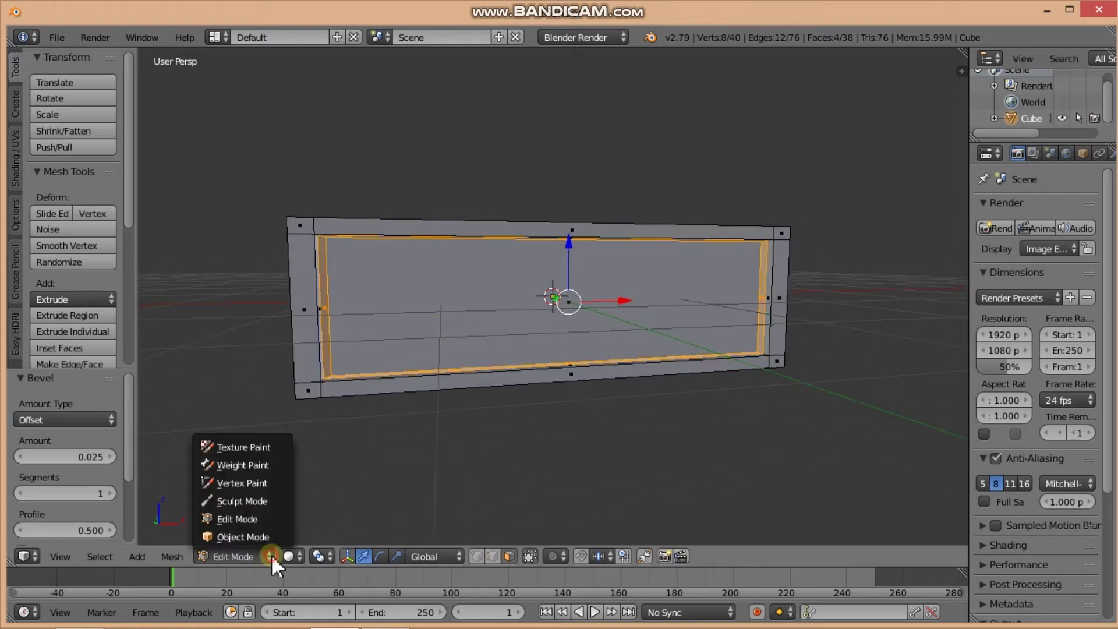
click(250, 534)
middle_drag(373, 406, 386, 408)
mouse_move(724, 292)
middle_down()
mouse_move(711, 323)
mouse_move(565, 348)
mouse_move(571, 320)
mouse_move(659, 316)
mouse_move(662, 306)
mouse_move(658, 321)
middle_up()
- Tab into Edit Mode and select the inner front face
scroll(657, 319, up, 2)
scroll(656, 319, down, 3)
scroll(654, 316, up, 3)
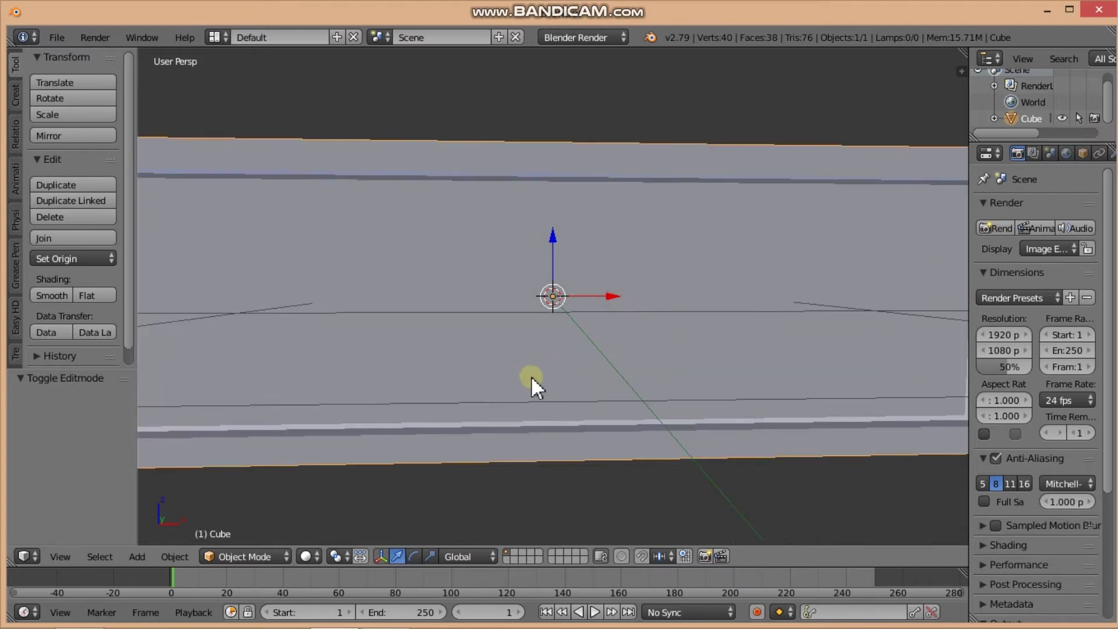
scroll(524, 340, down, 3)
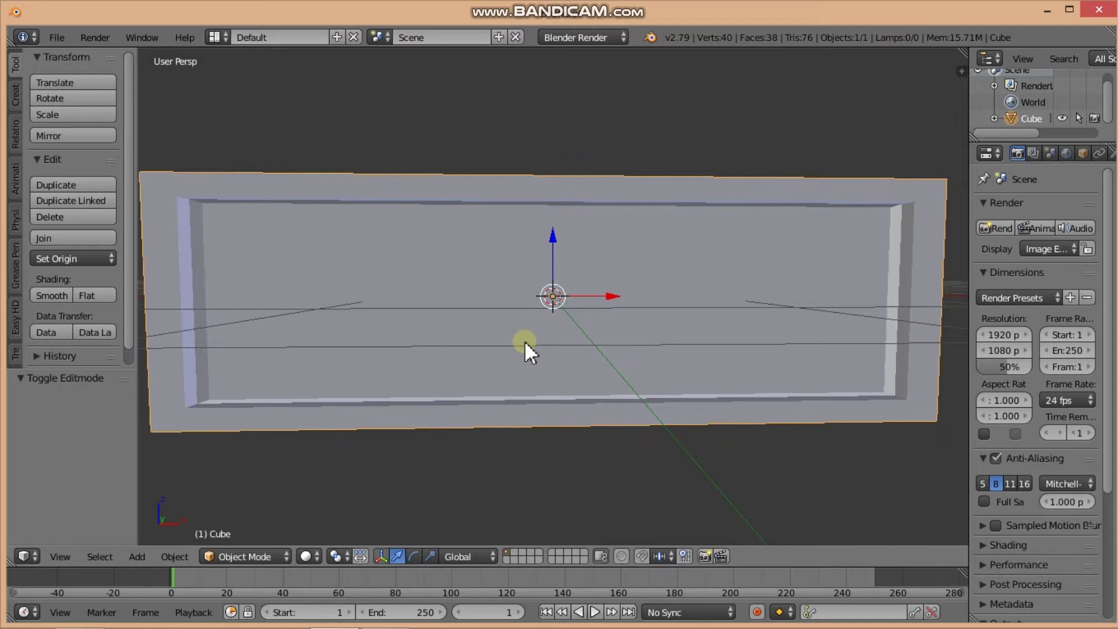
key(Tab)
mouse_move(481, 323)
middle_down()
mouse_move(499, 320)
mouse_move(489, 306)
middle_up()
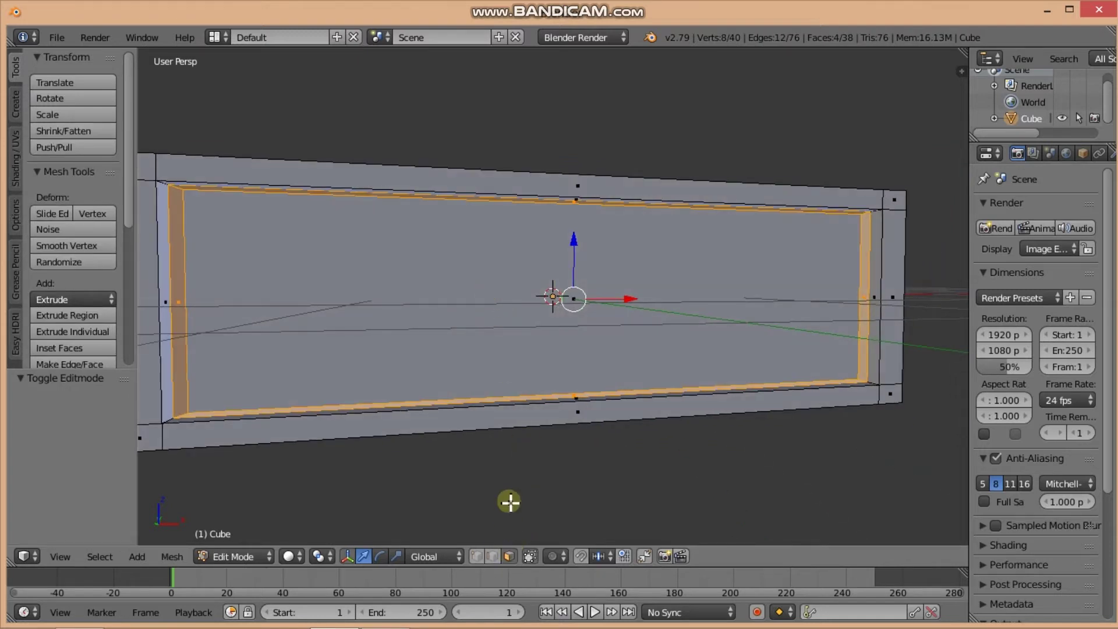
right_click(477, 295)
middle_drag(567, 270, 592, 277)
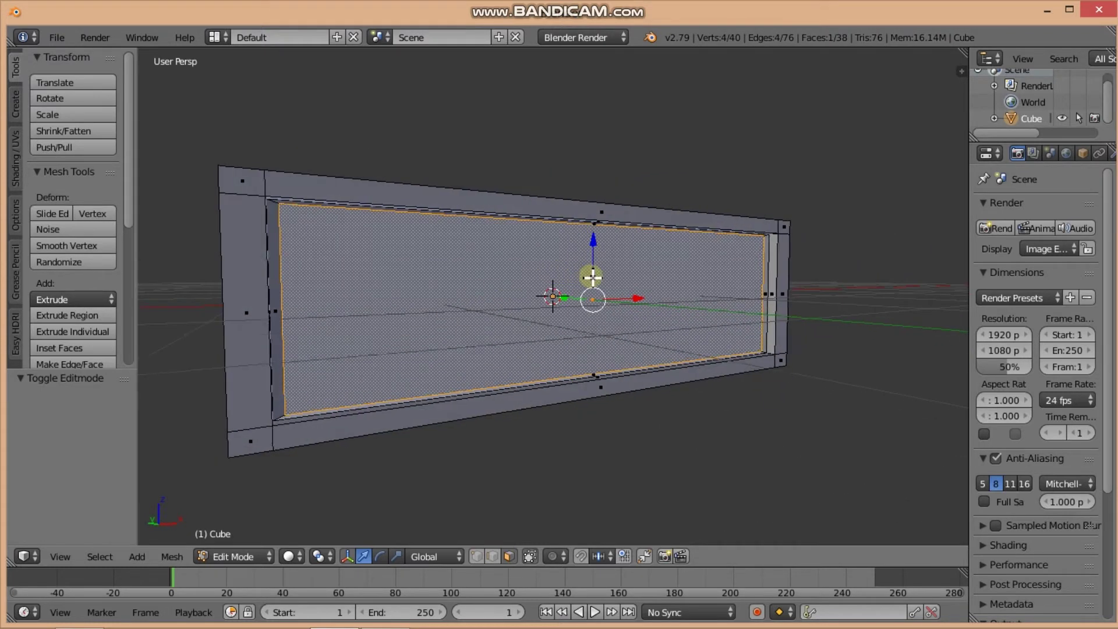
- Extrude the inner face a further 0.060 inward along global Y
key(e)
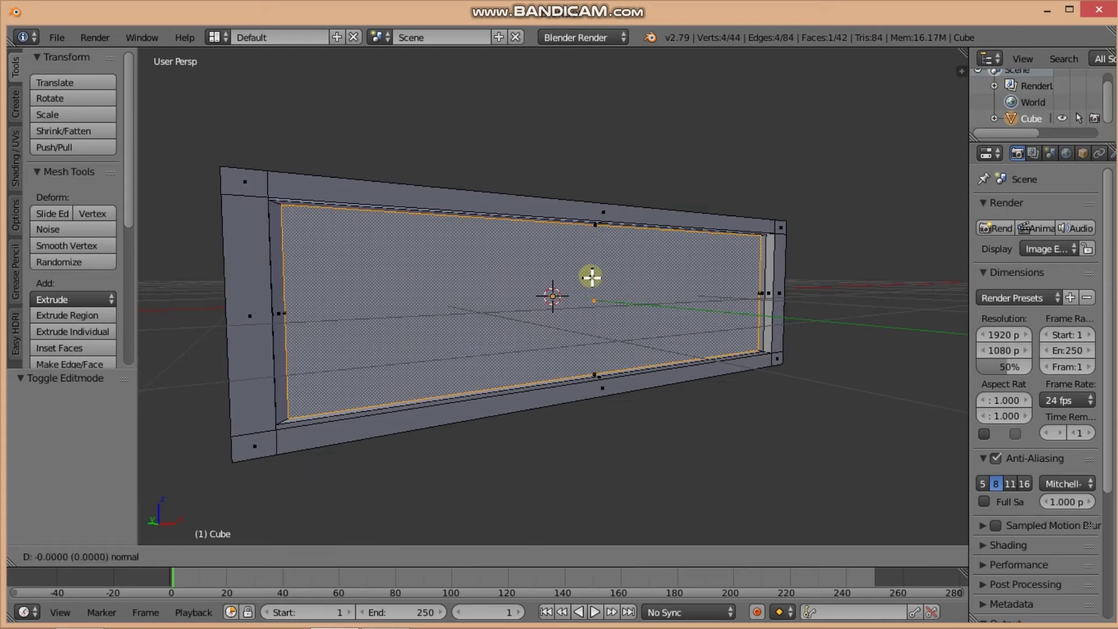
key(y)
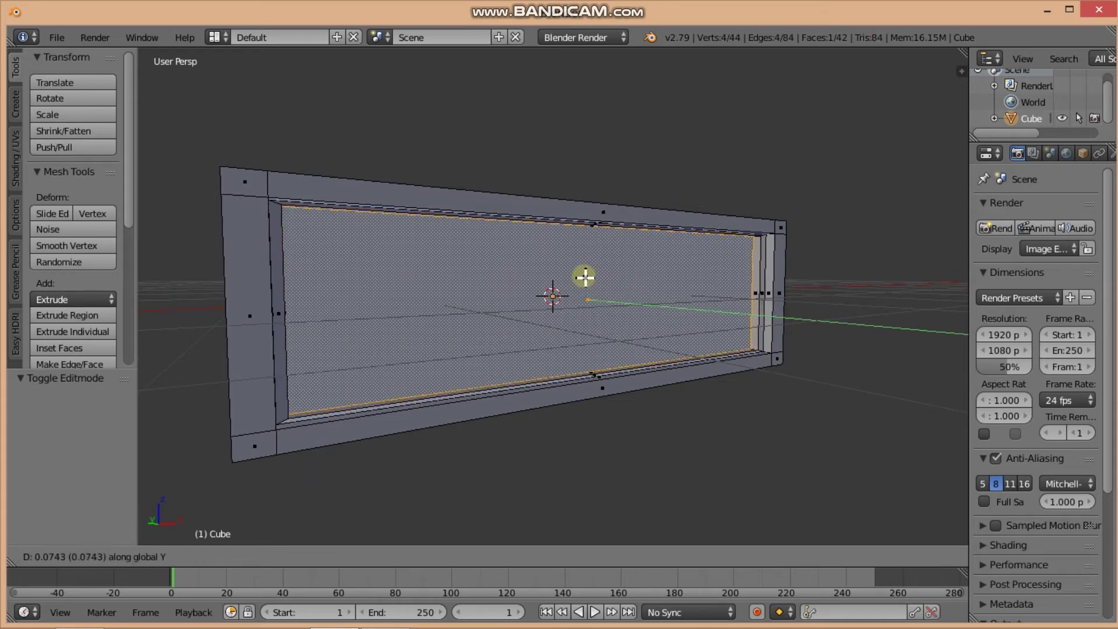
key(y)
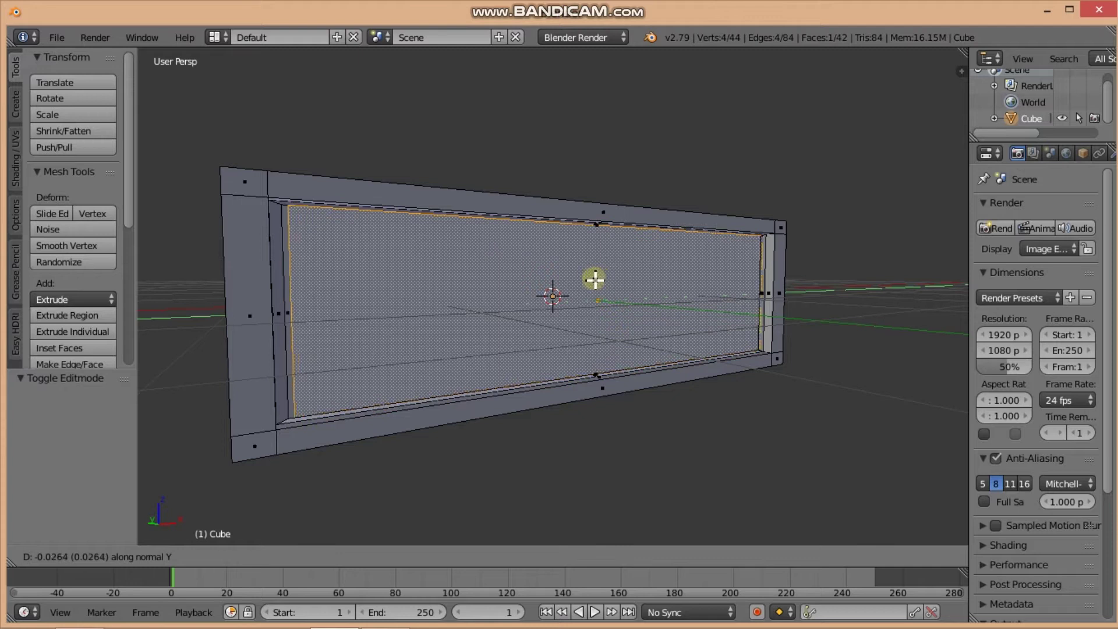
key(y)
key(y)
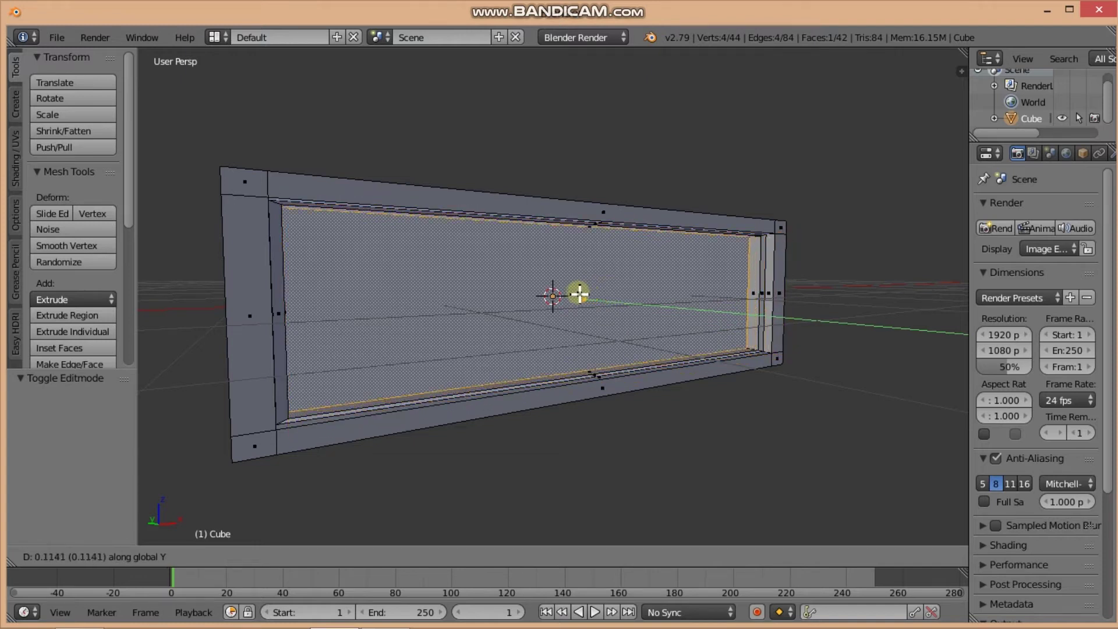
key(y)
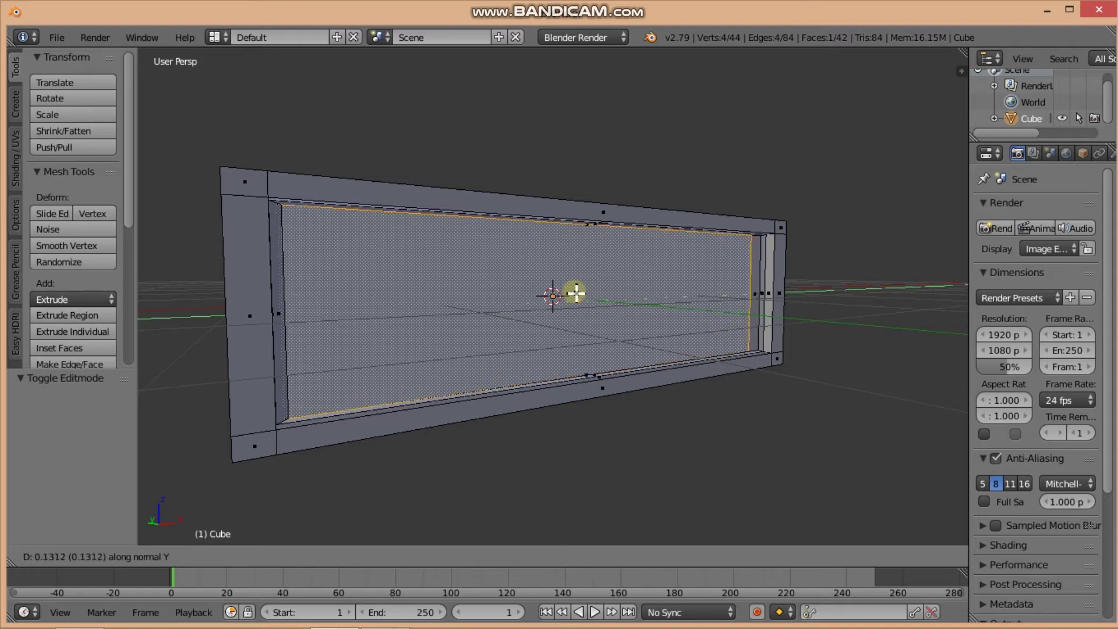
key(y)
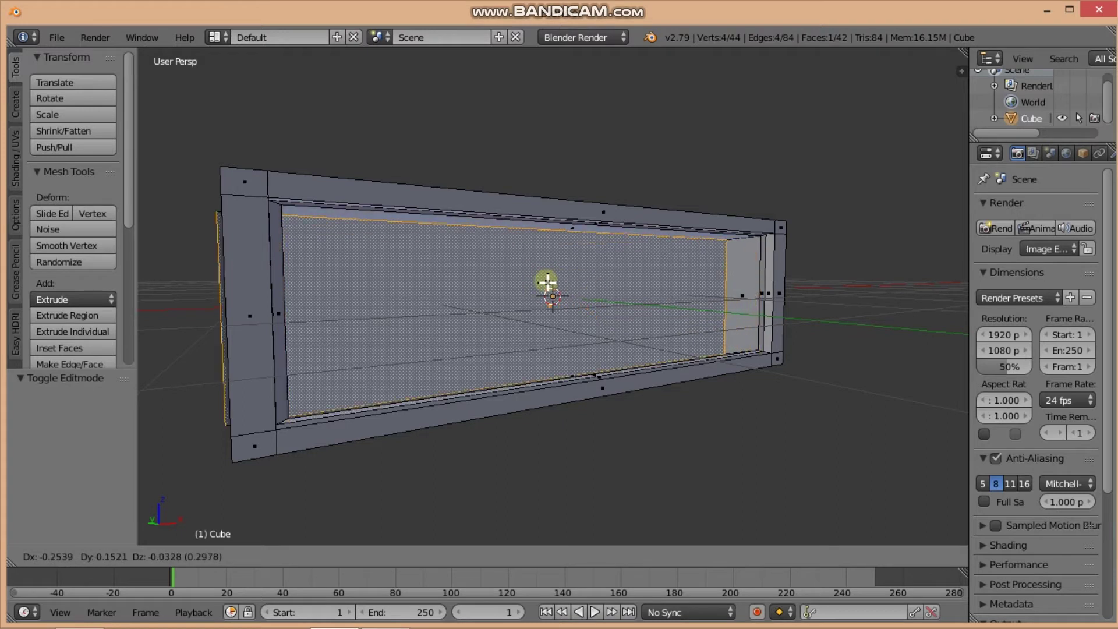
key(y)
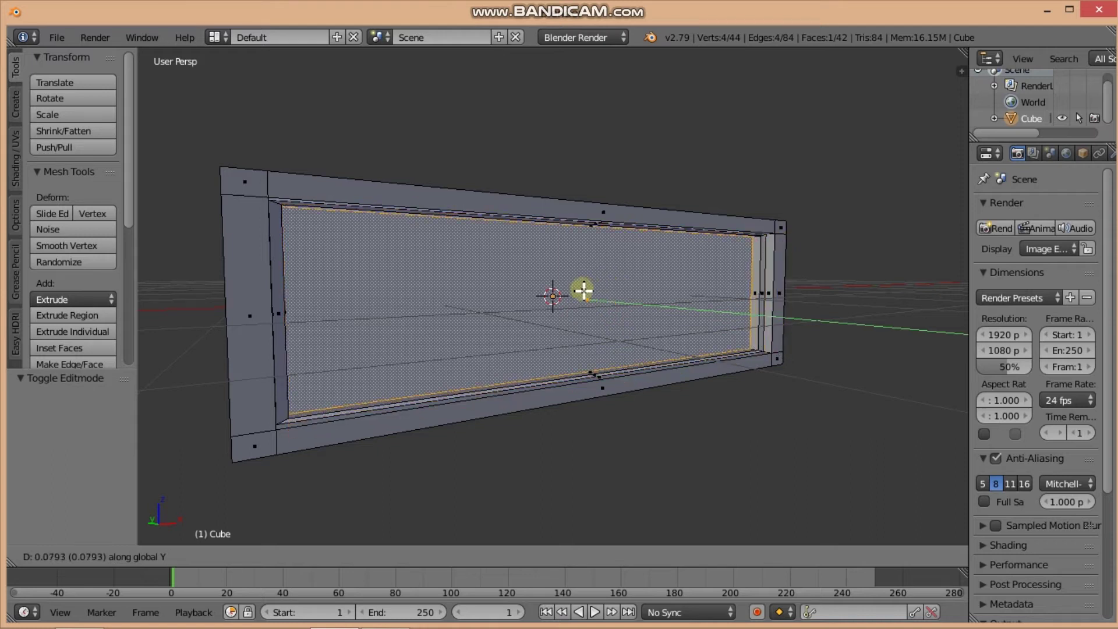
click(584, 289)
middle_drag(582, 291, 538, 292)
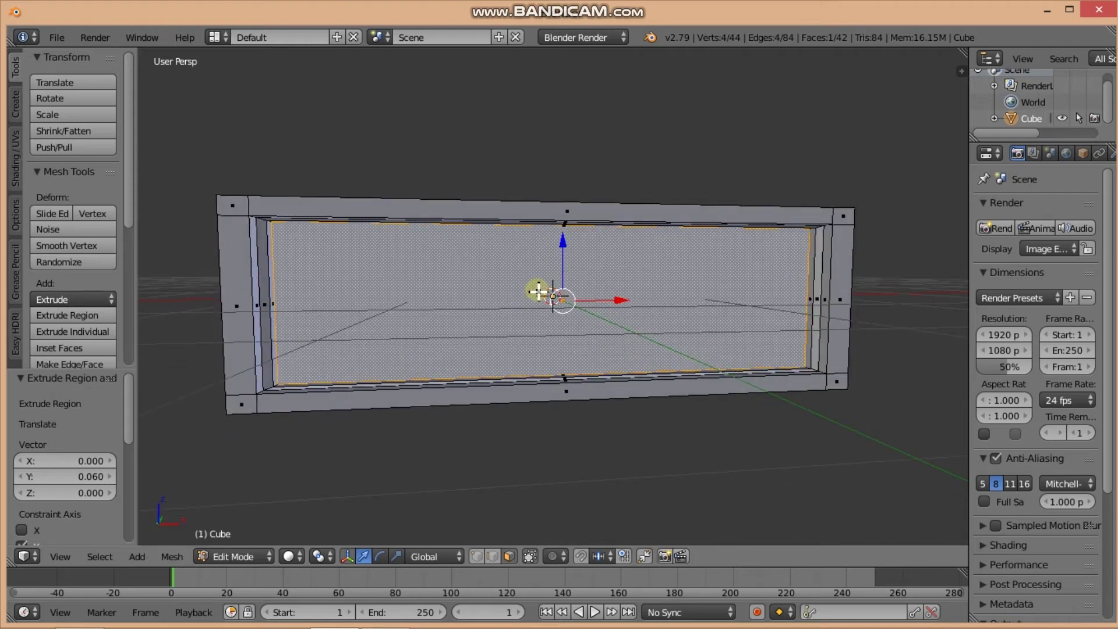
- Bevel the inner recess edges by 0.024 and Tab back to Object Mode
key(ctrl+b)
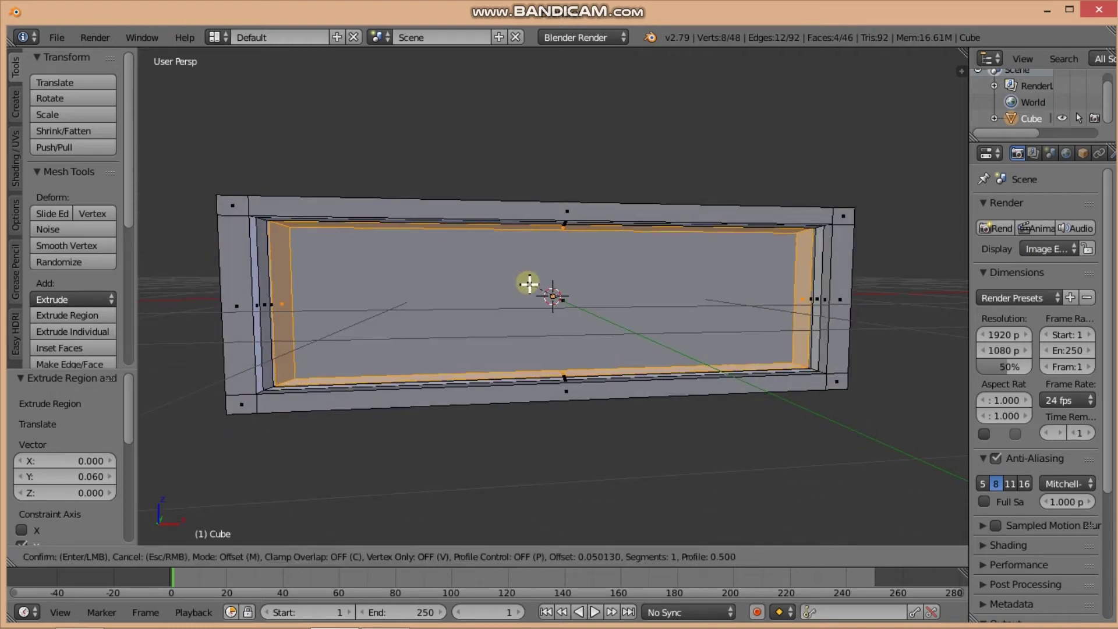
click(531, 287)
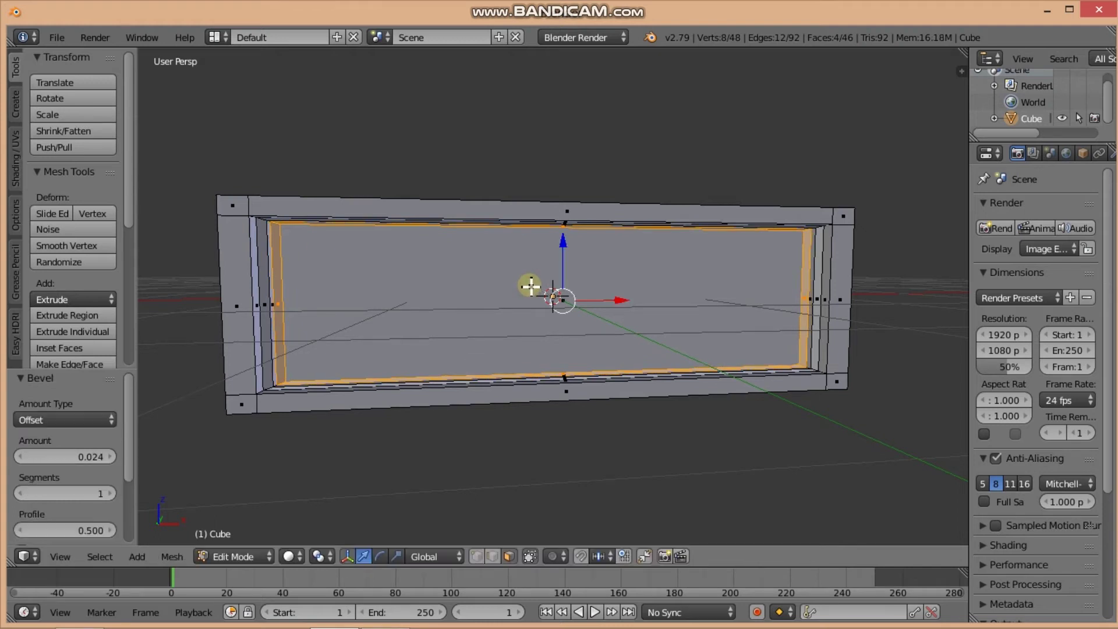
key(Tab)
mouse_move(494, 285)
middle_down()
mouse_move(534, 269)
mouse_move(631, 283)
mouse_move(520, 280)
mouse_move(532, 269)
mouse_move(536, 351)
middle_up()
- Zoom the view and switch the bar into Edit Mode via the mode menu
scroll(537, 283, up, 2)
scroll(538, 282, up, 2)
scroll(538, 281, down, 2)
scroll(538, 281, down, 2)
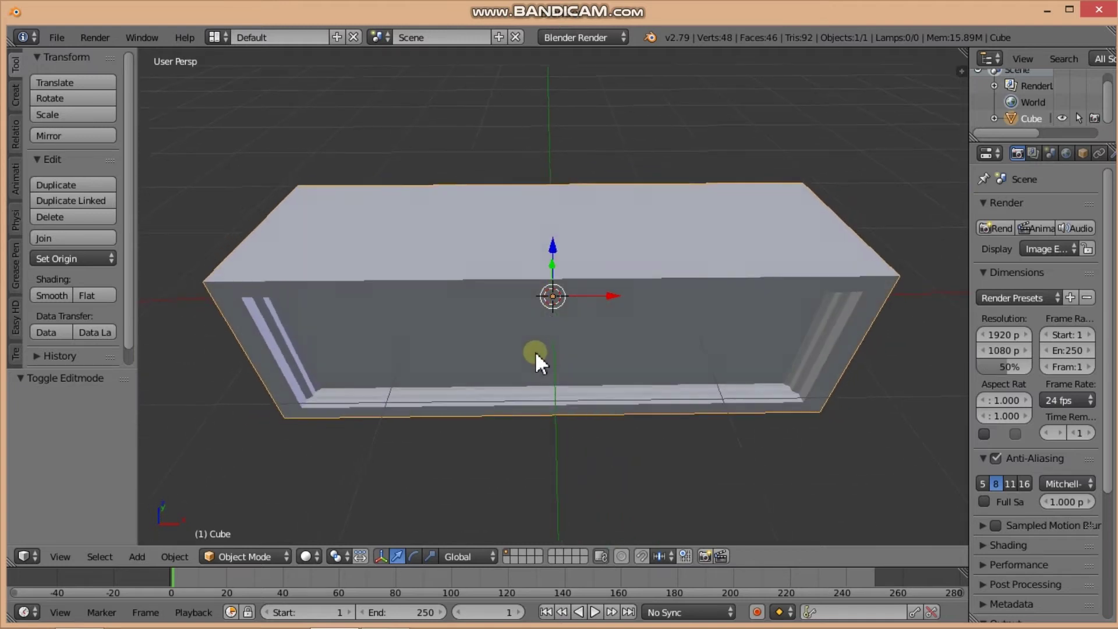
scroll(490, 263, down, 1)
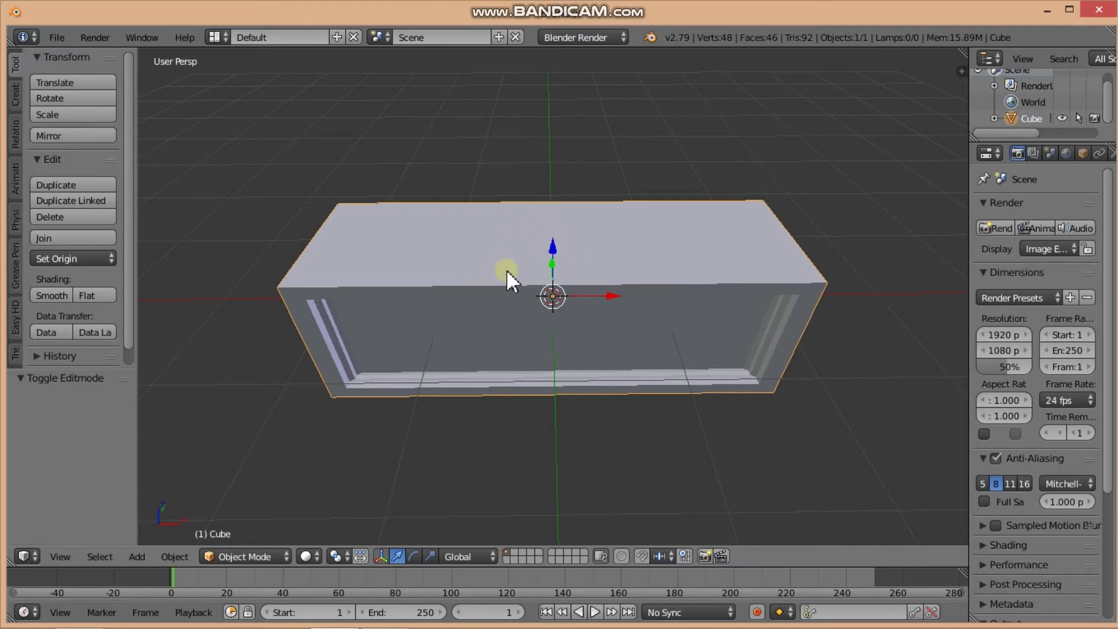
click(279, 554)
click(248, 526)
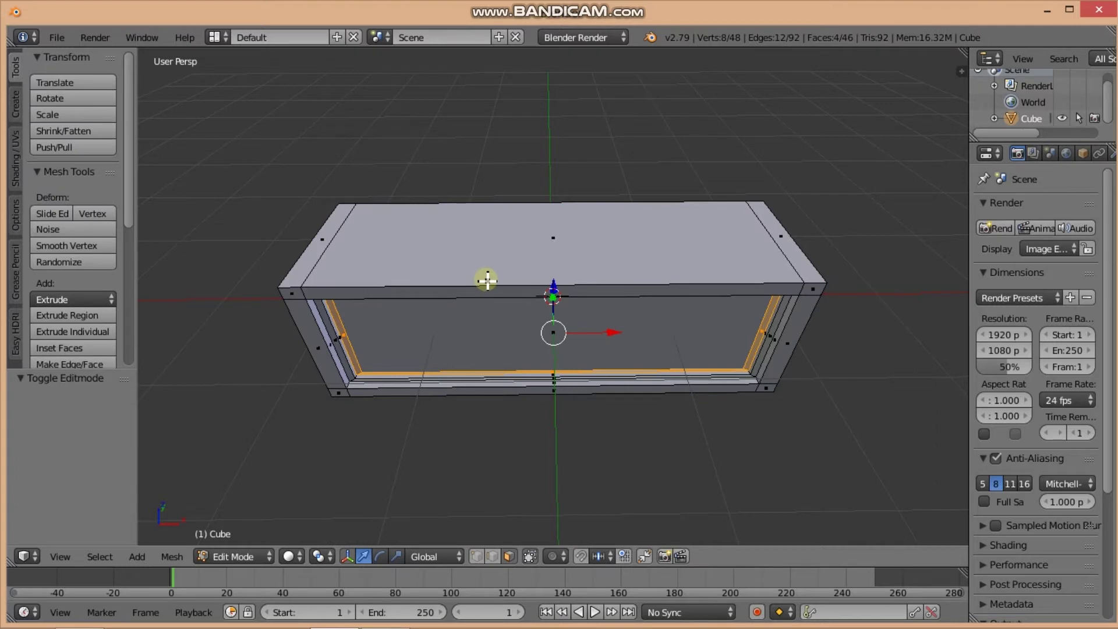
- Add two vertical edge loops across the box and scale them along X toward its ends
key(ctrl+r)
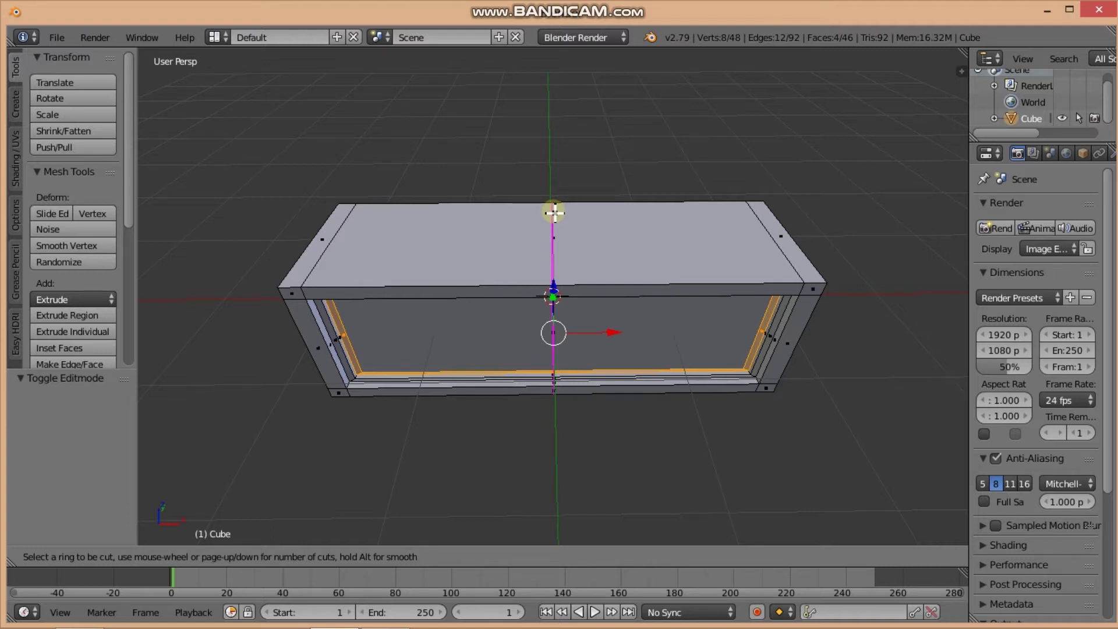
scroll(554, 213, up, 1)
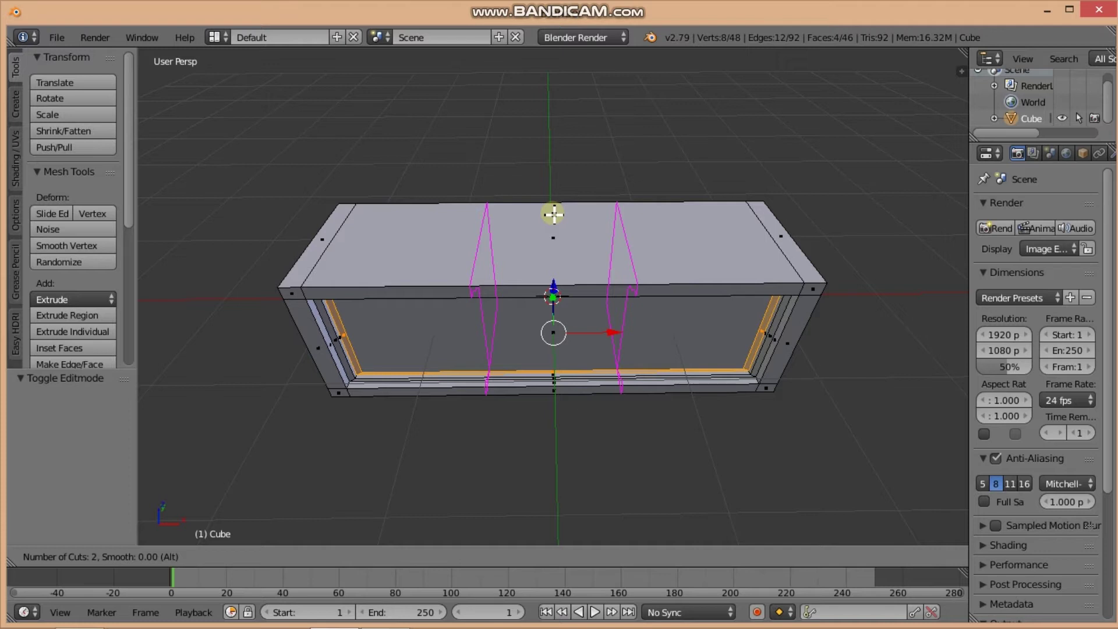
click(554, 214)
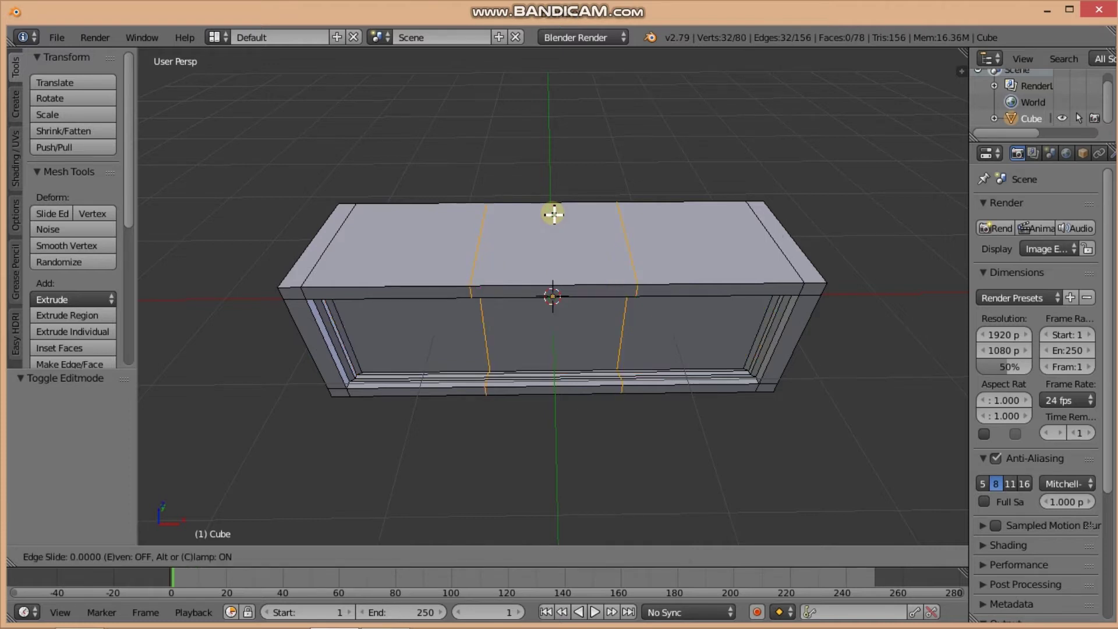
key(s)
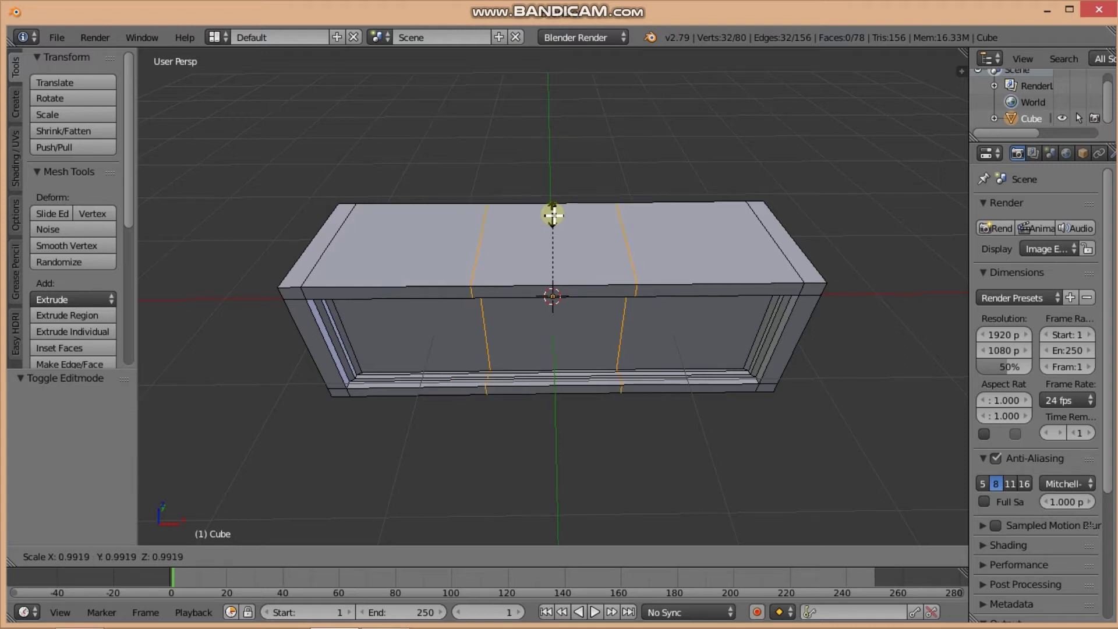
key(x)
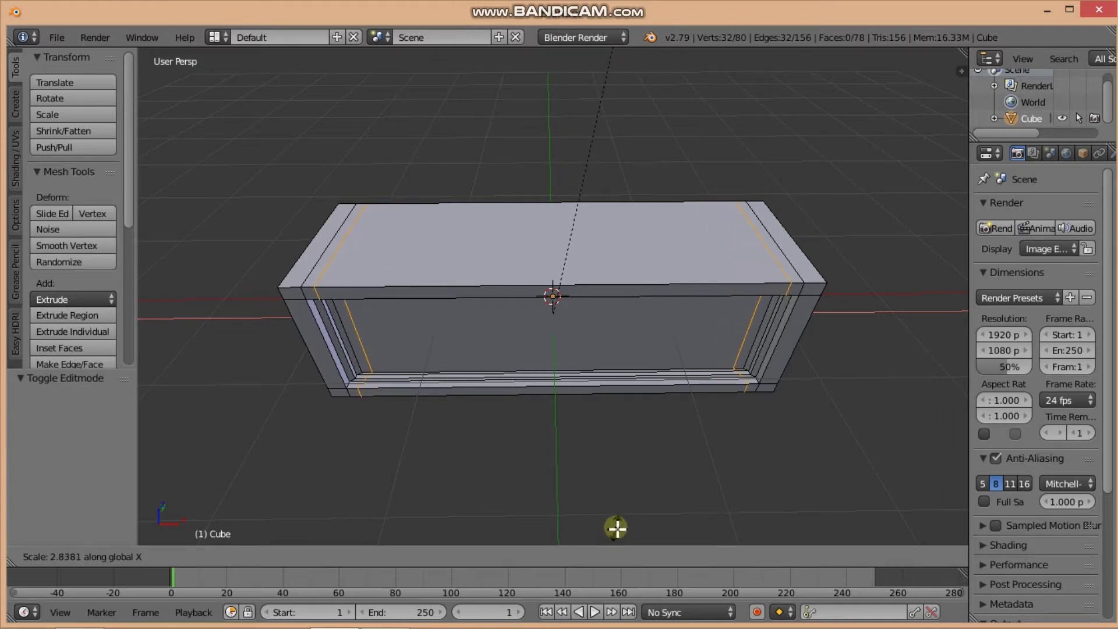
click(617, 528)
mouse_move(551, 464)
middle_down()
mouse_move(574, 406)
mouse_move(544, 407)
mouse_move(591, 434)
mouse_move(539, 452)
mouse_move(584, 429)
mouse_move(526, 431)
mouse_move(606, 444)
mouse_move(594, 417)
mouse_move(571, 411)
mouse_move(532, 457)
mouse_move(542, 405)
mouse_move(617, 411)
mouse_move(600, 424)
mouse_move(526, 414)
mouse_move(512, 394)
middle_up()
mouse_move(456, 446)
middle_down()
mouse_move(437, 471)
mouse_move(519, 434)
mouse_move(591, 429)
mouse_move(502, 435)
middle_up()
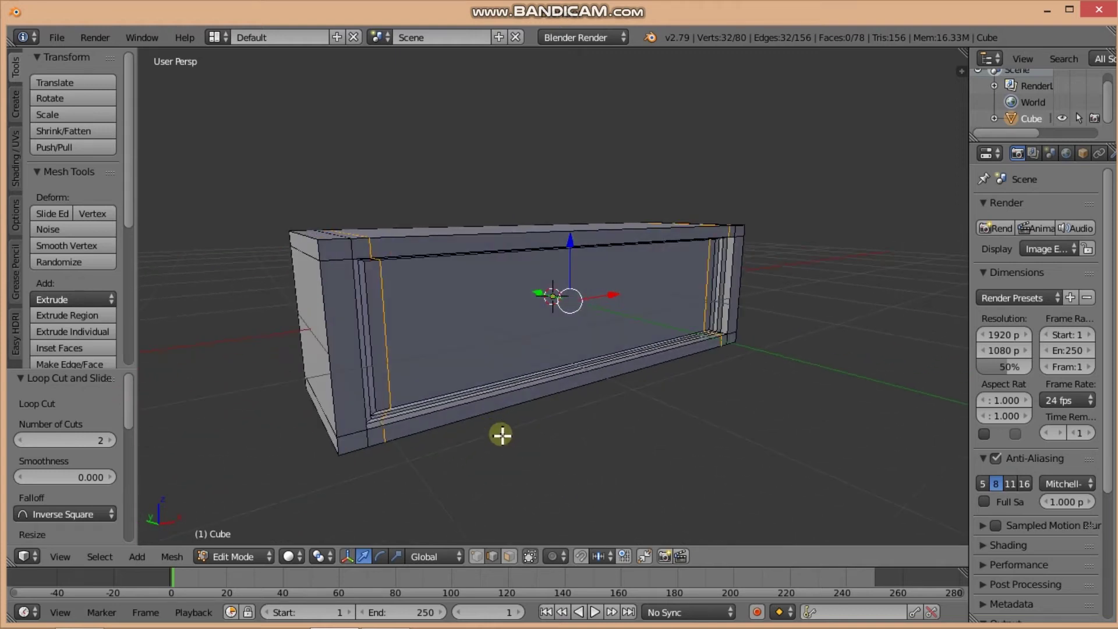
- Select the top, vertical and bottom corner edges at the box's left end
scroll(478, 440, up, 2)
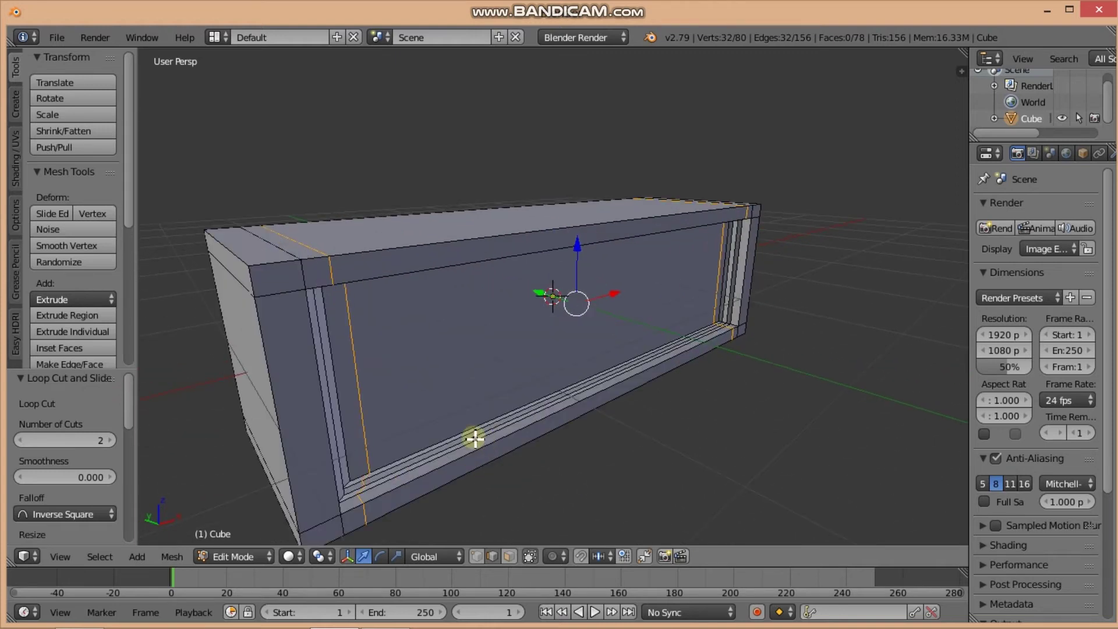
middle_drag(475, 439, 555, 412)
middle_drag(529, 374, 528, 390)
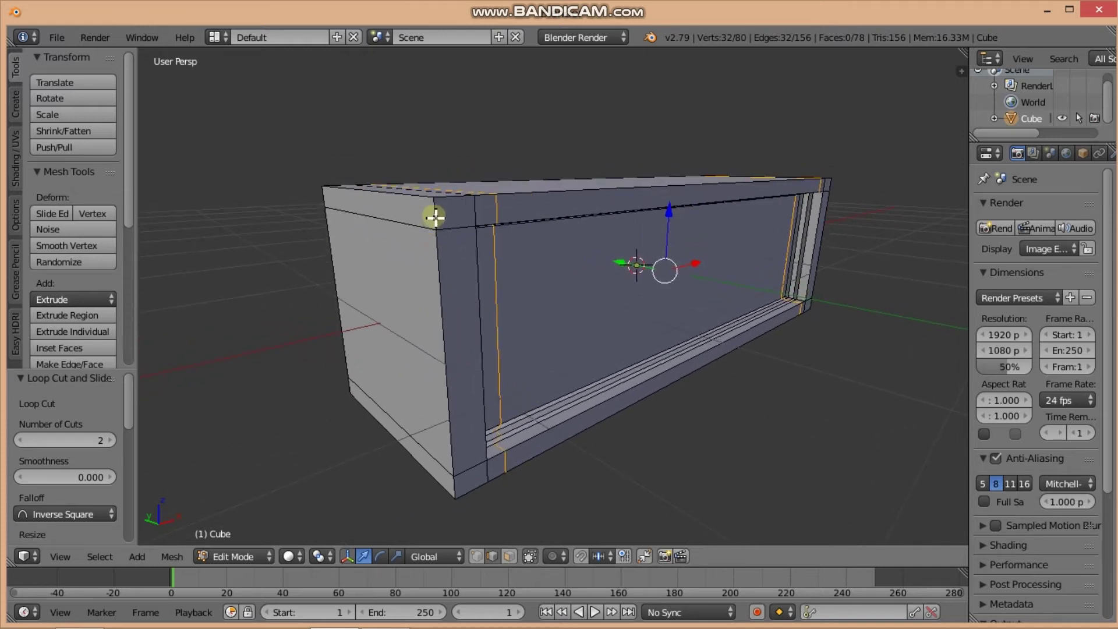
middle_drag(449, 221, 425, 240)
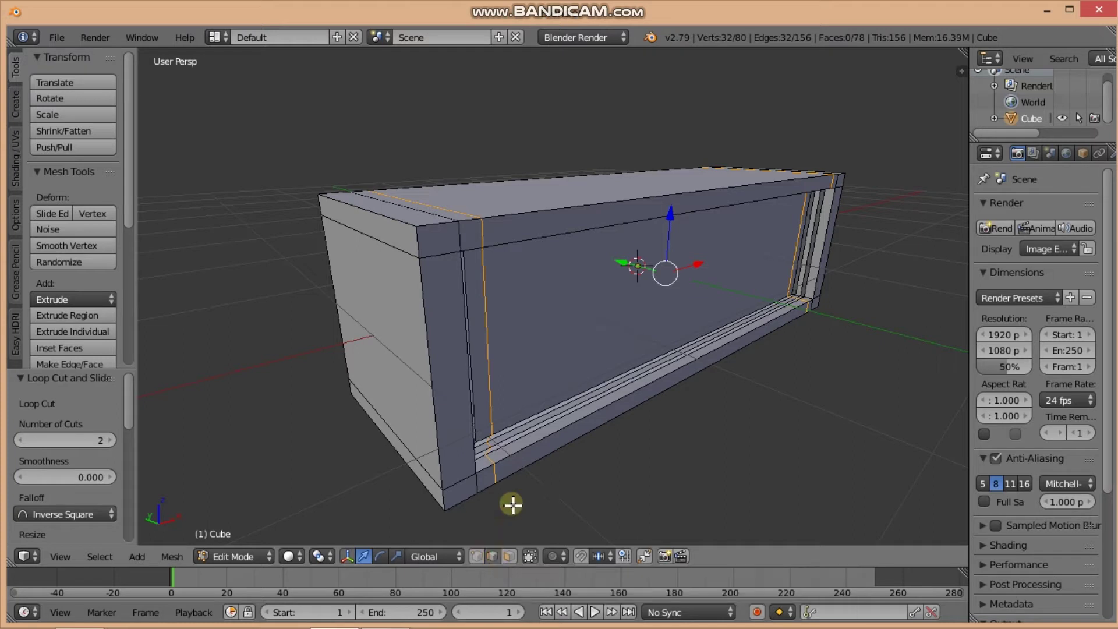
right_click(419, 238)
shift+right_click(428, 351)
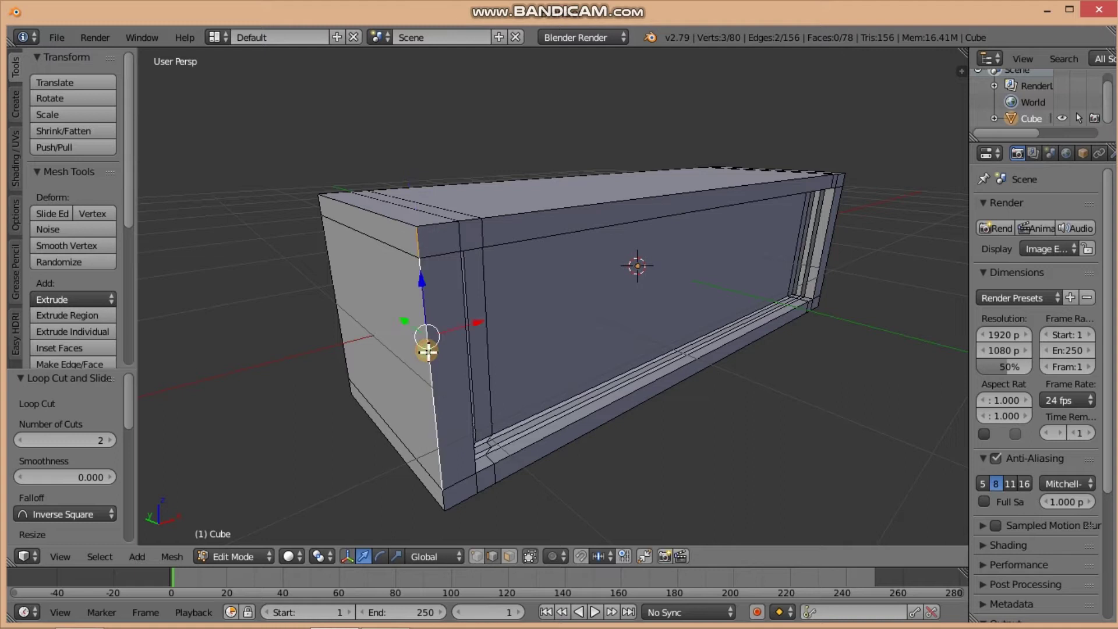
shift+right_click(444, 504)
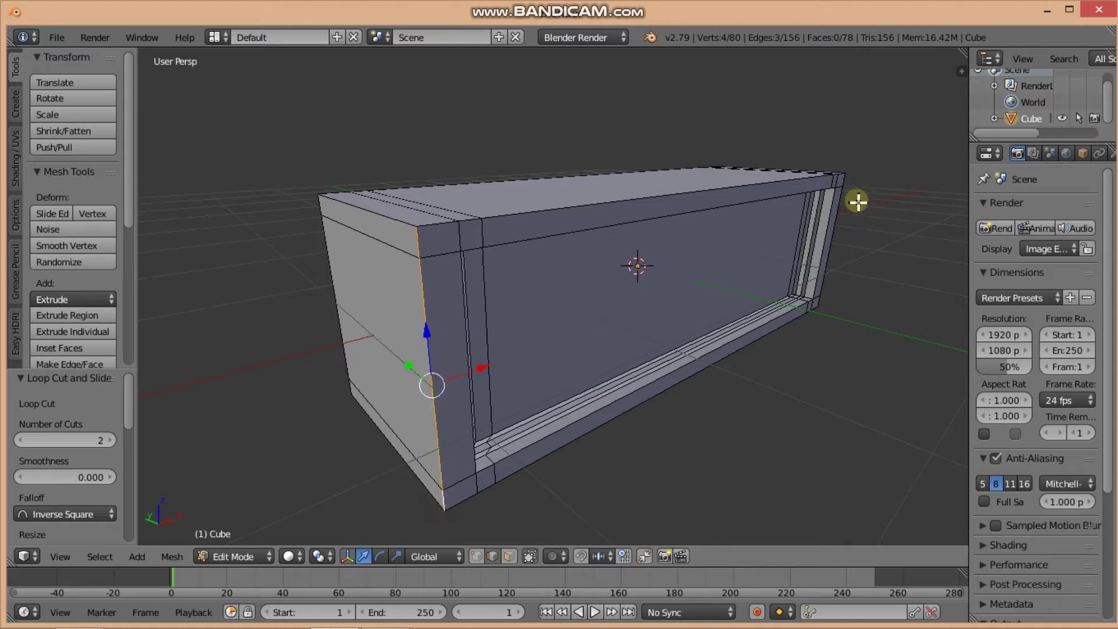
- Add the right end's corner edges to the selection, removing one unwanted edge
shift+right_click(841, 177)
shift+right_click(844, 186)
shift+right_click(840, 214)
shift+right_click(819, 306)
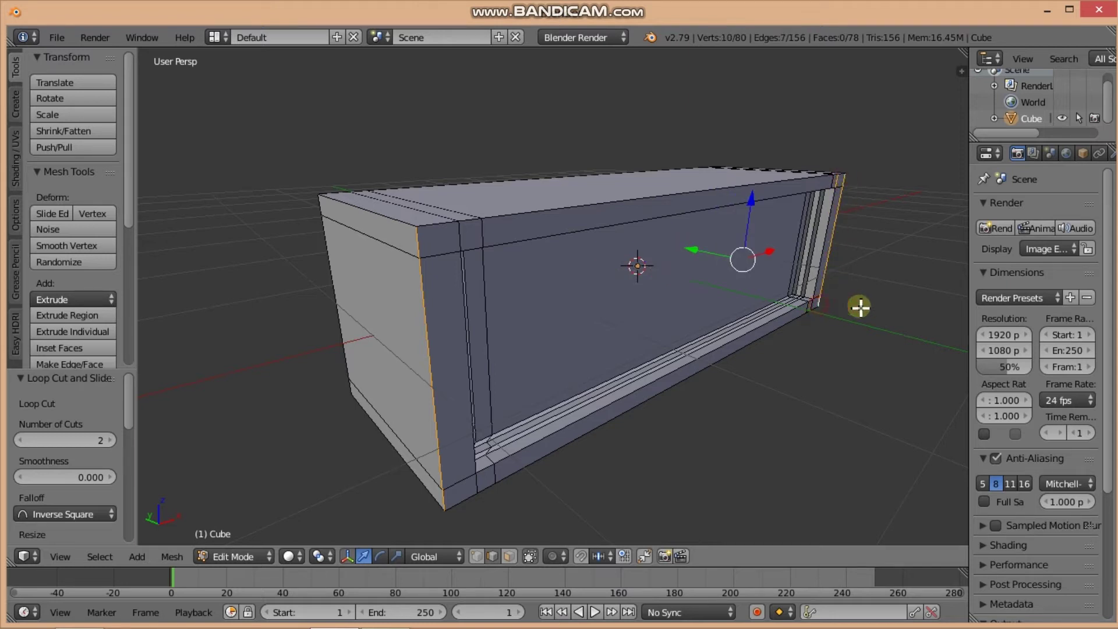
middle_drag(848, 277, 647, 269)
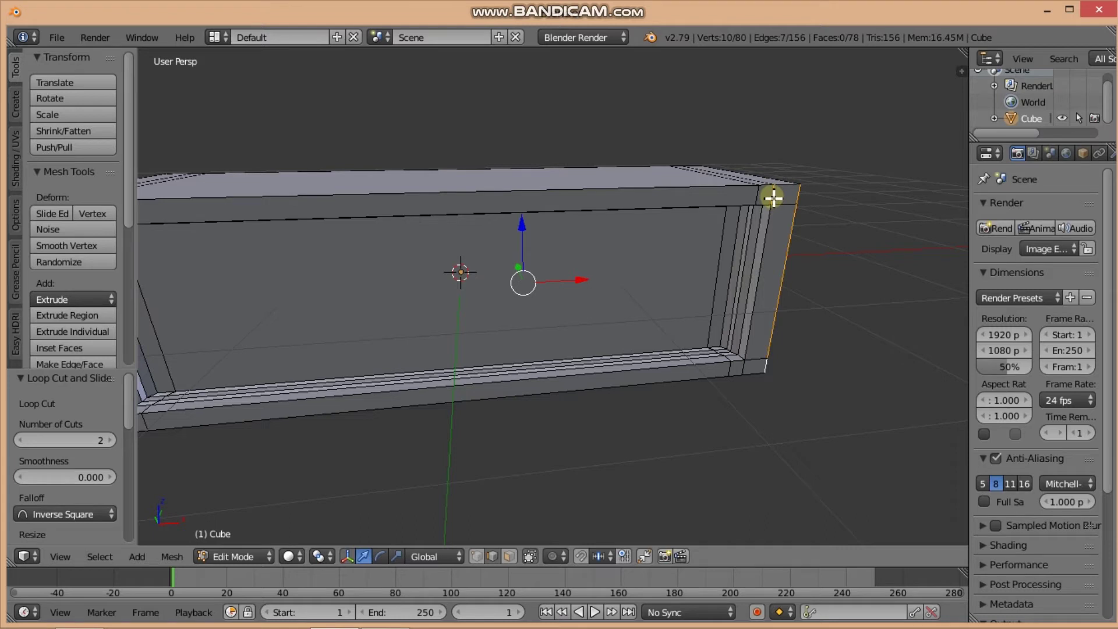
shift+click(774, 198)
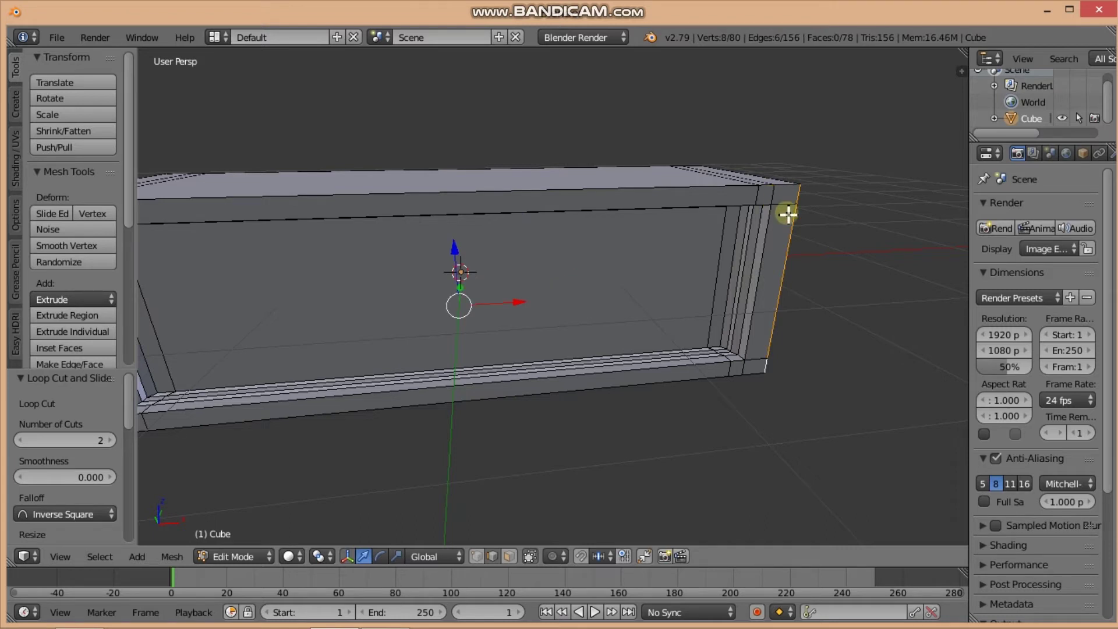
mouse_move(746, 229)
middle_down()
mouse_move(760, 231)
mouse_move(573, 300)
middle_up()
scroll(574, 300, up, 2)
middle_drag(457, 312, 506, 308)
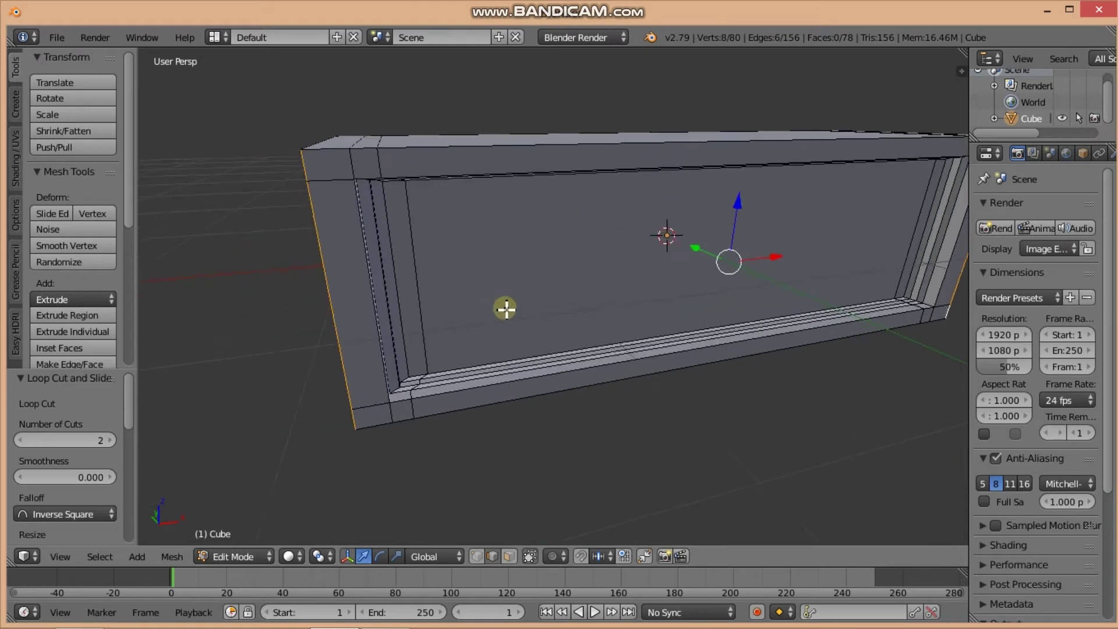
- Bevel the selected corner edges by 0.020 and return to Object Mode
key(ctrl+b)
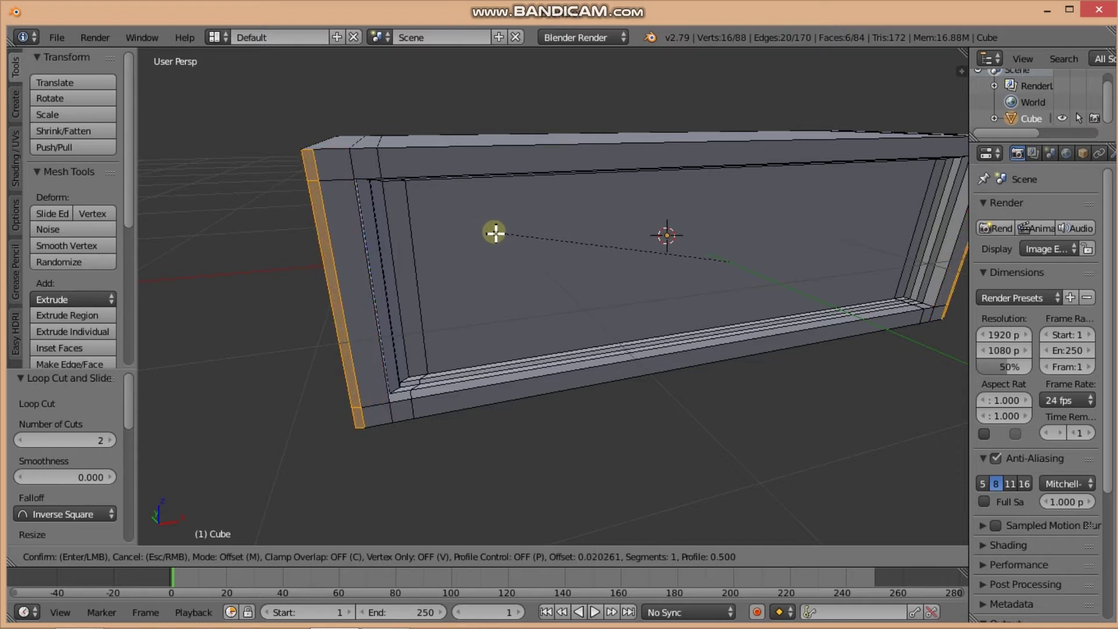
click(494, 234)
middle_drag(467, 237, 491, 236)
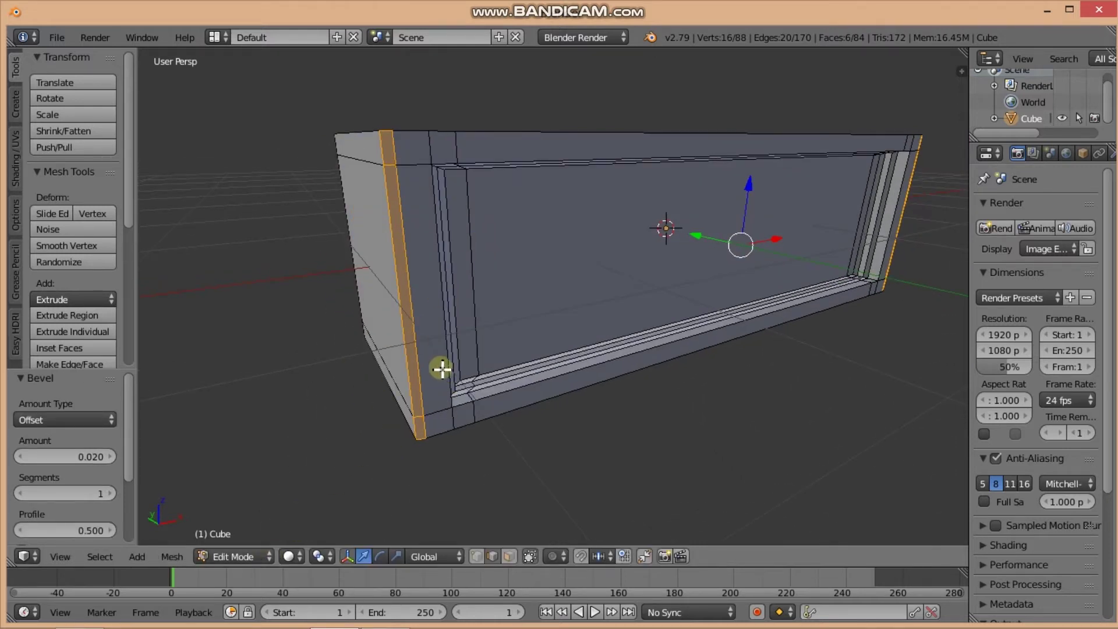
key(Tab)
mouse_move(470, 327)
middle_down()
mouse_move(488, 352)
mouse_move(476, 327)
mouse_move(463, 364)
middle_up()
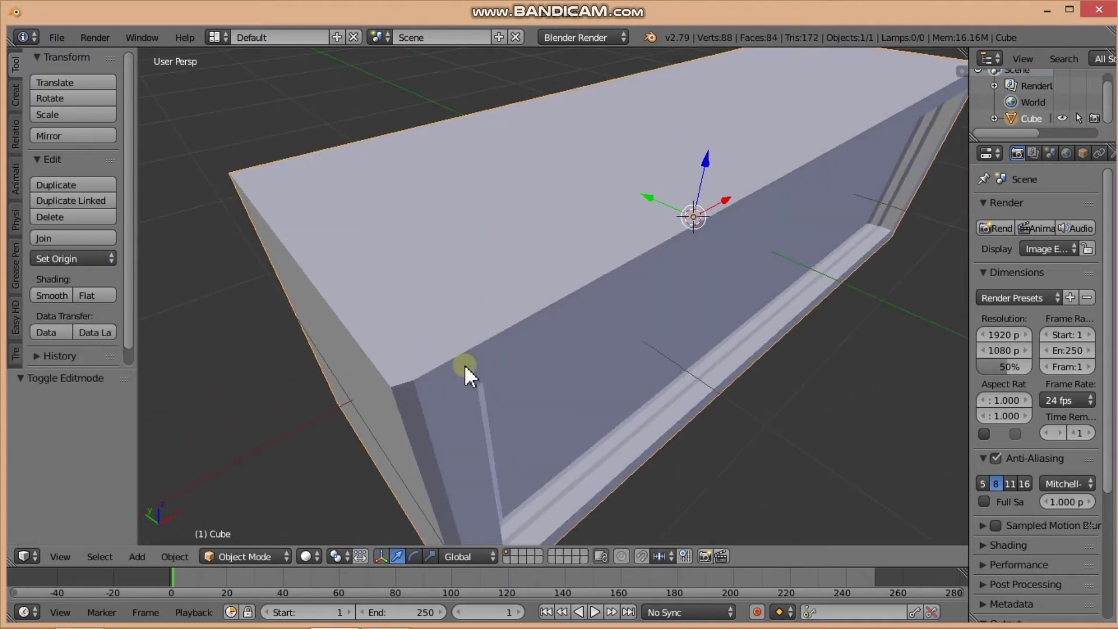
- Inspect the bevelled bar from above, then switch it to Edit Mode via the mode menu
scroll(542, 364, down, 1)
scroll(540, 361, up, 3)
scroll(539, 357, down, 3)
mouse_move(539, 361)
middle_down()
mouse_move(619, 312)
mouse_move(679, 317)
mouse_move(770, 293)
mouse_move(662, 303)
mouse_move(631, 277)
mouse_move(676, 269)
mouse_move(632, 292)
mouse_move(674, 282)
mouse_move(546, 320)
mouse_move(576, 331)
mouse_move(579, 364)
mouse_move(585, 331)
mouse_move(571, 318)
mouse_move(666, 392)
mouse_move(564, 379)
mouse_move(620, 362)
middle_up()
scroll(632, 277, up, 2)
scroll(666, 392, up, 2)
scroll(636, 379, down, 2)
scroll(582, 373, up, 2)
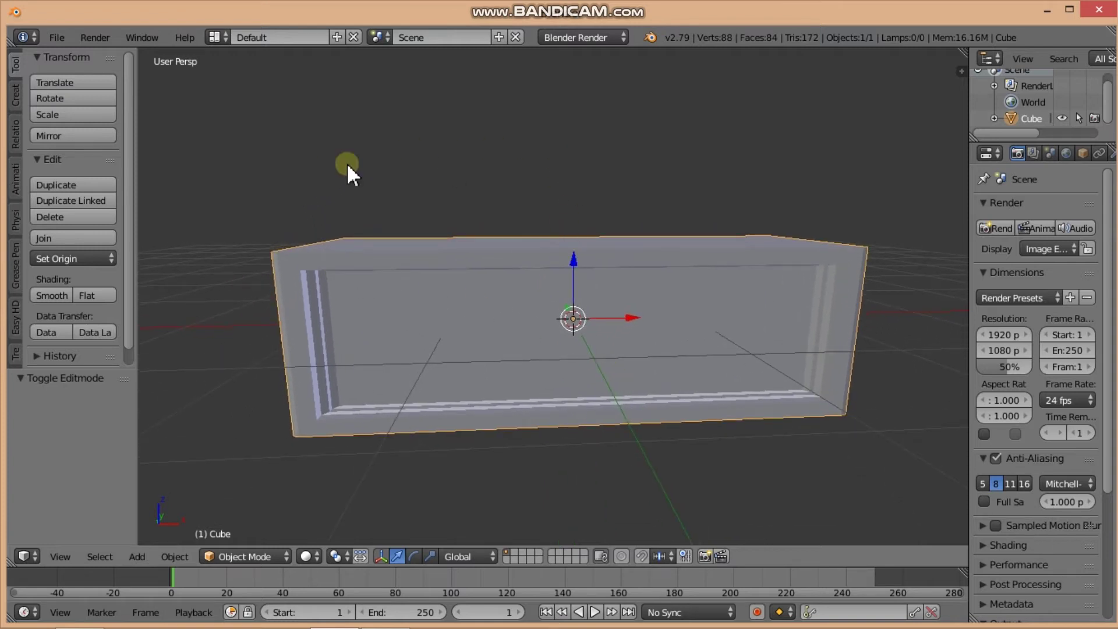
mouse_move(392, 198)
middle_down()
mouse_move(387, 275)
mouse_move(294, 358)
middle_up()
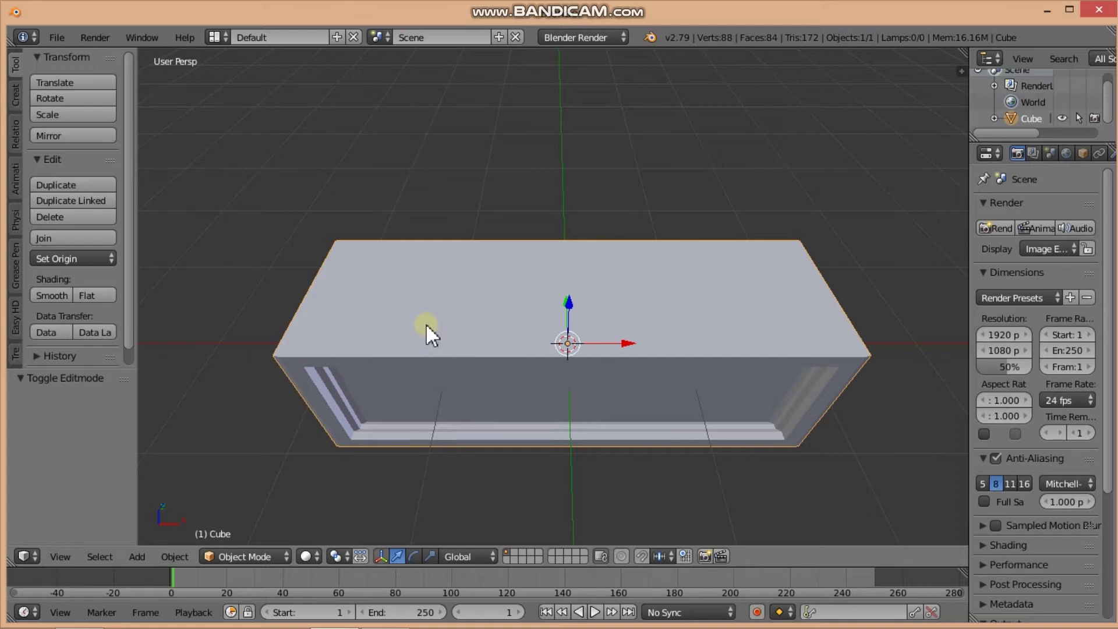
click(270, 554)
click(257, 516)
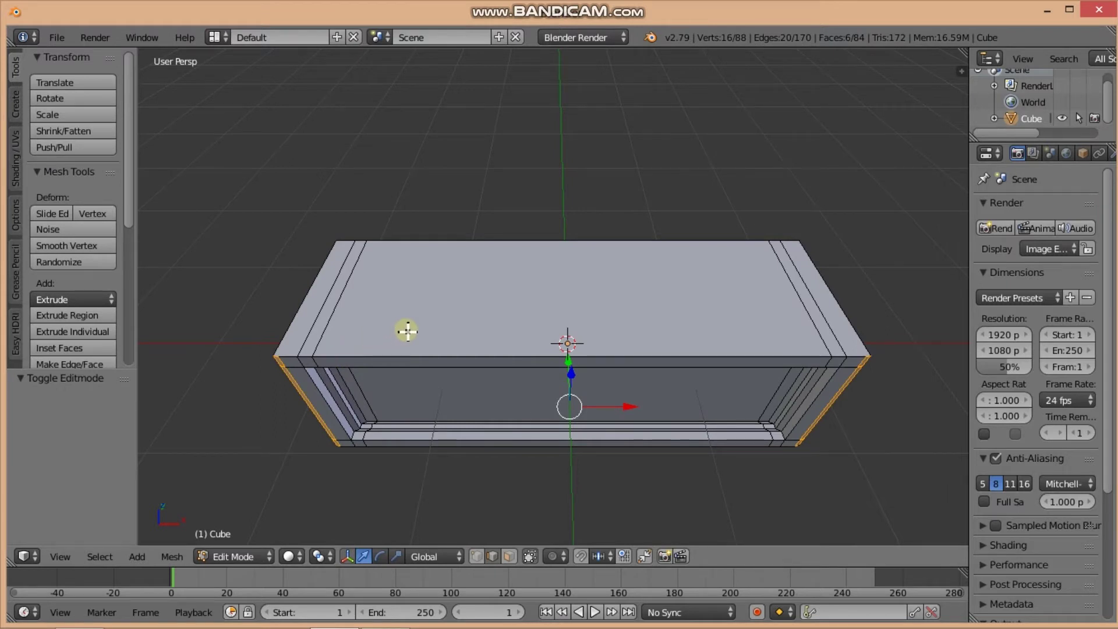
- Cut a lengthwise edge loop across the top and slide it toward the front edge
key(ctrl+r)
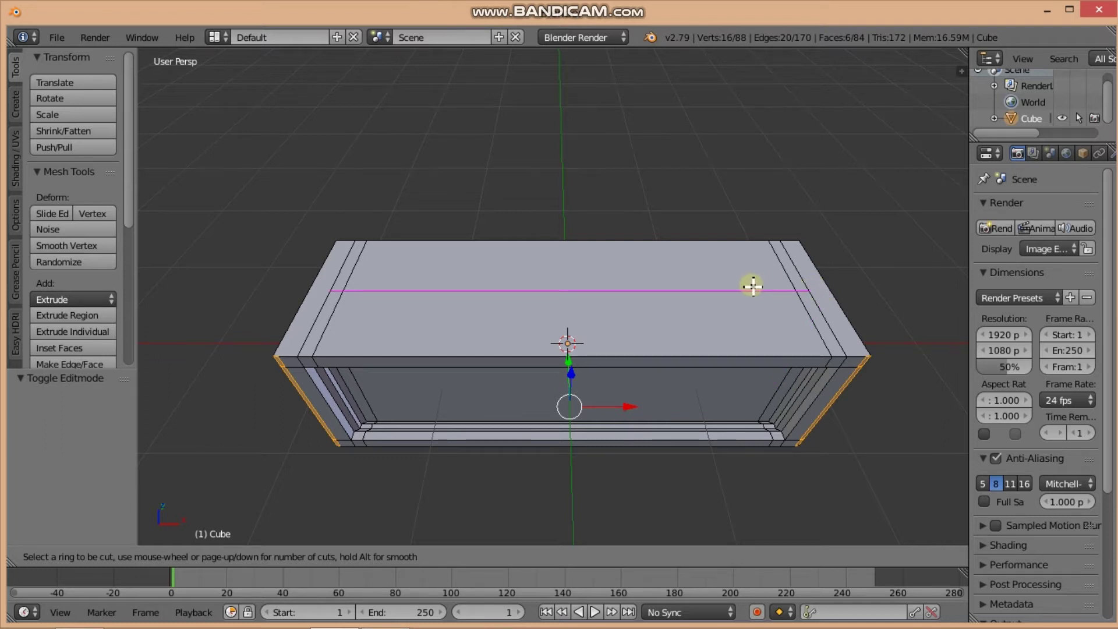
click(752, 286)
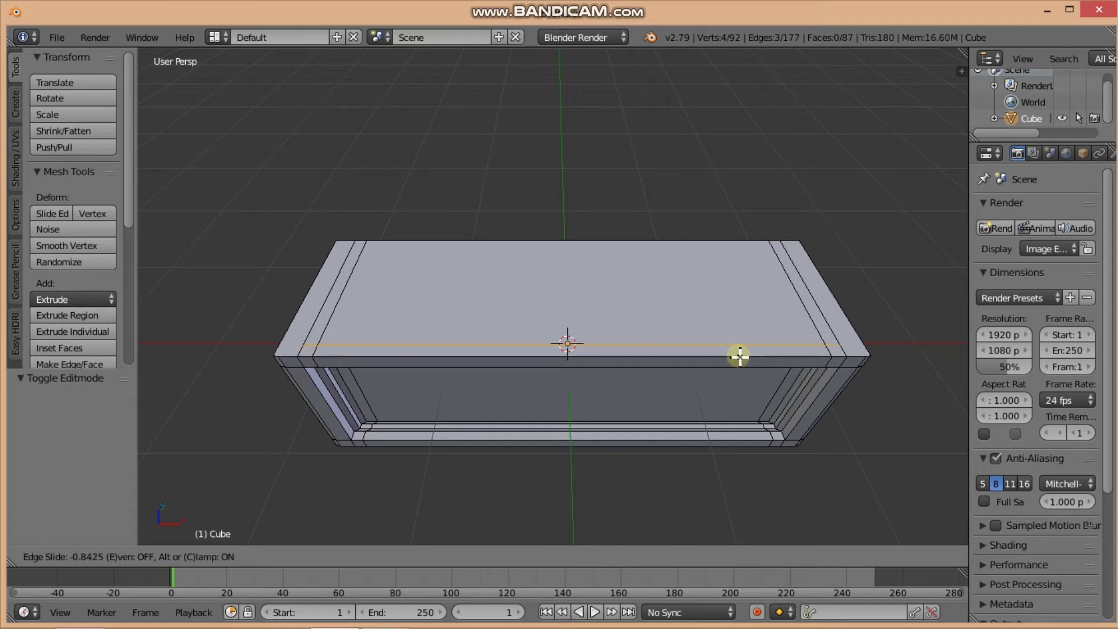
click(739, 356)
middle_drag(657, 380, 678, 356)
mouse_move(424, 353)
middle_down()
mouse_move(462, 380)
mouse_move(450, 373)
middle_up()
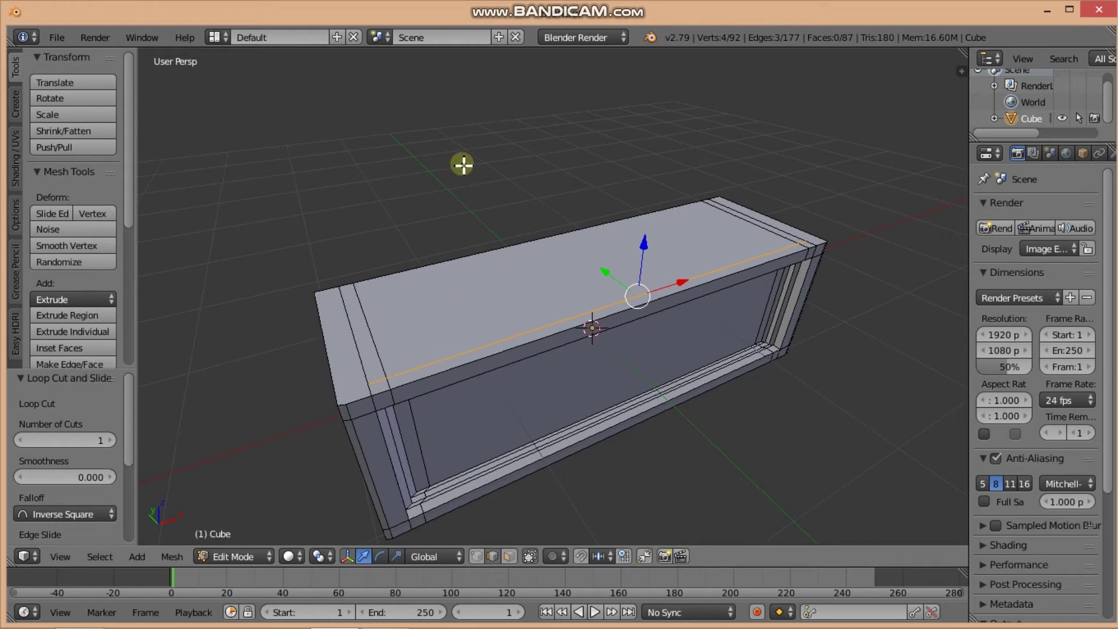
mouse_move(487, 361)
middle_down()
mouse_move(551, 335)
mouse_move(509, 332)
mouse_move(553, 294)
middle_up()
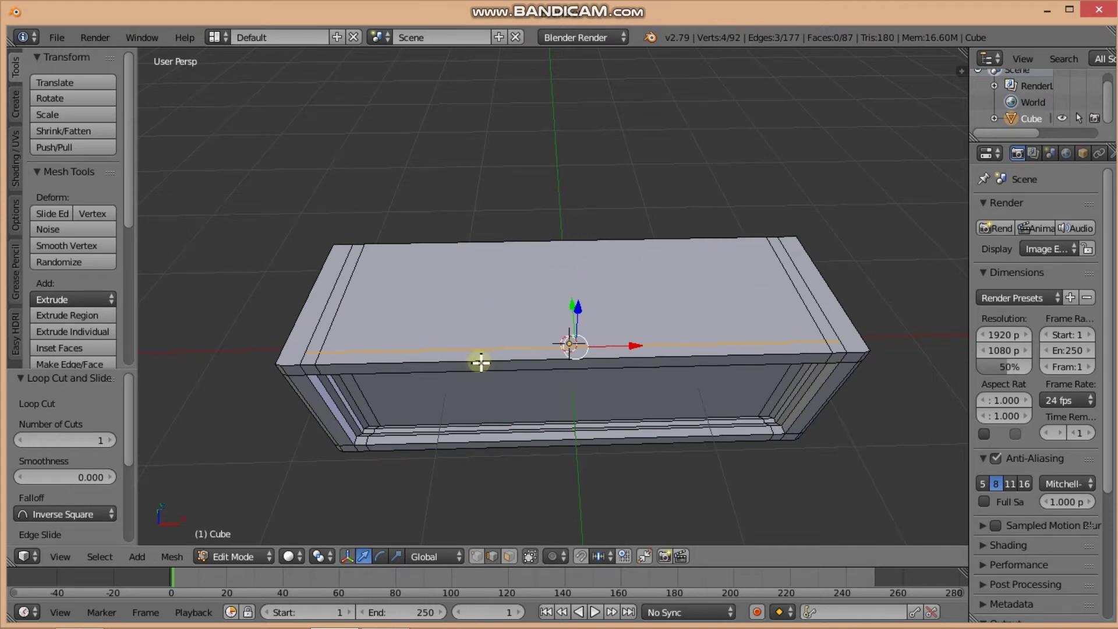
middle_drag(707, 309, 705, 327)
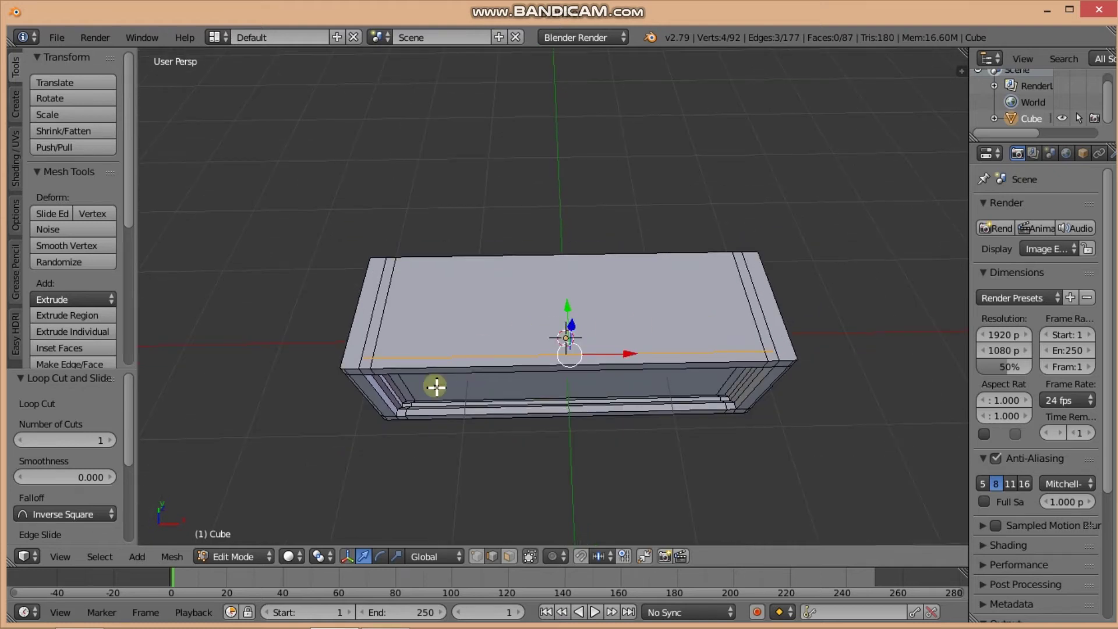
middle_drag(436, 390, 444, 382)
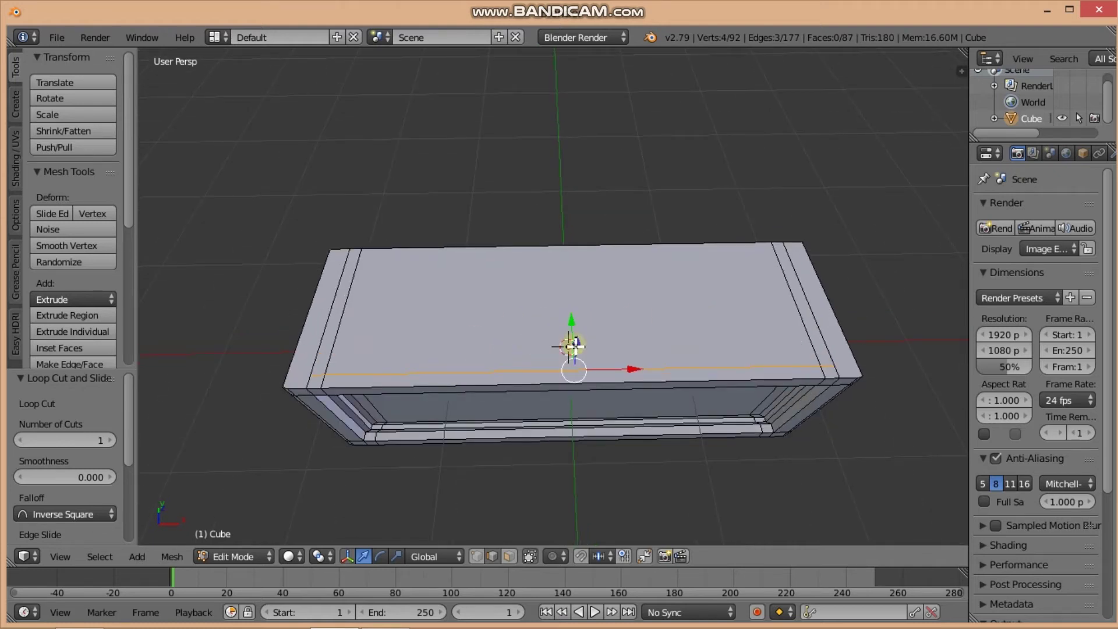
- Add a centred loop cut across the middle of the box
key(ctrl+r)
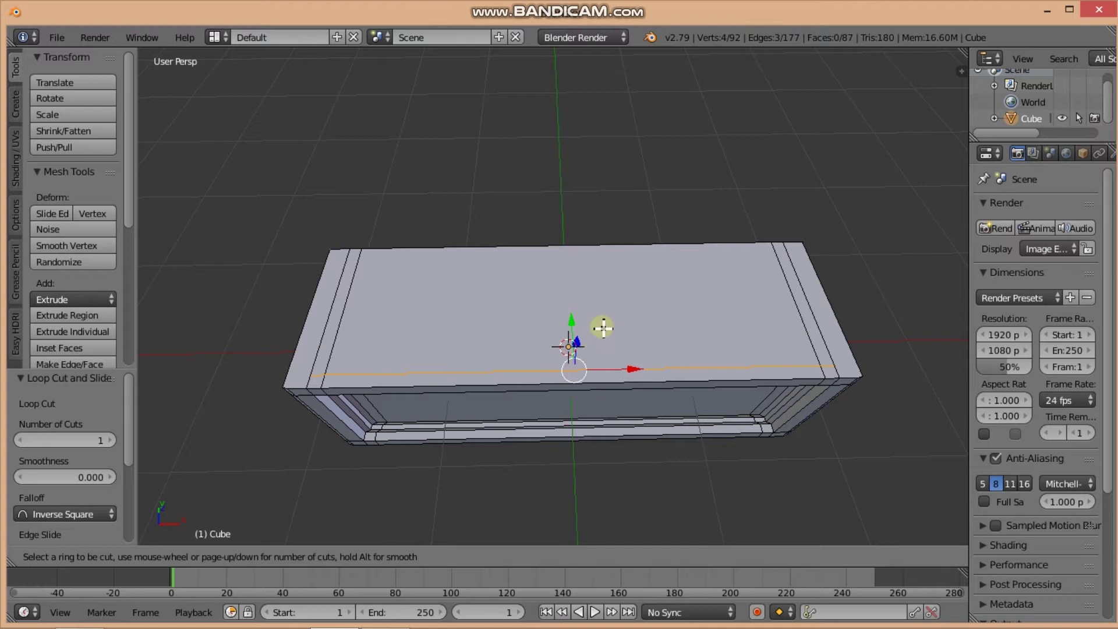
click(564, 255)
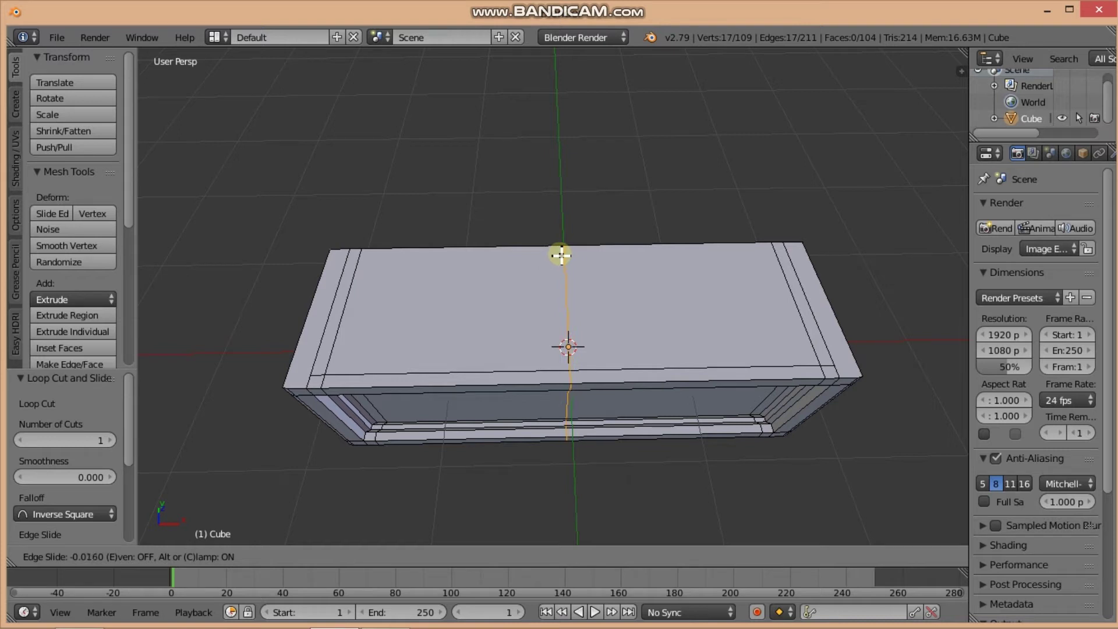
click(562, 255)
middle_drag(514, 278, 534, 260)
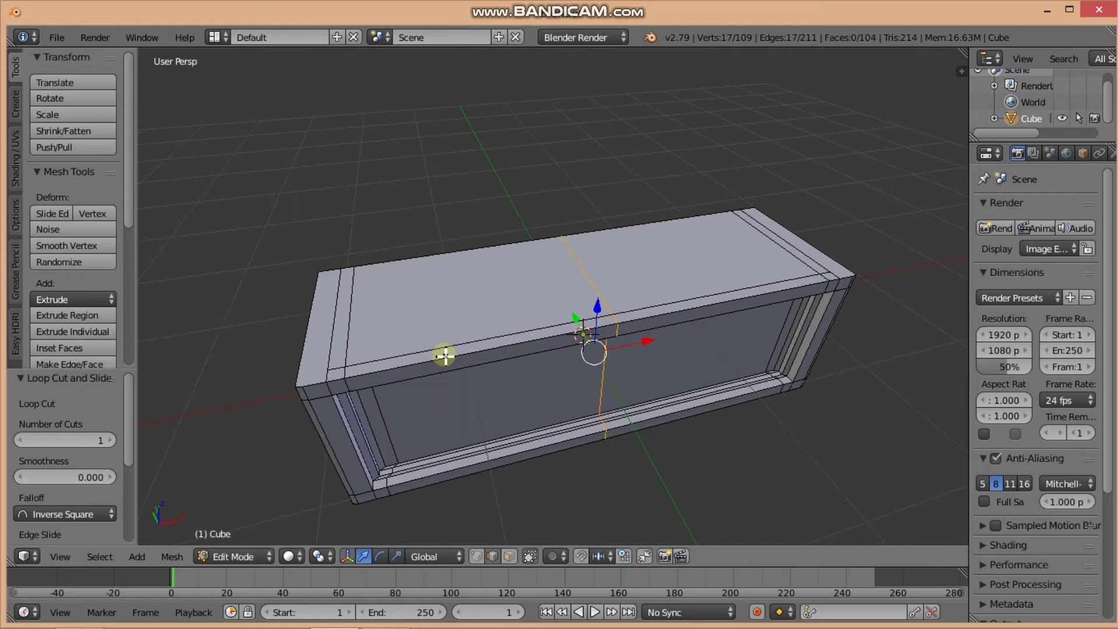
scroll(443, 361, up, 2)
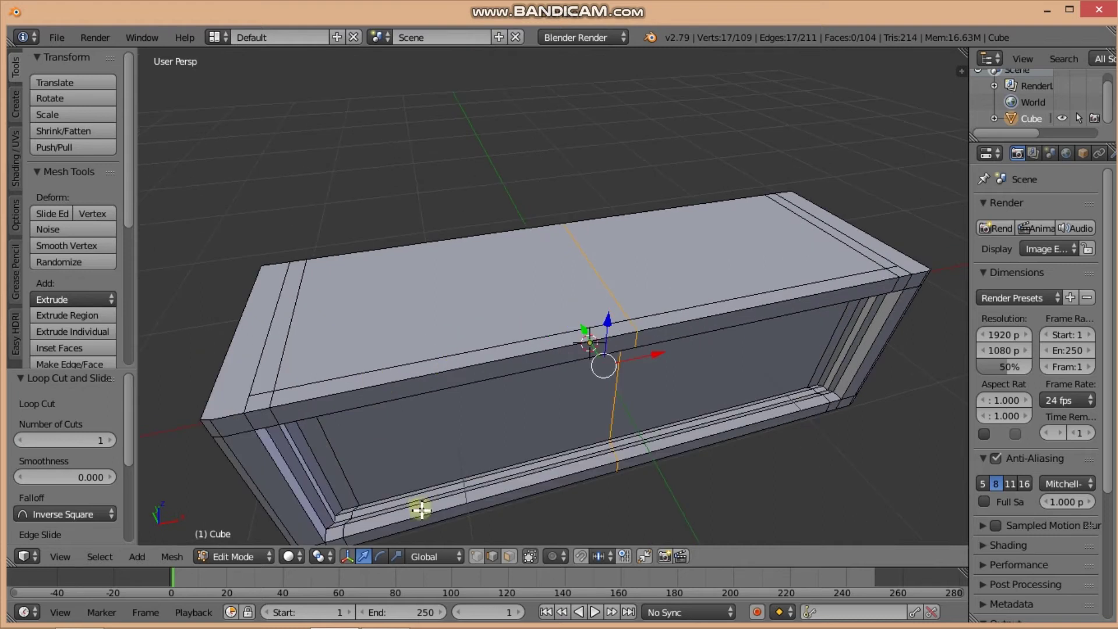
- In face select mode, select the thin top-front strip and the small end face
click(510, 555)
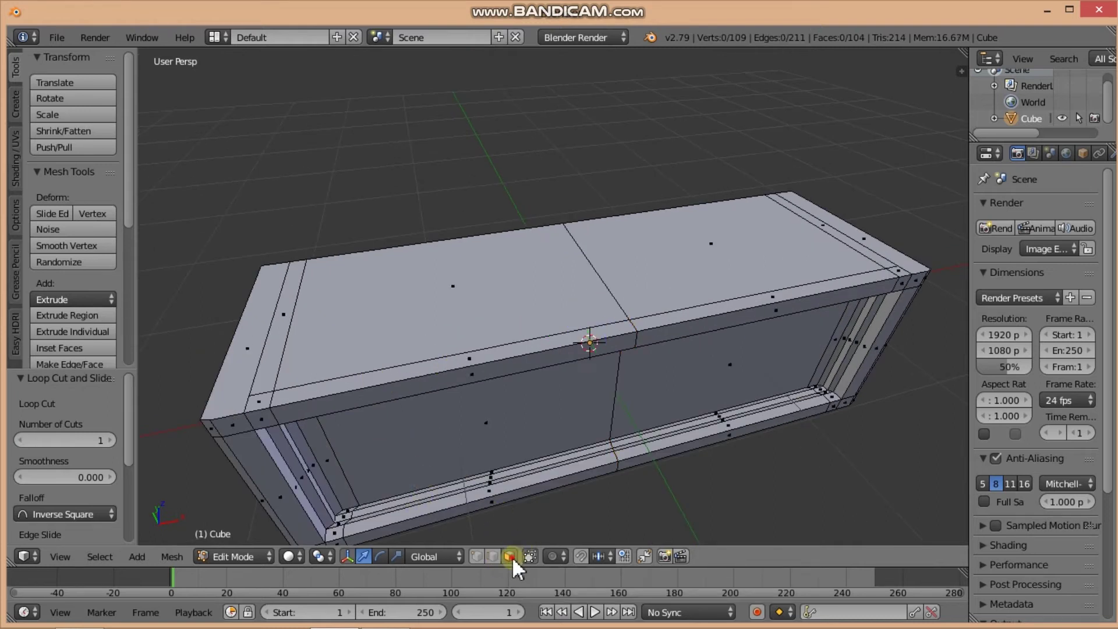
right_click(423, 369)
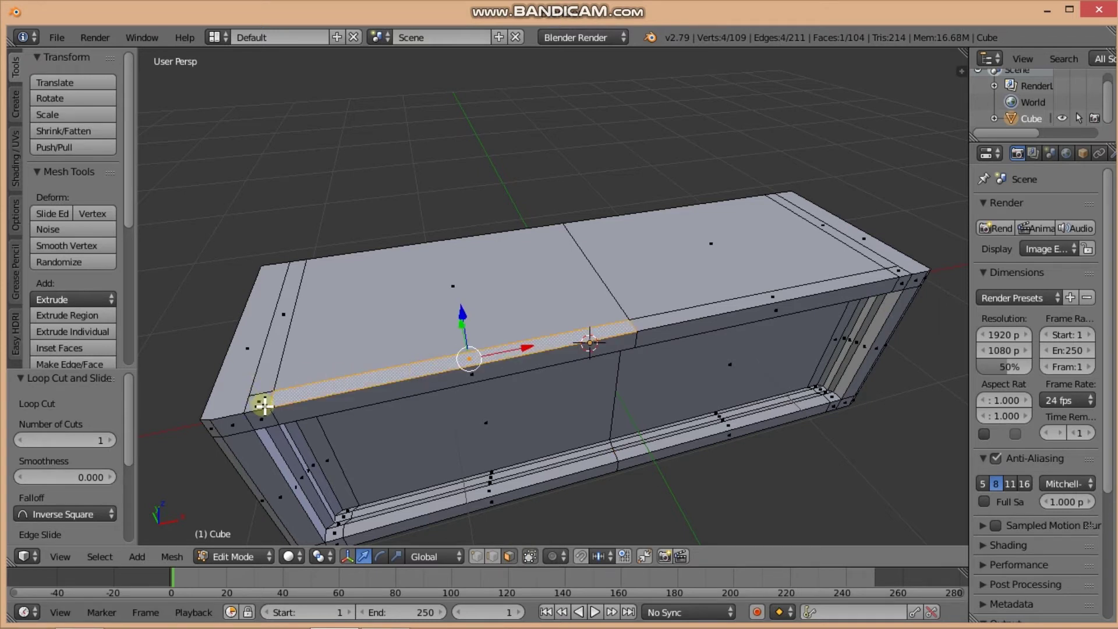
shift+click(264, 406)
mouse_move(264, 406)
middle_down()
mouse_move(332, 371)
mouse_move(513, 338)
middle_up()
mouse_move(612, 312)
middle_down()
mouse_move(621, 310)
mouse_move(613, 286)
middle_up()
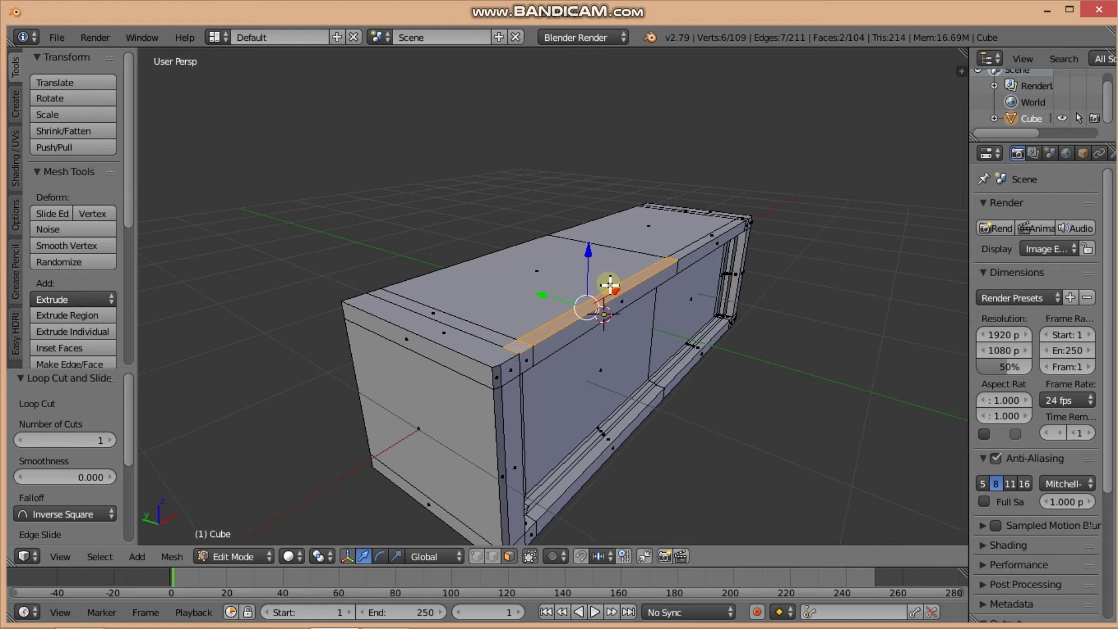
- Extrude the selected strip 0.35 straight up along Z into a raised wall
key(e)
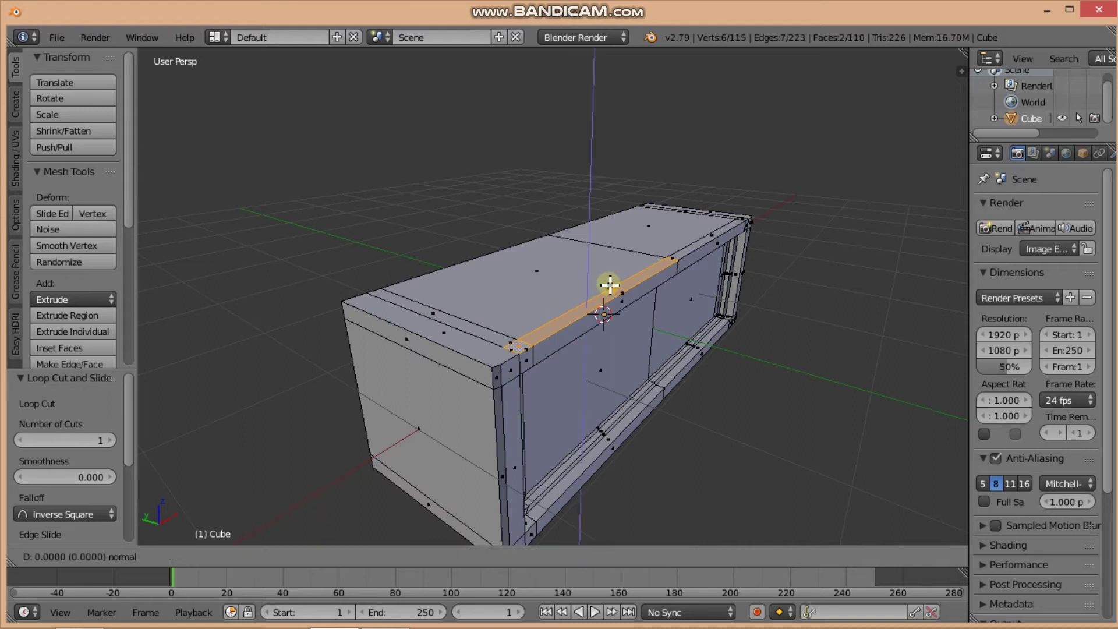
key(z)
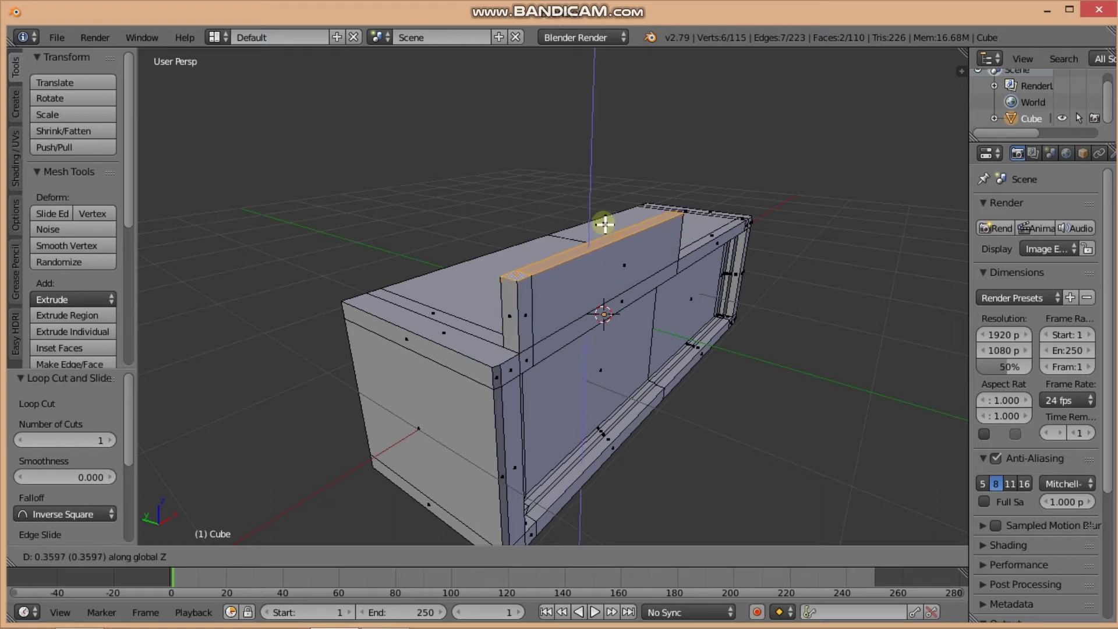
click(604, 225)
mouse_move(645, 225)
middle_down()
mouse_move(560, 237)
mouse_move(595, 210)
mouse_move(569, 243)
mouse_move(520, 268)
mouse_move(405, 270)
middle_up()
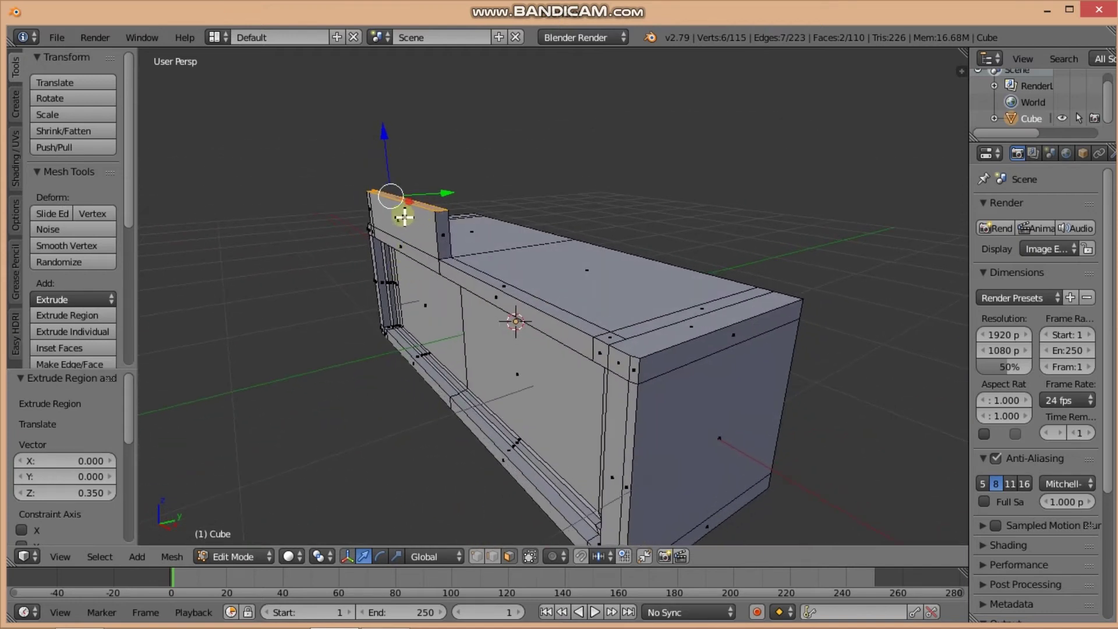
mouse_move(389, 221)
middle_down()
mouse_move(507, 225)
mouse_move(499, 237)
mouse_move(536, 242)
mouse_move(561, 270)
middle_up()
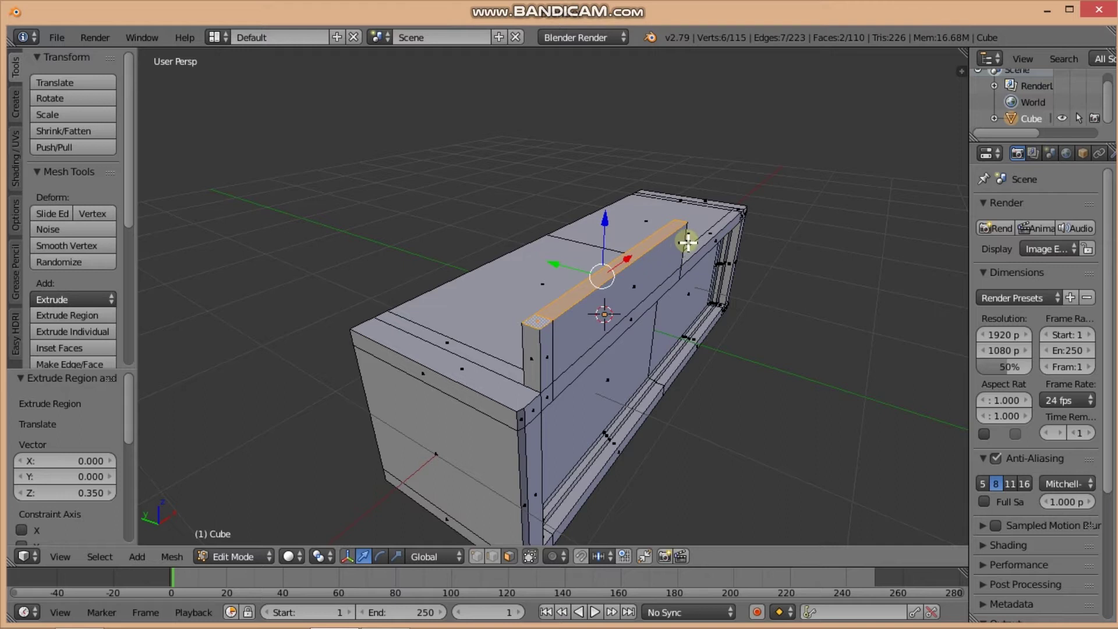
mouse_move(710, 258)
middle_down()
mouse_move(616, 245)
mouse_move(483, 298)
mouse_move(512, 342)
mouse_move(532, 332)
mouse_move(502, 332)
mouse_move(525, 312)
middle_up()
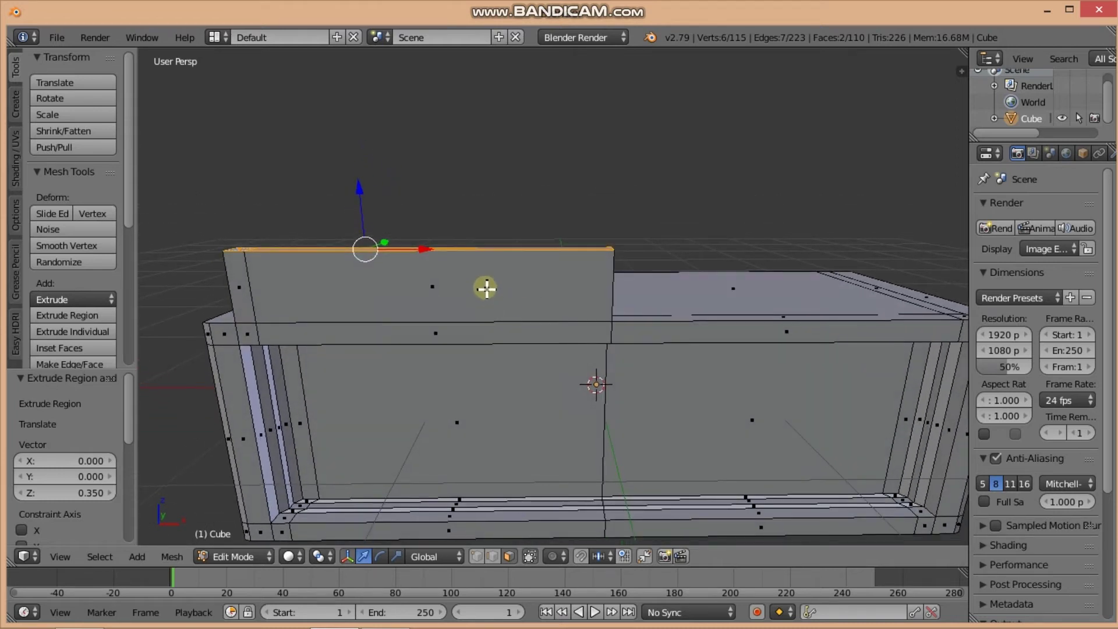
middle_drag(499, 275, 491, 298)
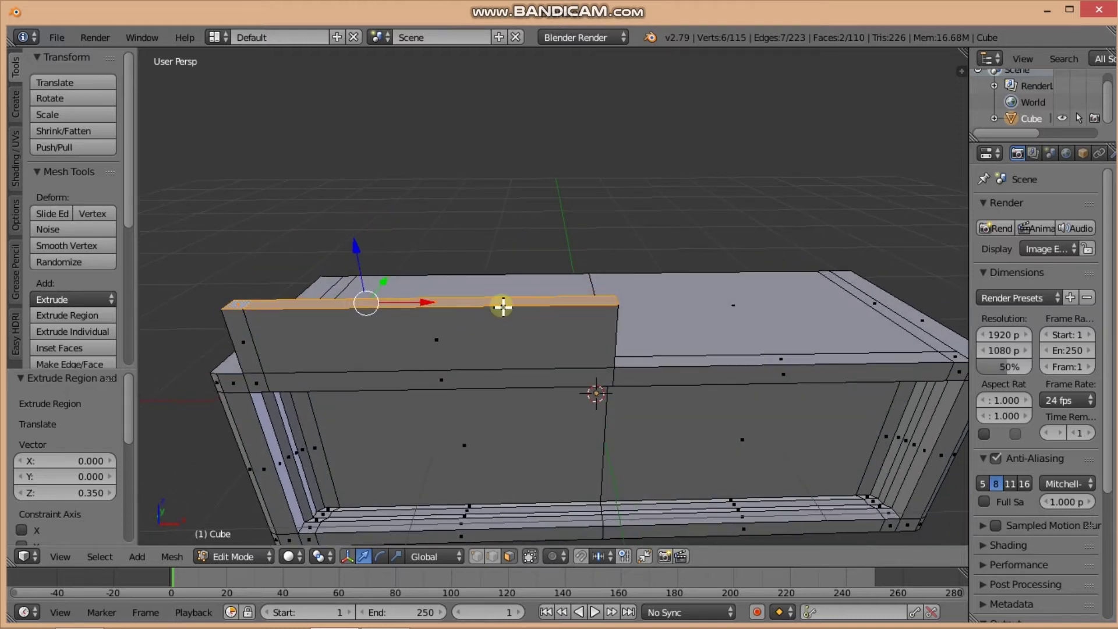
- Deselect all and add an edge loop near the top of the raised wall
key(a)
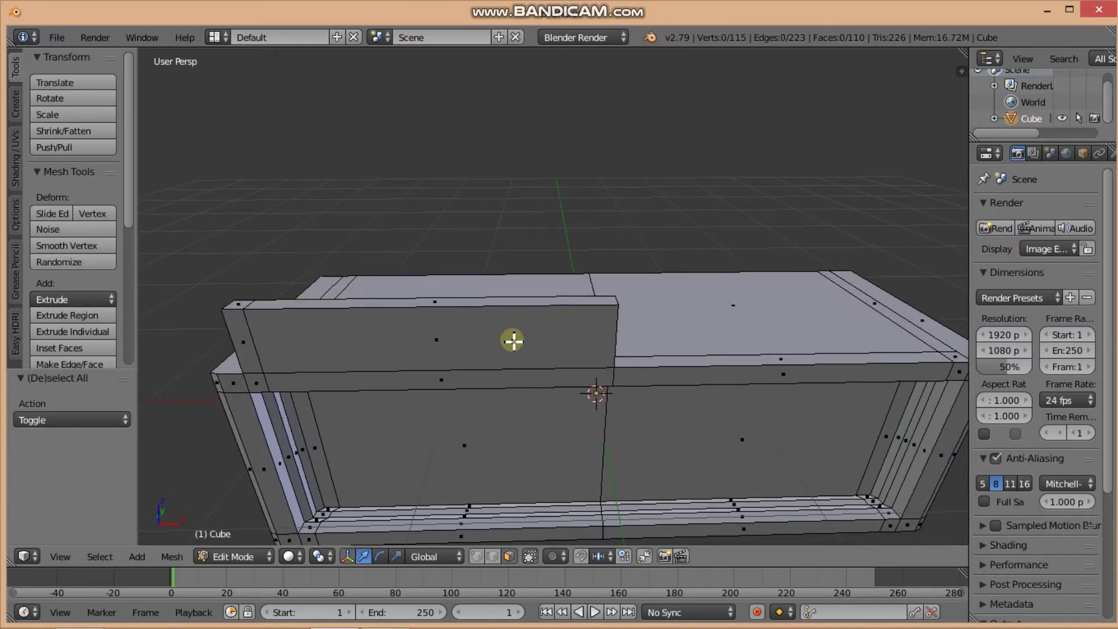
middle_drag(512, 337, 512, 332)
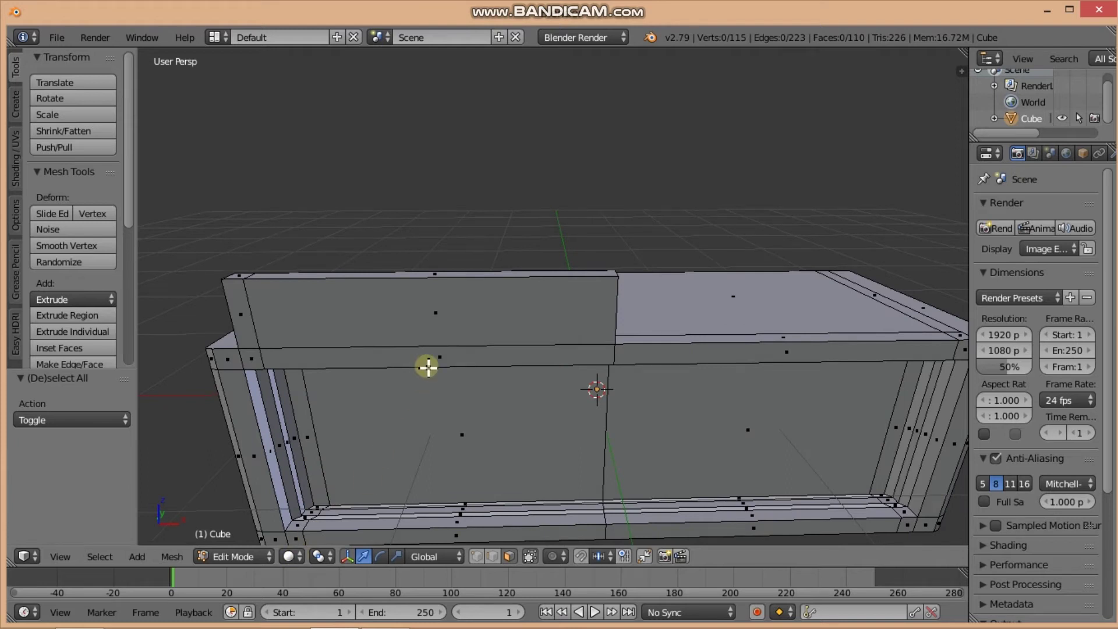
middle_drag(427, 364, 436, 319)
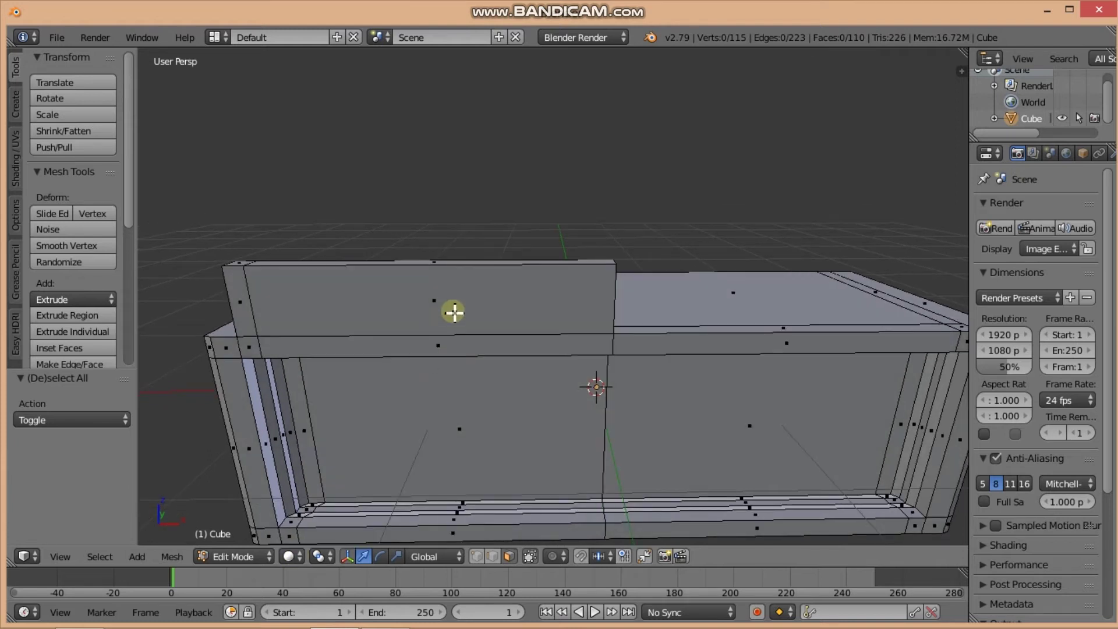
key(ctrl+r)
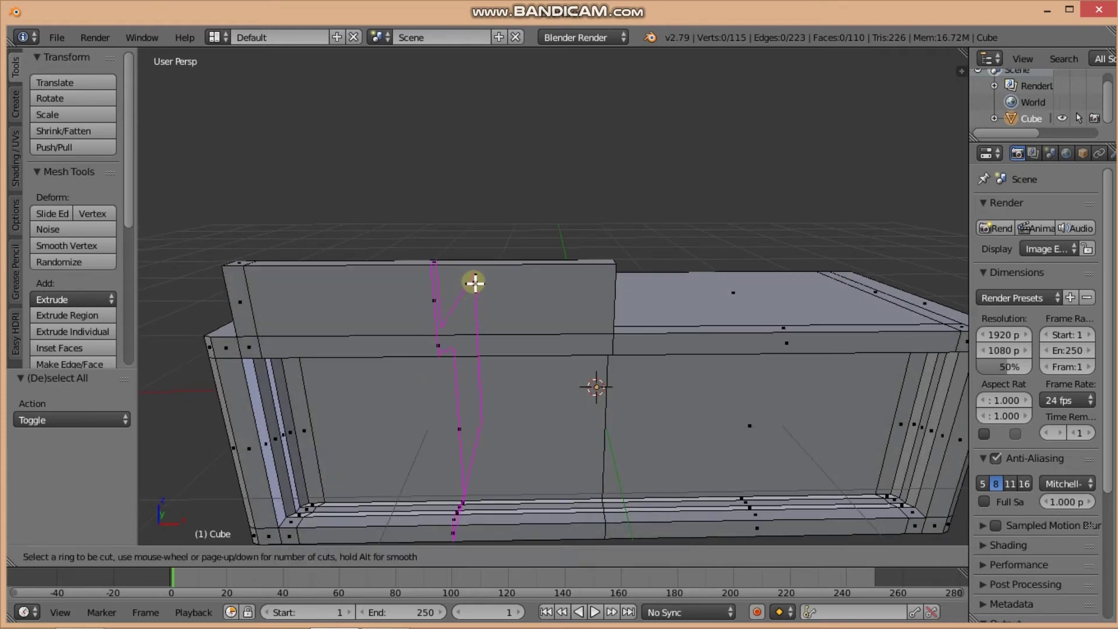
click(604, 283)
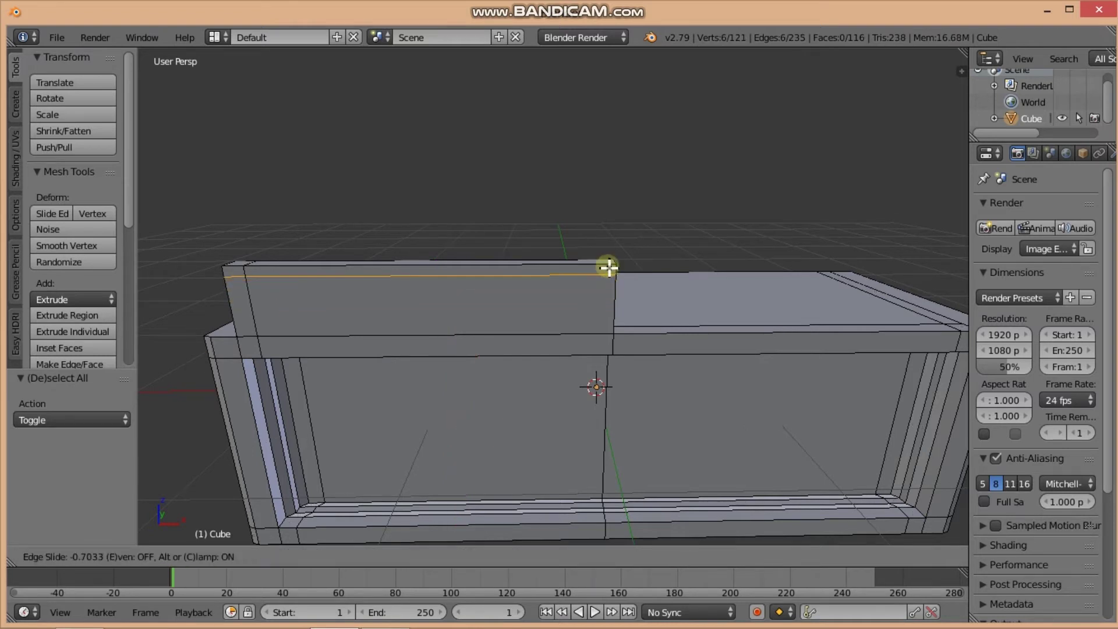
click(608, 270)
middle_drag(608, 271, 586, 275)
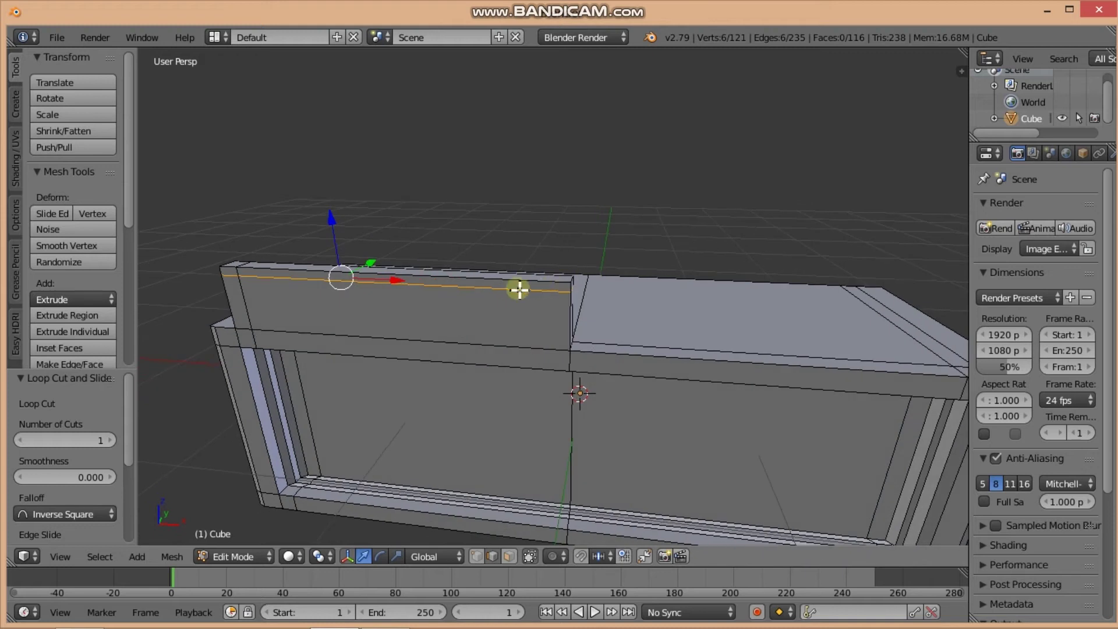
middle_drag(380, 339, 327, 332)
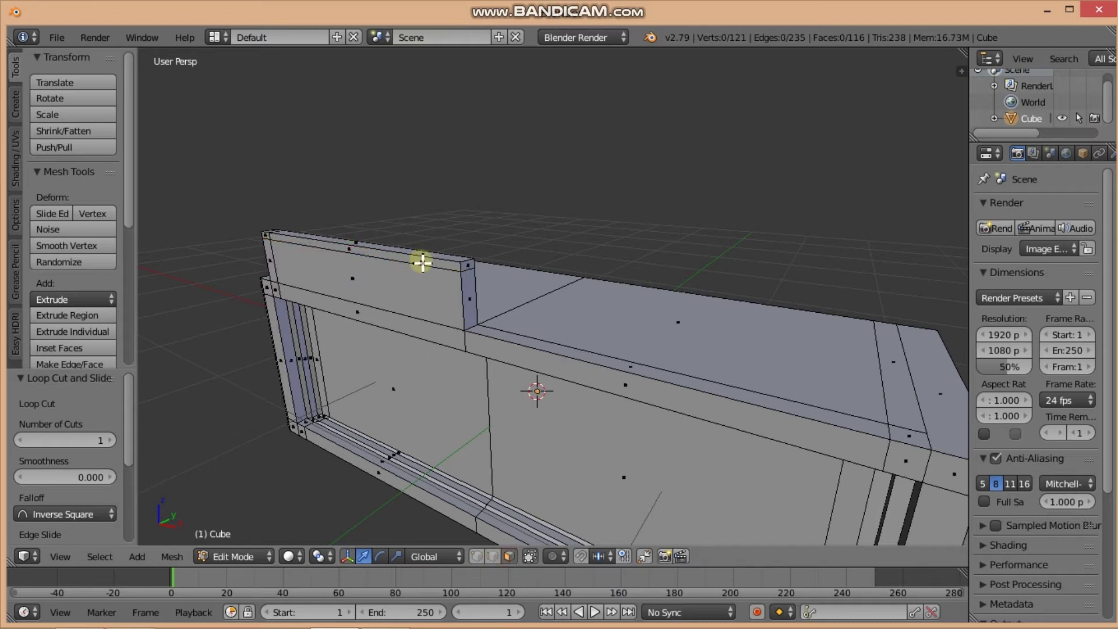
- Extrude the wall's top face -0.244 along Y into an overhanging ledge, then exit to Object Mode
right_click(419, 260)
mouse_move(425, 257)
middle_down()
mouse_move(396, 271)
mouse_move(357, 251)
mouse_move(337, 262)
mouse_move(363, 250)
mouse_move(340, 288)
middle_up()
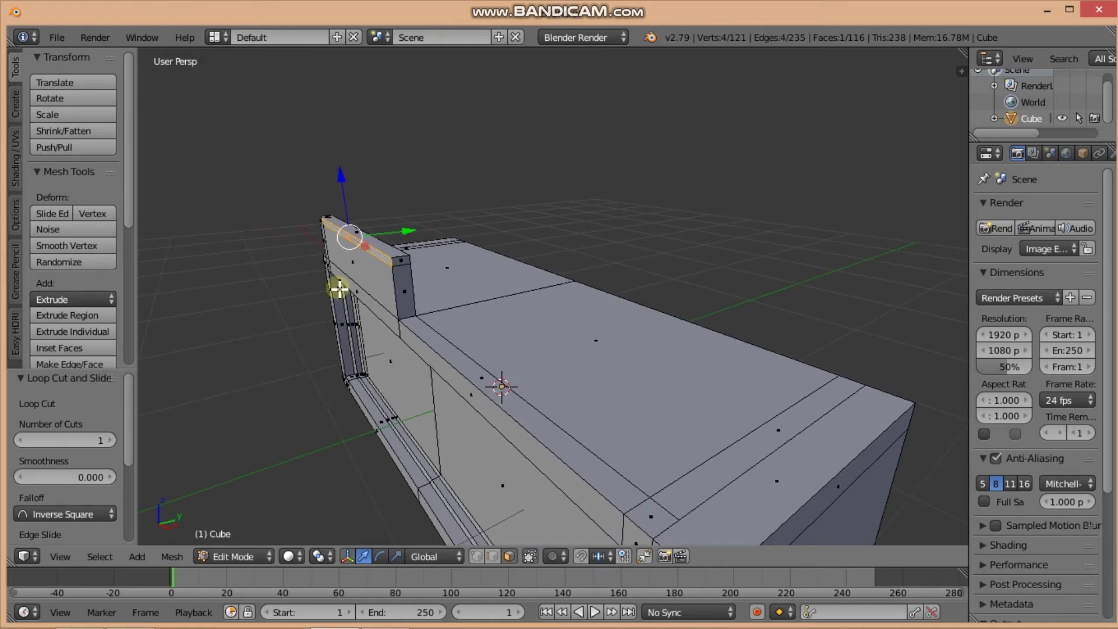
key(e)
key(y)
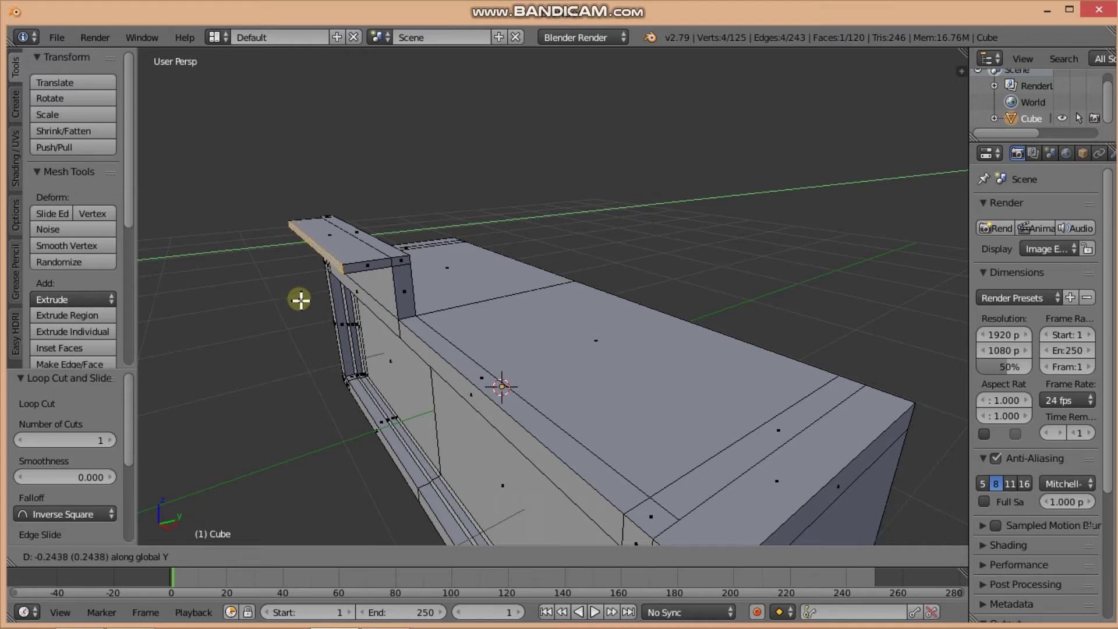
click(300, 299)
mouse_move(300, 298)
middle_down()
mouse_move(436, 269)
mouse_move(451, 255)
mouse_move(462, 264)
mouse_move(425, 277)
mouse_move(483, 285)
mouse_move(477, 382)
mouse_move(452, 392)
mouse_move(400, 330)
mouse_move(467, 320)
mouse_move(466, 280)
middle_up()
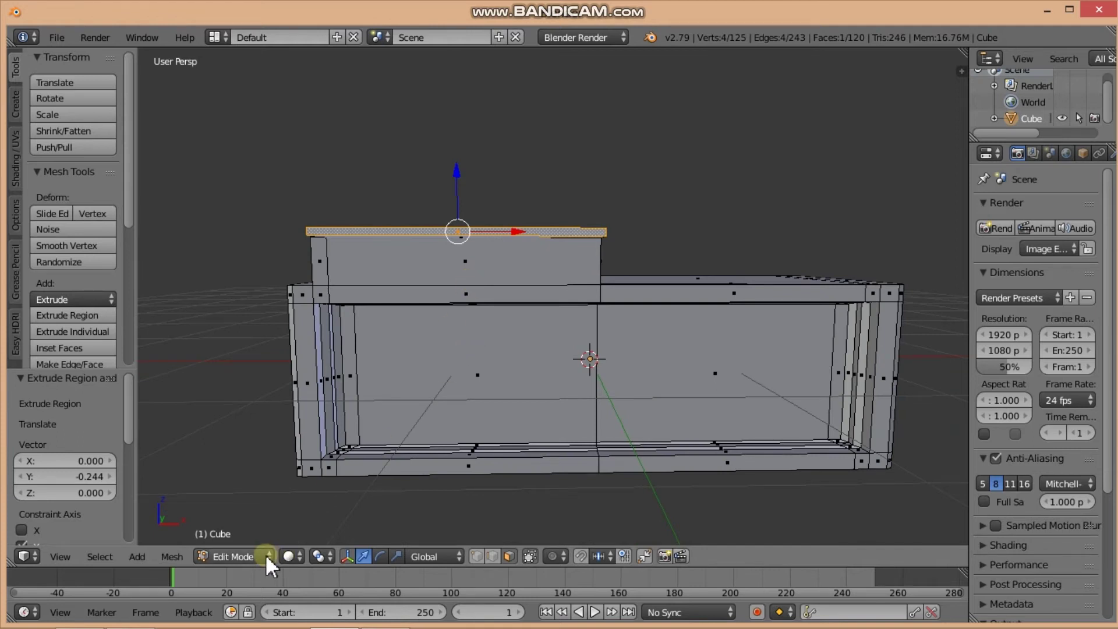
key(Tab)
- In Edit Mode, bevel three edges beneath the ledge by 0.008 in one segment
mouse_move(575, 361)
middle_down()
mouse_move(603, 368)
mouse_move(603, 402)
mouse_move(641, 403)
mouse_move(726, 374)
mouse_move(579, 407)
mouse_move(404, 355)
mouse_move(480, 316)
mouse_move(481, 255)
middle_up()
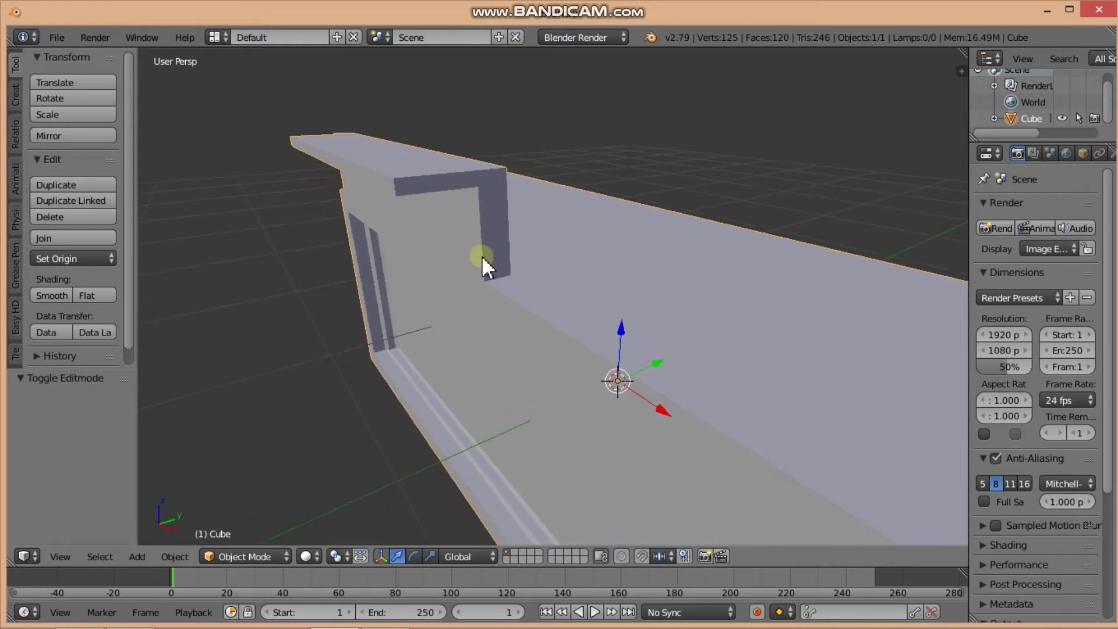
click(284, 556)
click(262, 513)
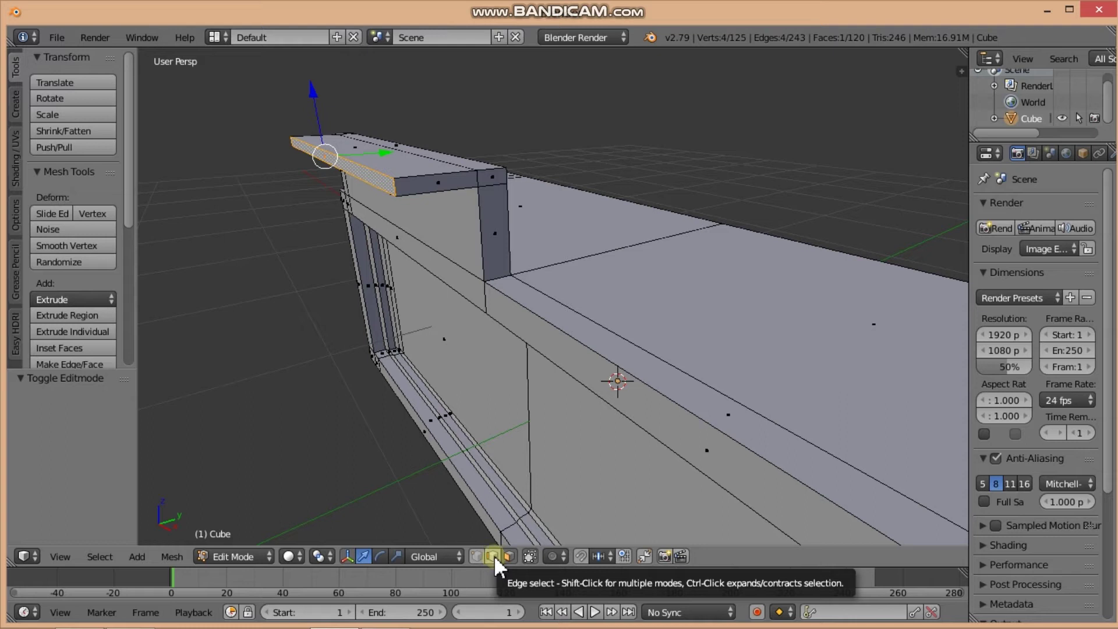
click(494, 555)
click(399, 183)
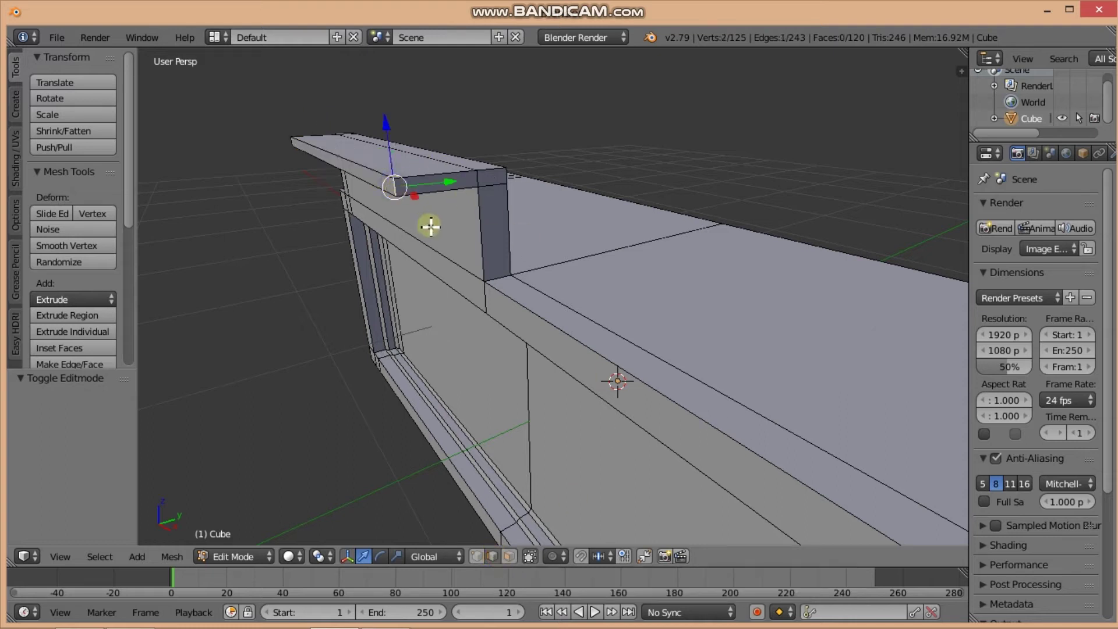
shift+click(444, 176)
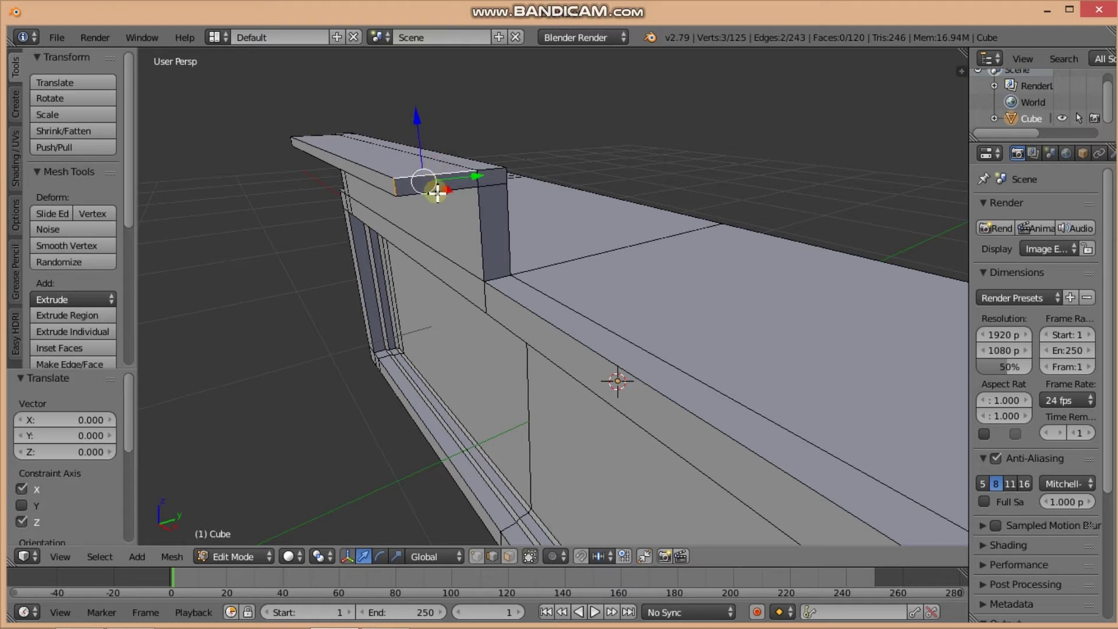
shift+click(460, 187)
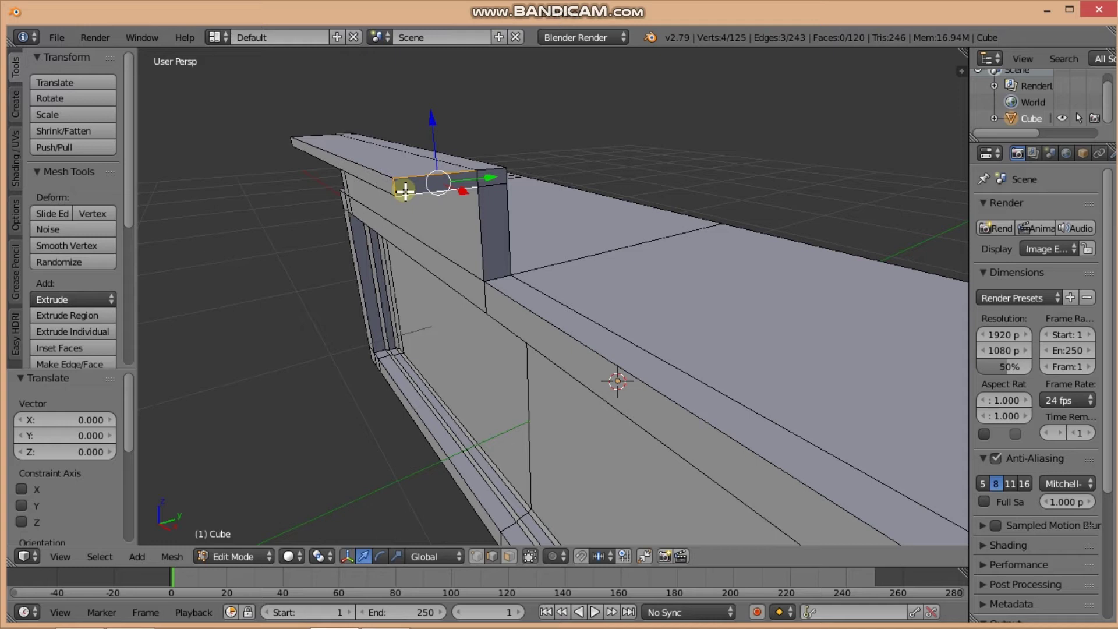
key(ctrl+b)
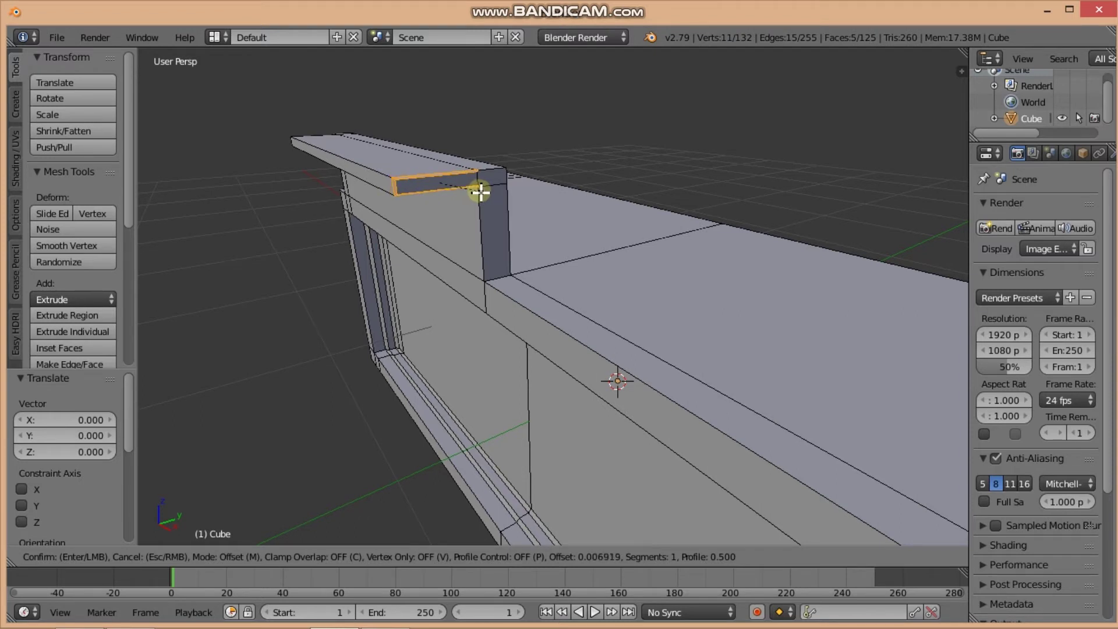
click(481, 190)
- Return to Object Mode and orbit around to review the bevelled ledge
middle_drag(482, 190, 460, 217)
key(Tab)
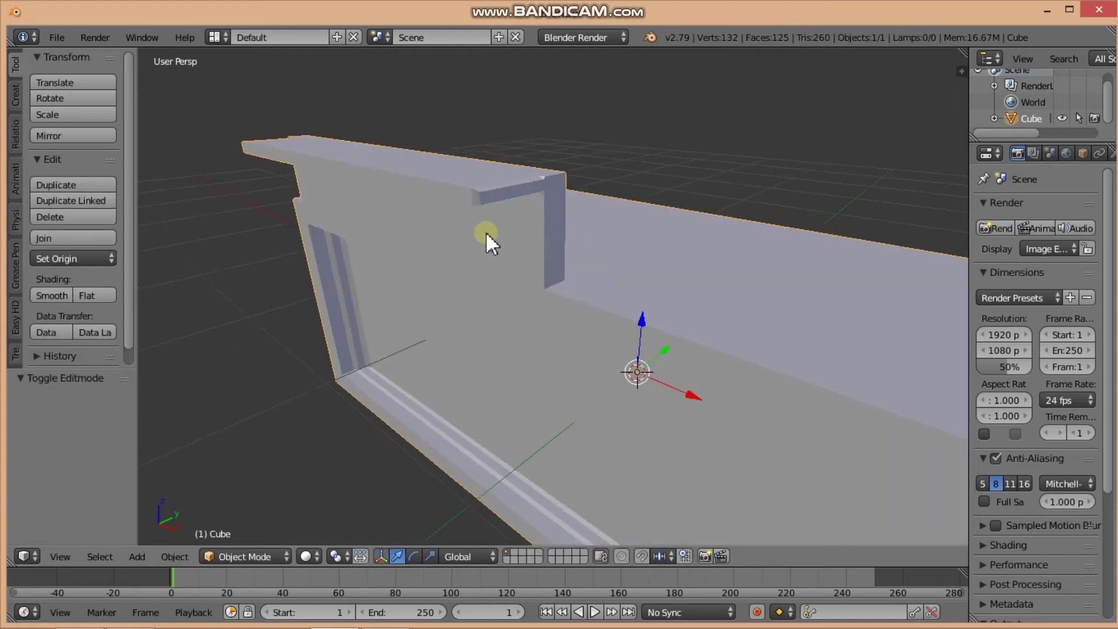
scroll(496, 246, up, 2)
middle_drag(523, 264, 532, 260)
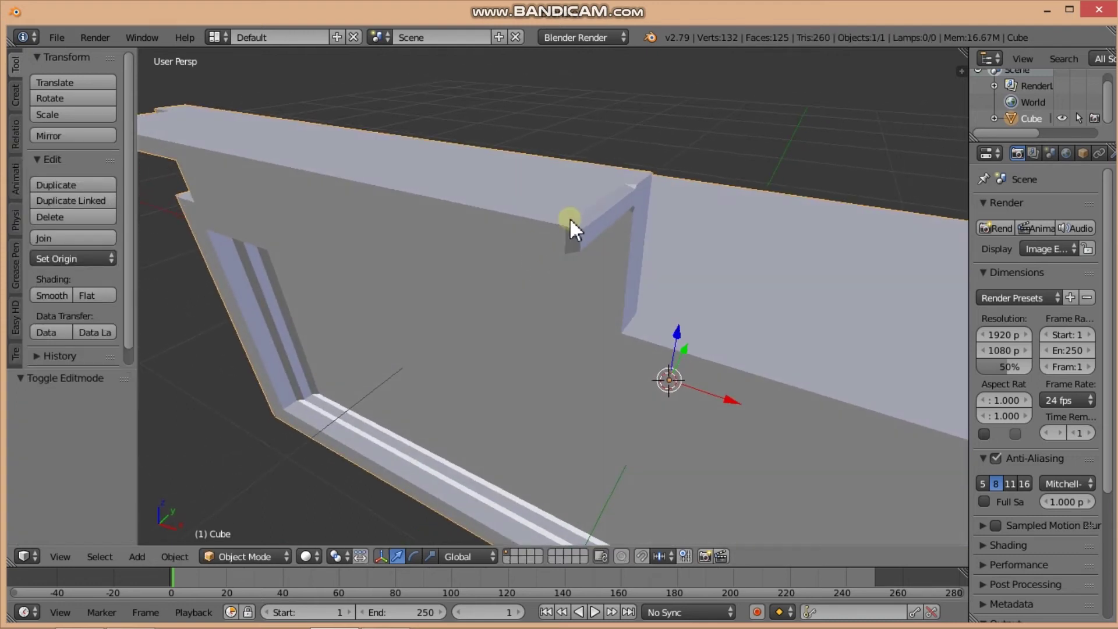
middle_drag(571, 220, 616, 222)
mouse_move(721, 200)
middle_down()
mouse_move(591, 208)
mouse_move(473, 244)
mouse_move(524, 237)
middle_up()
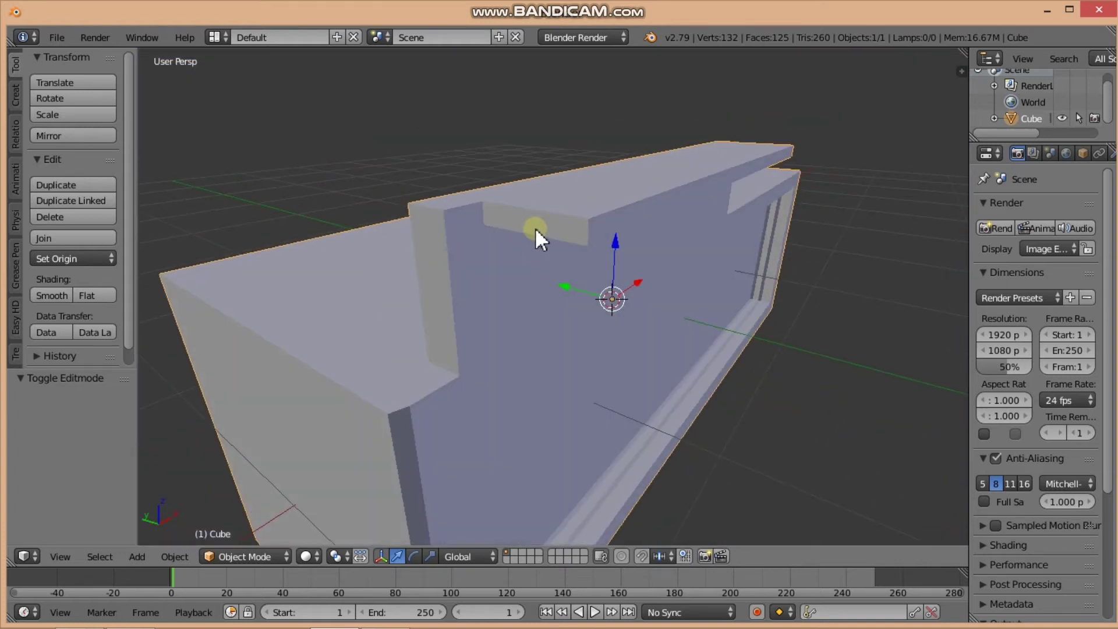
- Bevel the edges under the ledge's other end, then go back to Object Mode
key(Tab)
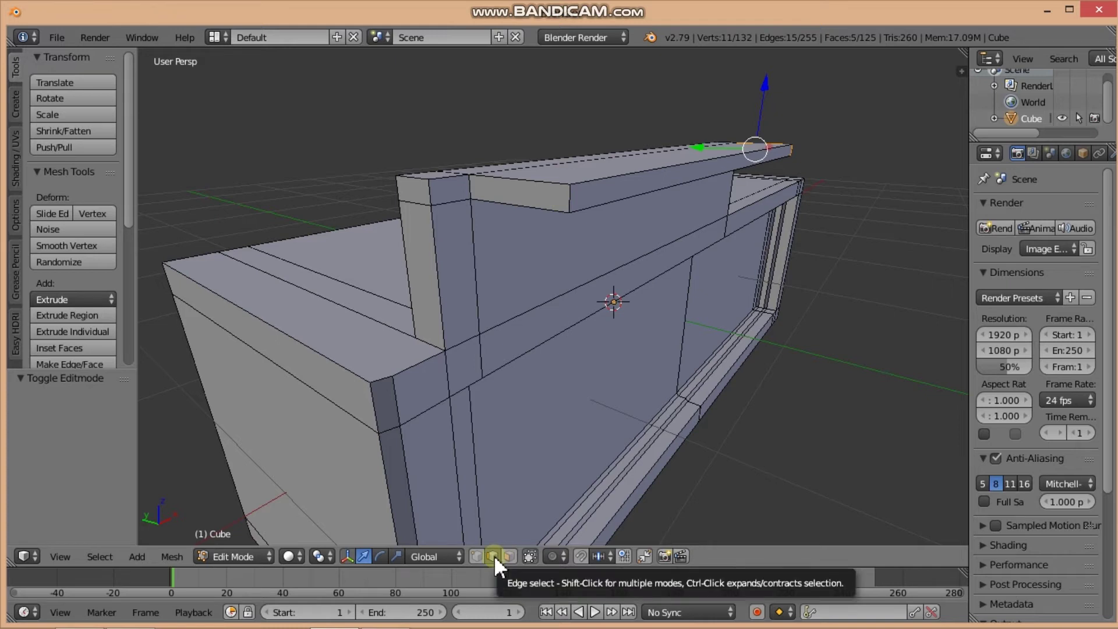
right_click(569, 199)
shift+right_click(537, 181)
shift+right_click(534, 210)
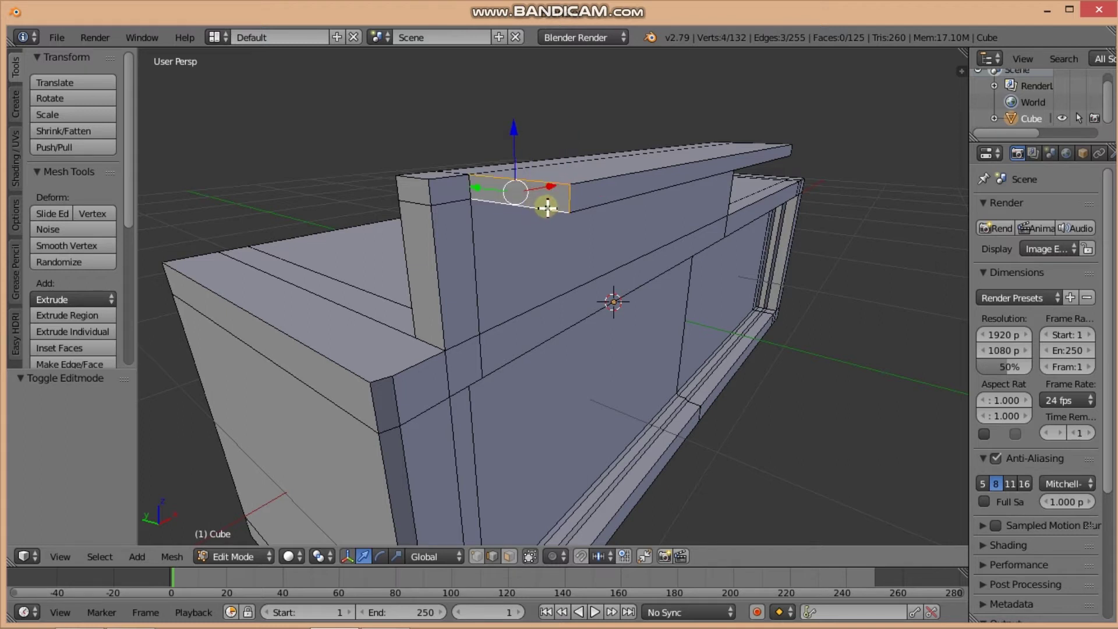
key(ctrl+b)
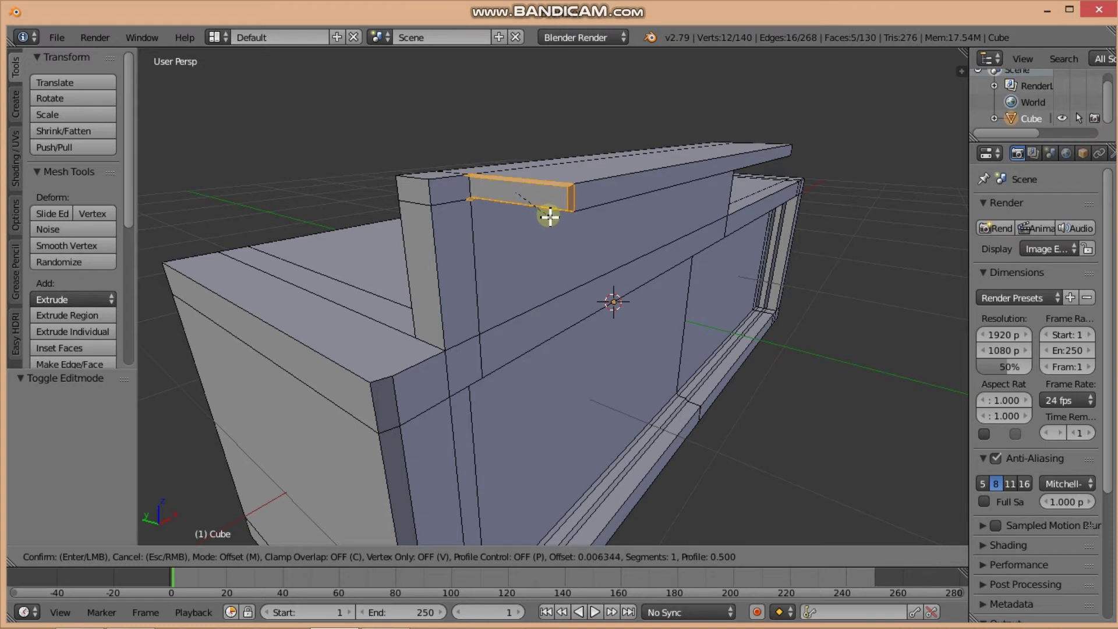
click(549, 216)
middle_drag(542, 217, 492, 235)
key(Tab)
mouse_move(392, 436)
middle_down()
mouse_move(389, 277)
mouse_move(387, 292)
mouse_move(459, 282)
mouse_move(346, 281)
mouse_move(420, 270)
mouse_move(424, 249)
middle_up()
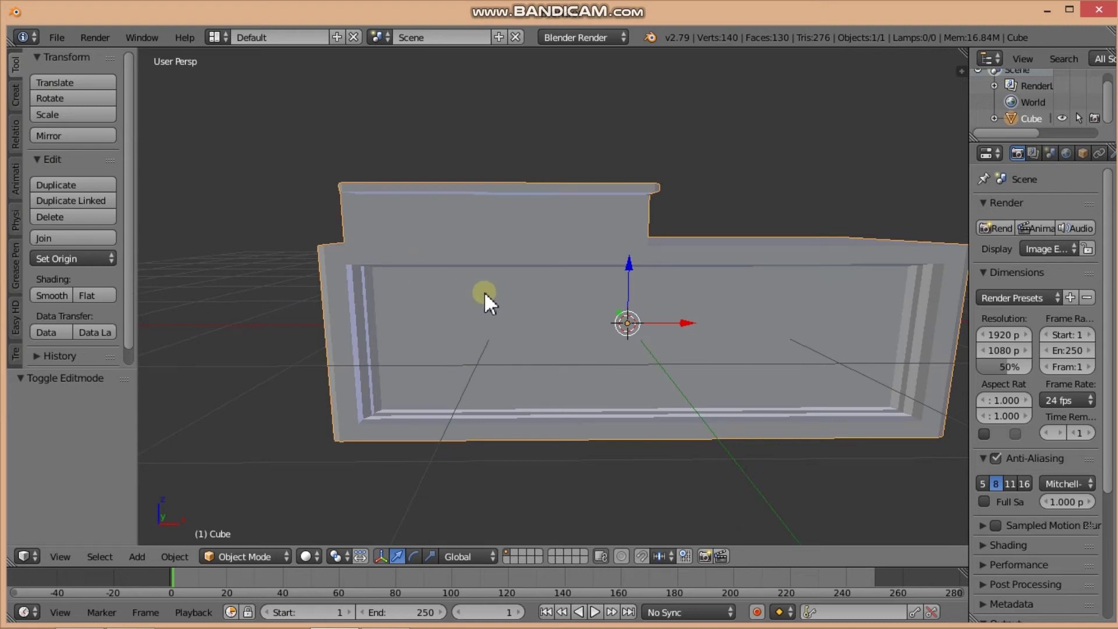
- Extrude the counter's top face 0.027 downward along Z
mouse_move(610, 364)
middle_down()
mouse_move(588, 385)
mouse_move(537, 396)
mouse_move(588, 435)
mouse_move(624, 417)
middle_up()
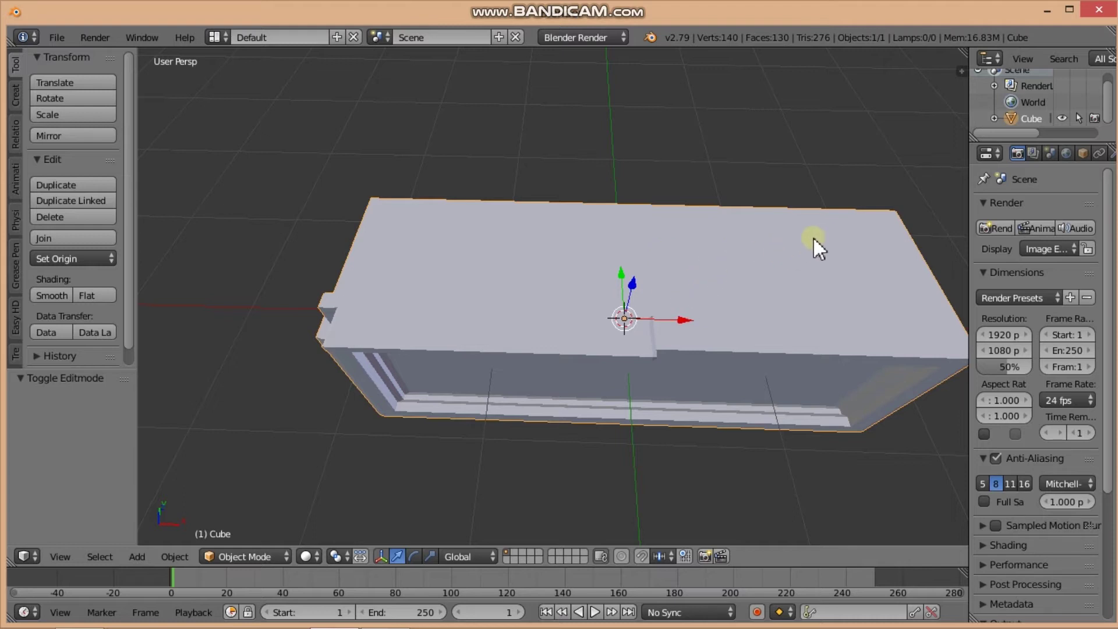
key(Tab)
mouse_move(744, 291)
middle_down()
mouse_move(671, 292)
mouse_move(656, 267)
mouse_move(701, 290)
mouse_move(756, 290)
mouse_move(742, 270)
mouse_move(517, 527)
middle_up()
click(509, 555)
right_click(768, 289)
mouse_move(775, 286)
middle_down()
mouse_move(656, 252)
mouse_move(629, 229)
middle_up()
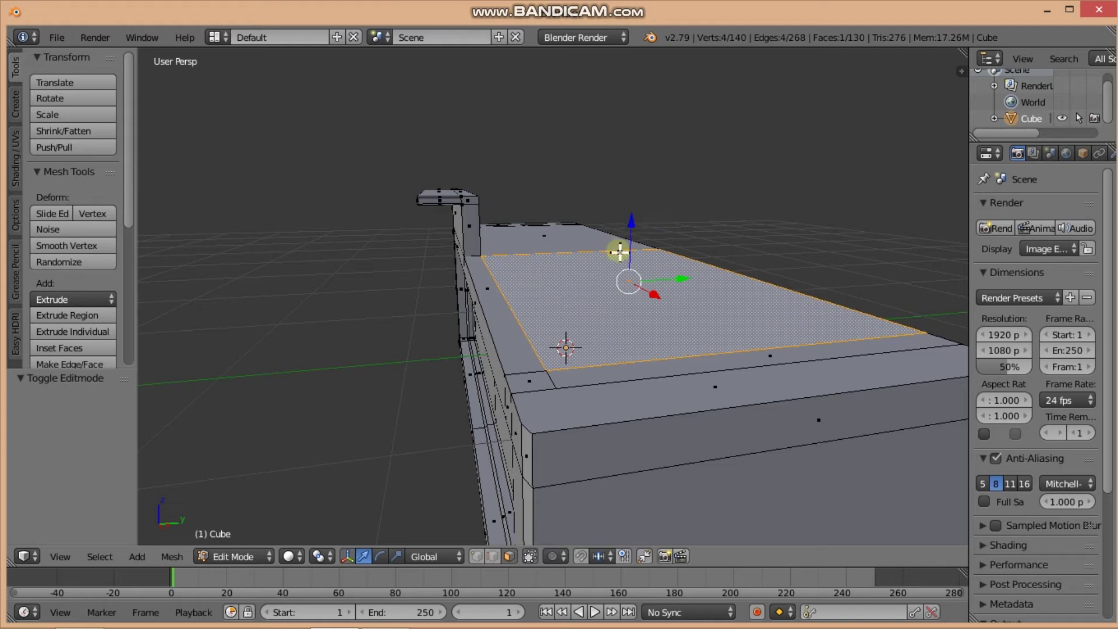
key(e)
key(z)
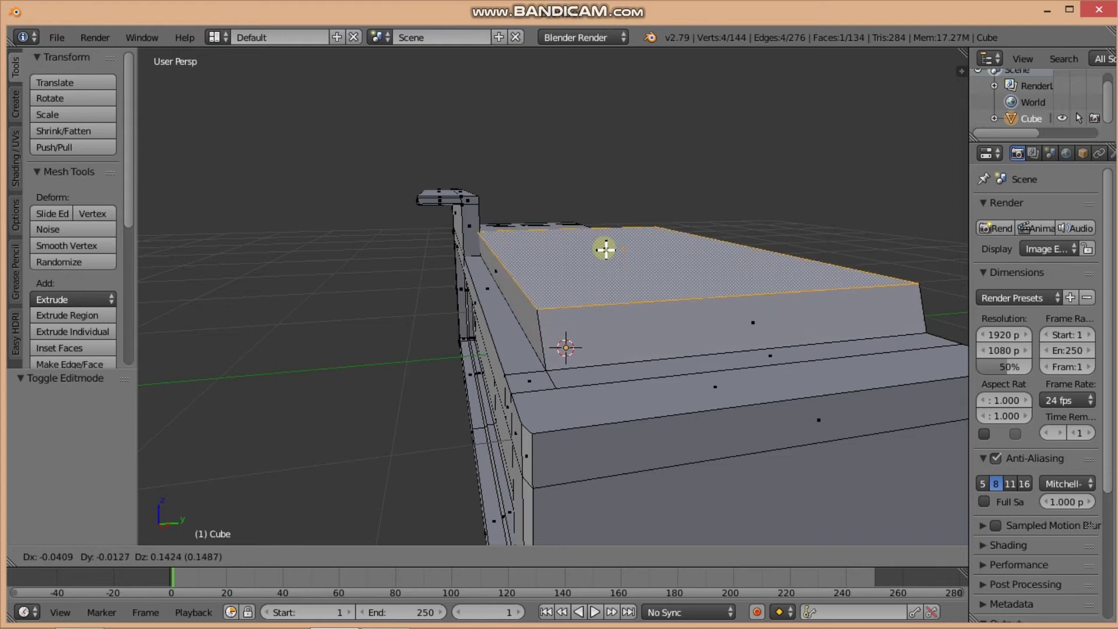
key(z)
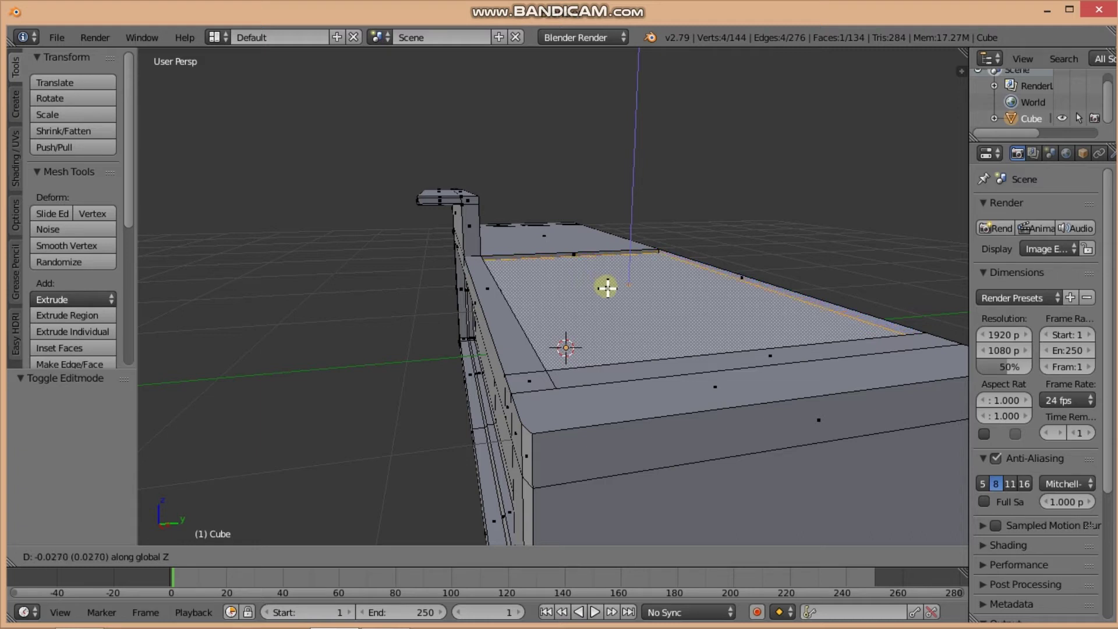
click(606, 287)
mouse_move(606, 286)
middle_down()
mouse_move(629, 299)
mouse_move(630, 324)
mouse_move(517, 321)
mouse_move(610, 312)
mouse_move(586, 325)
mouse_move(631, 327)
mouse_move(639, 309)
mouse_move(598, 317)
mouse_move(632, 324)
mouse_move(574, 324)
mouse_move(600, 325)
middle_up()
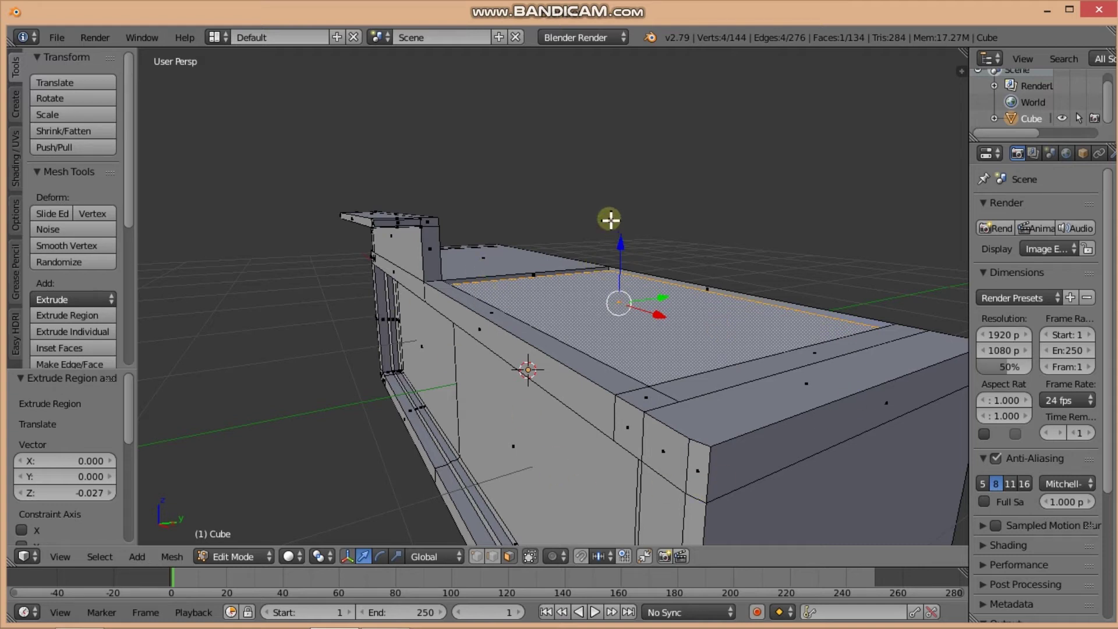
- Separate the selected top face into a new object, Cube.001, and enlarge the Outliner
key(p)
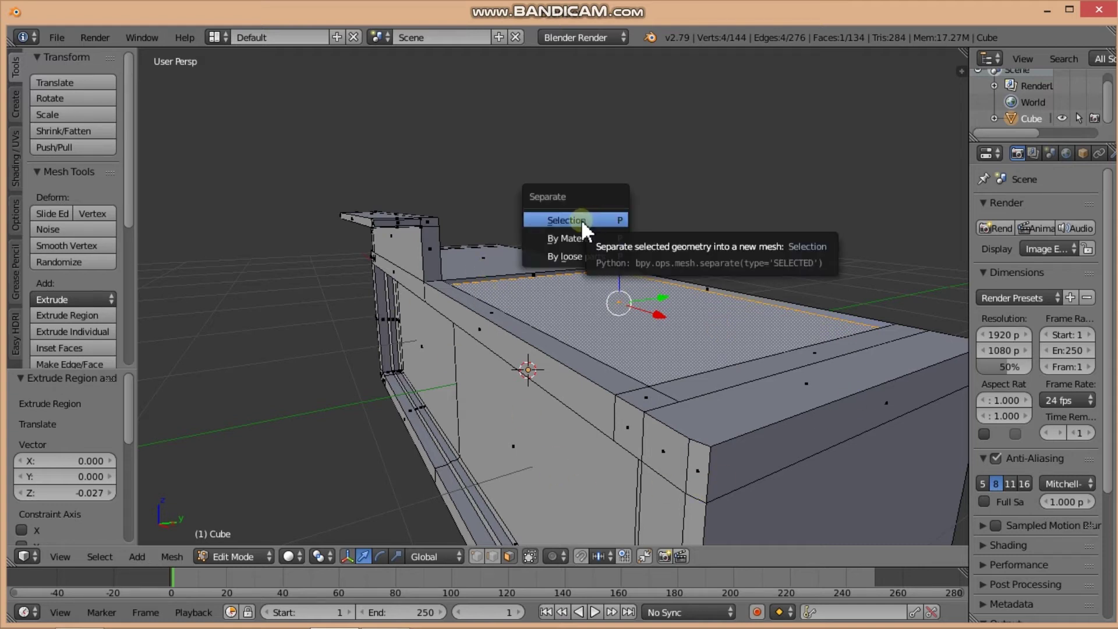
click(577, 219)
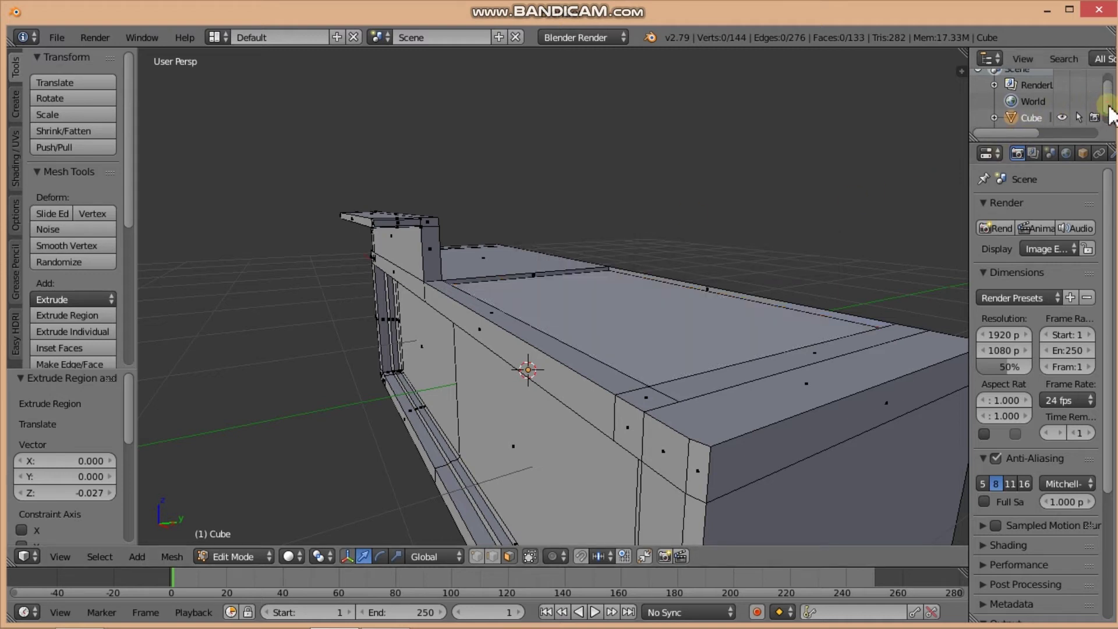
scroll(1083, 120, down, 1)
click(1066, 153)
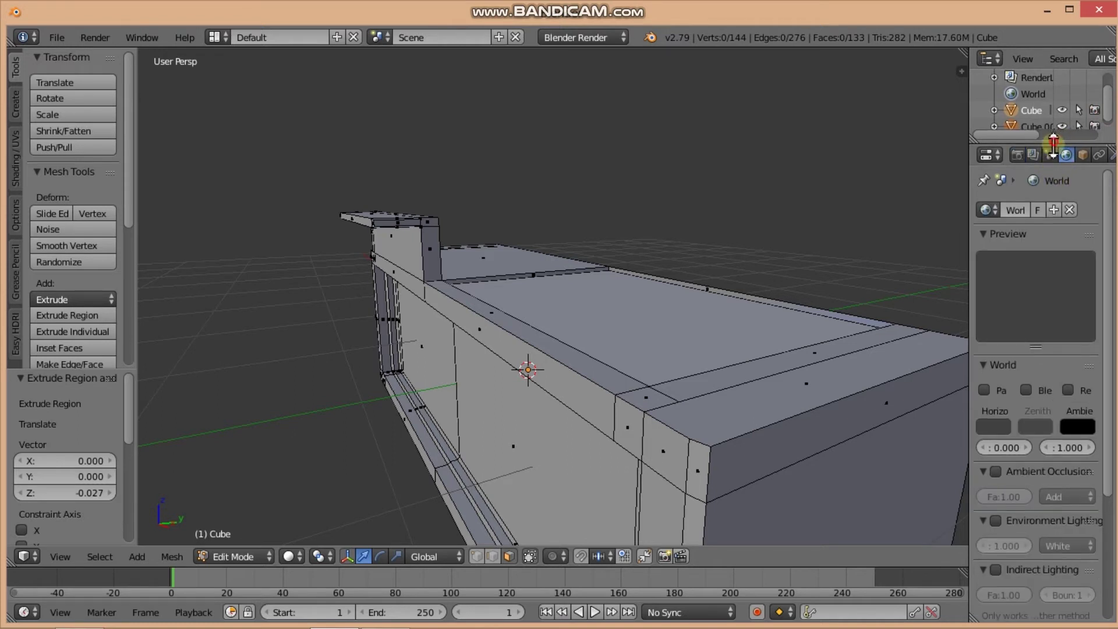
drag(1048, 142, 1043, 261)
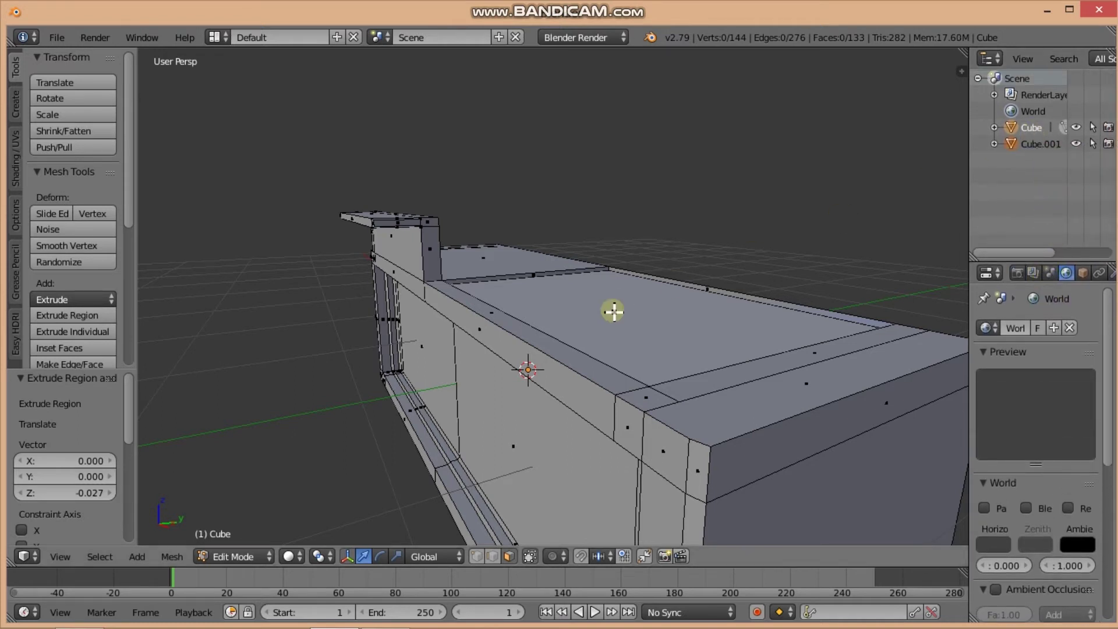
- Rename the Cube object to 'table' in the Outliner
click(1033, 127)
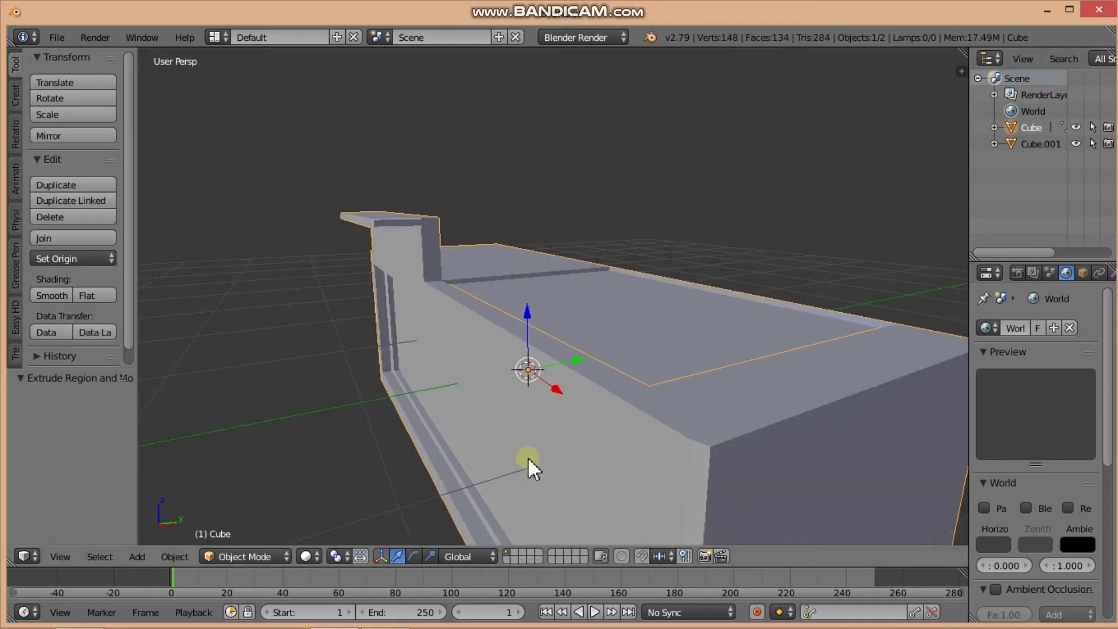
right_click(1026, 130)
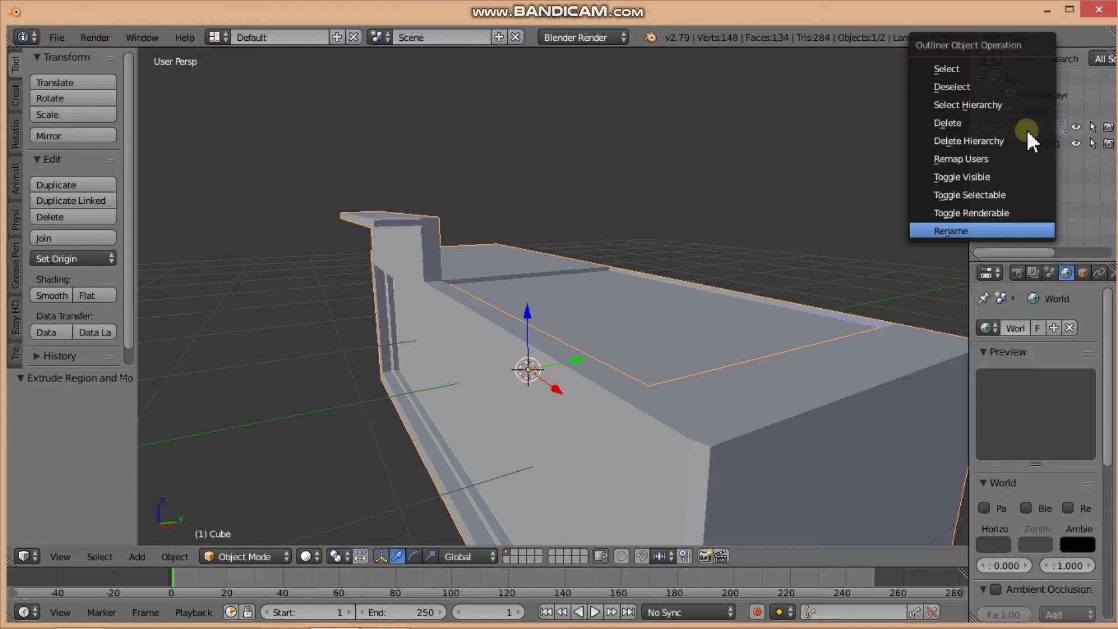
click(978, 231)
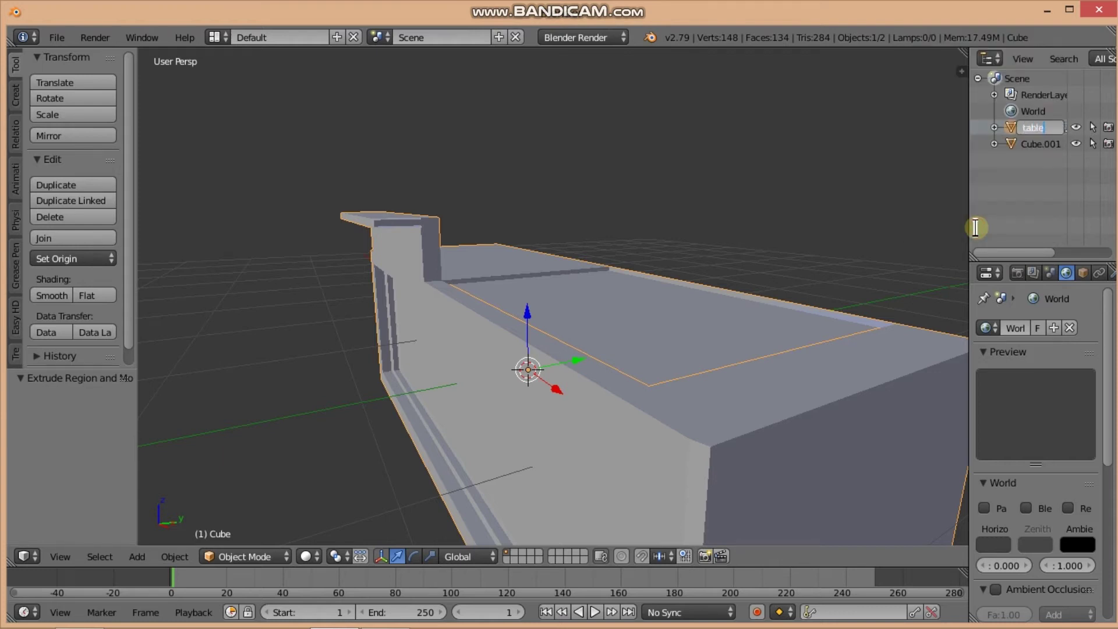
key(Return)
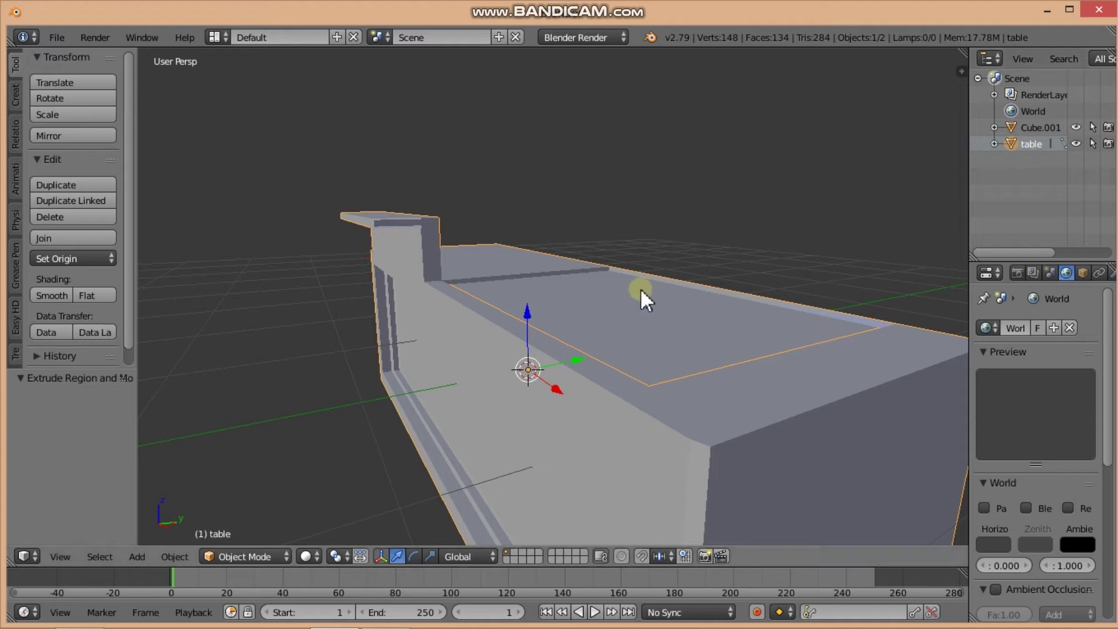
right_click(1029, 142)
click(967, 231)
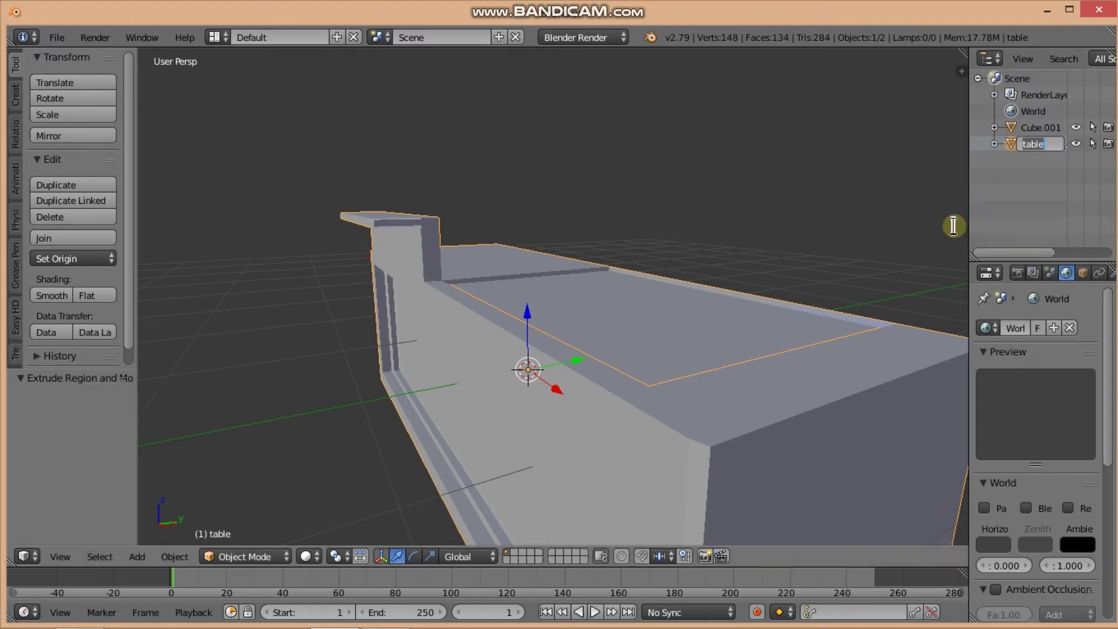
text(alu)
- Confirm the alu name, try deleting the Cube.001 plane and alu object, then undo
key(Return)
click(1033, 126)
drag(525, 308, 525, 278)
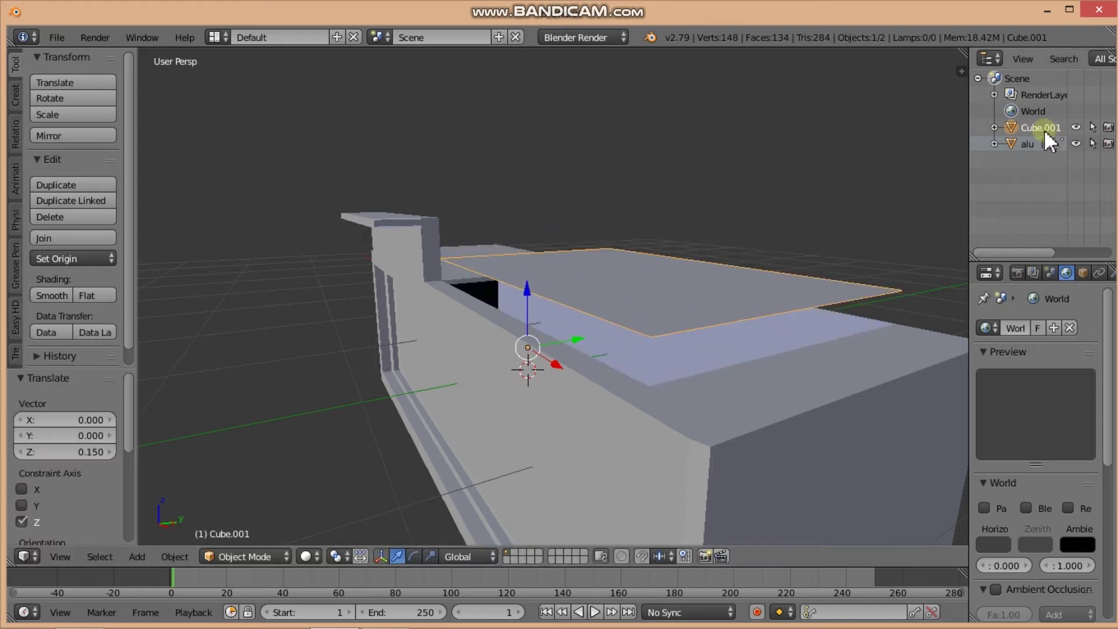
right_click(1040, 124)
click(984, 145)
right_click(1025, 128)
click(1025, 128)
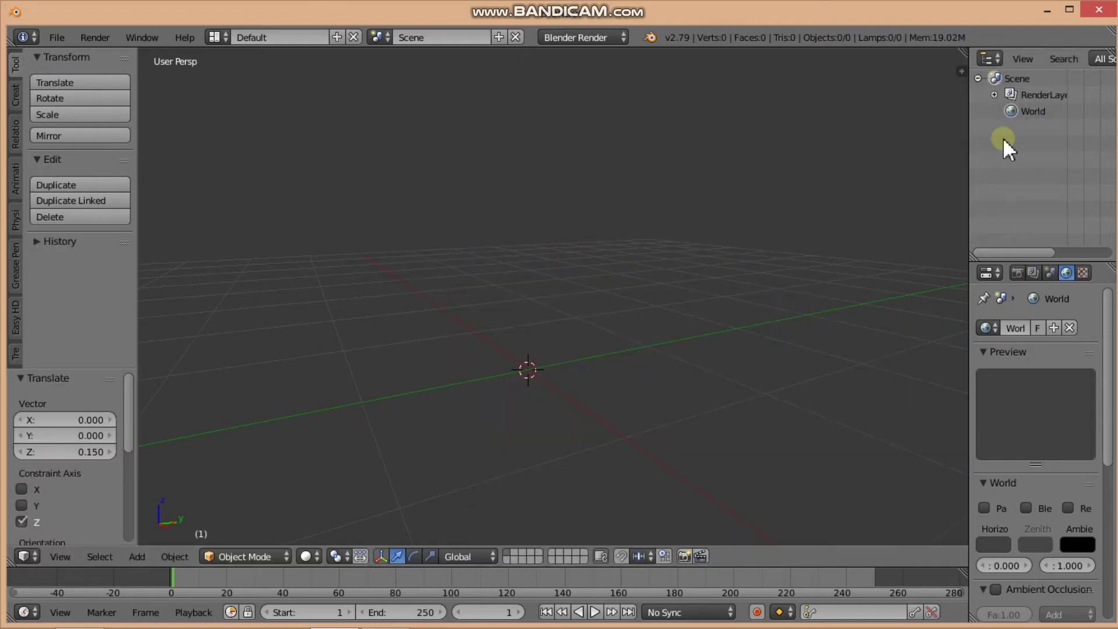
key(ctrl+z)
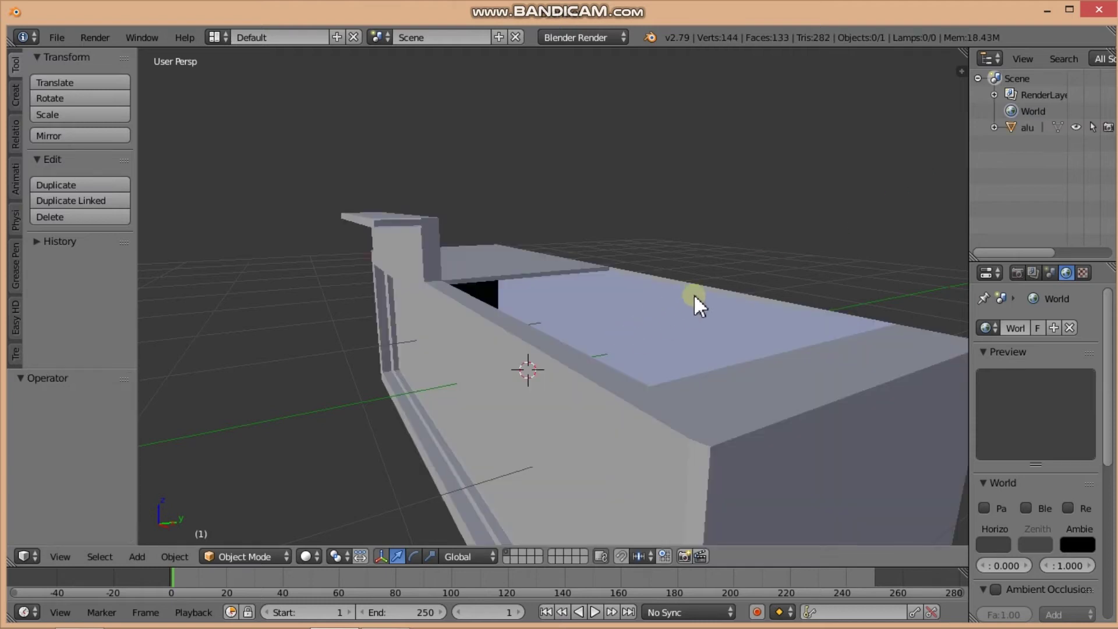
- Bring back the Cube.001 plane and rename the counter back to table
middle_drag(771, 255, 829, 232)
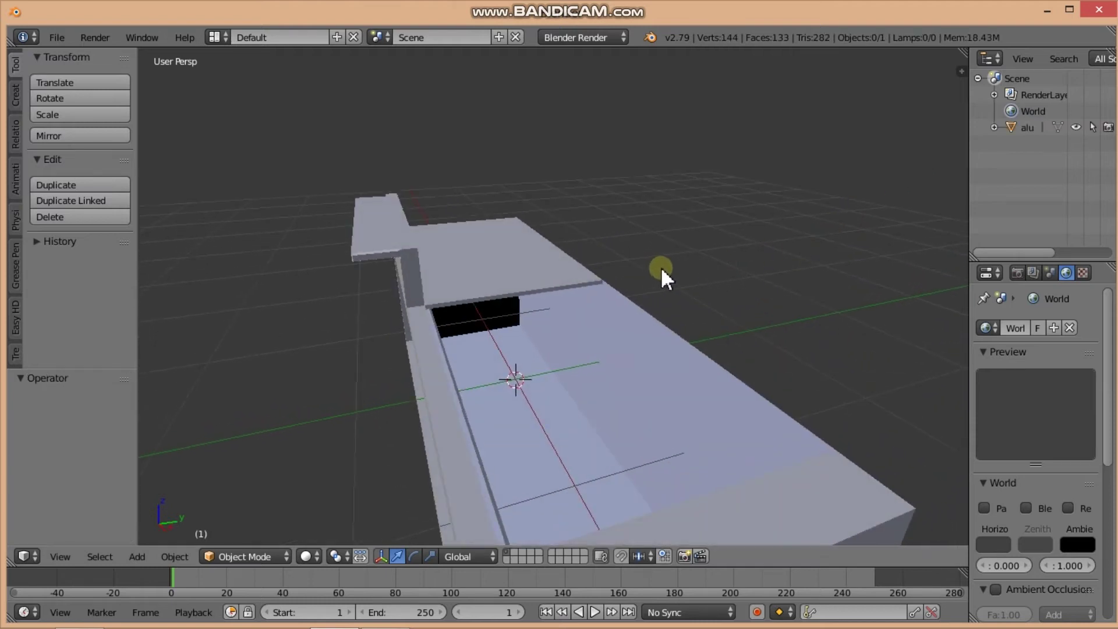
key(ctrl+v)
middle_drag(709, 244, 731, 240)
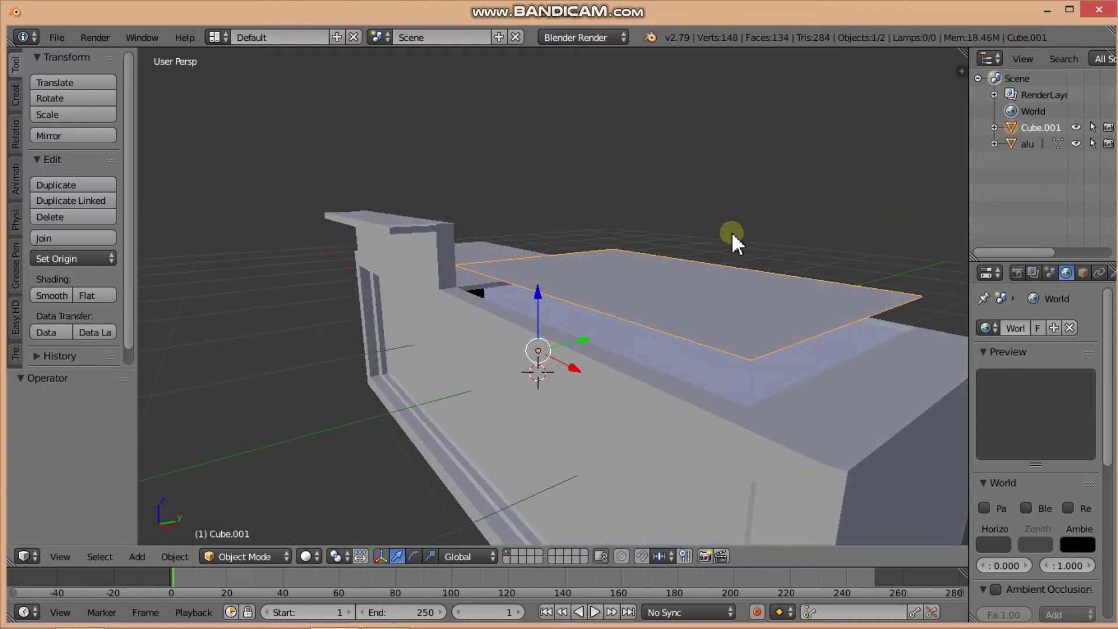
click(1027, 144)
drag(537, 312, 537, 303)
click(1030, 145)
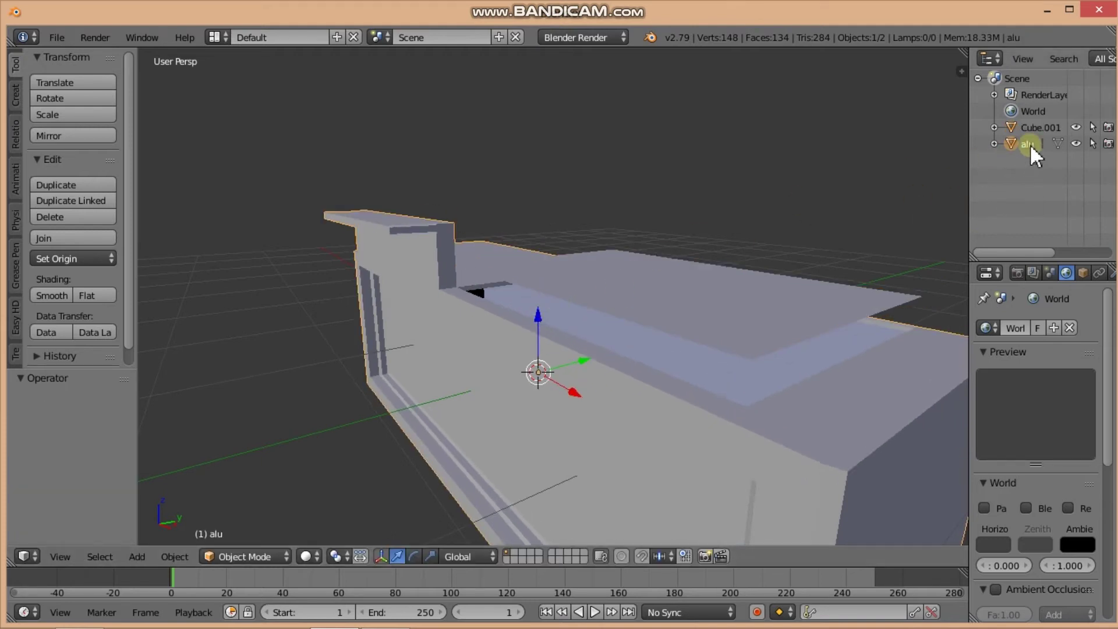
right_click(1030, 144)
click(955, 255)
text(table)
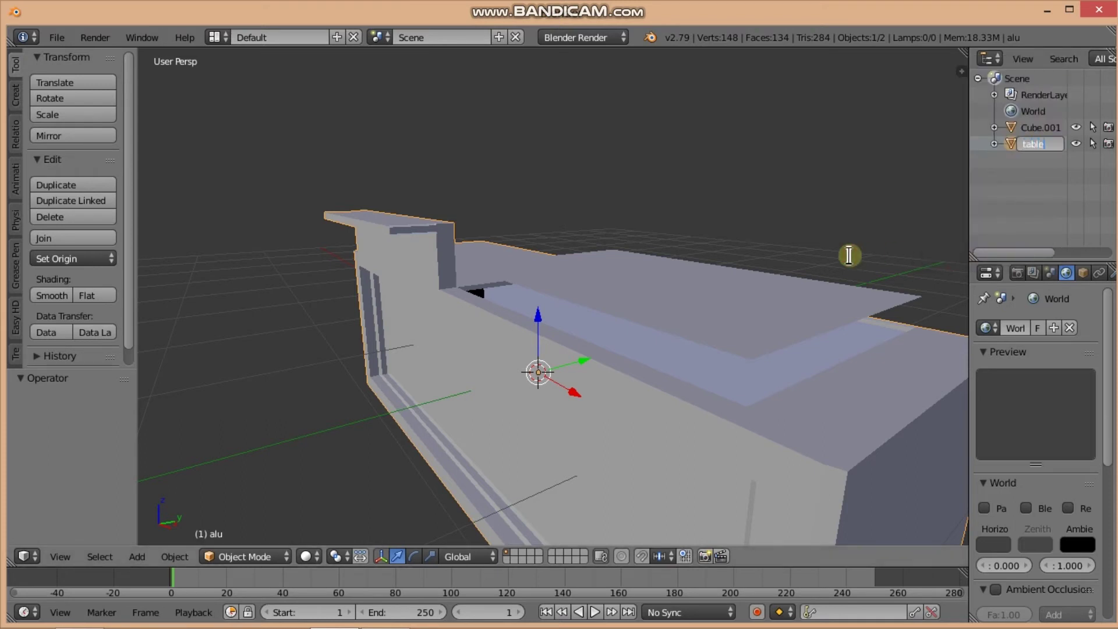
key(Return)
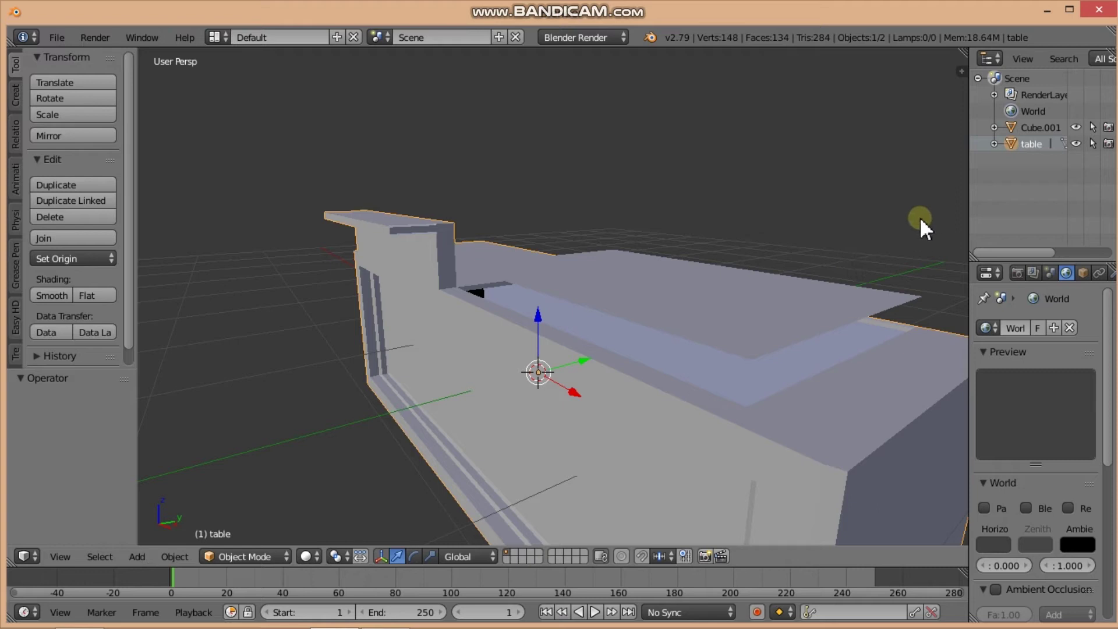
- Rename the top plane Cube.001 to alu and lower it to Z -0.230
click(1032, 125)
drag(552, 292, 533, 279)
right_click(1036, 126)
click(982, 231)
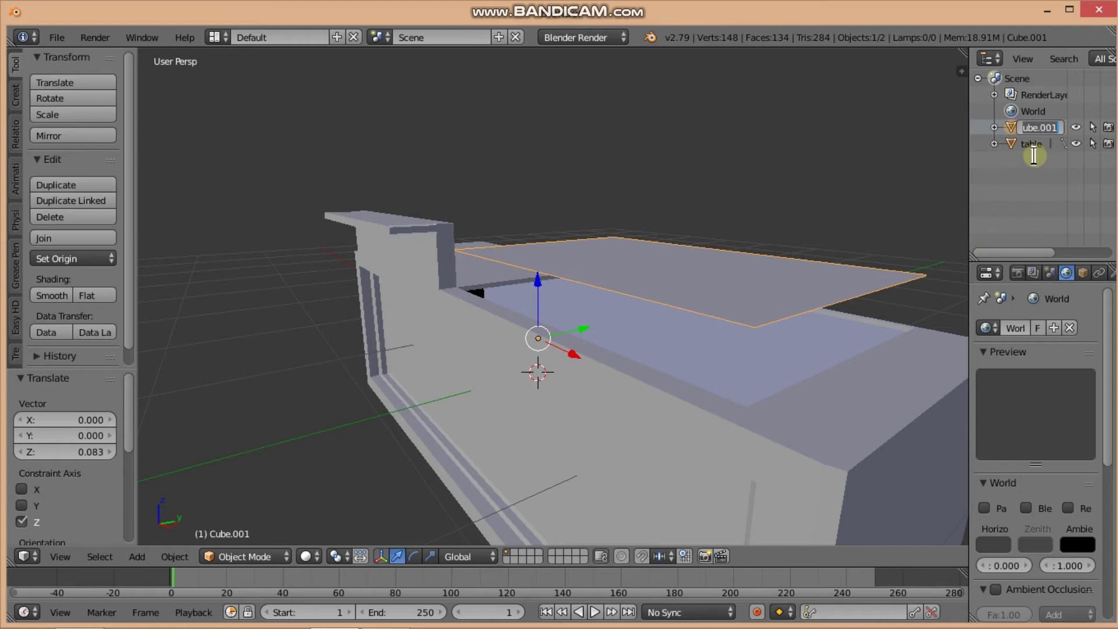
text(alu)
key(Return)
mouse_move(537, 282)
mouse_down()
mouse_move(540, 307)
mouse_move(553, 309)
mouse_up()
mouse_move(694, 221)
middle_down()
mouse_move(616, 227)
mouse_move(723, 227)
mouse_move(735, 206)
mouse_move(681, 242)
mouse_move(691, 282)
mouse_move(634, 288)
mouse_move(1001, 173)
mouse_move(711, 236)
mouse_move(676, 211)
mouse_move(782, 201)
mouse_move(709, 242)
mouse_move(746, 246)
middle_up()
drag(969, 283, 851, 294)
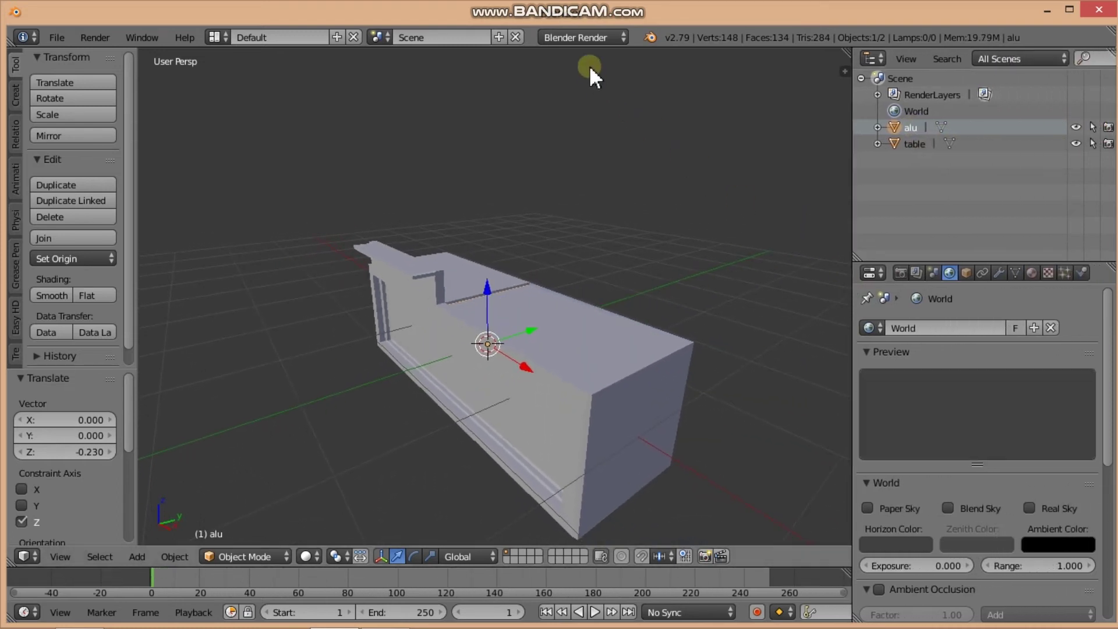
- Switch rendering to Cycles and enable nodes for the world and alu's material
click(575, 36)
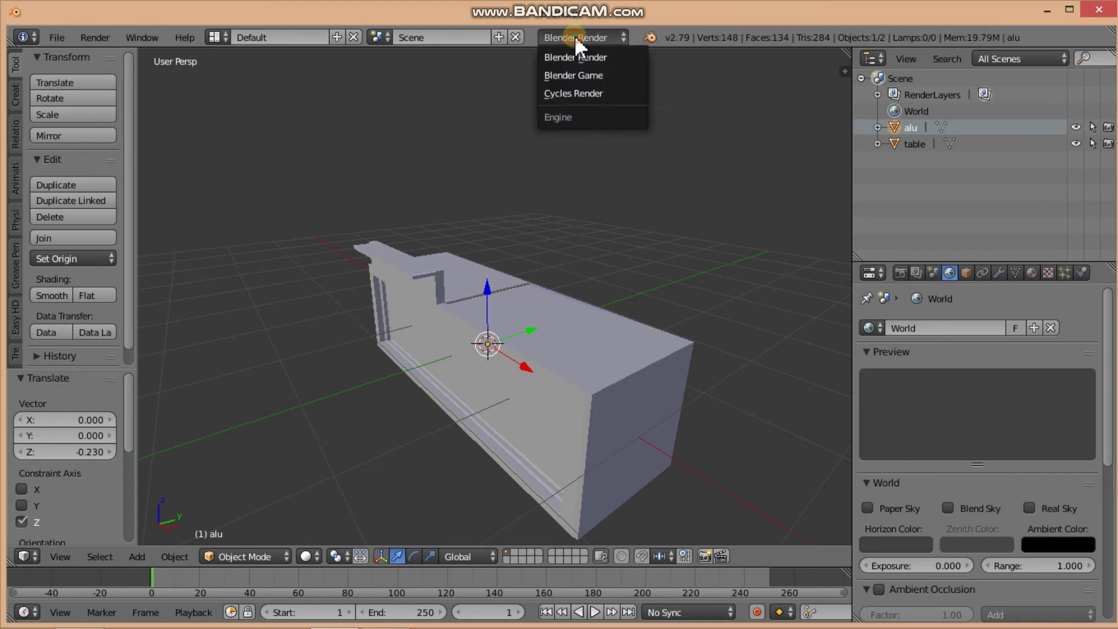
click(584, 93)
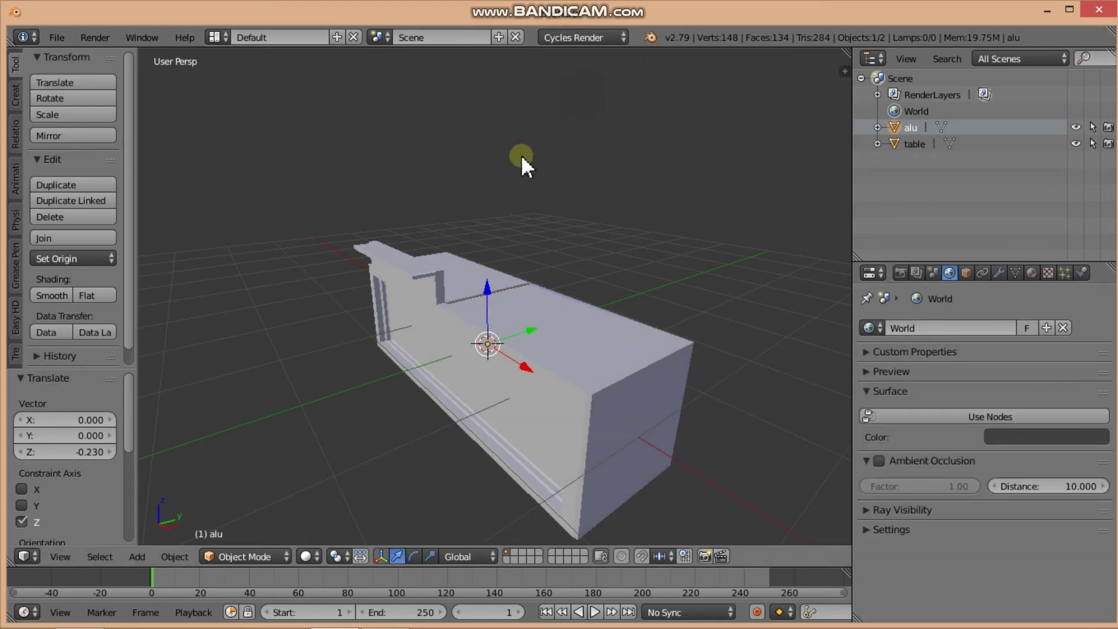
click(985, 417)
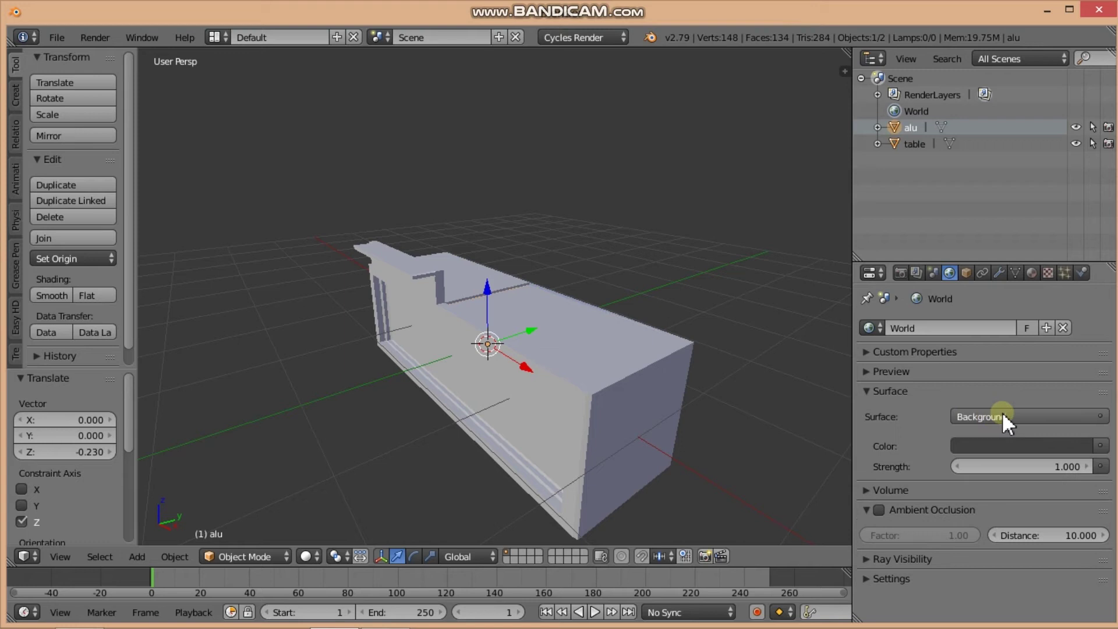
click(1032, 273)
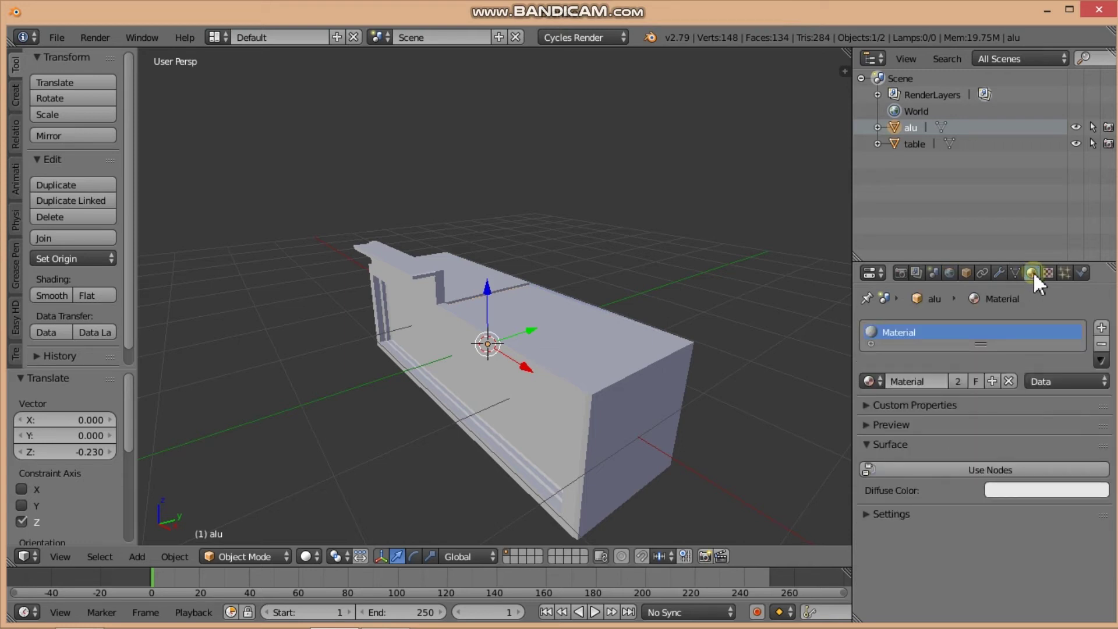
click(985, 470)
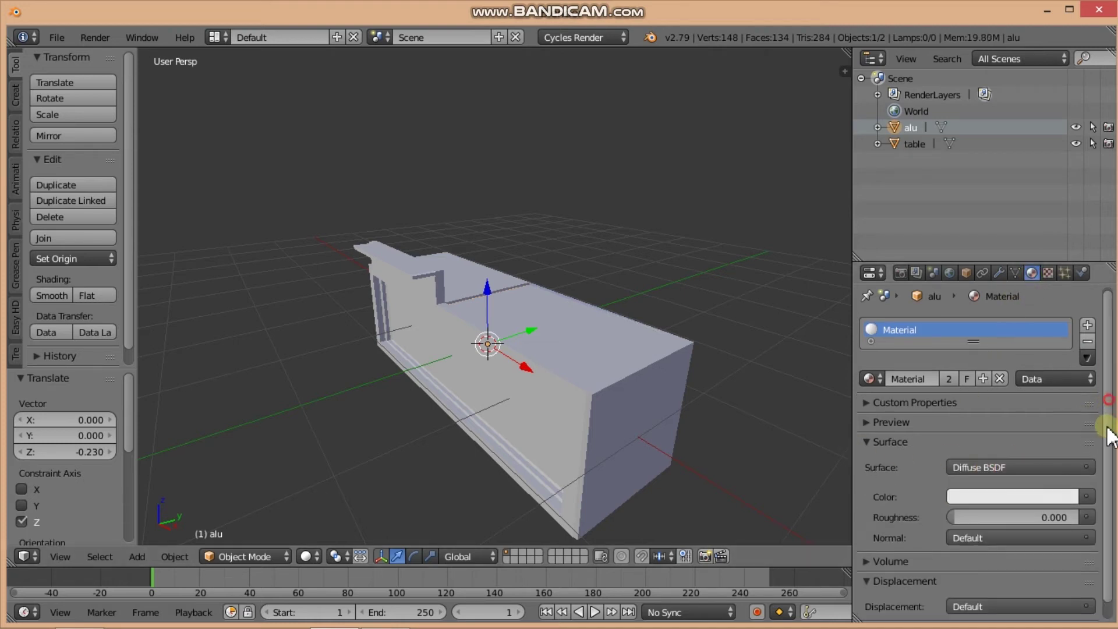
- Set alu's material surface to Anisotropic BSDF with roughness 0.020
scroll(1109, 434, down, 1)
click(974, 450)
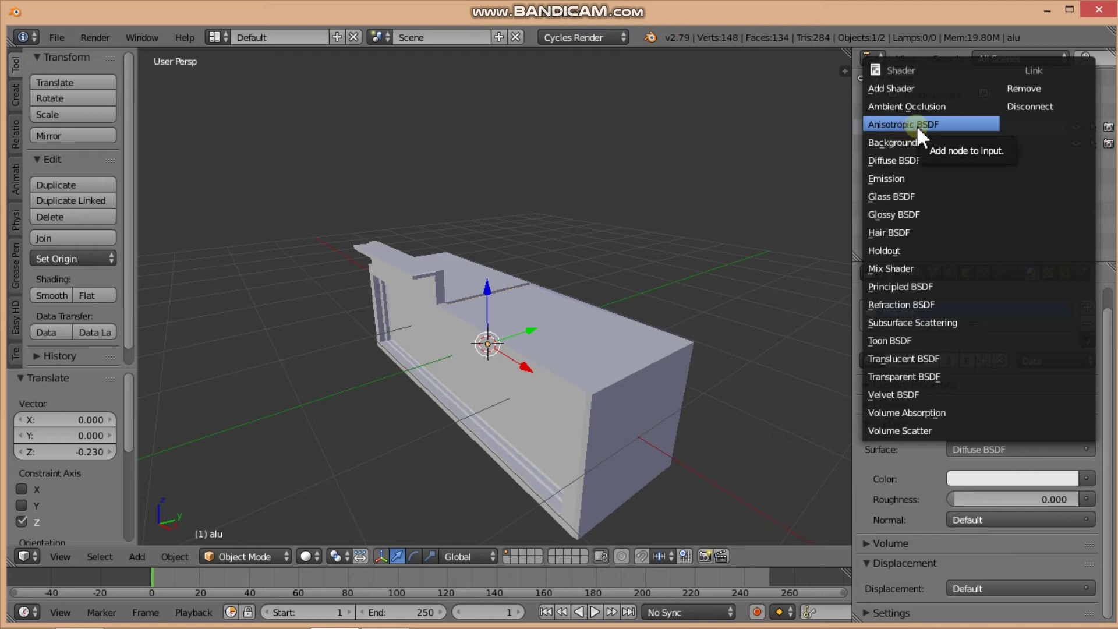
click(947, 124)
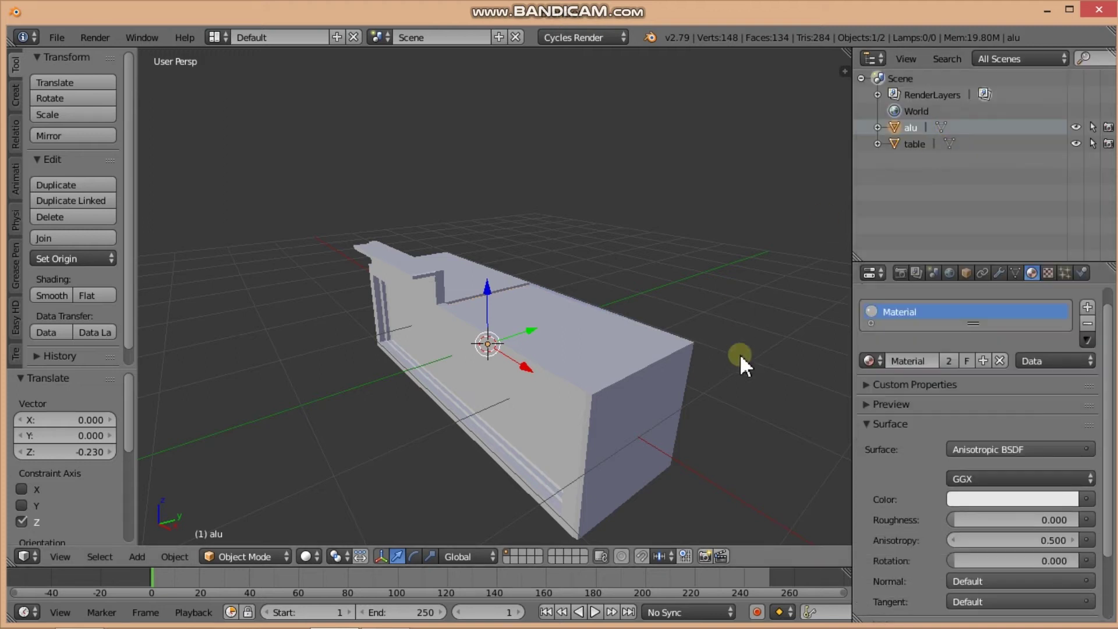
middle_drag(715, 375, 717, 354)
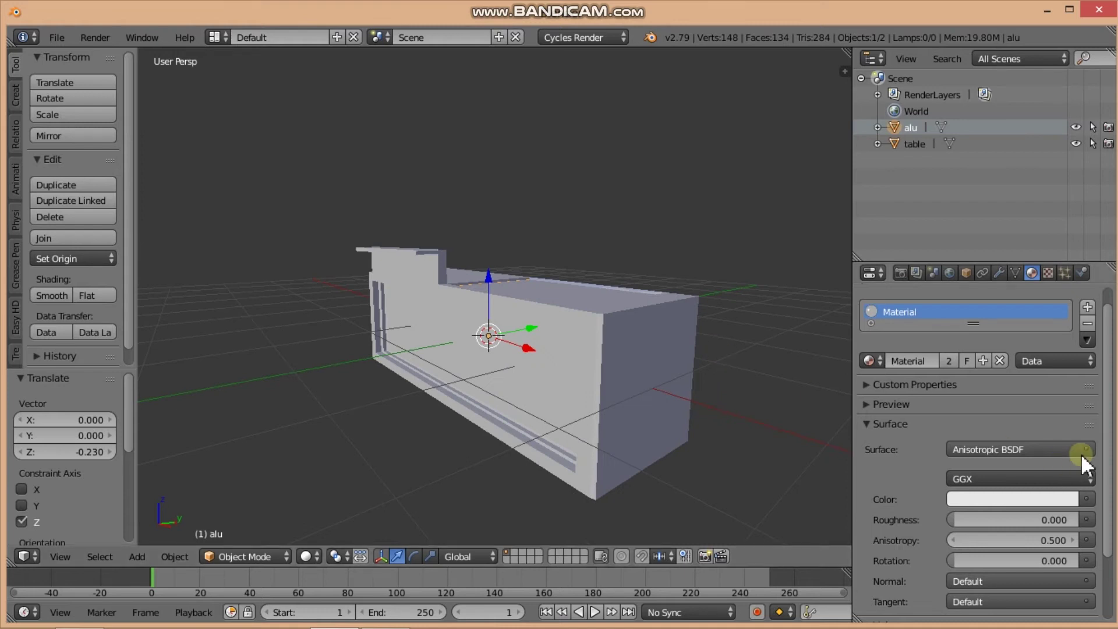
drag(1108, 446, 1108, 509)
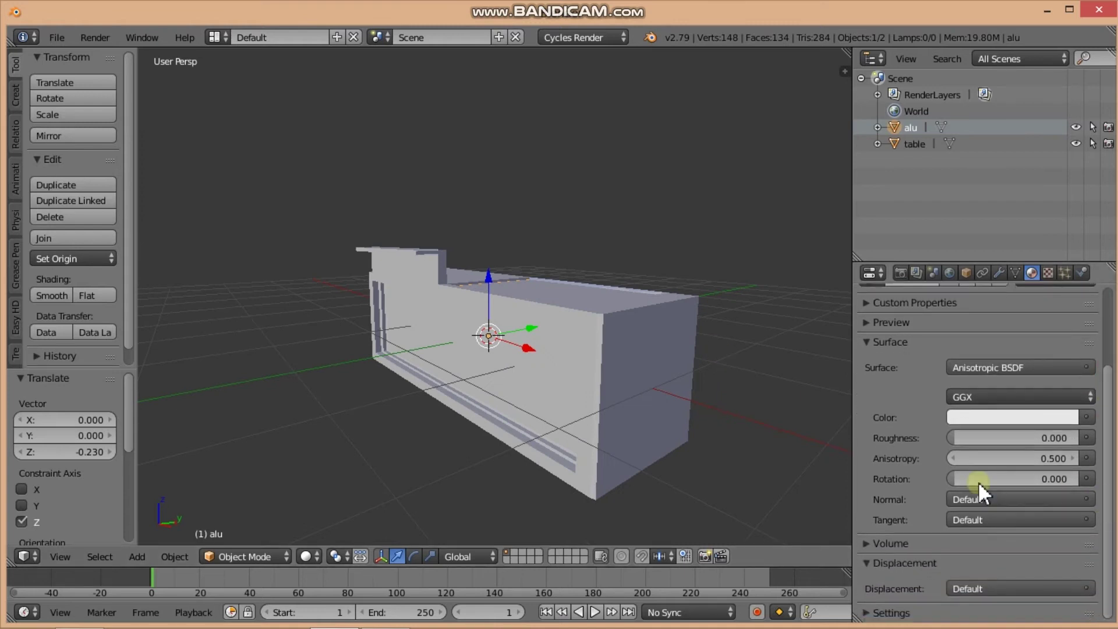
click(975, 439)
text(.02)
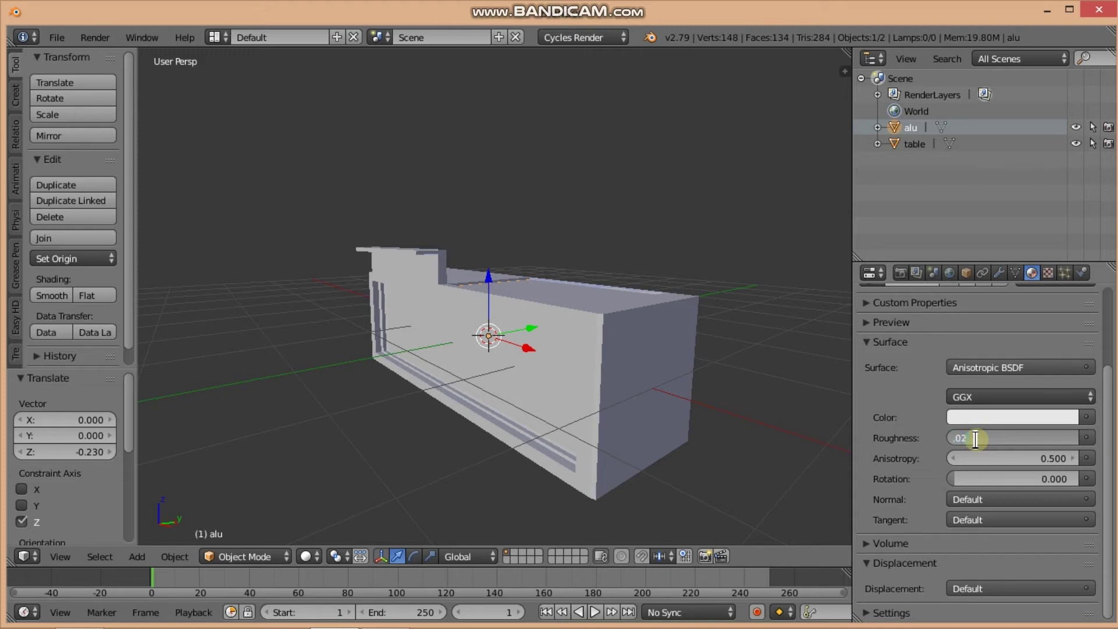
key(Return)
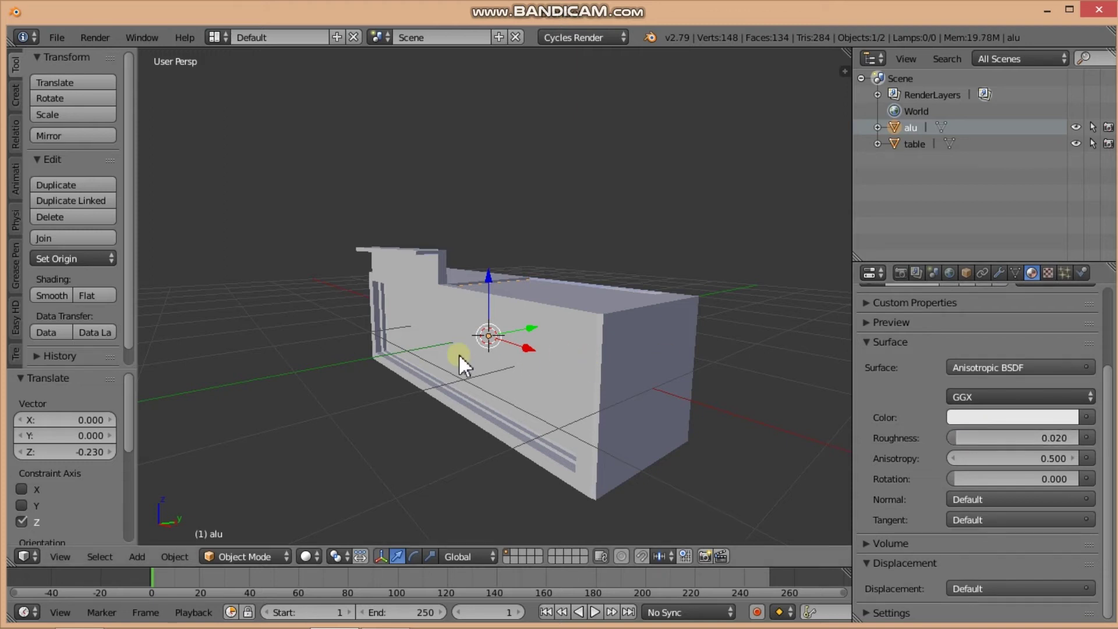
middle_drag(416, 347, 431, 350)
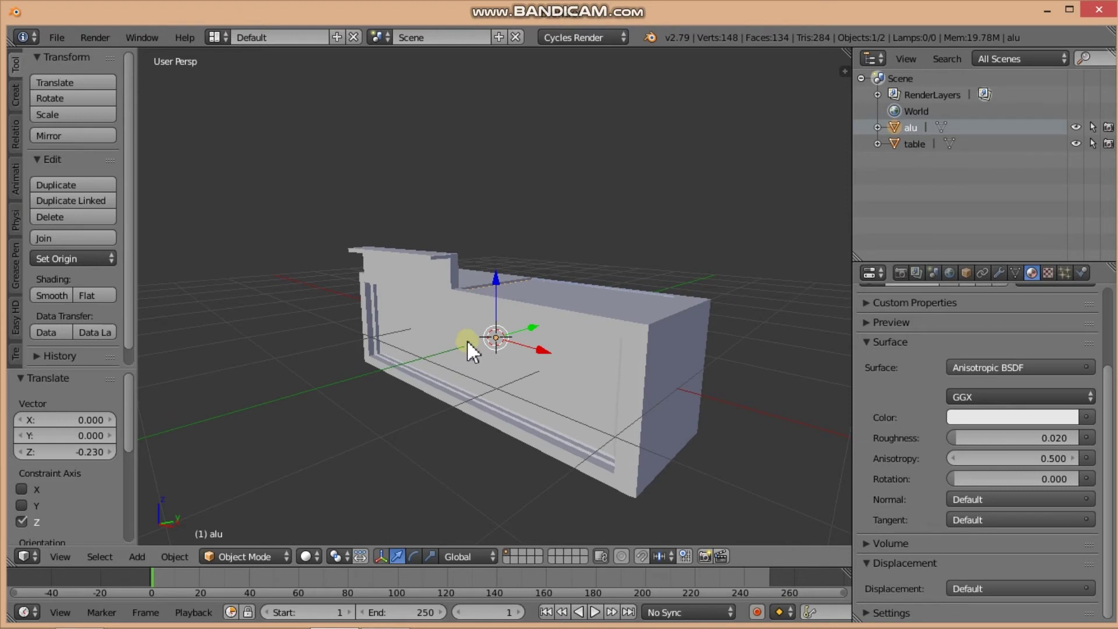
key(shift+a)
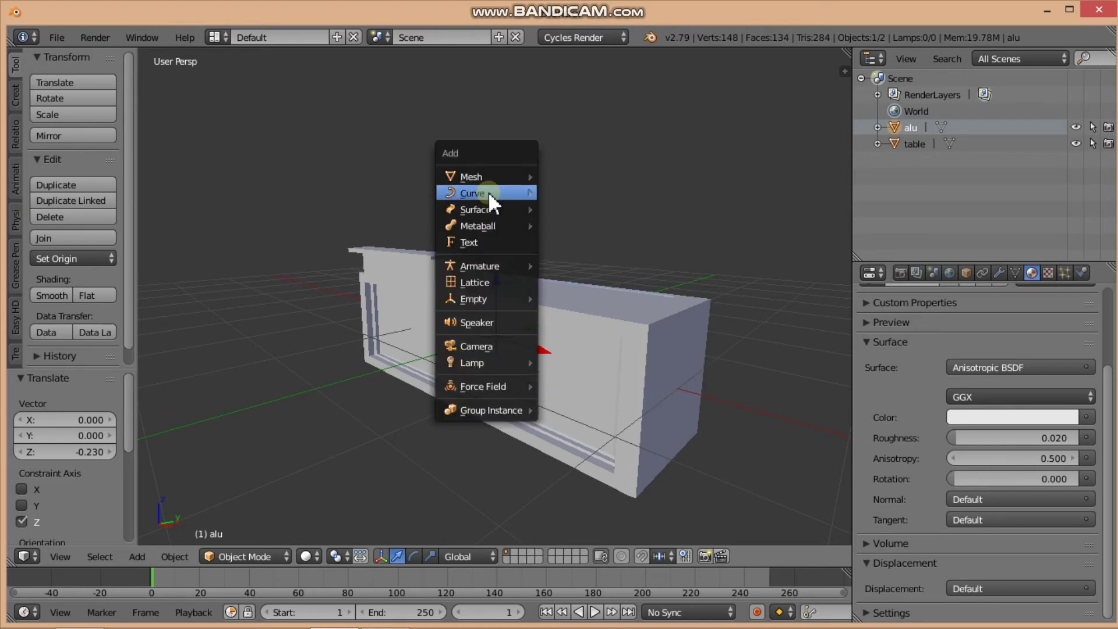
- Add a mesh Plane and raise it along Z to 0.373 above the counter
mouse_move(395, 368)
middle_down()
mouse_move(440, 378)
mouse_move(459, 369)
mouse_move(431, 385)
middle_up()
key(shift+a)
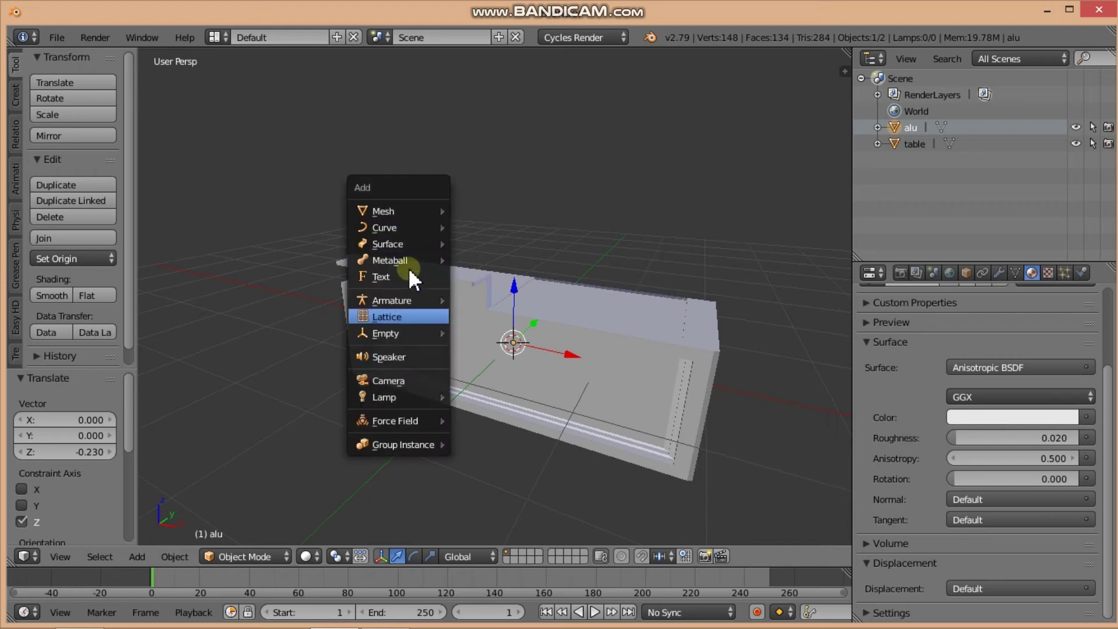
click(404, 210)
mouse_move(471, 176)
click(473, 210)
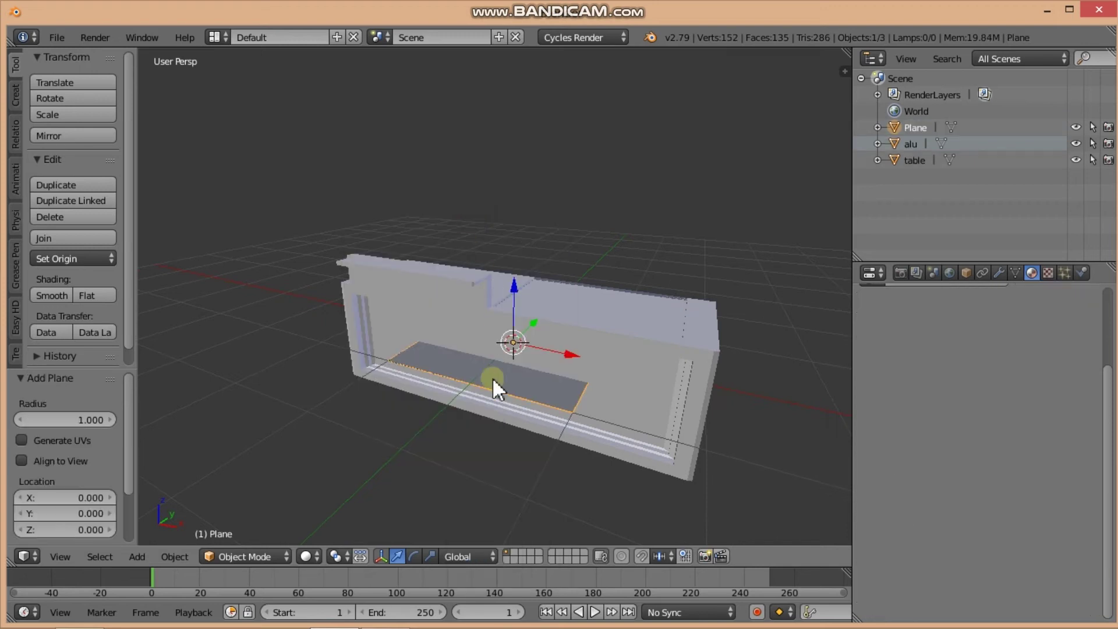
drag(514, 294, 523, 139)
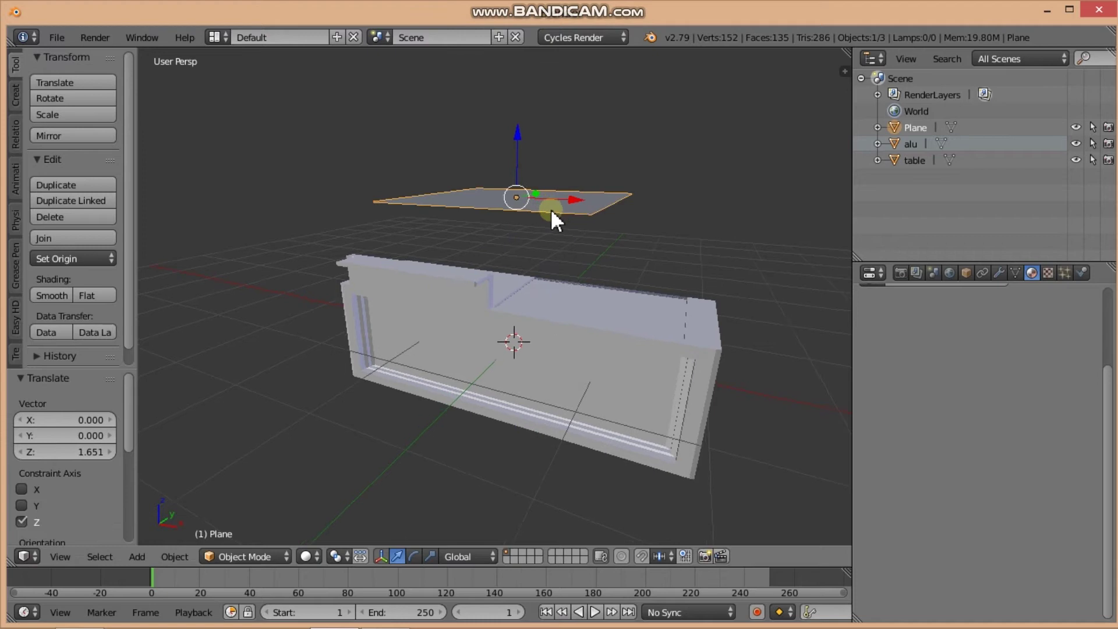
middle_drag(551, 209, 548, 183)
key(g)
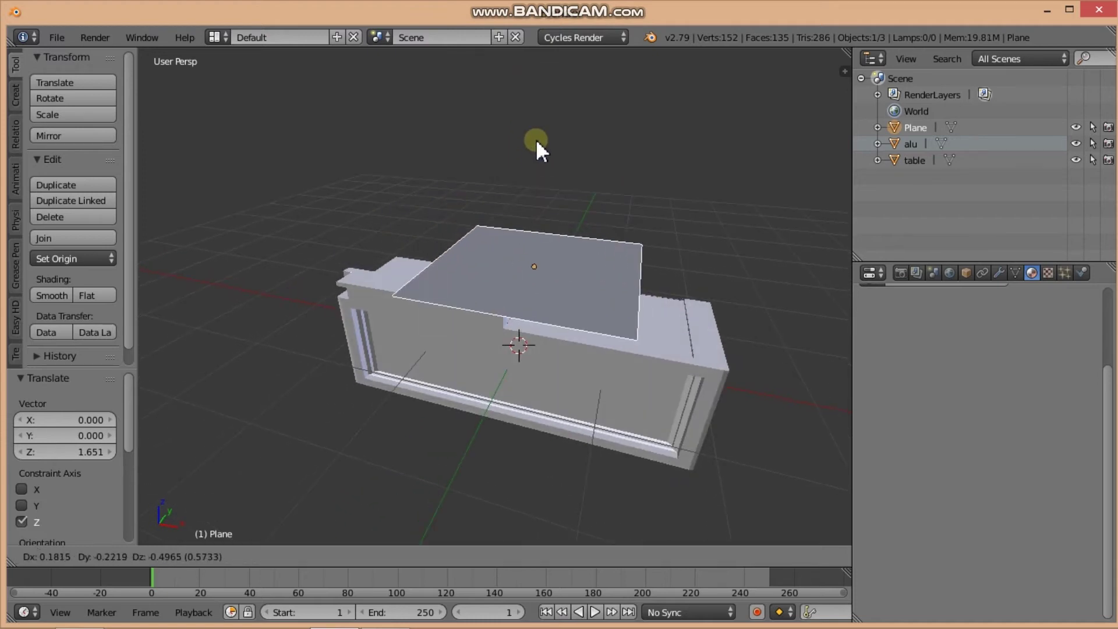
key(z)
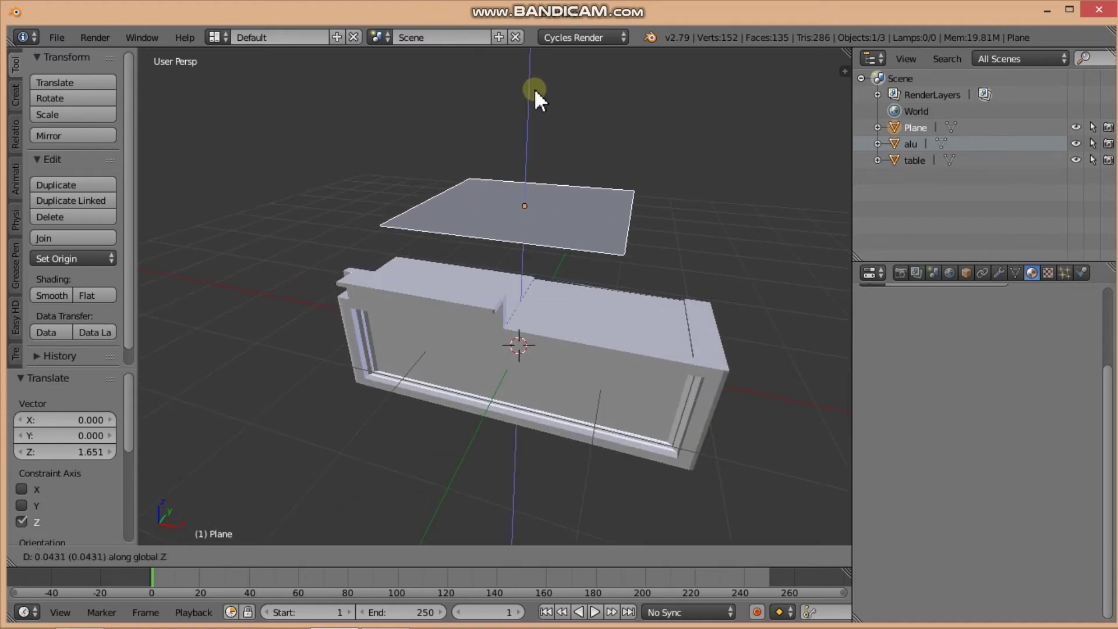
click(530, 54)
middle_drag(848, 291, 843, 266)
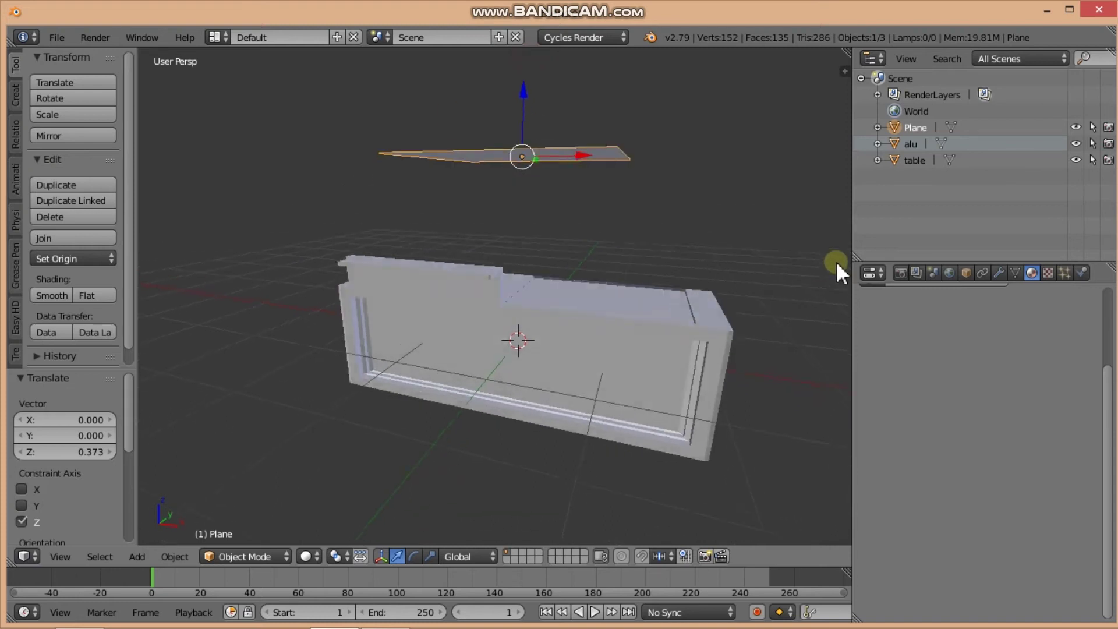
drag(1106, 382, 1114, 321)
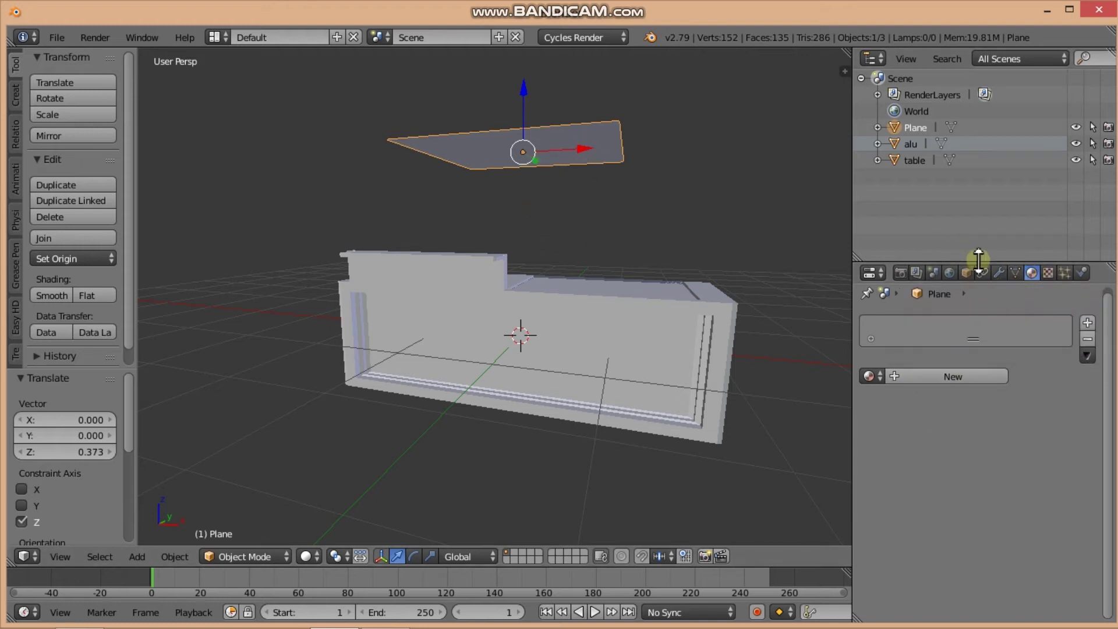
- Create Material.001 for the plane with an Emission surface at strength 10
click(965, 377)
click(991, 469)
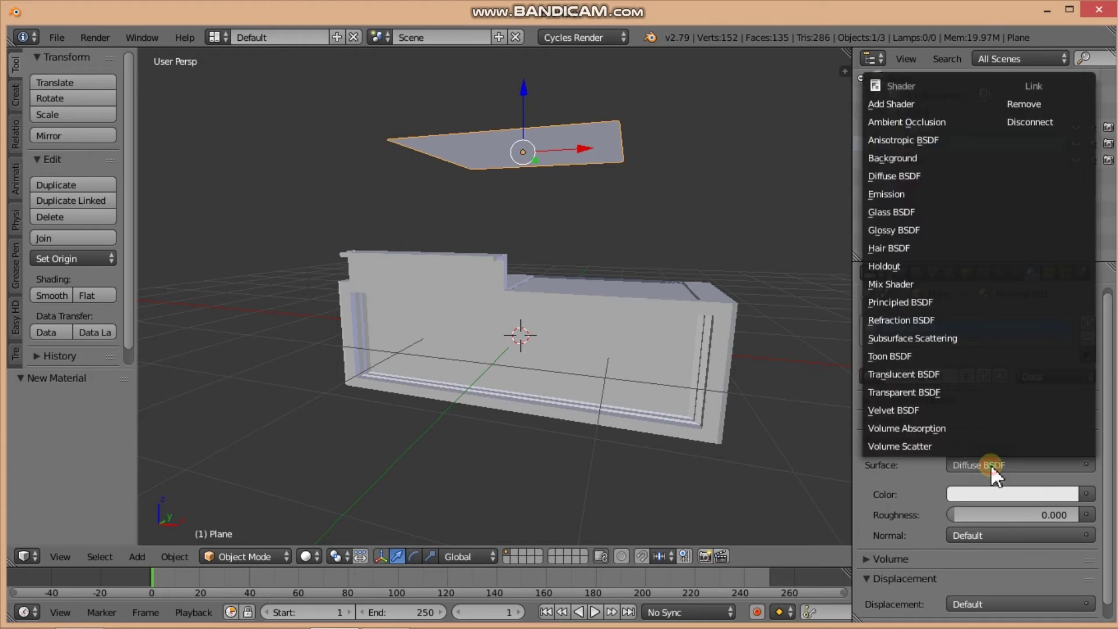
click(922, 190)
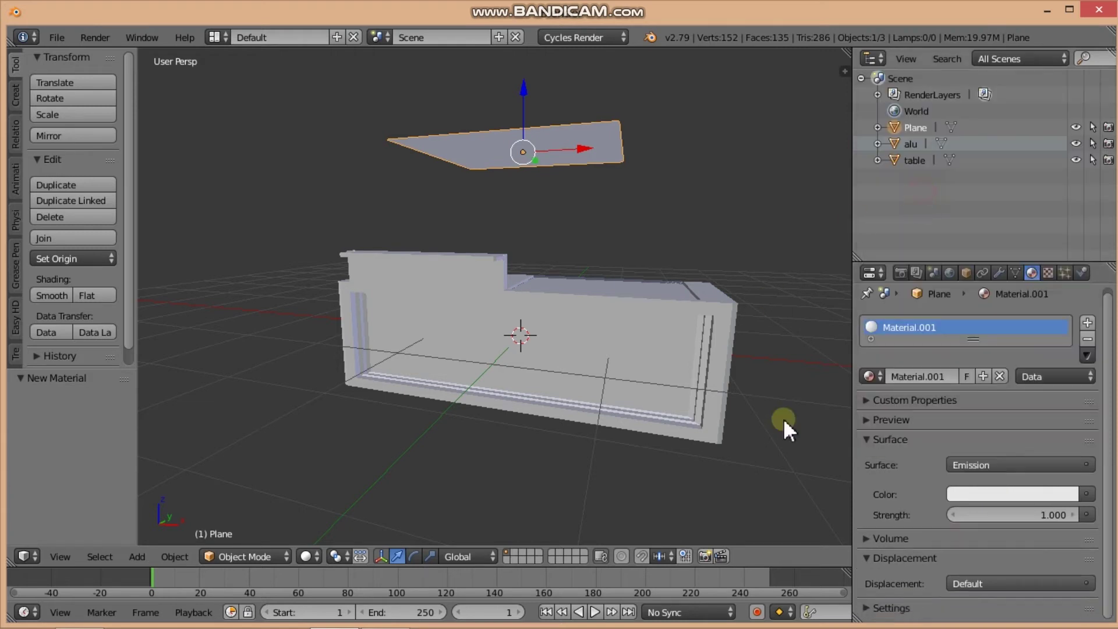
click(993, 516)
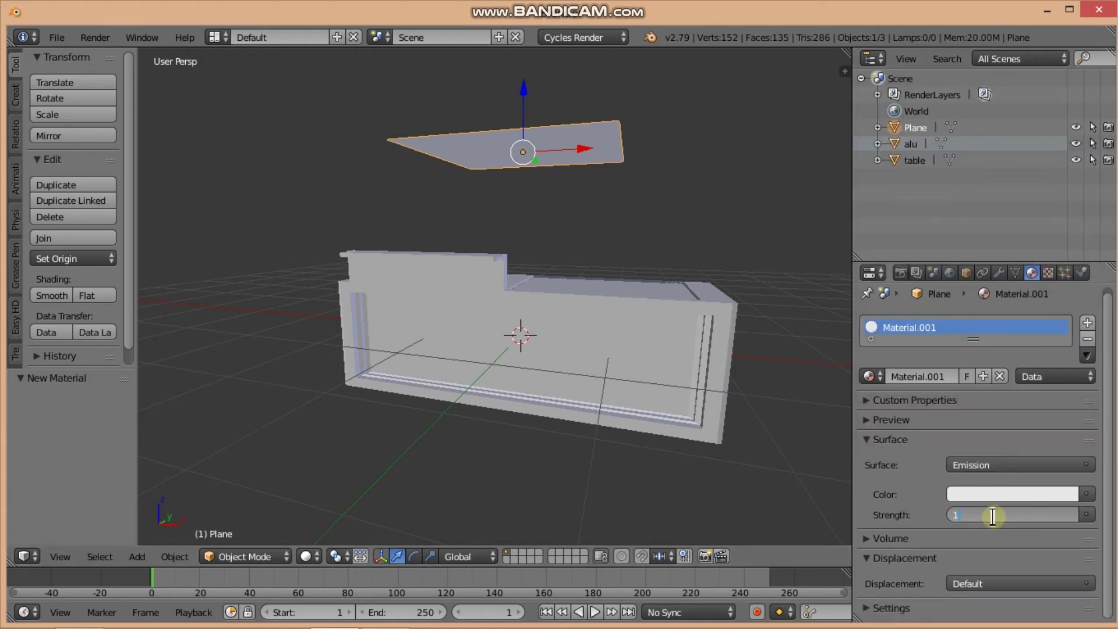
text(0)
key(Return)
mouse_move(595, 375)
middle_down()
mouse_move(505, 351)
mouse_move(516, 348)
middle_up()
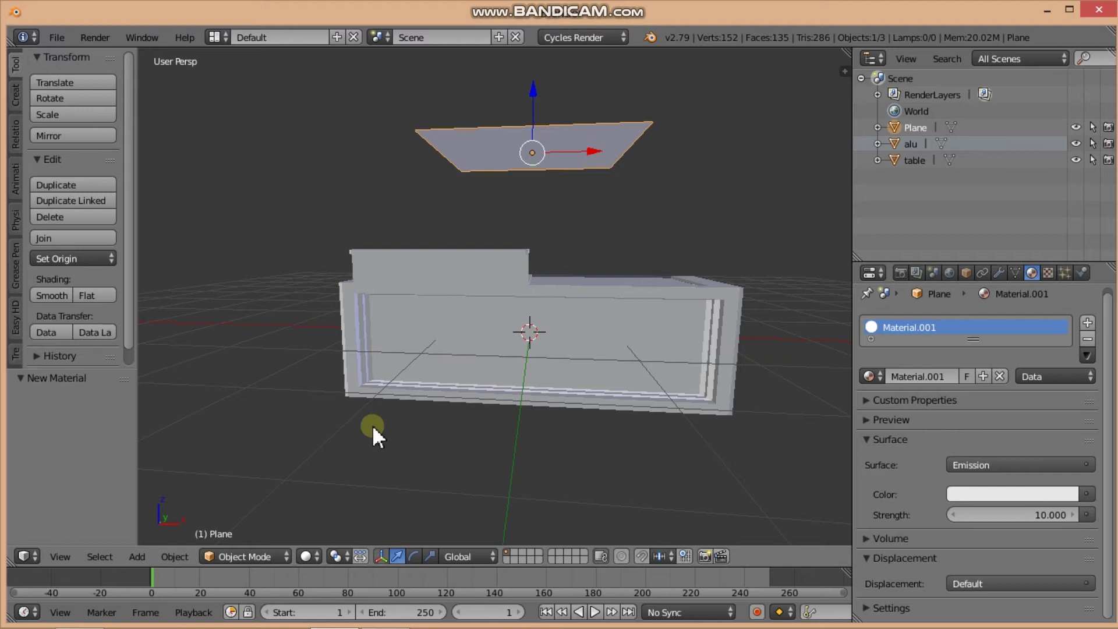
- Preview the light plane in rendered shading, then back in solid raise it to Z 0.520
key(shift+z)
middle_drag(384, 425, 384, 442)
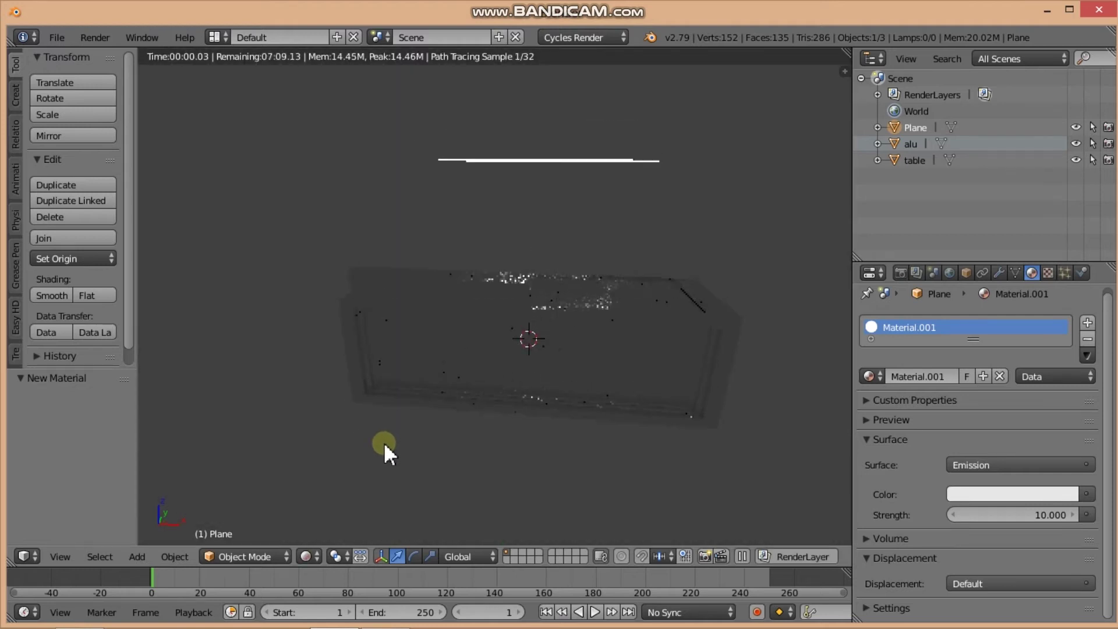
mouse_move(543, 254)
middle_down()
mouse_move(560, 318)
mouse_move(568, 303)
mouse_move(558, 318)
middle_up()
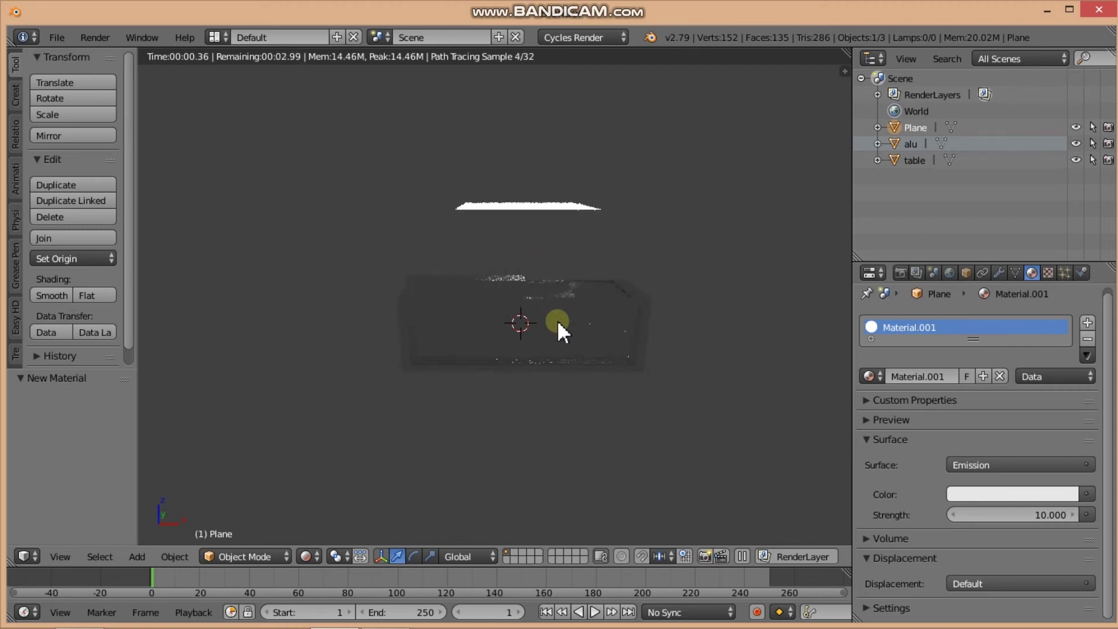
key(shift+z)
drag(526, 152, 524, 118)
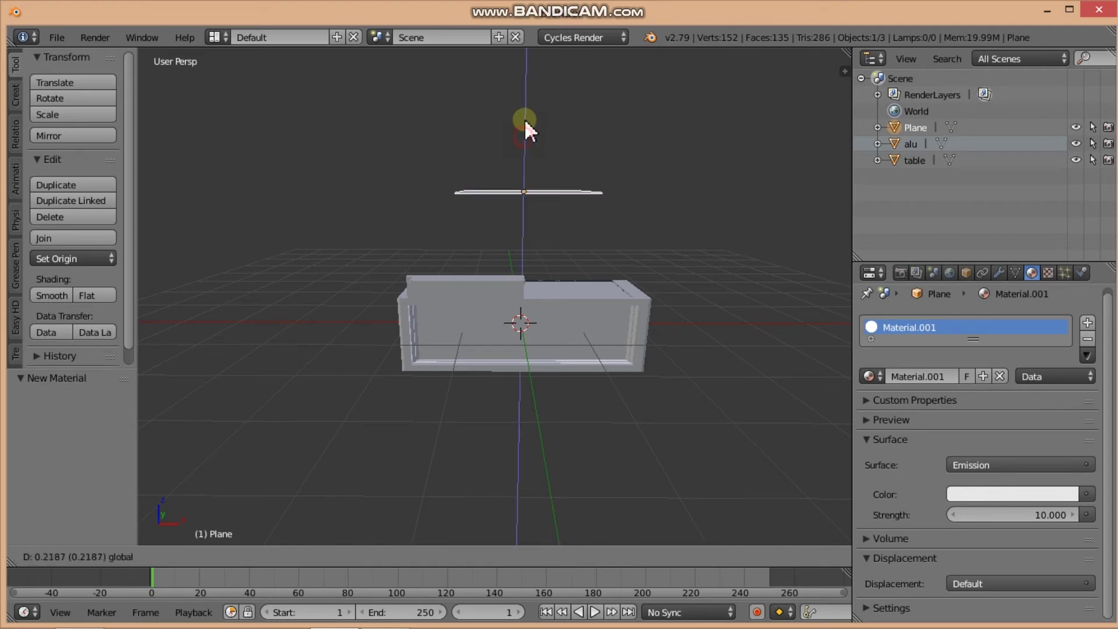
- Raise the plane's emission strength to 20 and view the counter in Rendered shading
middle_drag(548, 201, 548, 229)
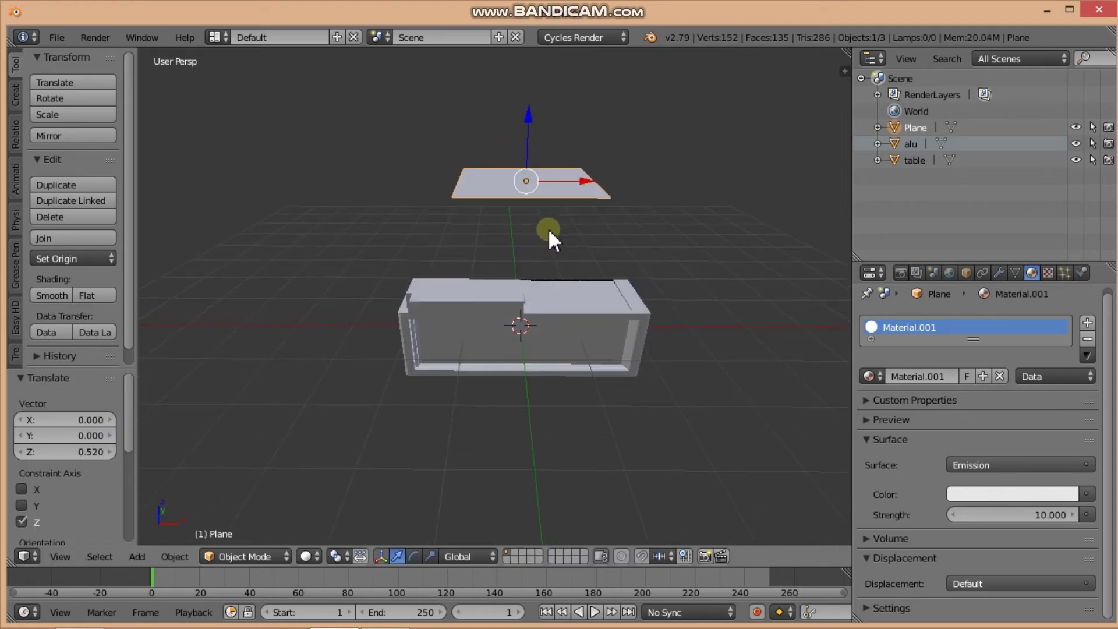
click(1039, 516)
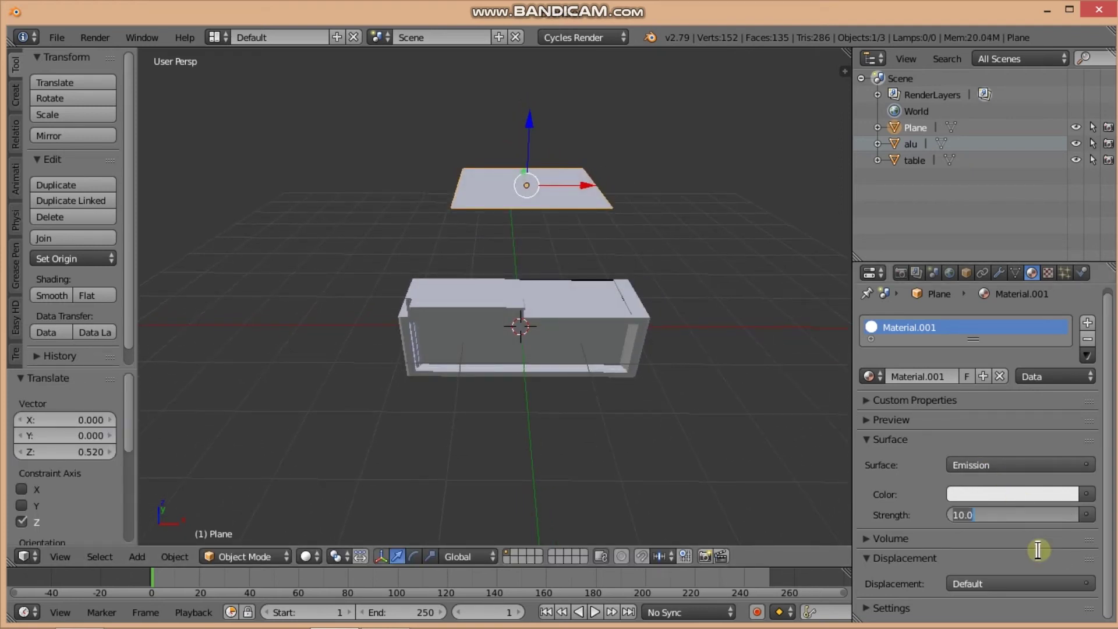
text(20)
key(Return)
middle_drag(610, 354, 610, 312)
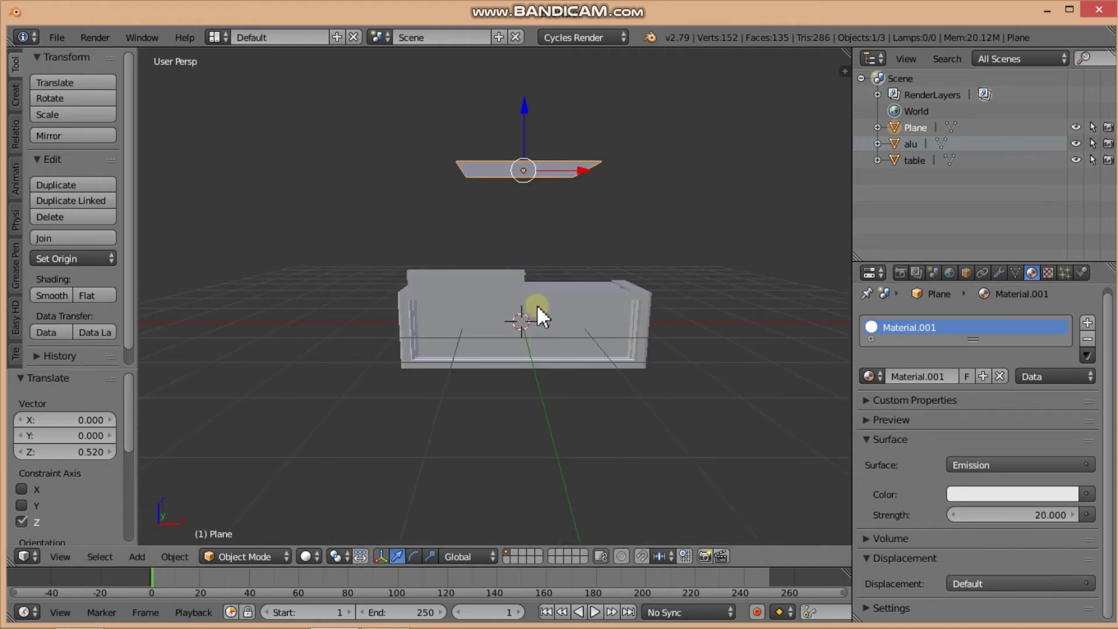
key(shift+z)
mouse_move(518, 339)
middle_down()
mouse_move(630, 309)
mouse_move(460, 335)
mouse_move(417, 330)
mouse_move(407, 304)
mouse_move(450, 291)
mouse_move(537, 305)
mouse_move(631, 291)
mouse_move(621, 309)
middle_up()
- Return the viewport to solid shading and select the table object in the Outliner
click(315, 556)
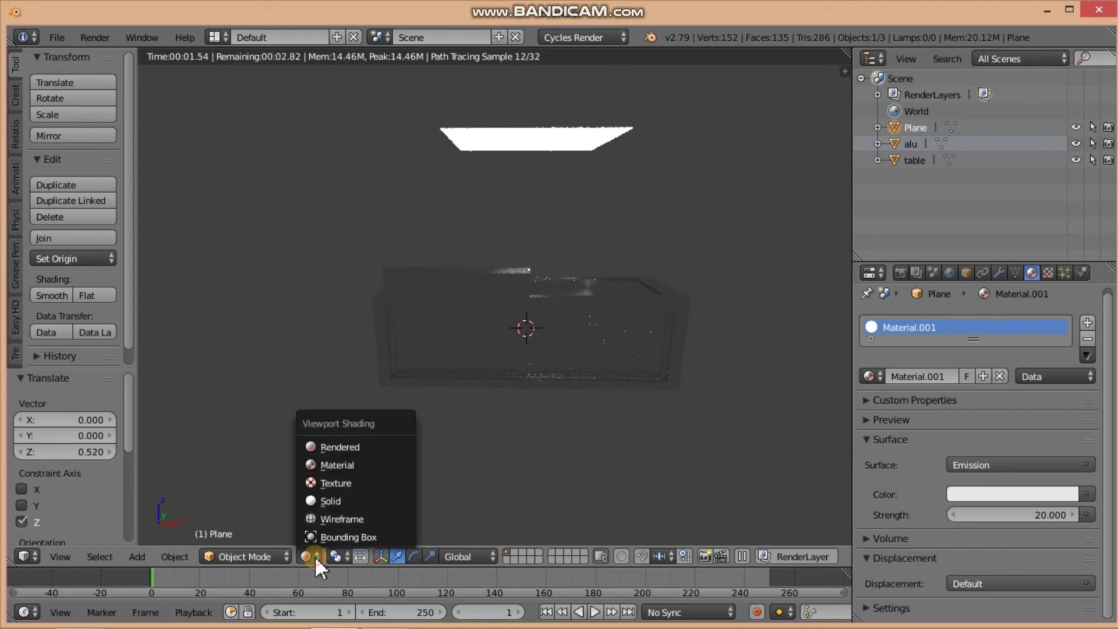
click(348, 446)
click(316, 551)
click(333, 501)
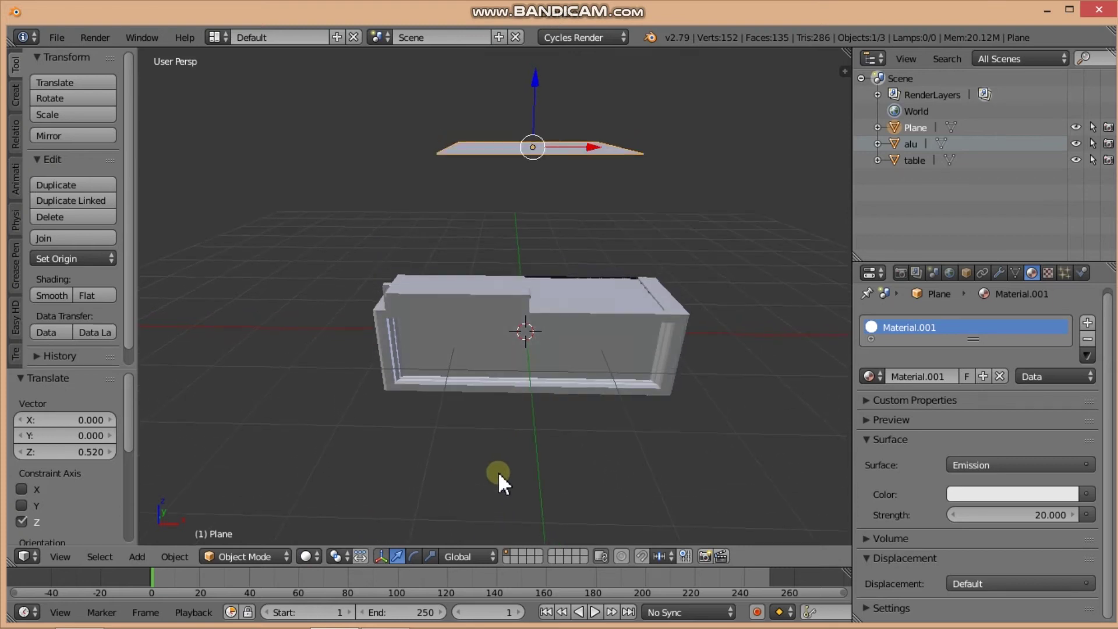
scroll(498, 470, up, 1)
mouse_move(585, 439)
middle_down()
mouse_move(556, 442)
mouse_move(558, 421)
mouse_move(453, 372)
middle_up()
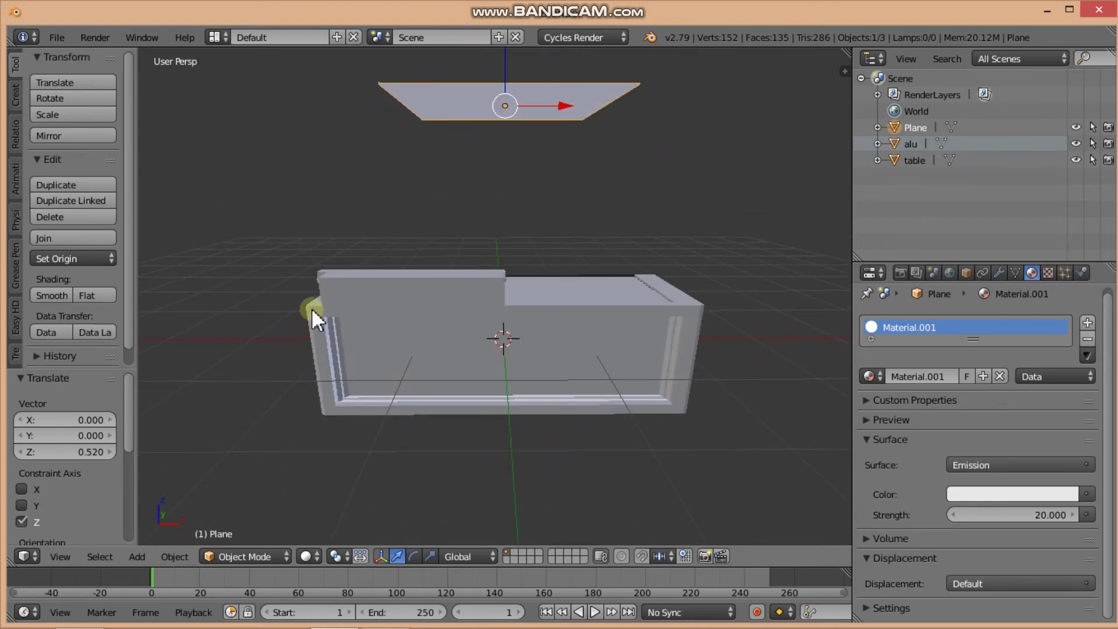
click(913, 159)
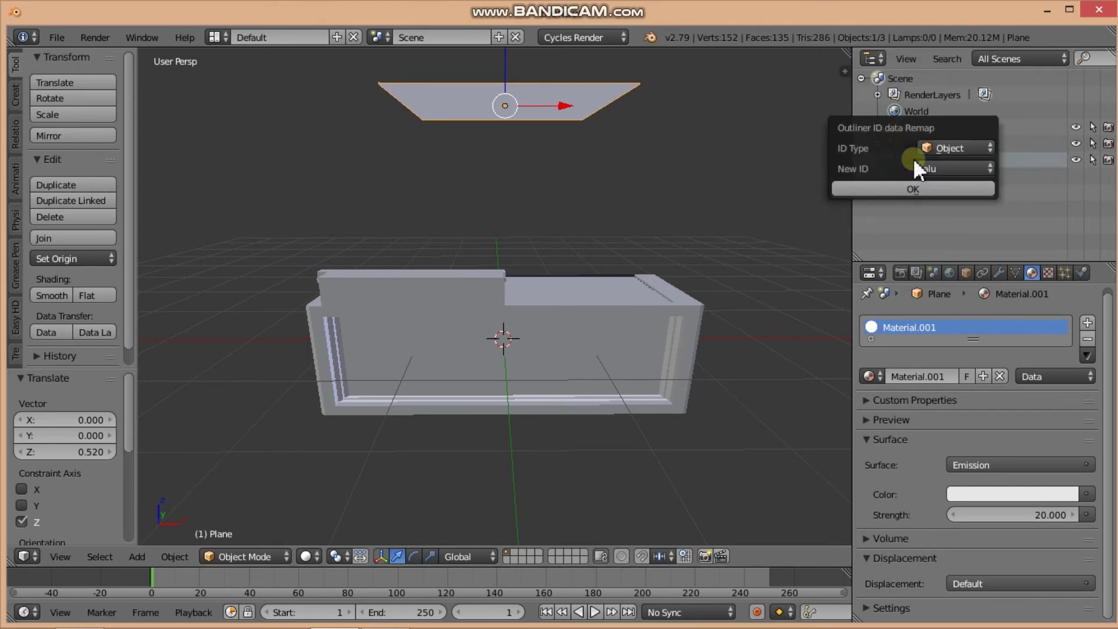
click(924, 160)
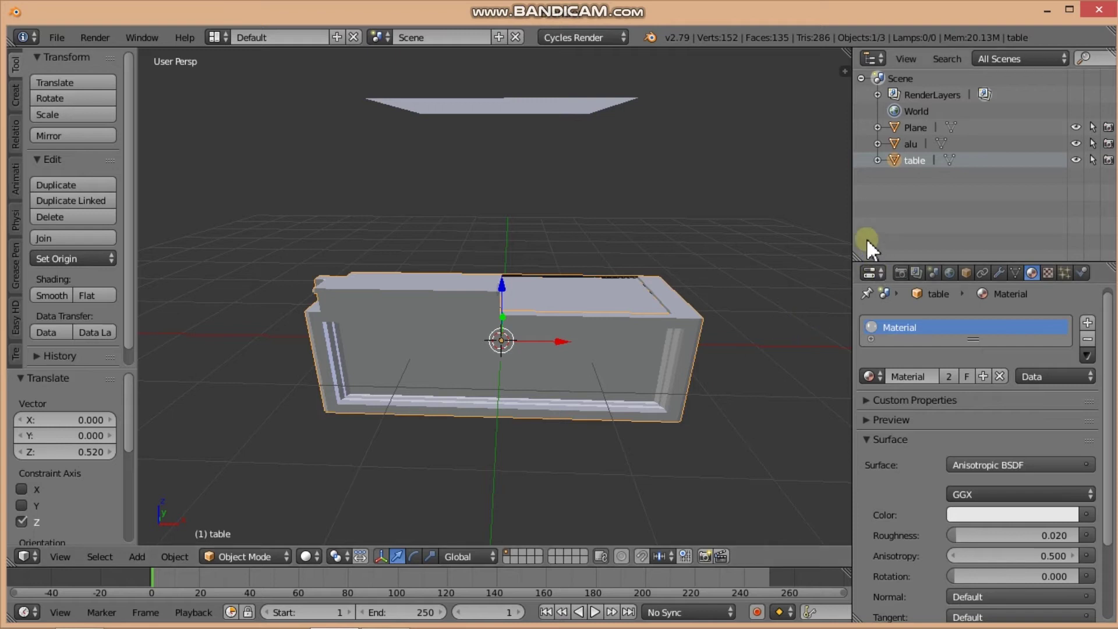
- Split the 3D view side by side and make the right area a UV/Image Editor
drag(854, 213, 890, 220)
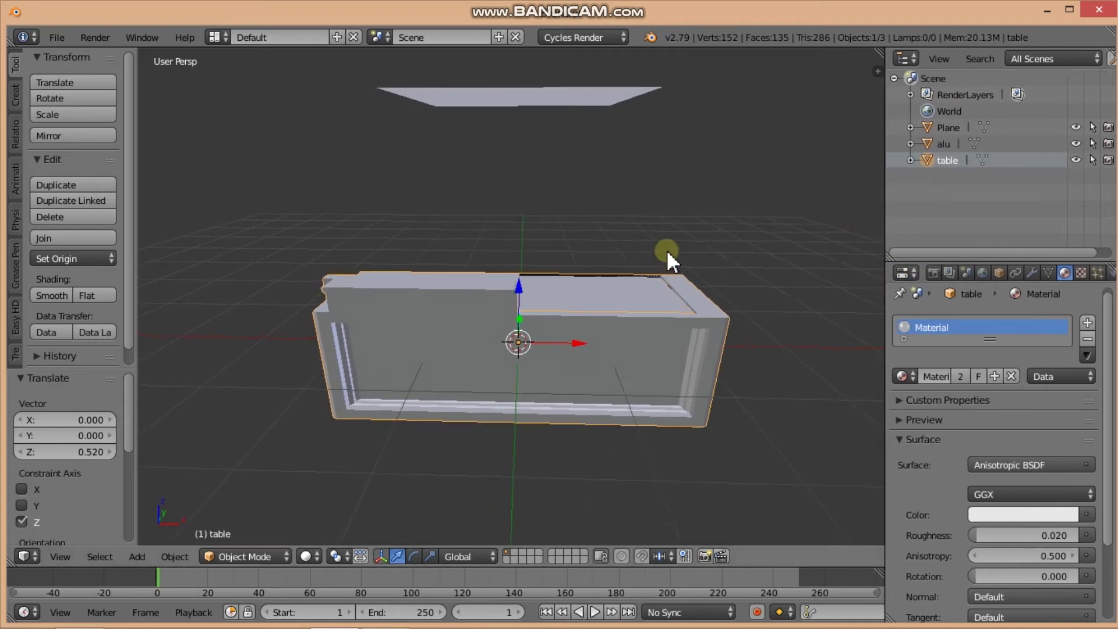
middle_drag(666, 250, 670, 259)
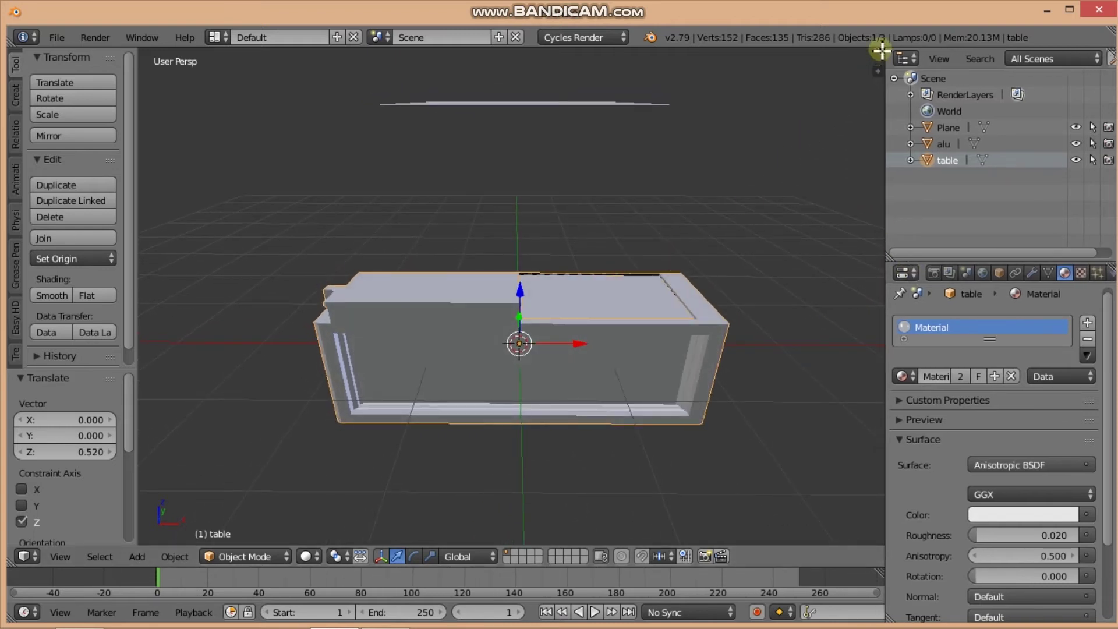
mouse_move(879, 49)
mouse_down()
mouse_move(549, 82)
mouse_move(491, 157)
mouse_up()
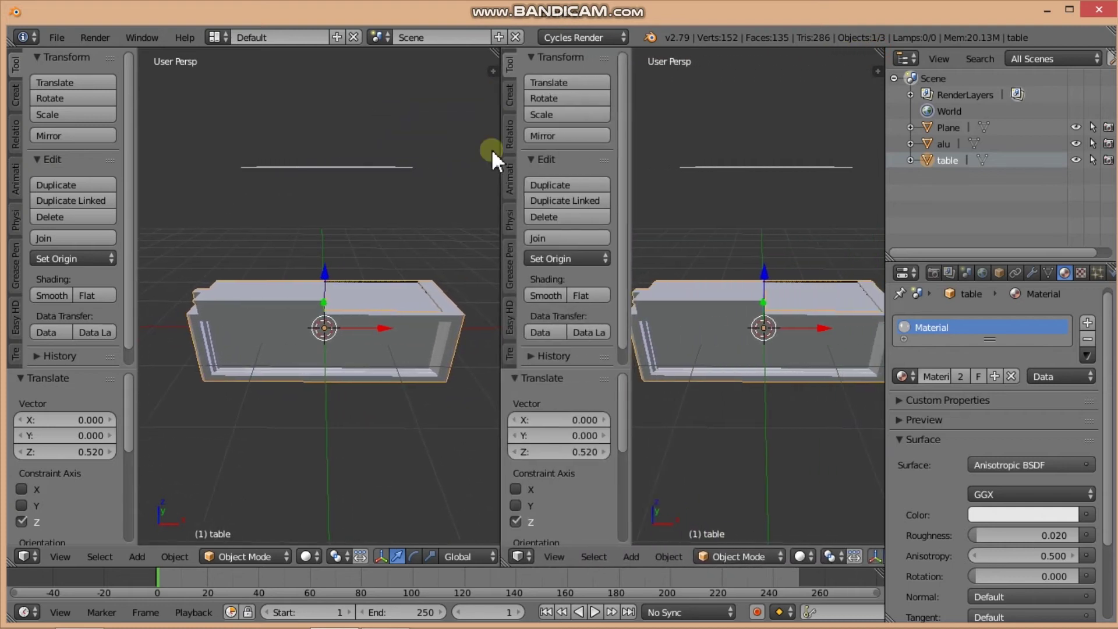
mouse_move(619, 351)
mouse_down()
mouse_move(537, 338)
mouse_move(544, 350)
mouse_up()
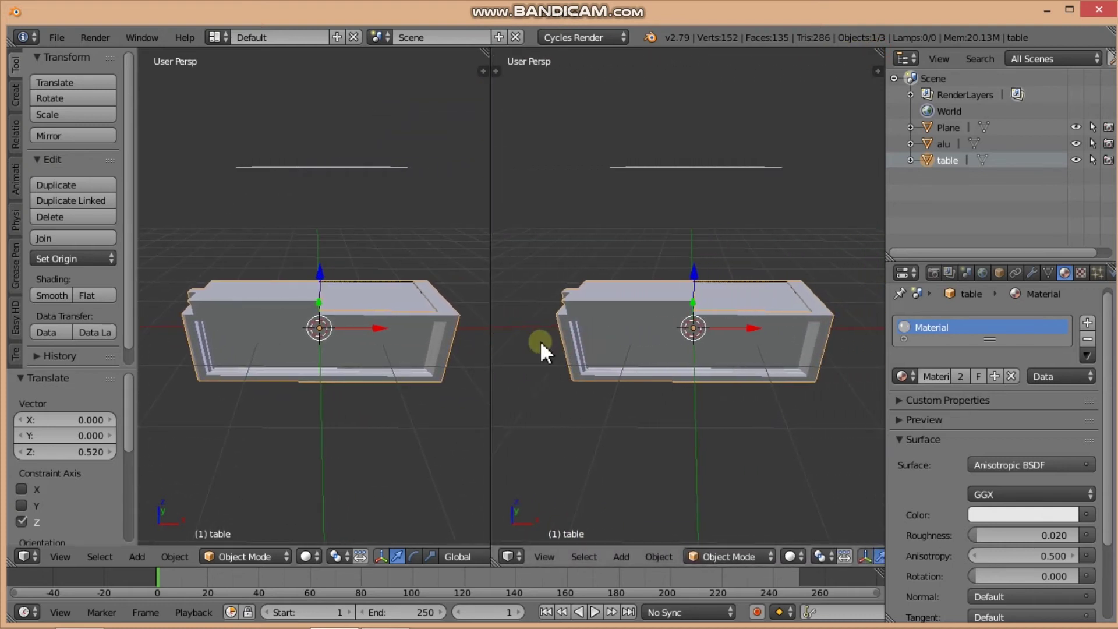
click(519, 554)
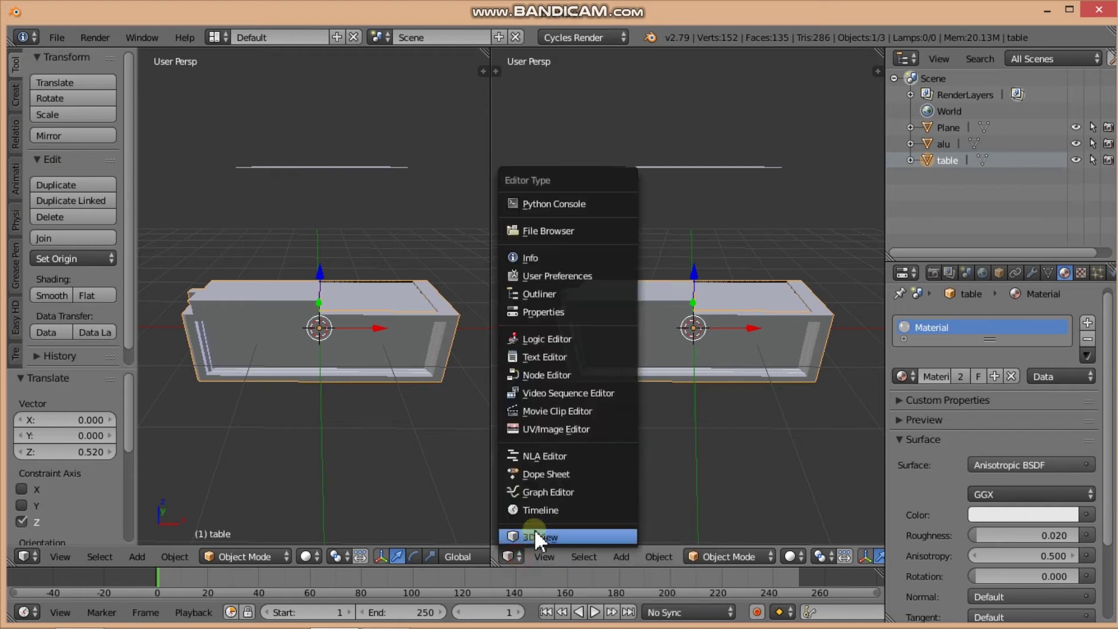
click(542, 429)
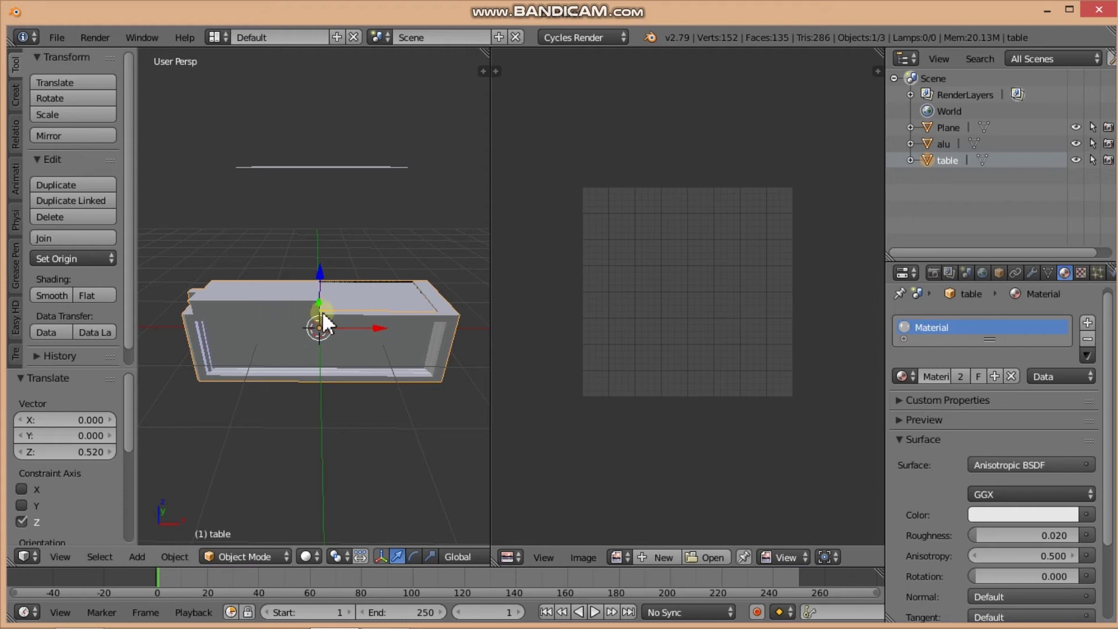
- In Edit Mode, select all of the table mesh and unwrap it with Project From View
click(285, 555)
click(261, 520)
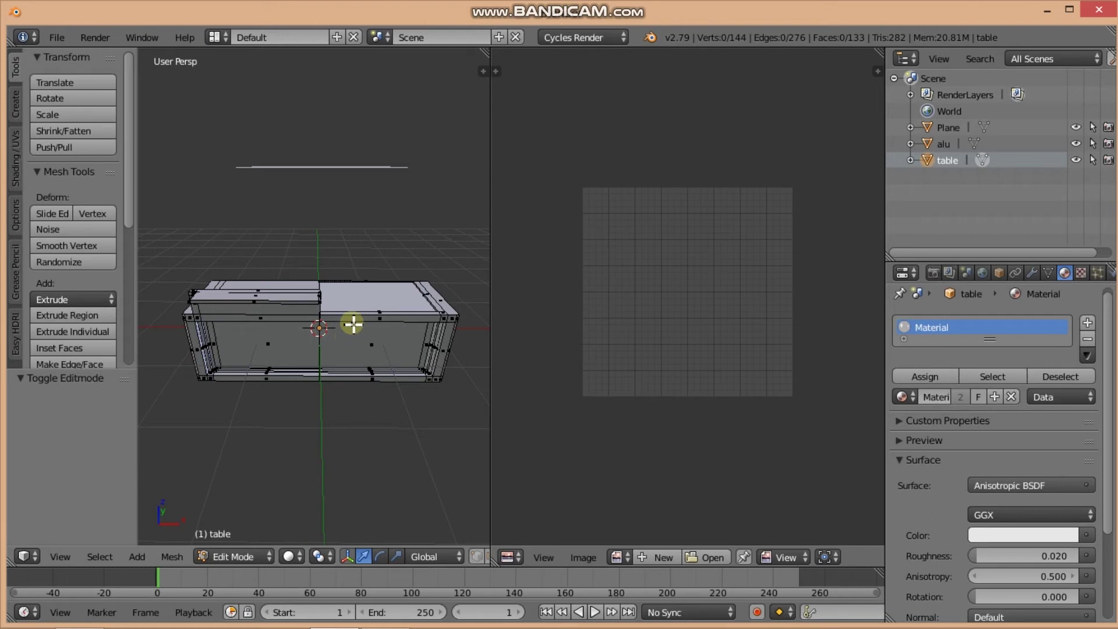
key(a)
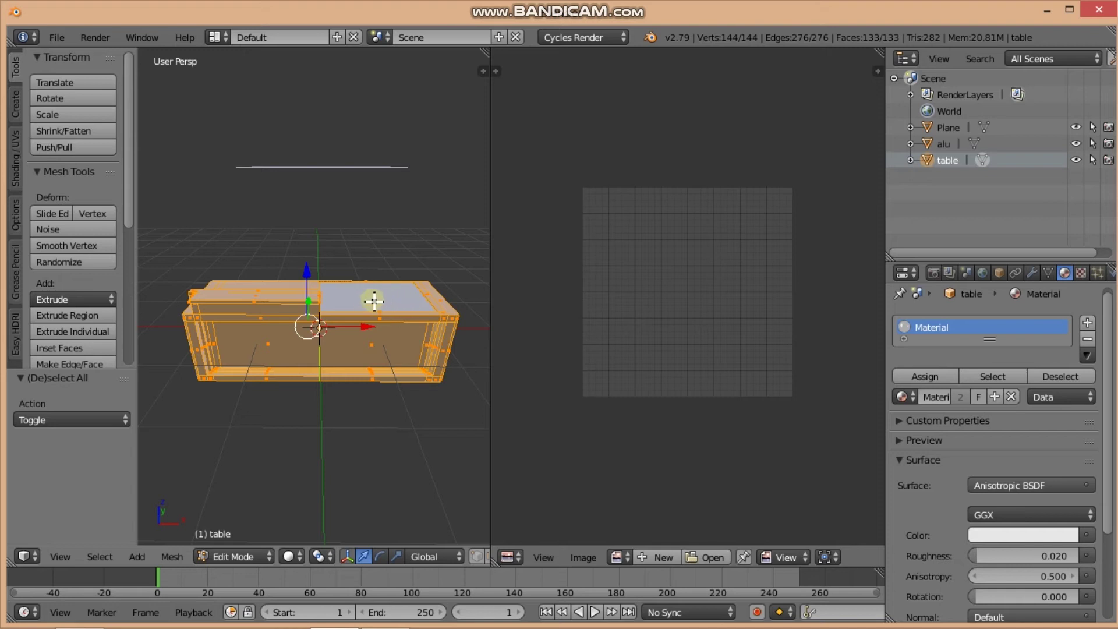
key(u)
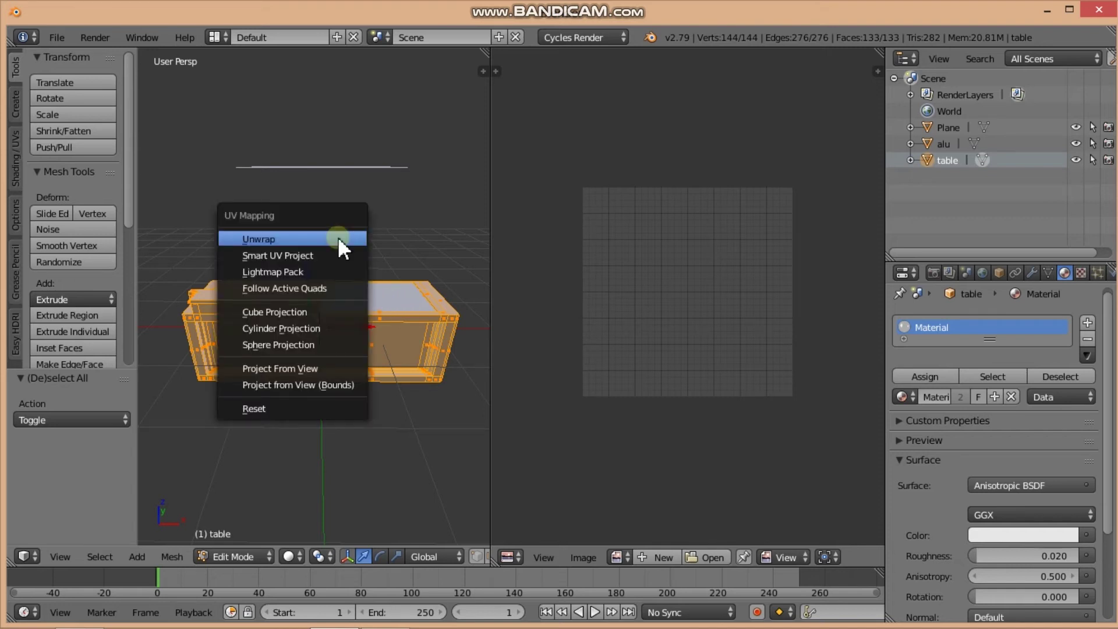
click(279, 367)
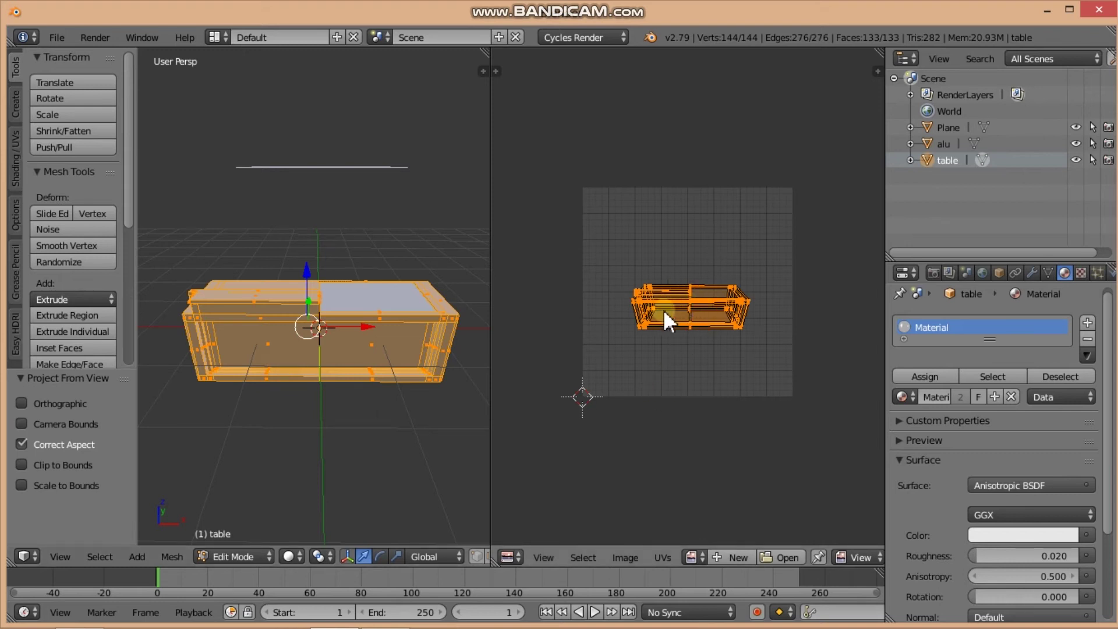
scroll(701, 344, up, 2)
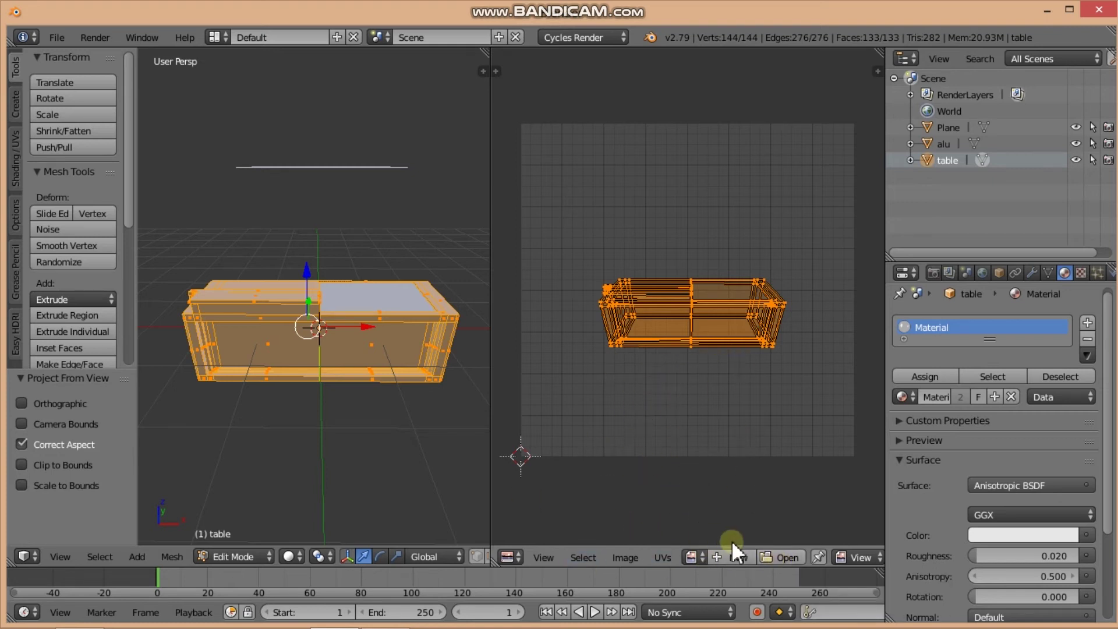
- Open kitchen_wood_diff_2k.jpg from D:\2vagas vdo\Blender\video\counter Bar in the UV editor
click(787, 553)
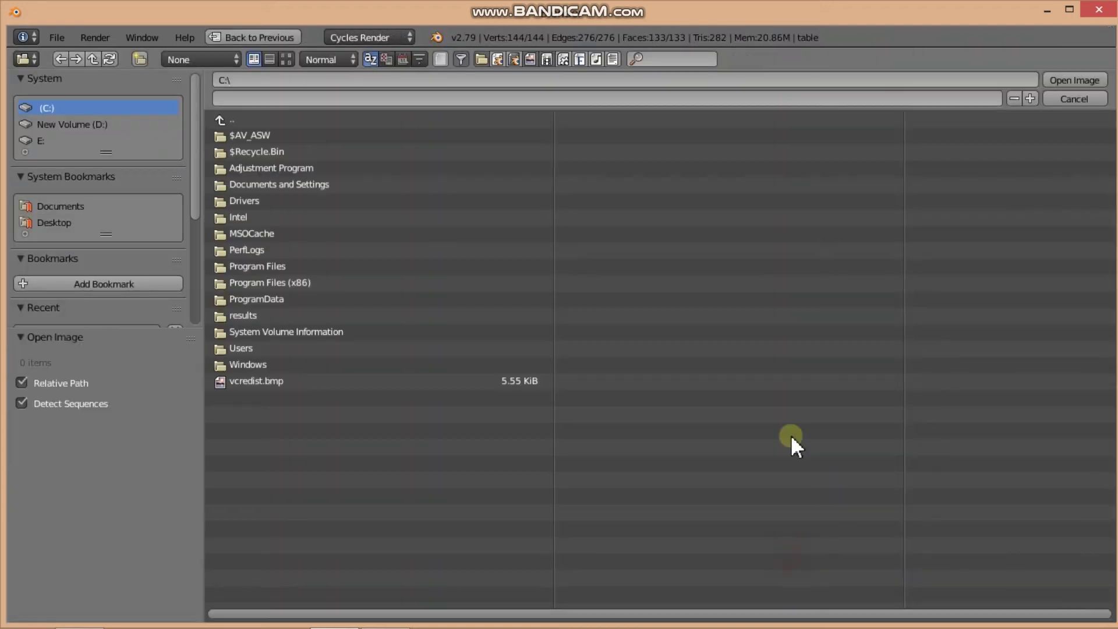
click(82, 123)
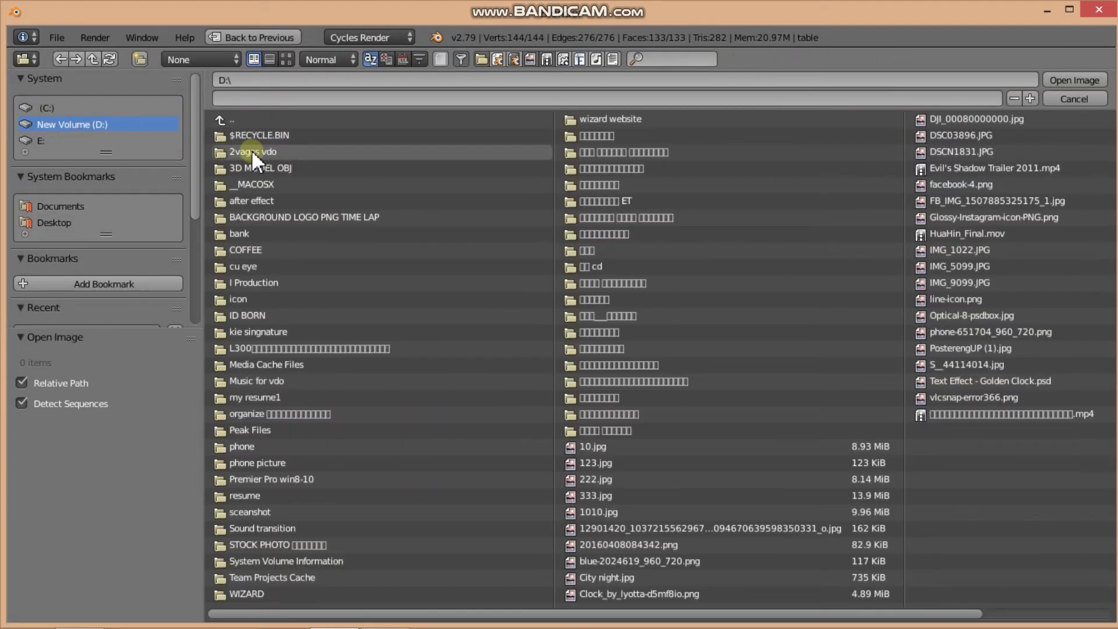
click(251, 153)
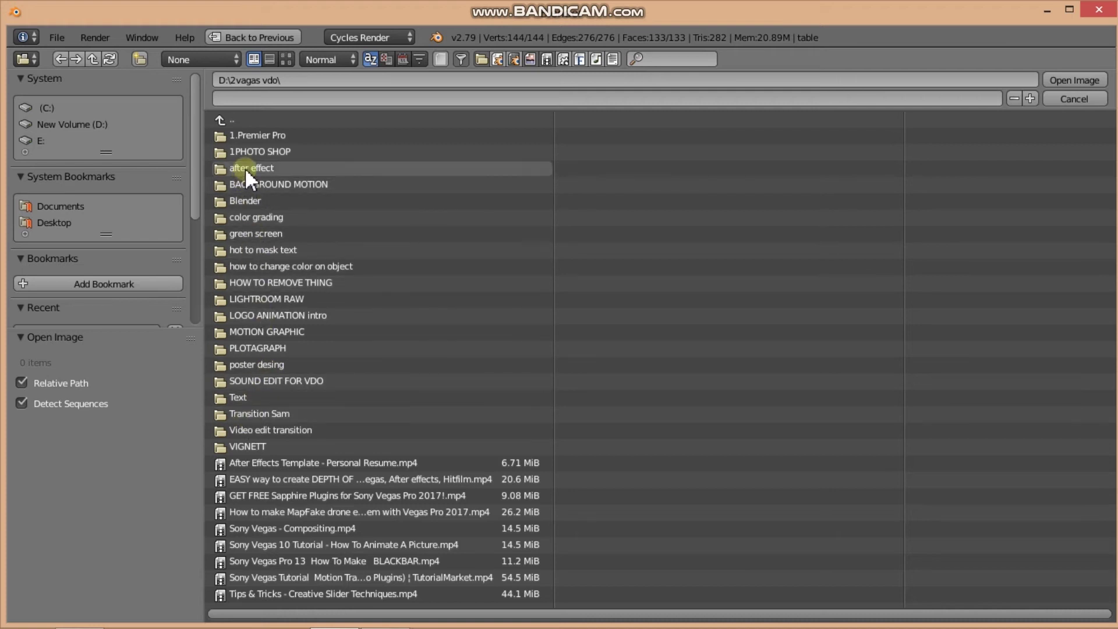
click(253, 200)
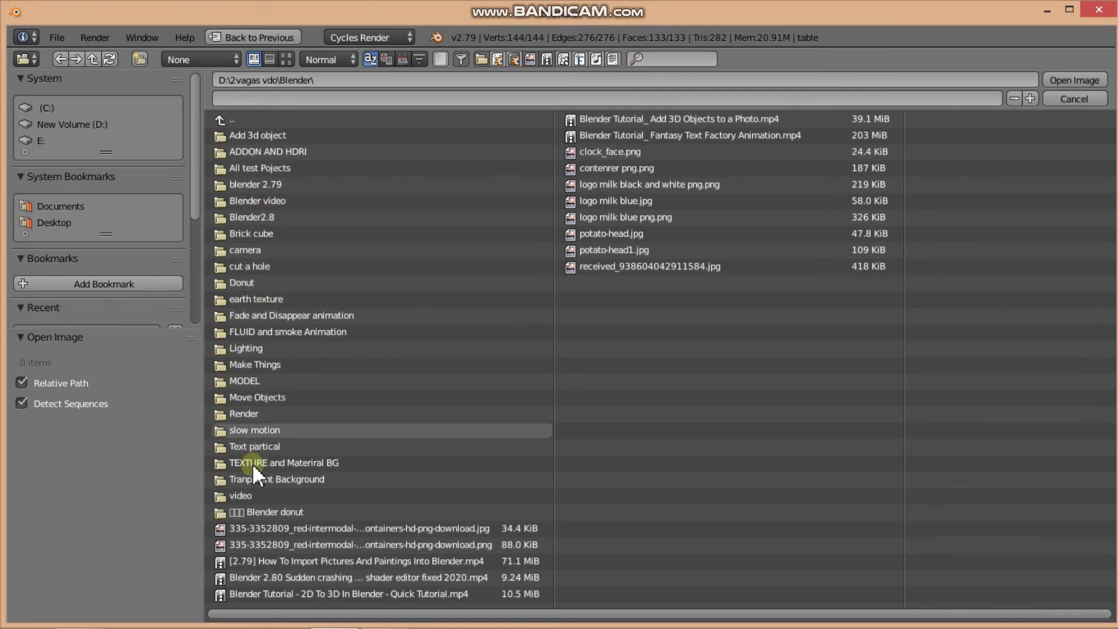
click(272, 463)
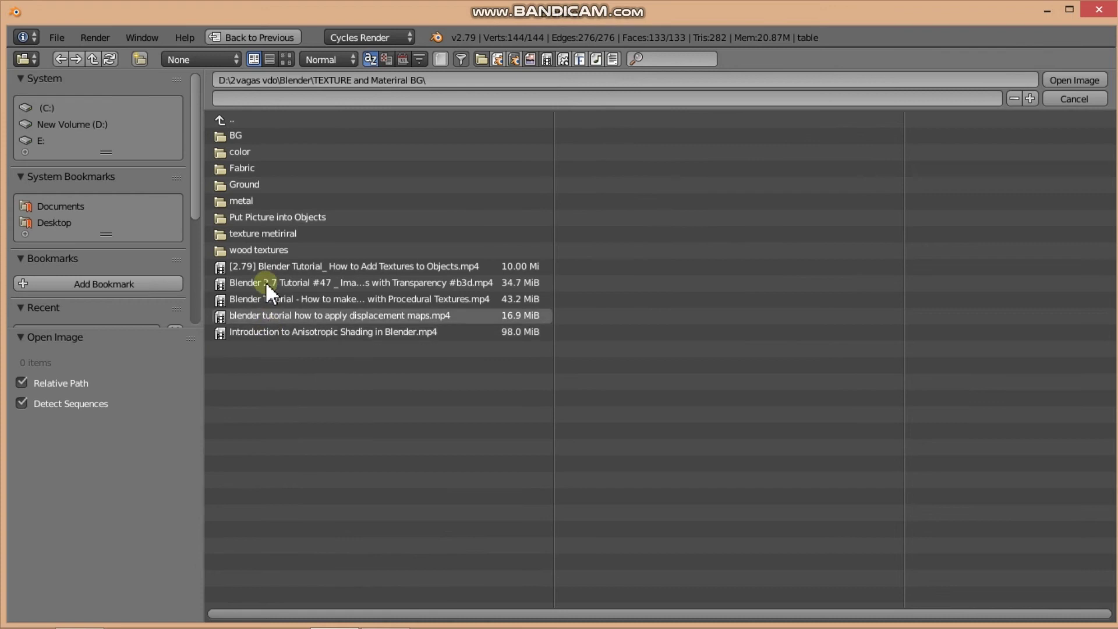
click(220, 118)
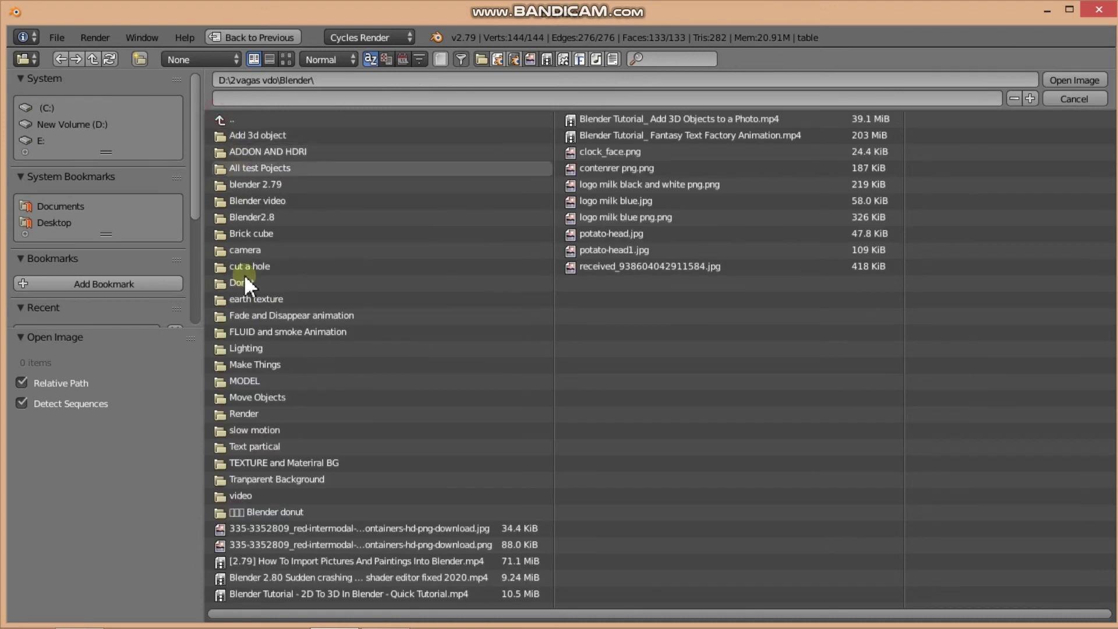
click(238, 494)
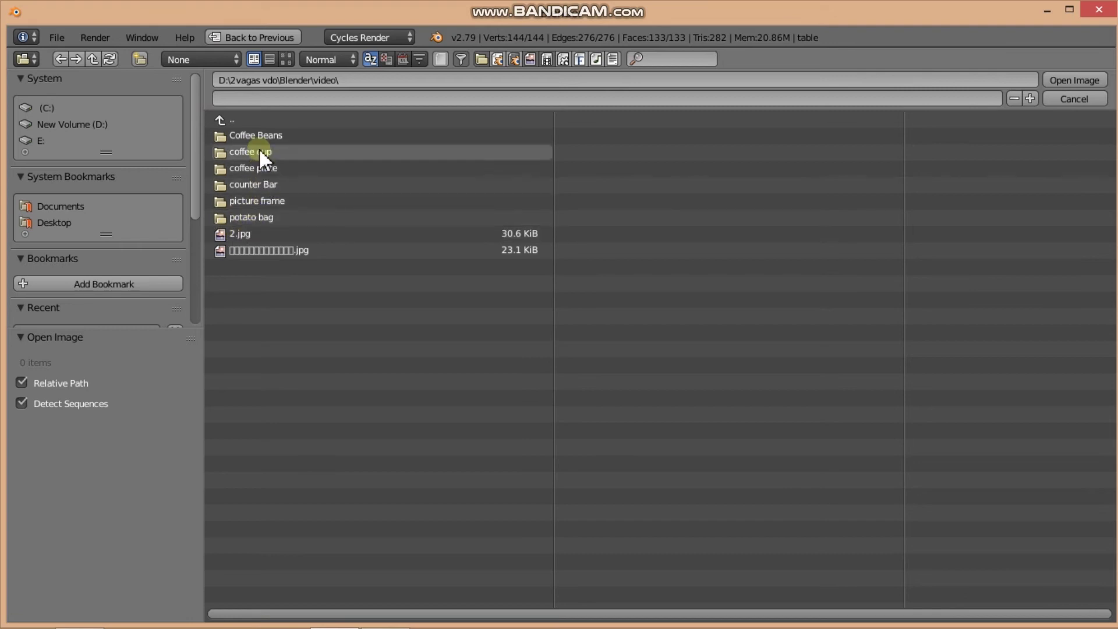
click(260, 184)
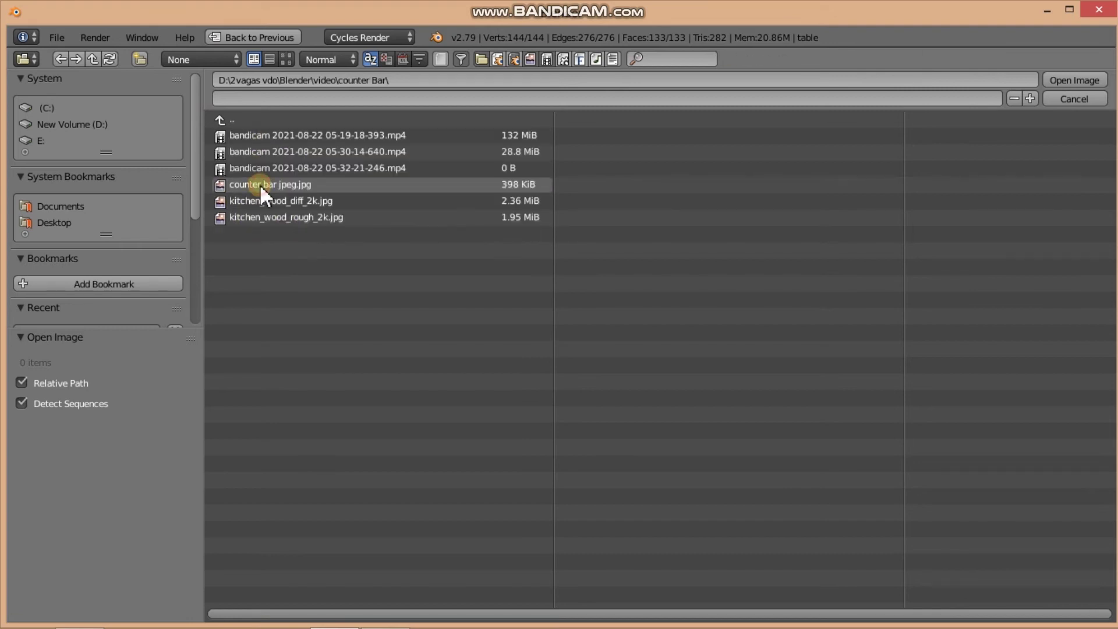
click(286, 60)
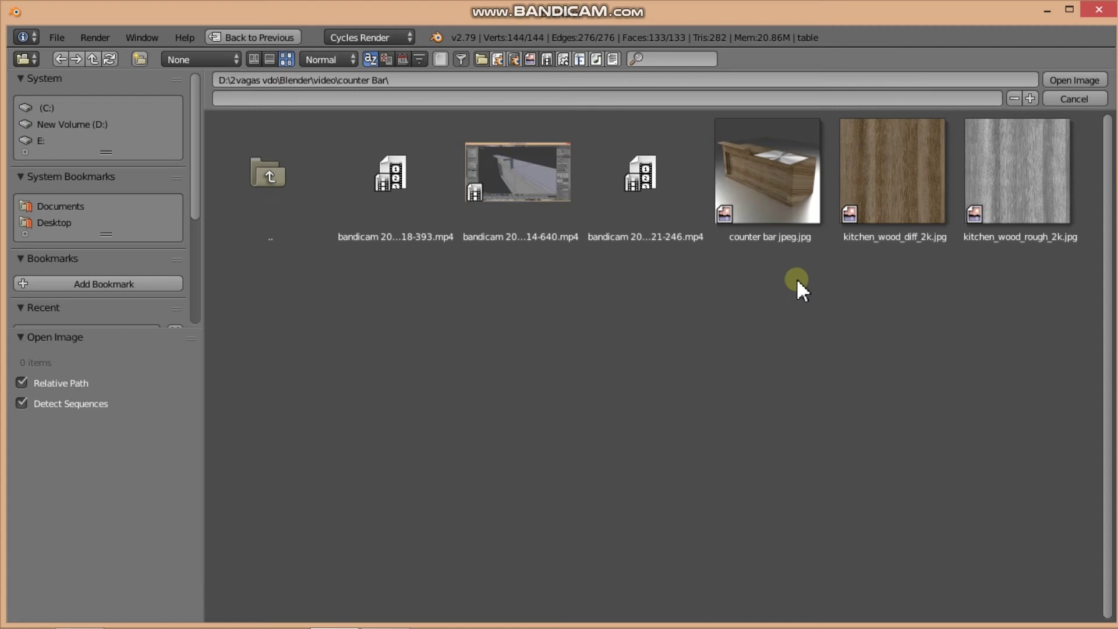
click(910, 189)
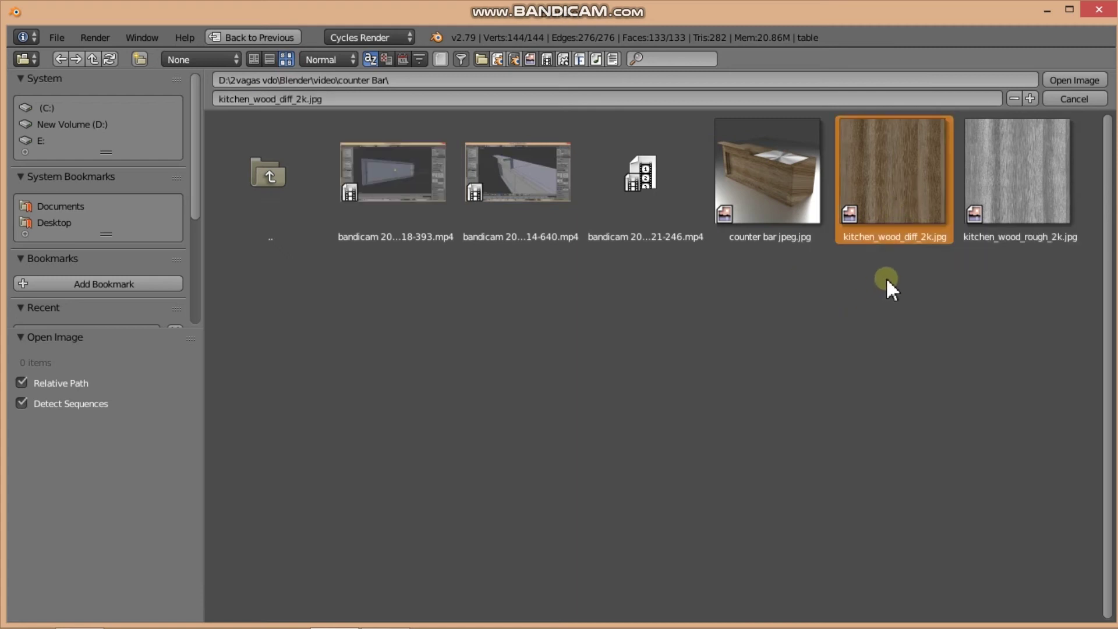
click(1075, 79)
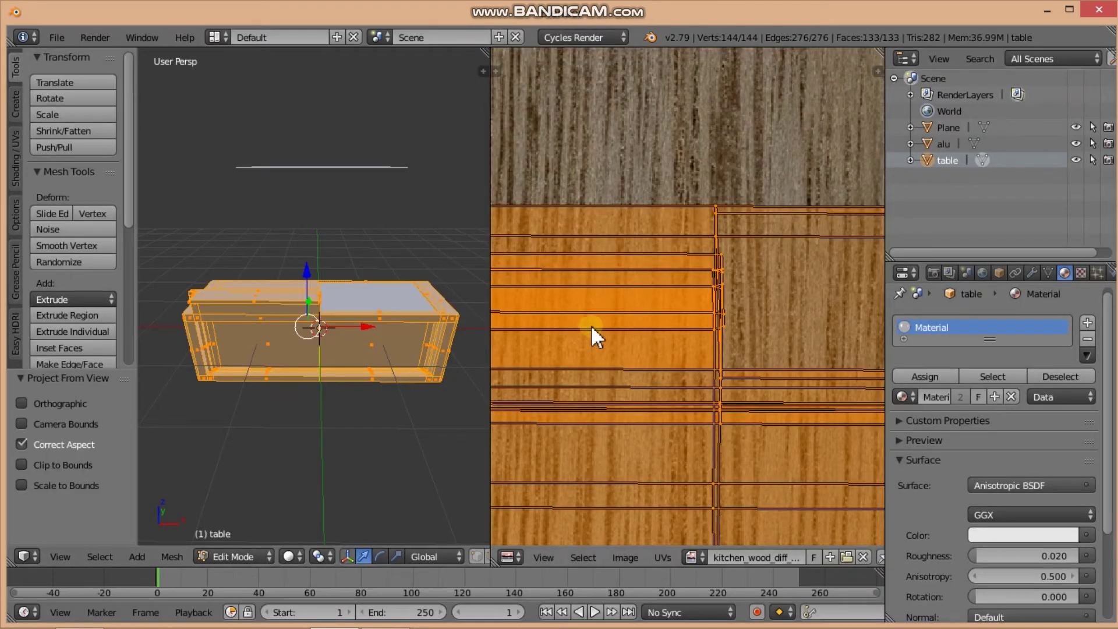
scroll(658, 295, down, 2)
scroll(658, 295, down, 2)
scroll(658, 295, down, 3)
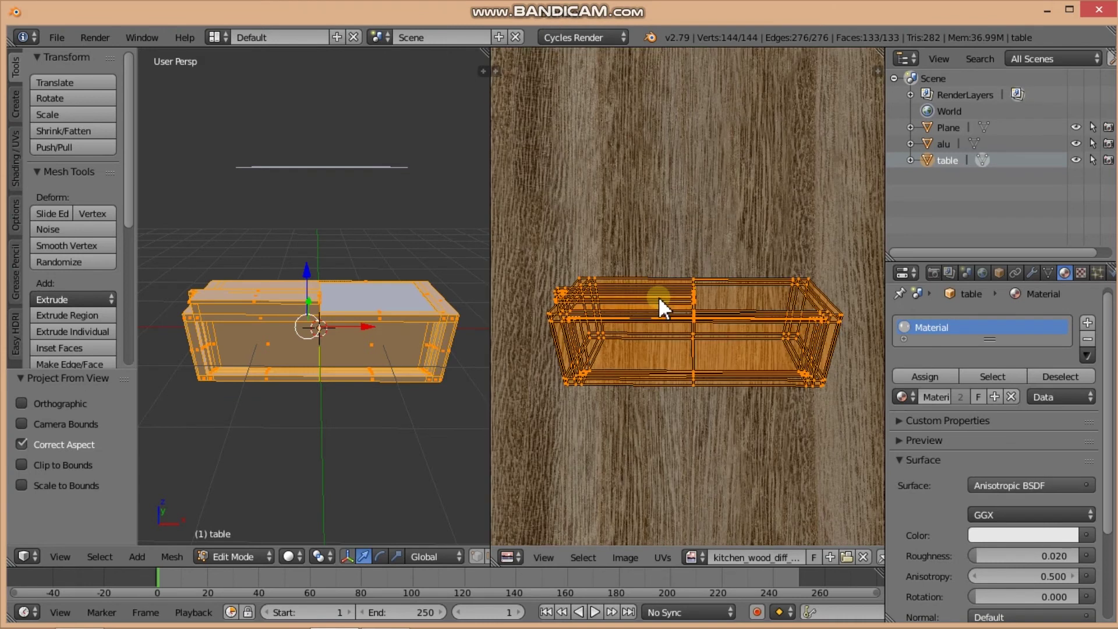
scroll(658, 296, down, 1)
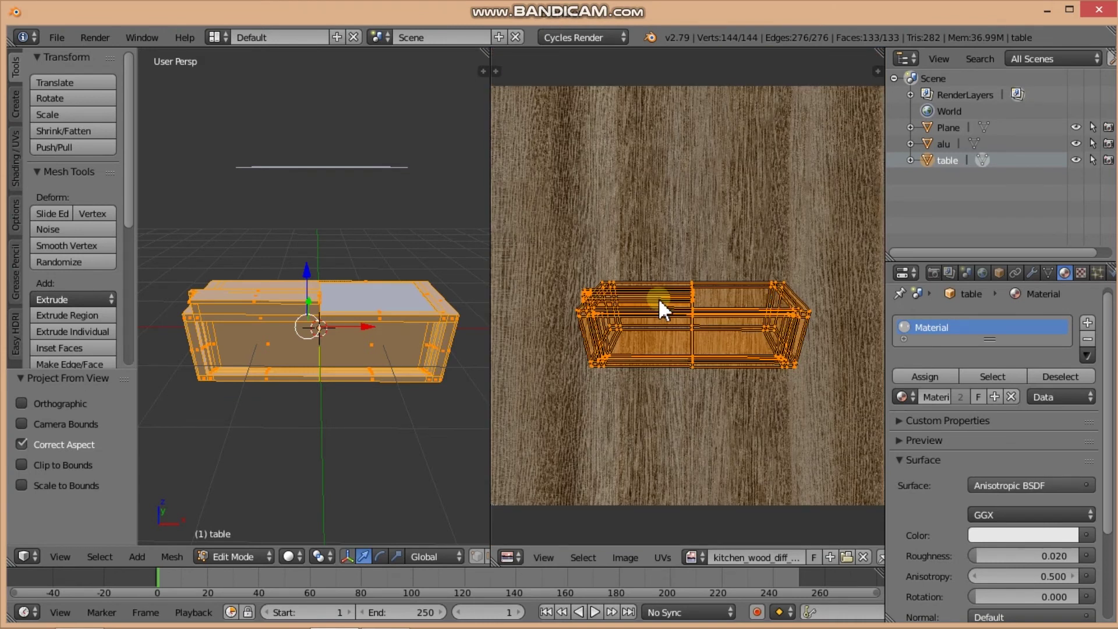
scroll(658, 298, down, 1)
scroll(658, 298, down, 1)
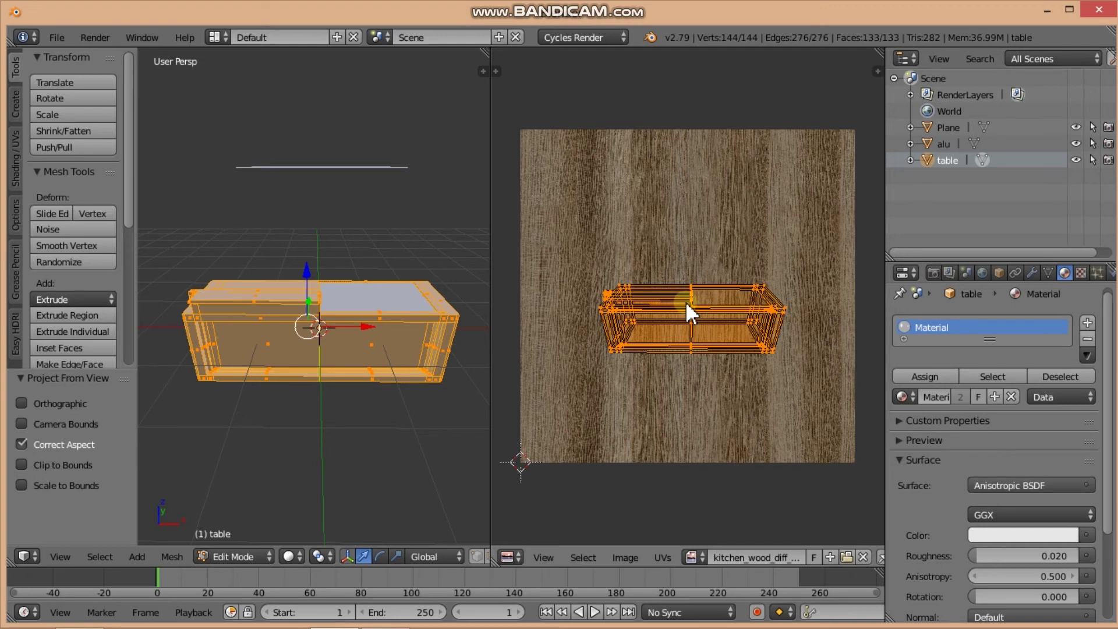
- Rotate the table's UV layout 90 degrees and enlarge it
key(r)
key(9)
key(0)
key(Return)
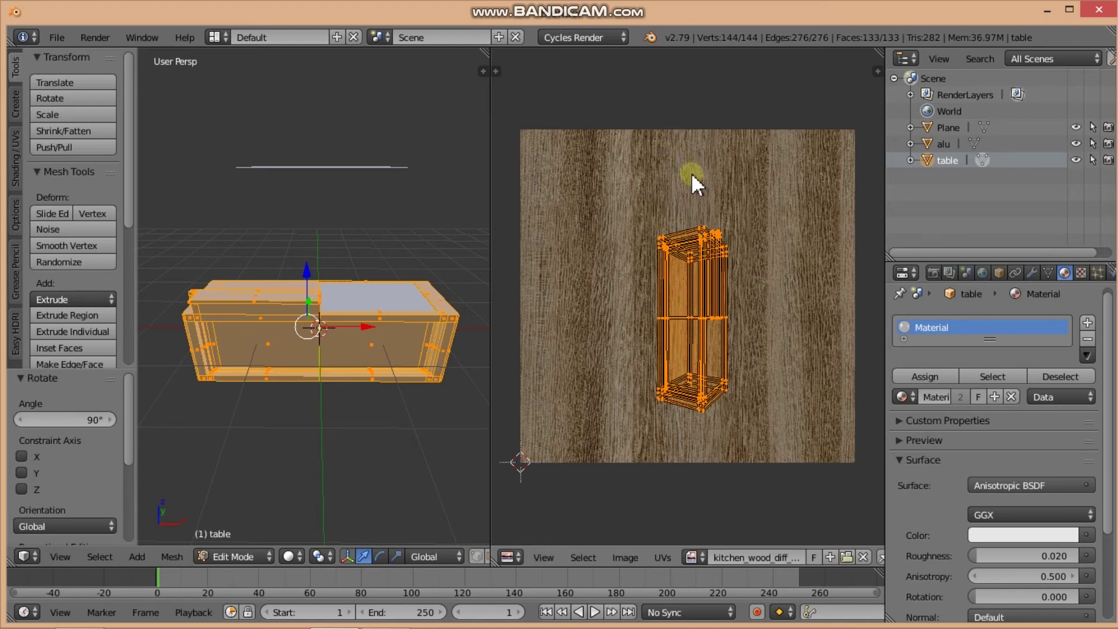
key(s)
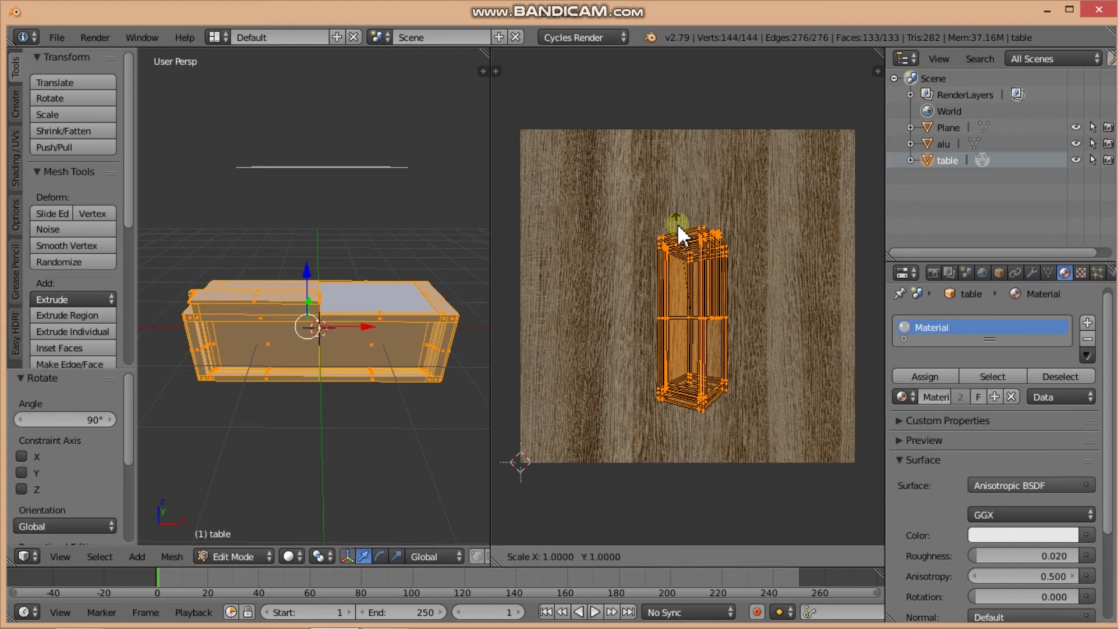
click(648, 150)
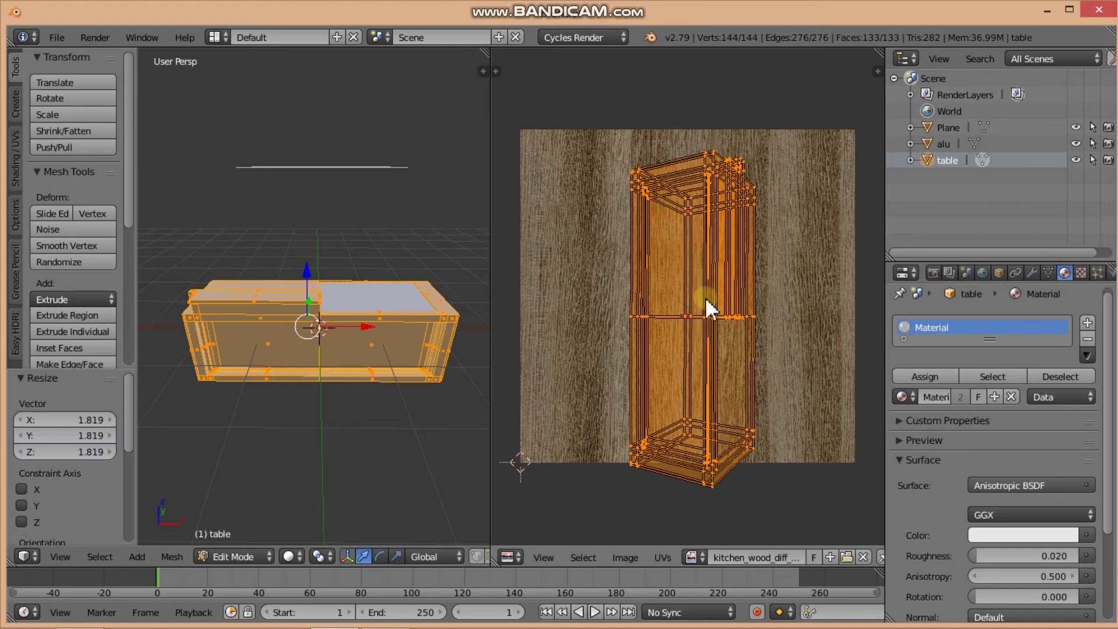
- Shift the UV island up over the wood grain and stretch it to 2.0 along X
key(g)
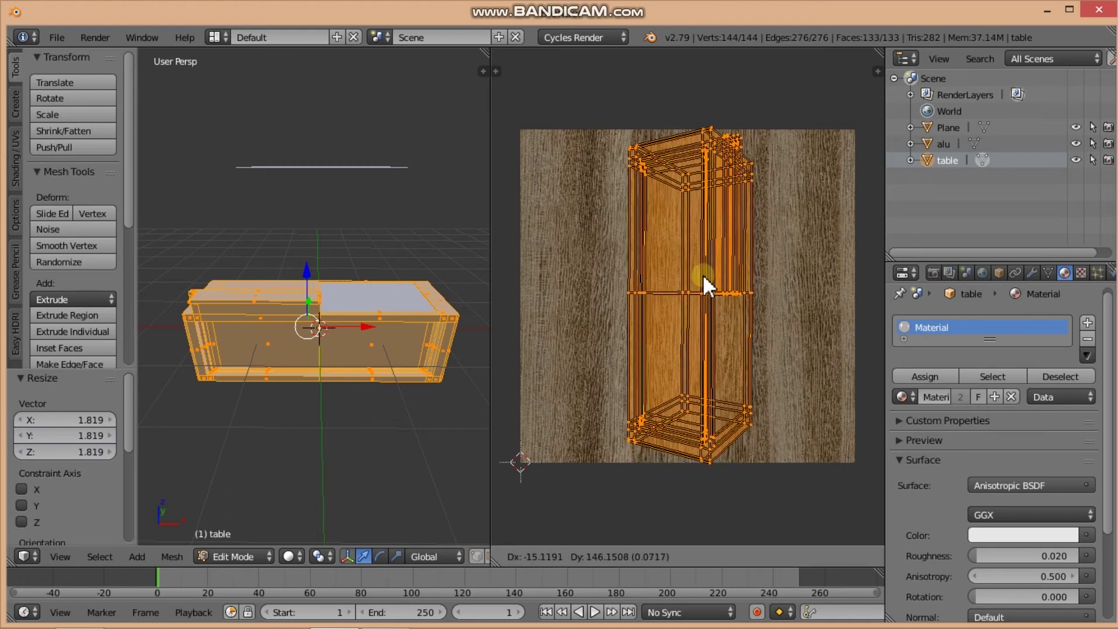
click(703, 276)
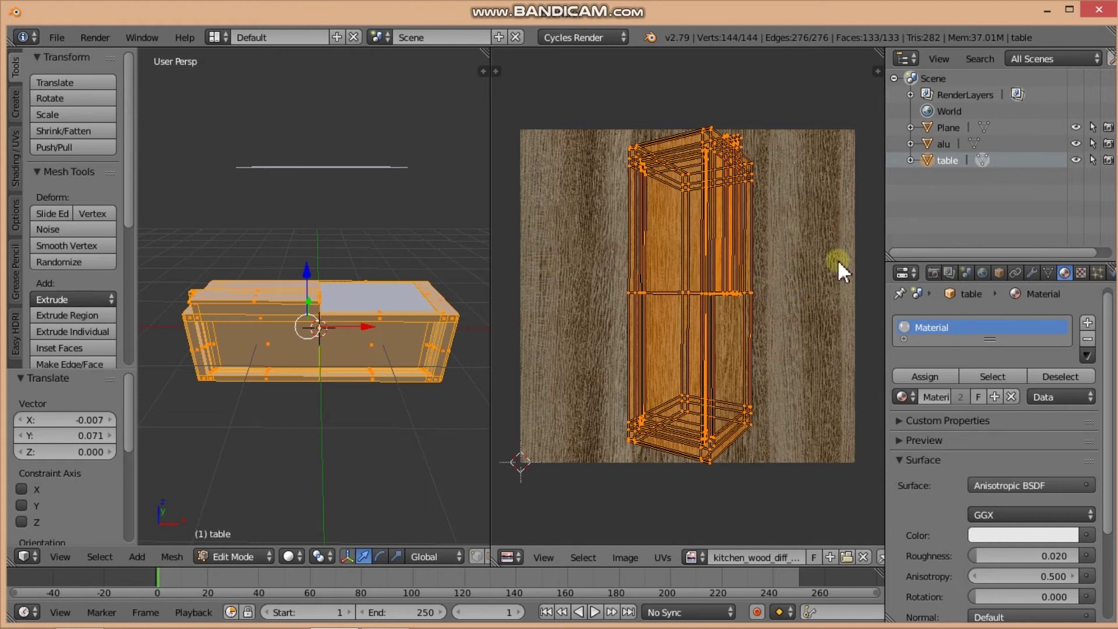
key(s)
key(x)
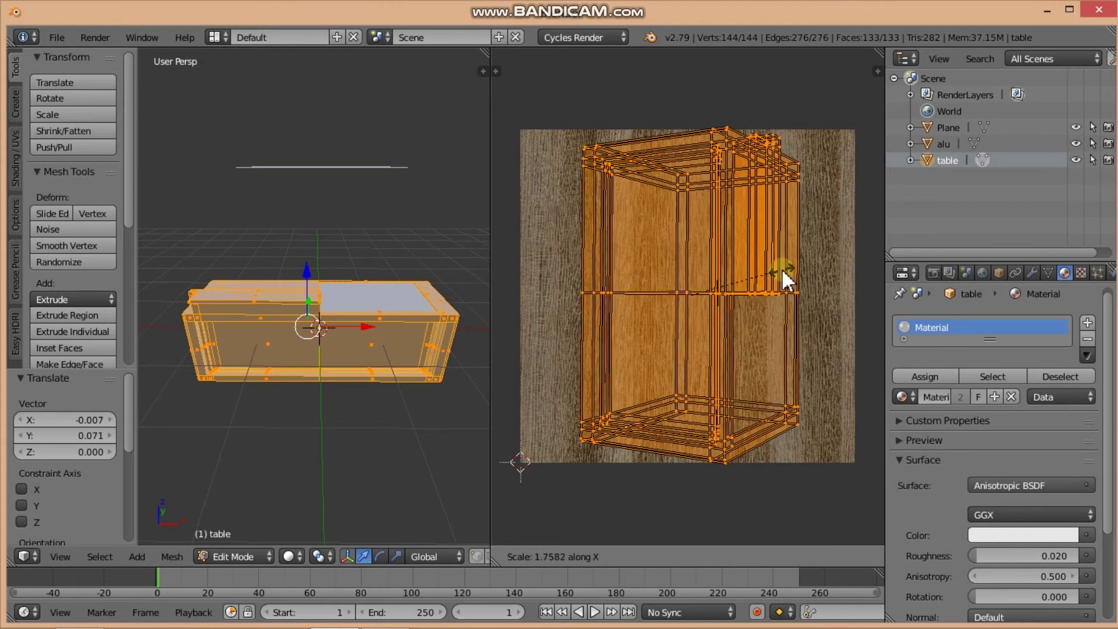
click(792, 267)
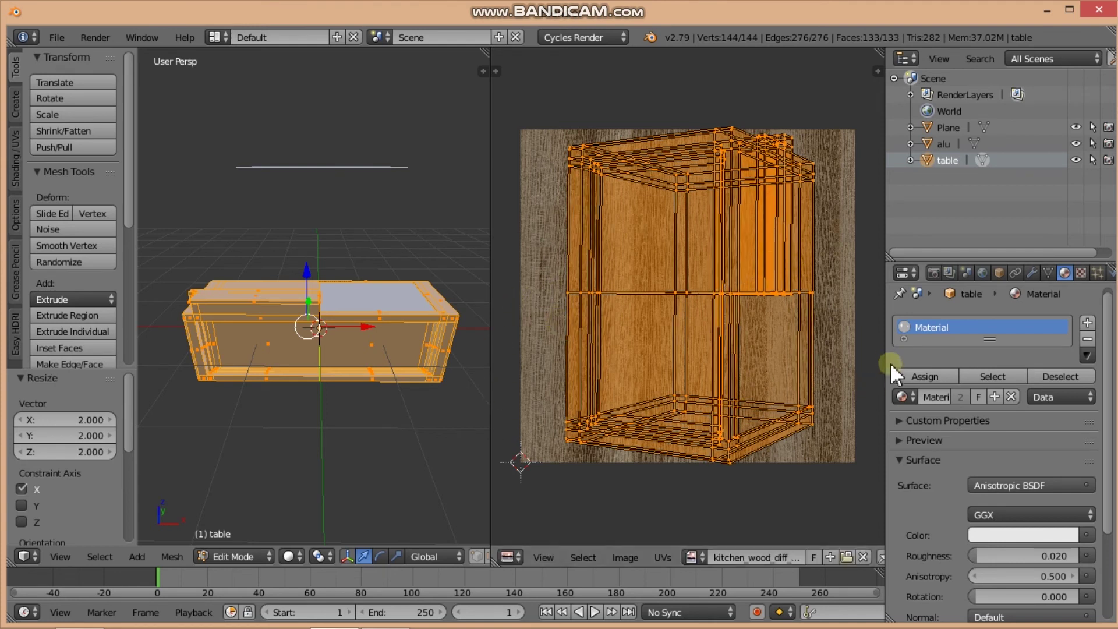
- Keep Cycles Render as the render engine and adjust the material properties panel
click(572, 38)
click(582, 34)
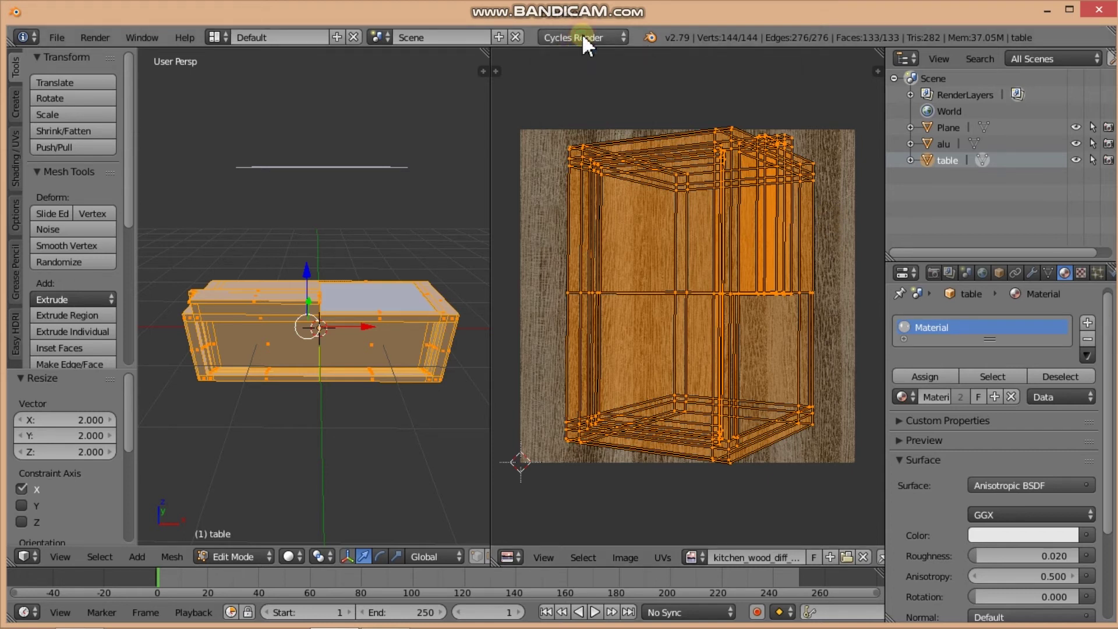
click(1088, 356)
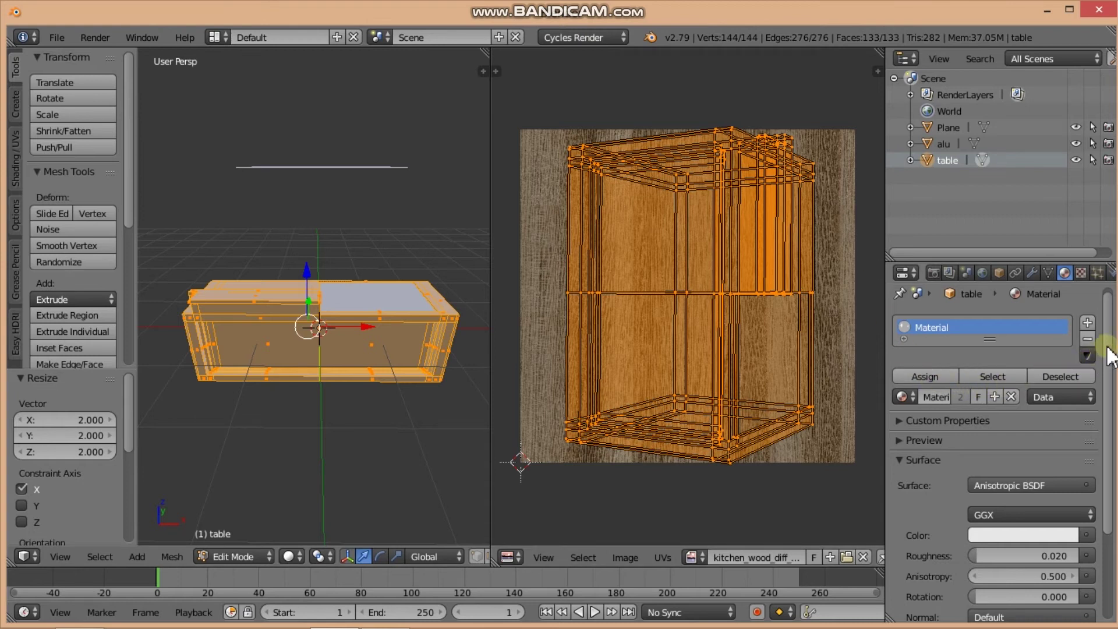
click(1088, 535)
- Drive the table material's Color with an Image Texture using kitchen_wood_diff_2k.jpg
click(1085, 533)
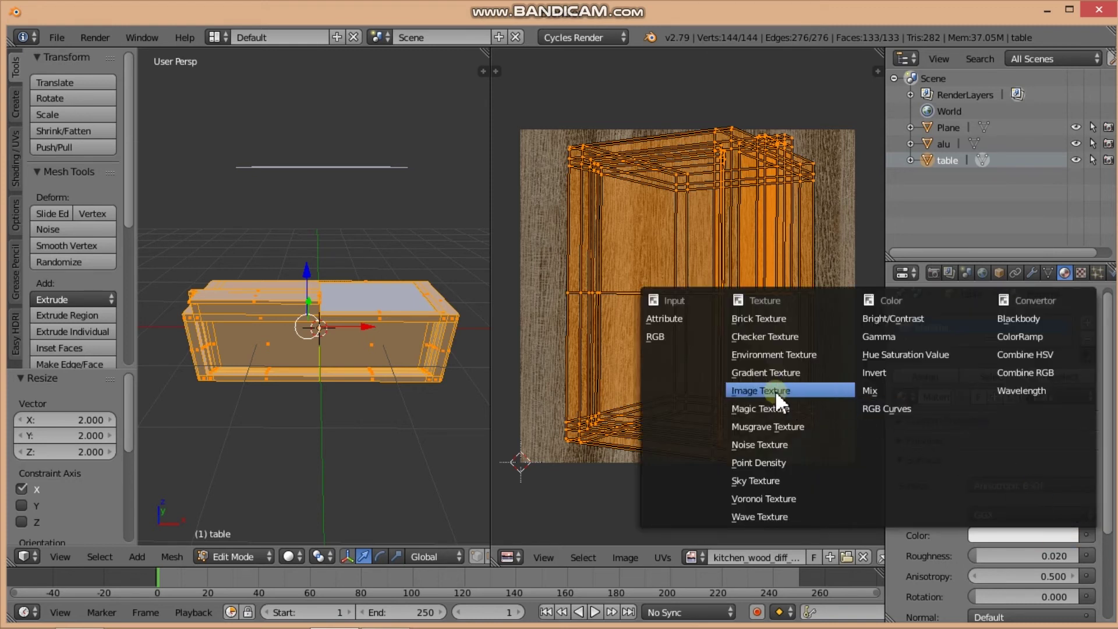
click(775, 390)
click(983, 555)
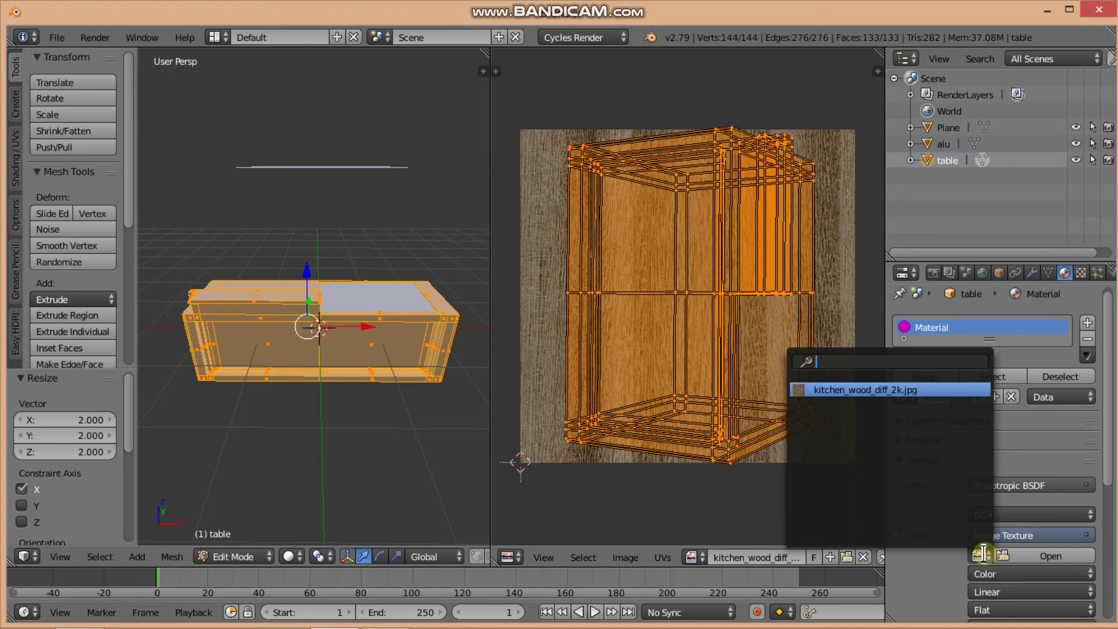
click(851, 390)
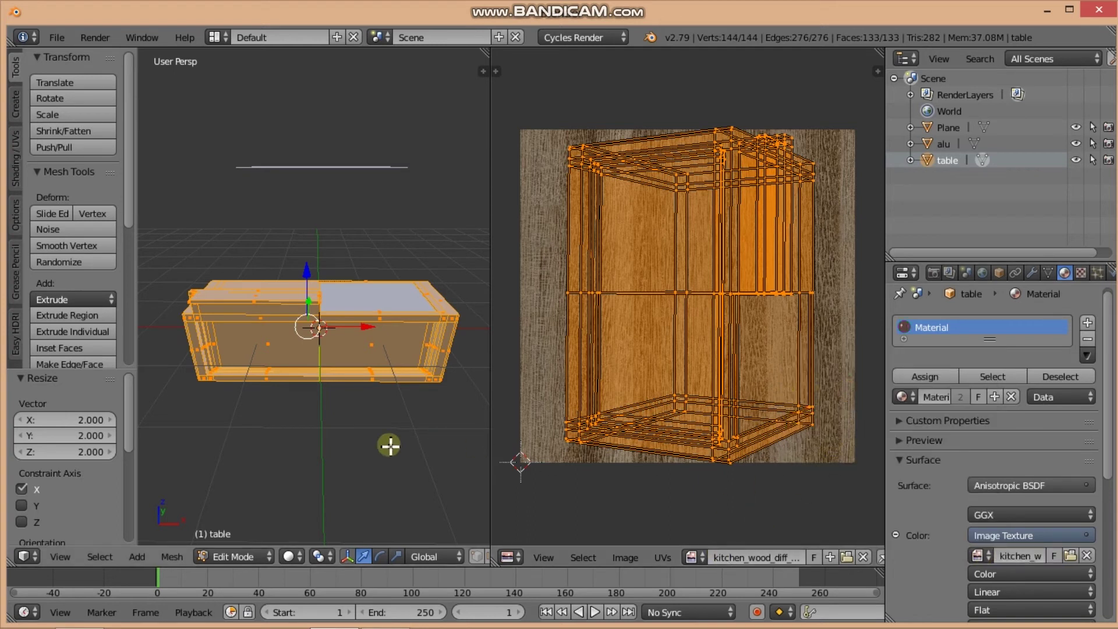
- Show the wood-textured table in Texture shading and return to Object Mode
middle_drag(324, 412, 327, 398)
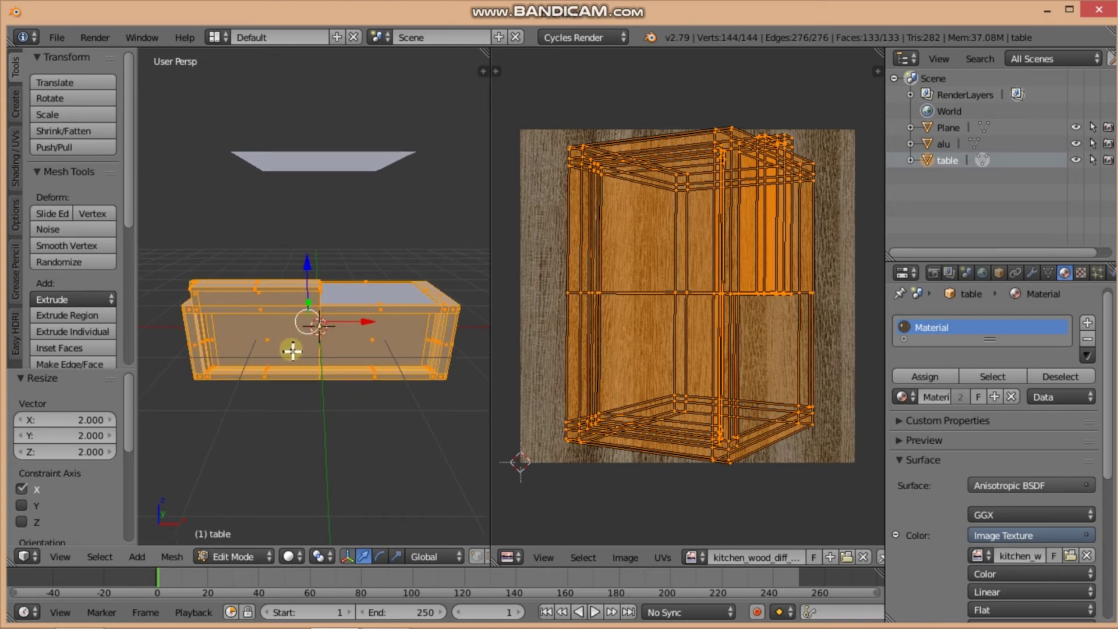
click(291, 557)
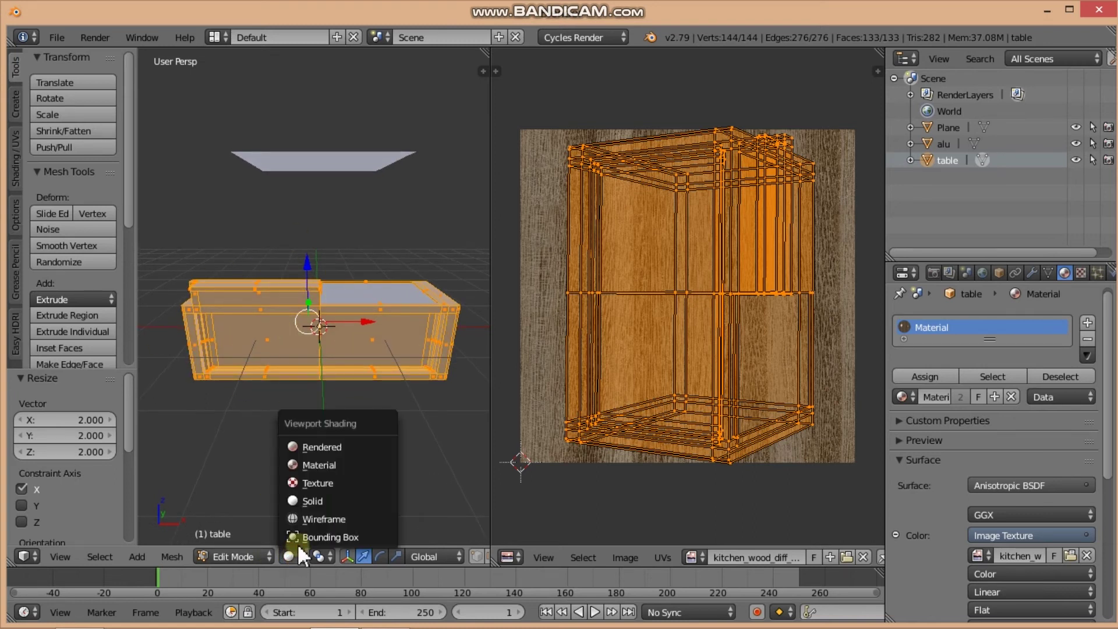
click(316, 483)
mouse_move(322, 445)
middle_down()
mouse_move(341, 388)
mouse_move(344, 447)
mouse_move(315, 434)
mouse_move(295, 398)
mouse_move(361, 407)
mouse_move(328, 429)
middle_up()
key(Tab)
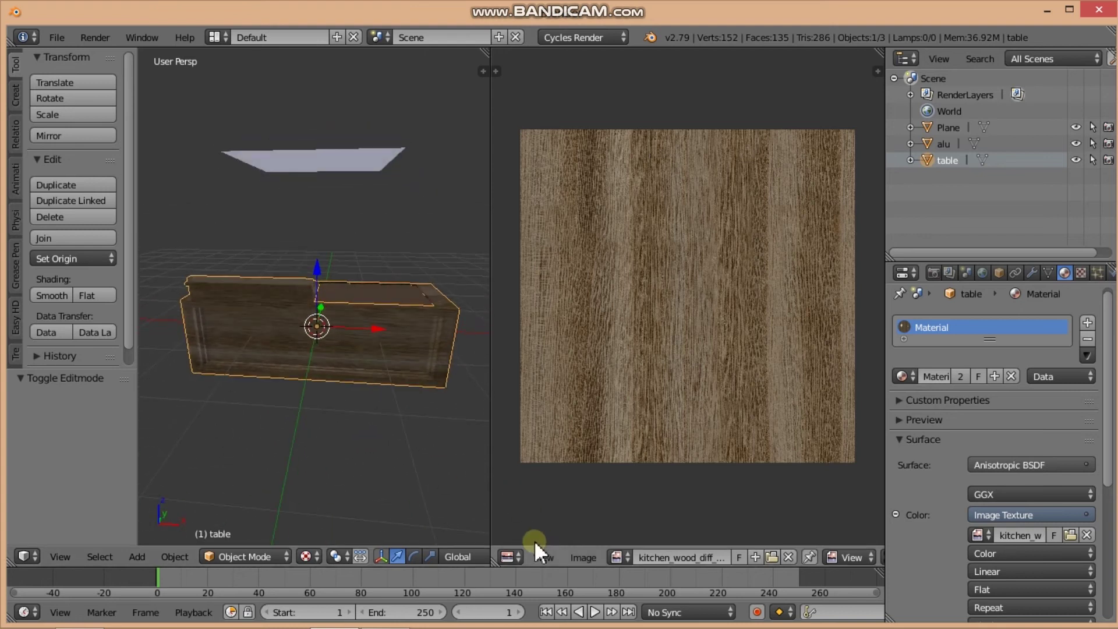
- Turn the right pane into a Node Editor showing the table's shader nodes, zoomed in
click(512, 556)
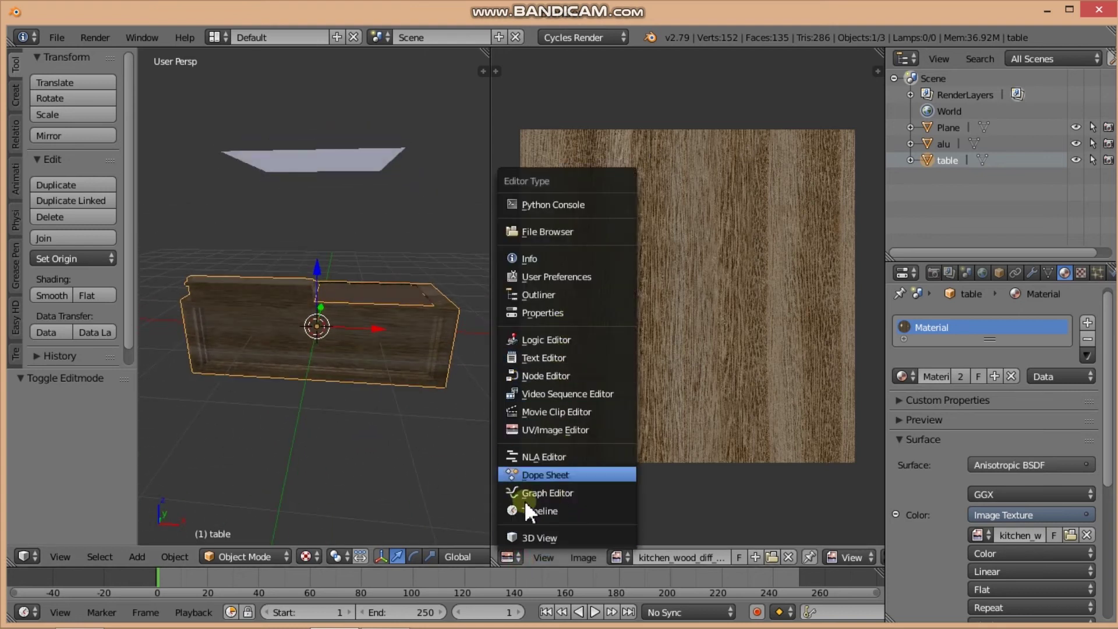
click(542, 376)
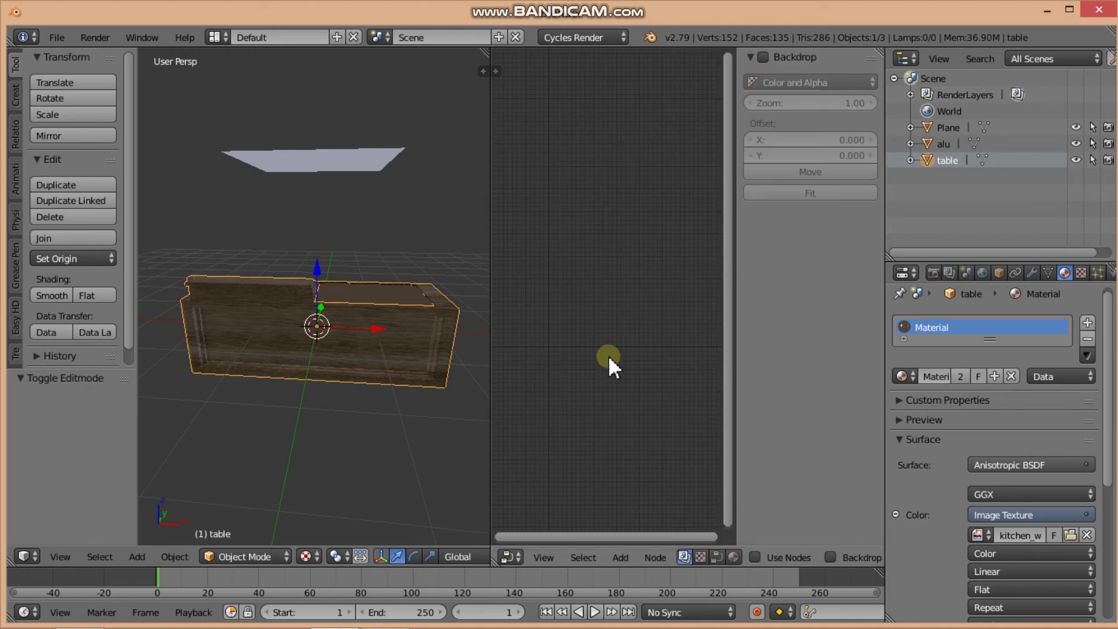
drag(736, 338, 856, 343)
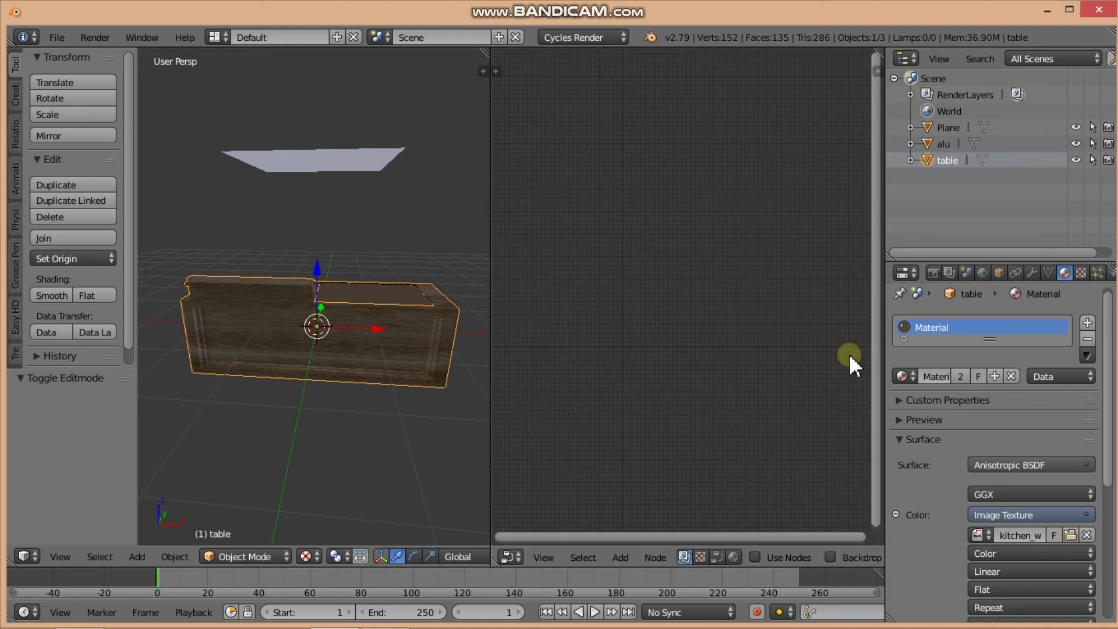
click(734, 557)
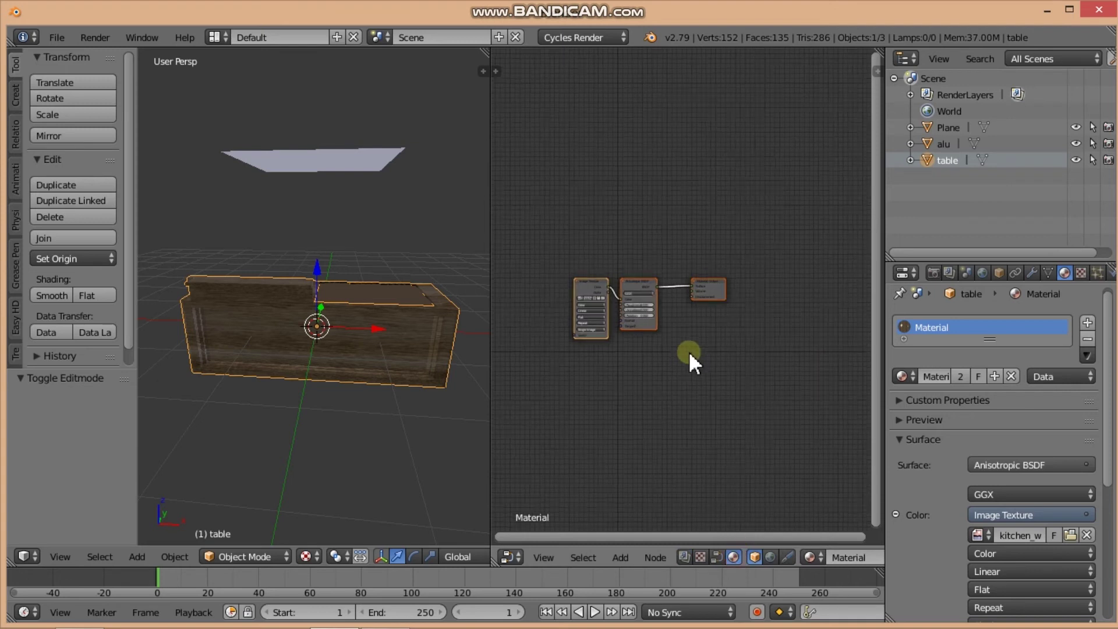
scroll(680, 355, up, 1)
scroll(704, 356, up, 1)
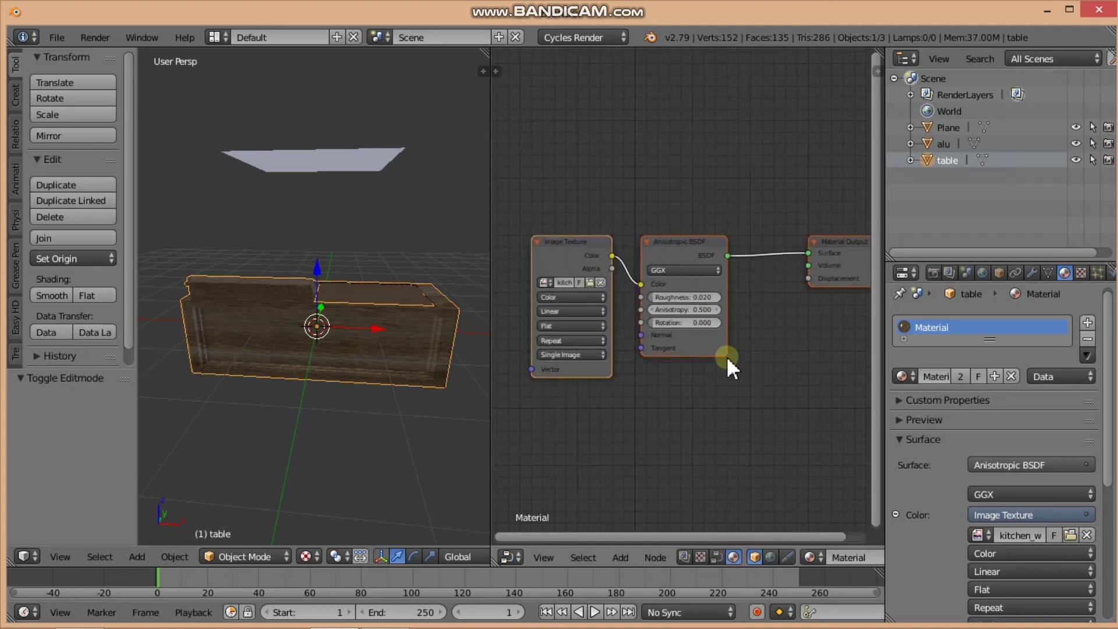
scroll(726, 355, up, 1)
scroll(739, 358, down, 1)
scroll(738, 361, down, 1)
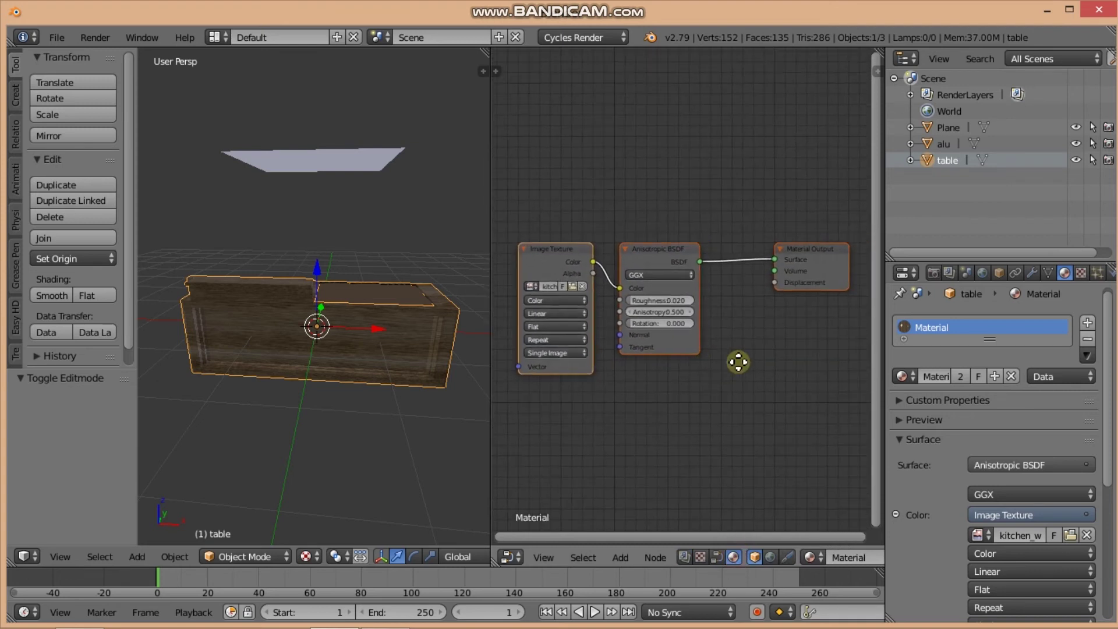
scroll(739, 361, up, 1)
scroll(739, 361, down, 1)
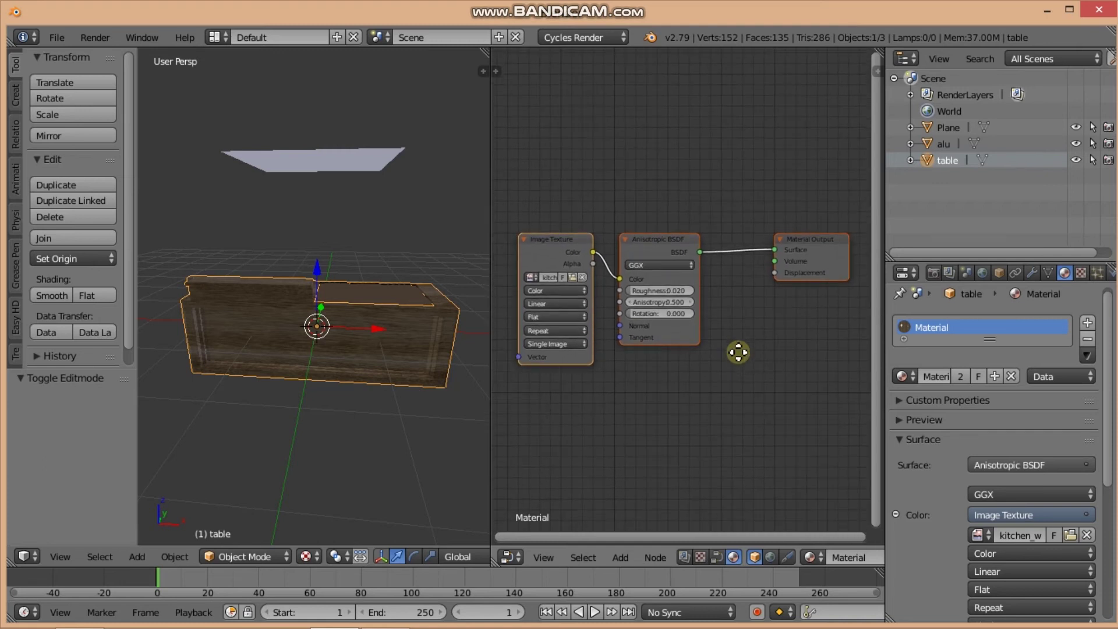
scroll(739, 351, up, 1)
- Spread out the Image Texture, Anisotropic BSDF and Material Output nodes
middle_drag(739, 351, 749, 320)
drag(544, 236, 551, 195)
click(666, 234)
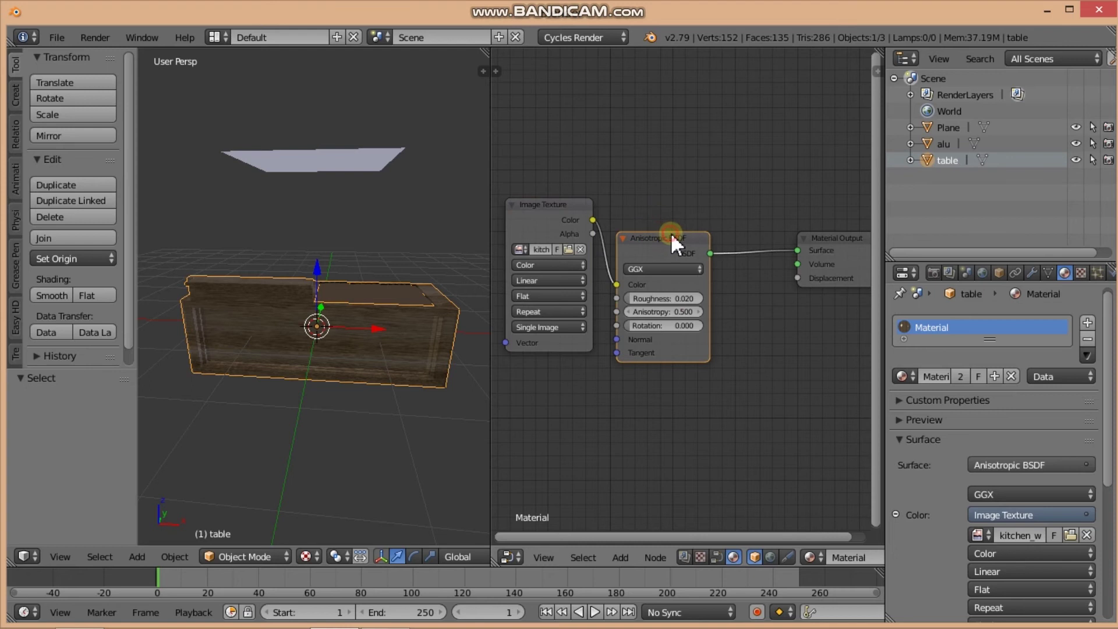
drag(660, 234, 700, 234)
drag(562, 201, 581, 201)
drag(824, 245, 803, 285)
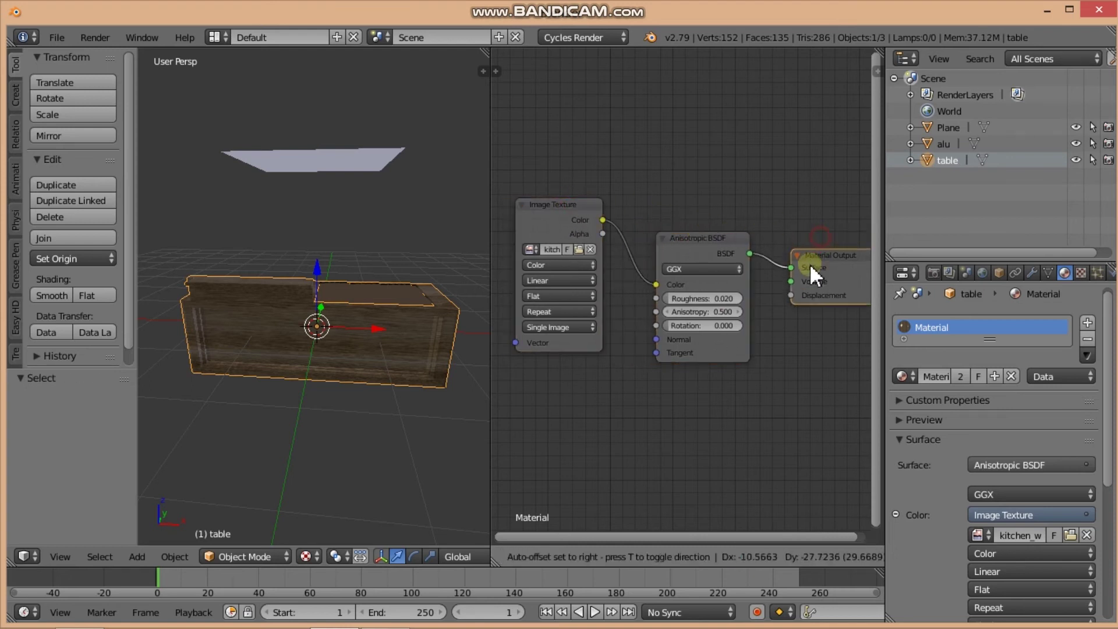
drag(732, 241, 729, 227)
drag(592, 212, 598, 213)
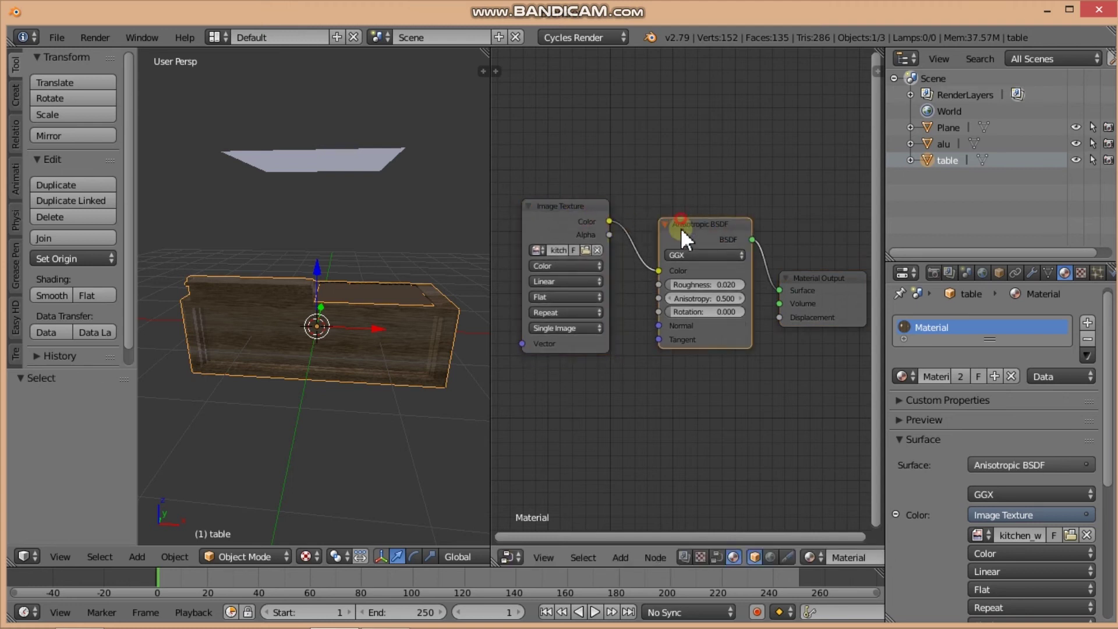
drag(679, 229, 680, 248)
key(shift+a)
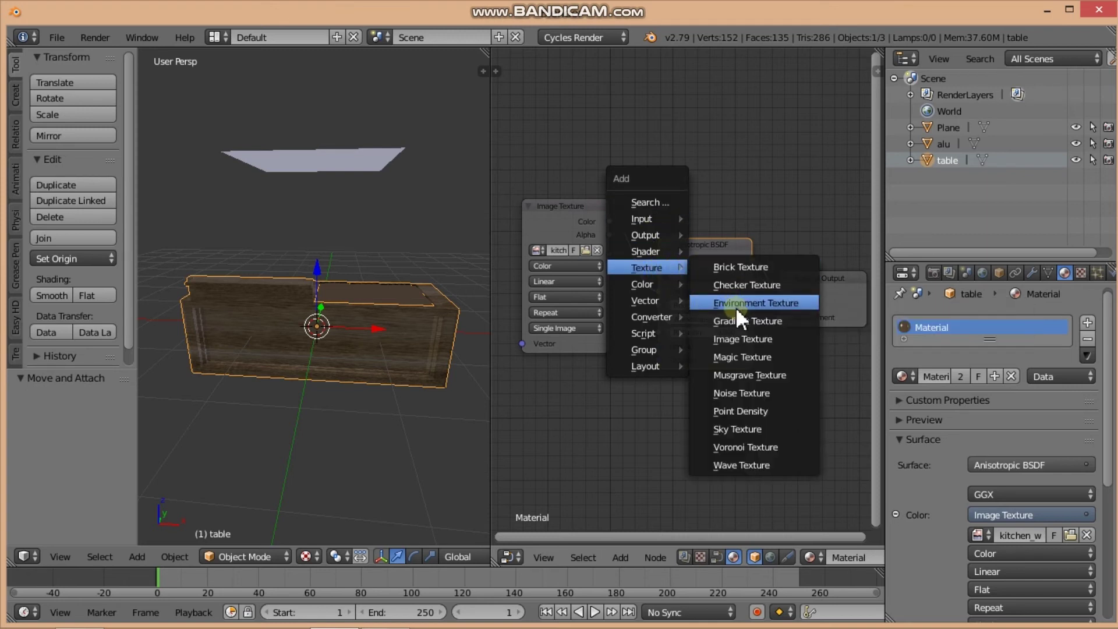
mouse_move(643, 285)
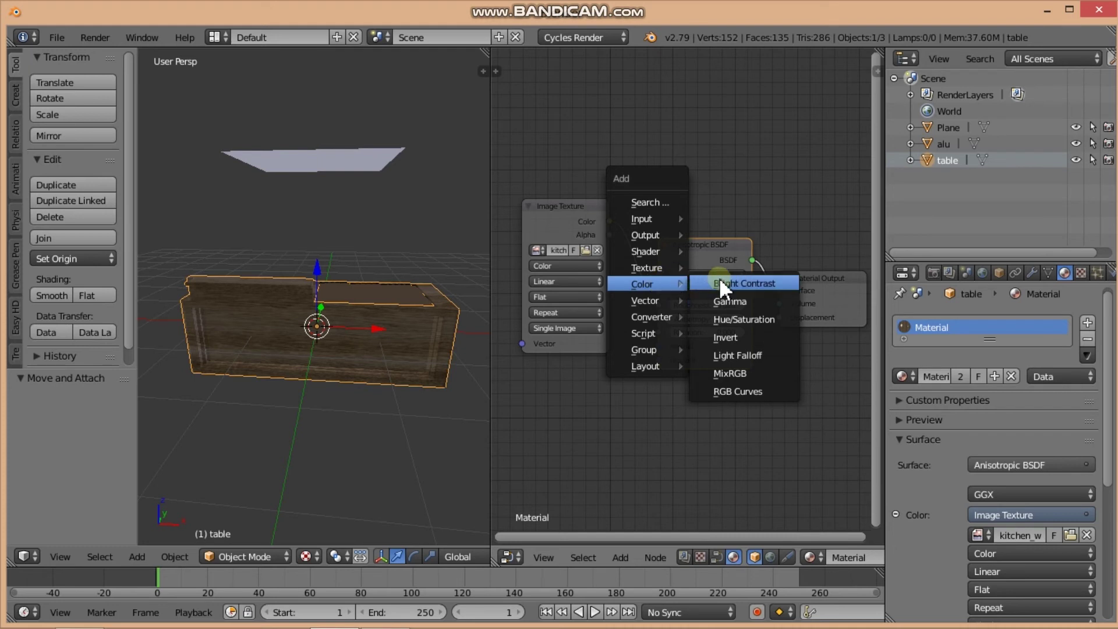
- Insert a Bright/Contrast node between the Image Texture and Anisotropic BSDF
click(719, 282)
click(633, 137)
drag(598, 211, 580, 214)
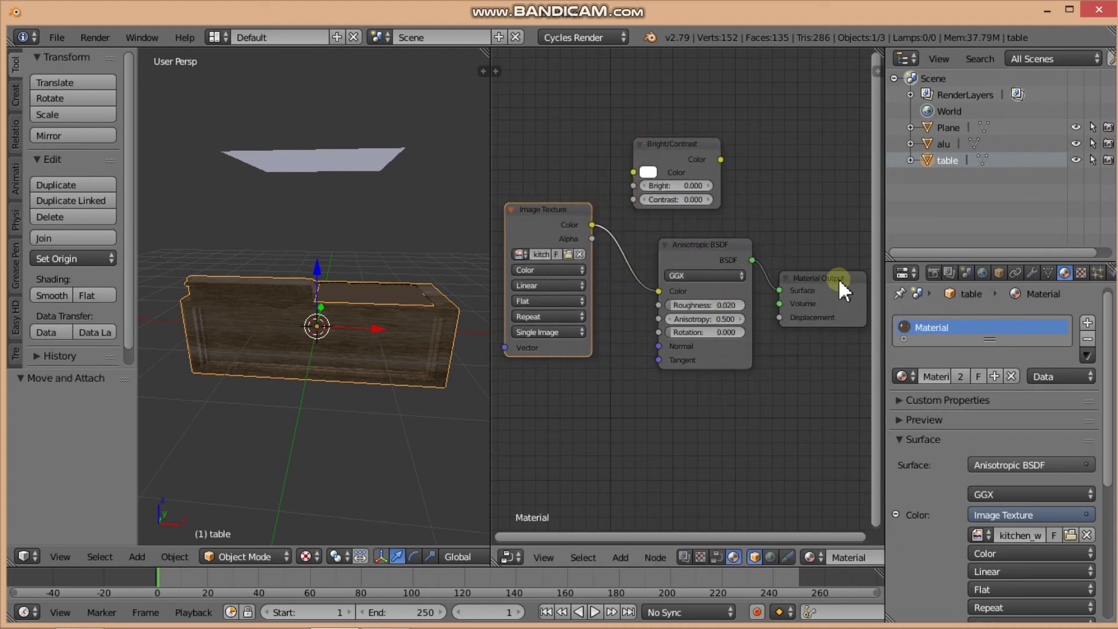
drag(839, 281, 843, 290)
drag(728, 240, 753, 234)
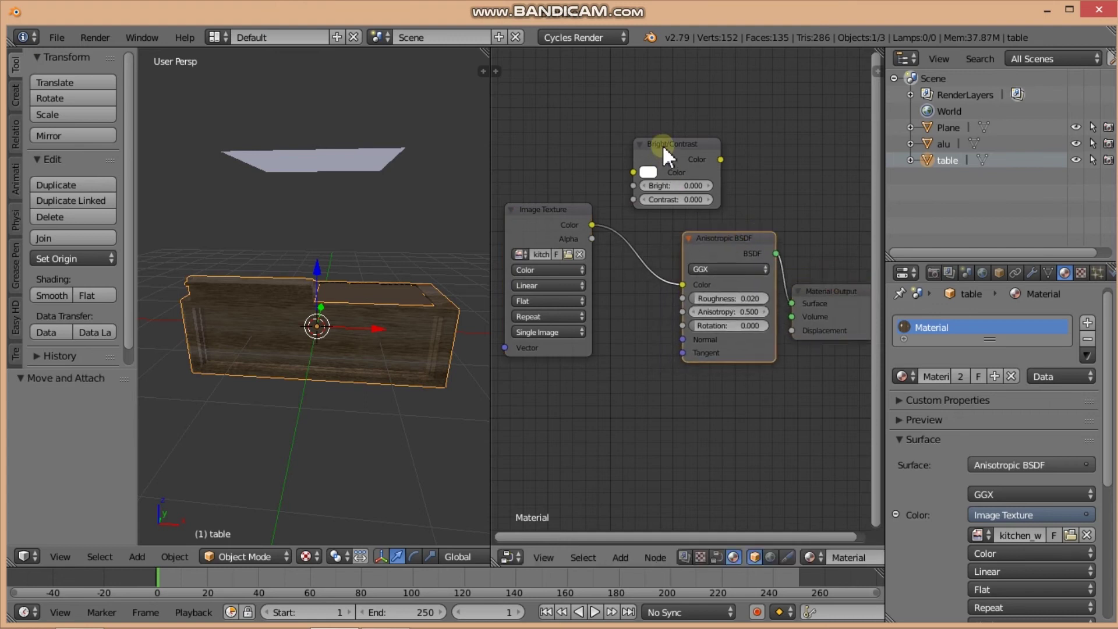
drag(663, 148, 670, 229)
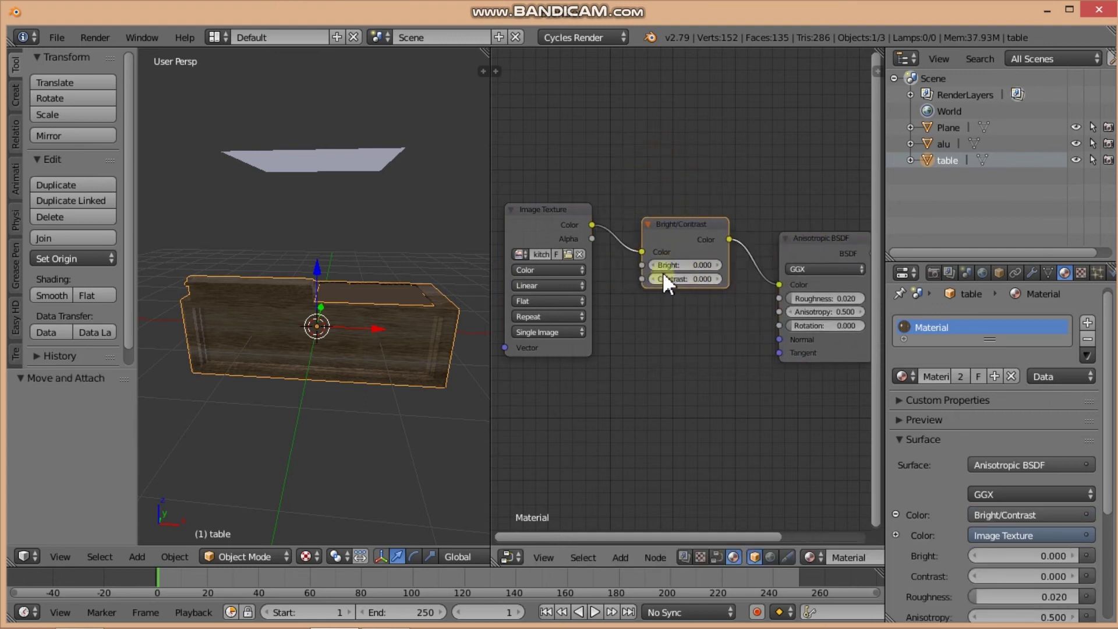
- Try Bright values from 0.300 to 0.700 while previewing in live Cycles rendering
click(718, 262)
click(718, 262)
click(720, 259)
click(716, 262)
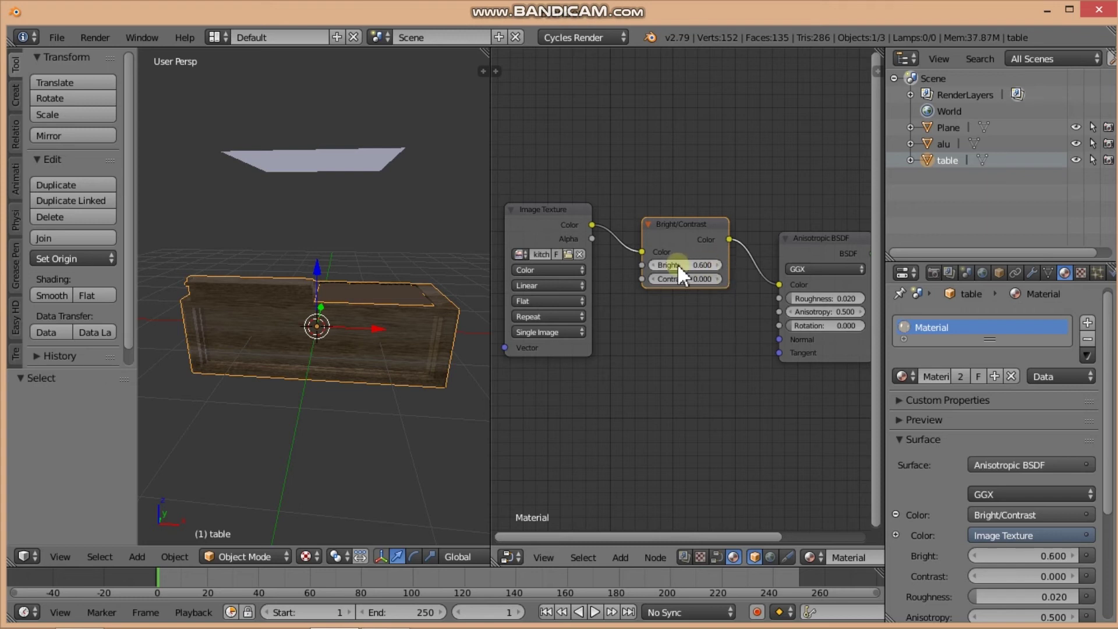
click(657, 263)
click(656, 263)
click(657, 263)
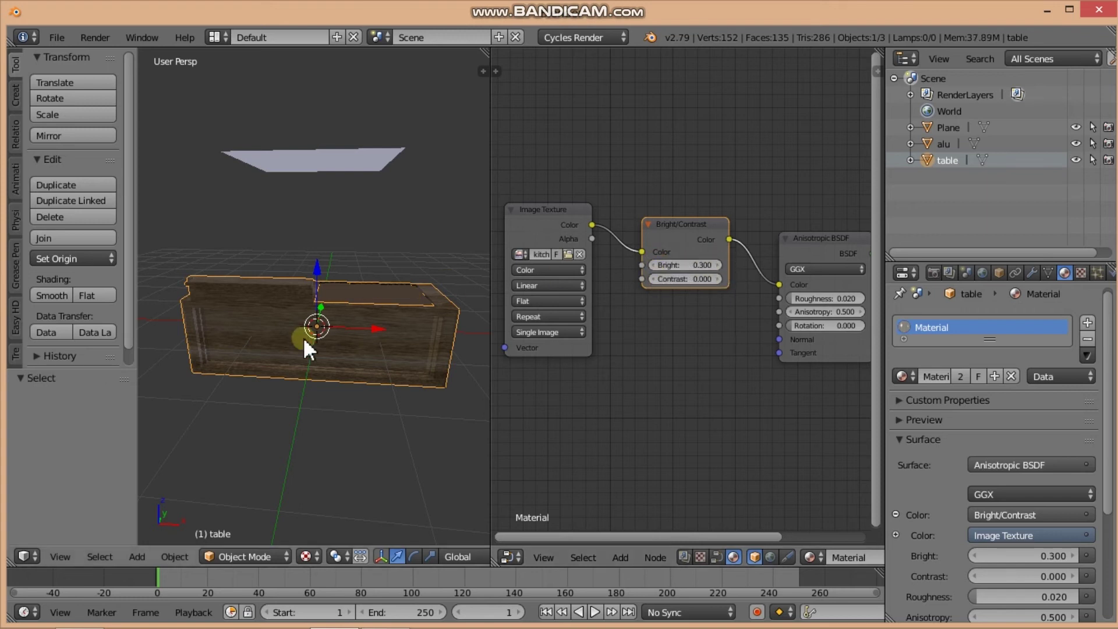
key(shift+z)
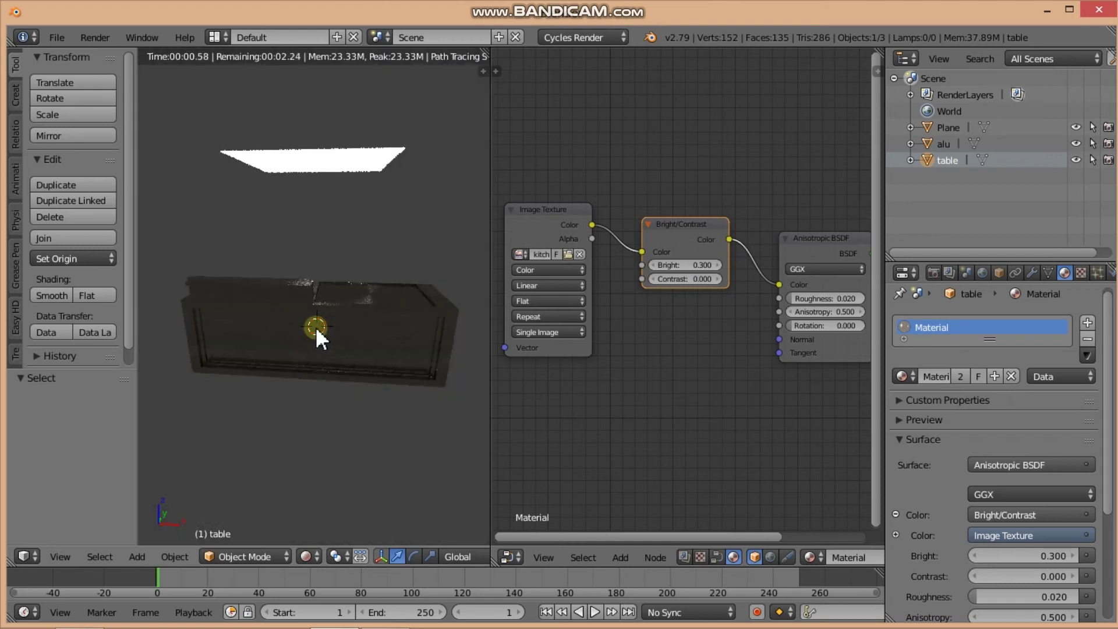
click(717, 264)
click(717, 263)
click(718, 263)
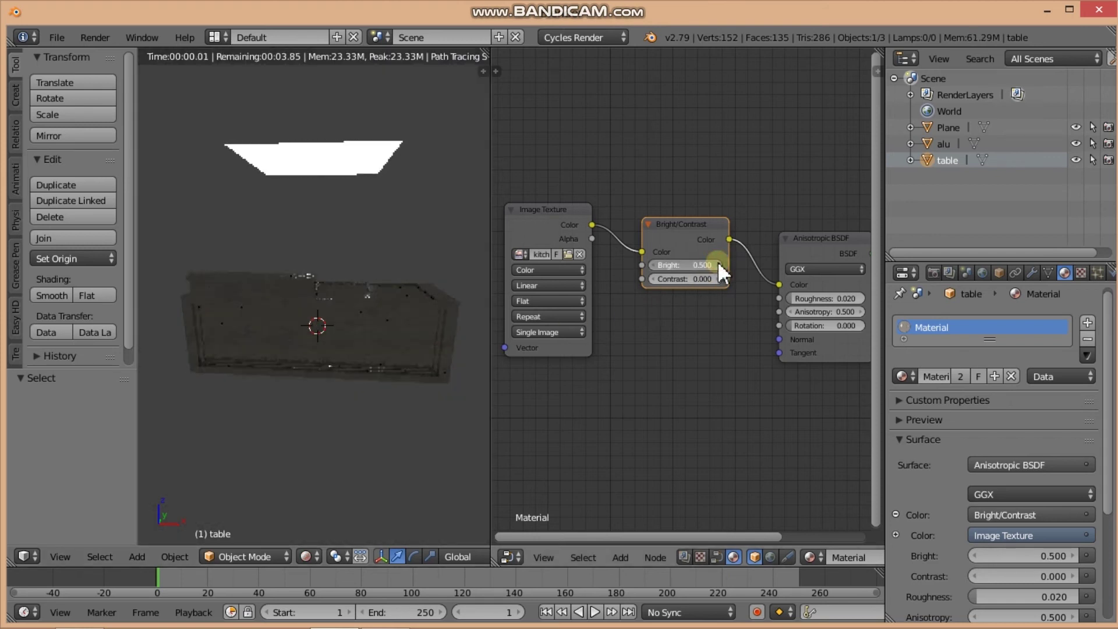
click(653, 264)
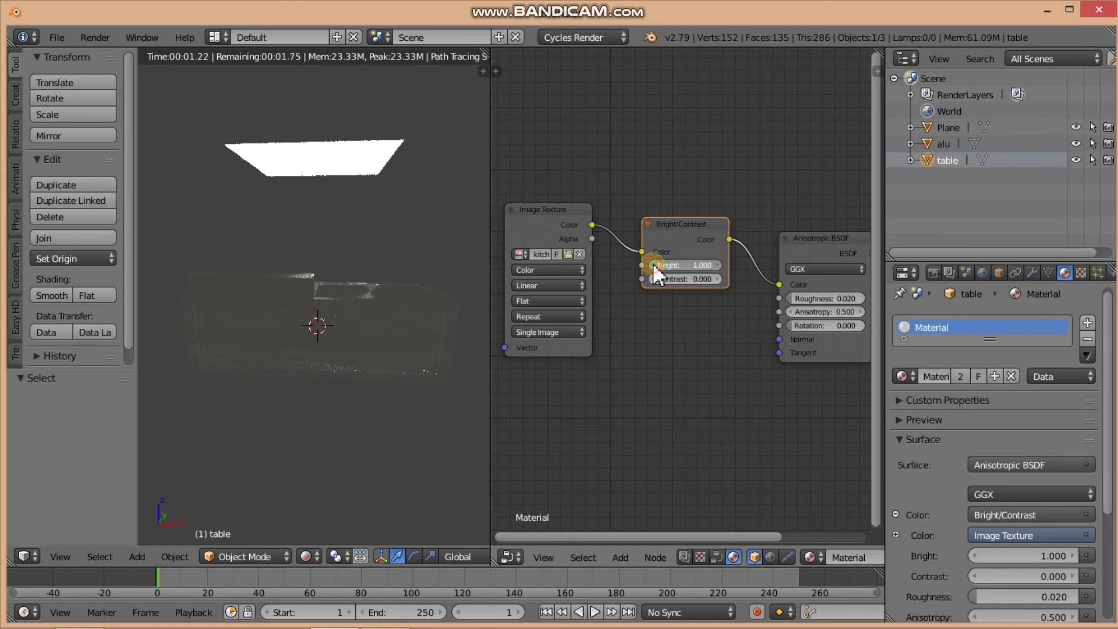
click(653, 264)
click(653, 264)
click(653, 263)
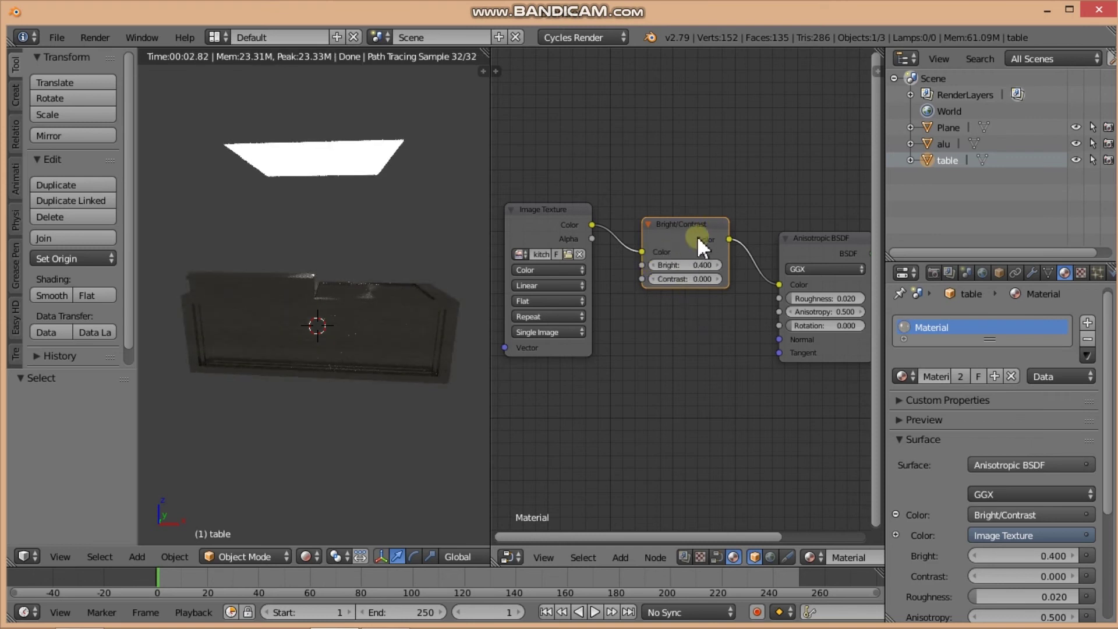
- Delete the Bright/Contrast node and link Image Texture Color straight to Anisotropic BSDF Color
key(x)
drag(591, 225, 613, 222)
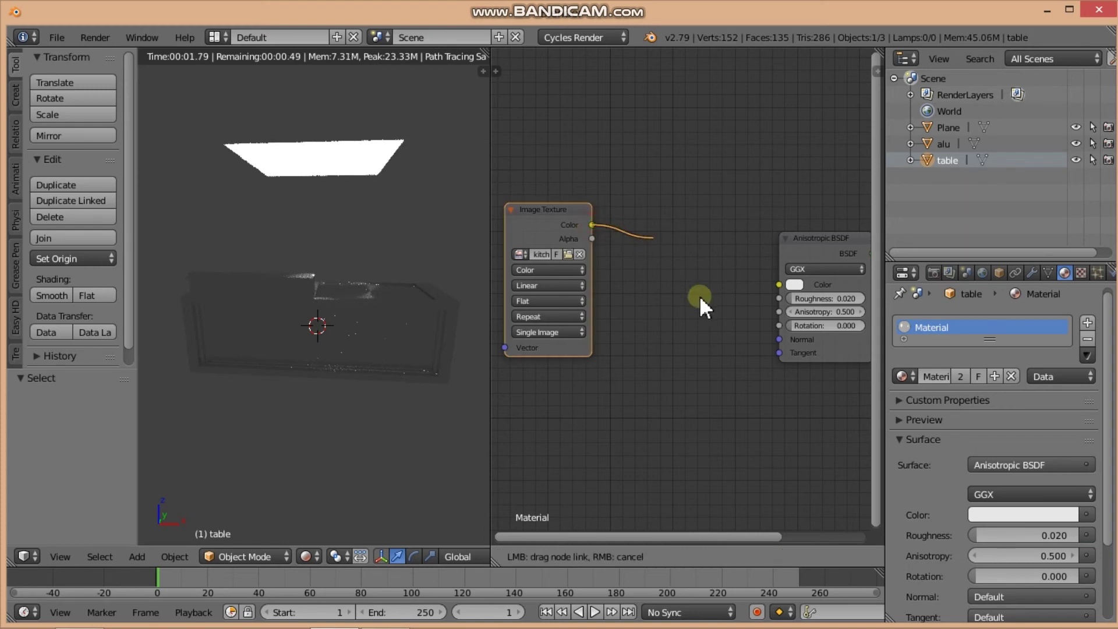
drag(700, 295, 778, 285)
drag(801, 246, 716, 248)
- Merge the node editor into one large 3D viewport with textured shading
click(519, 551)
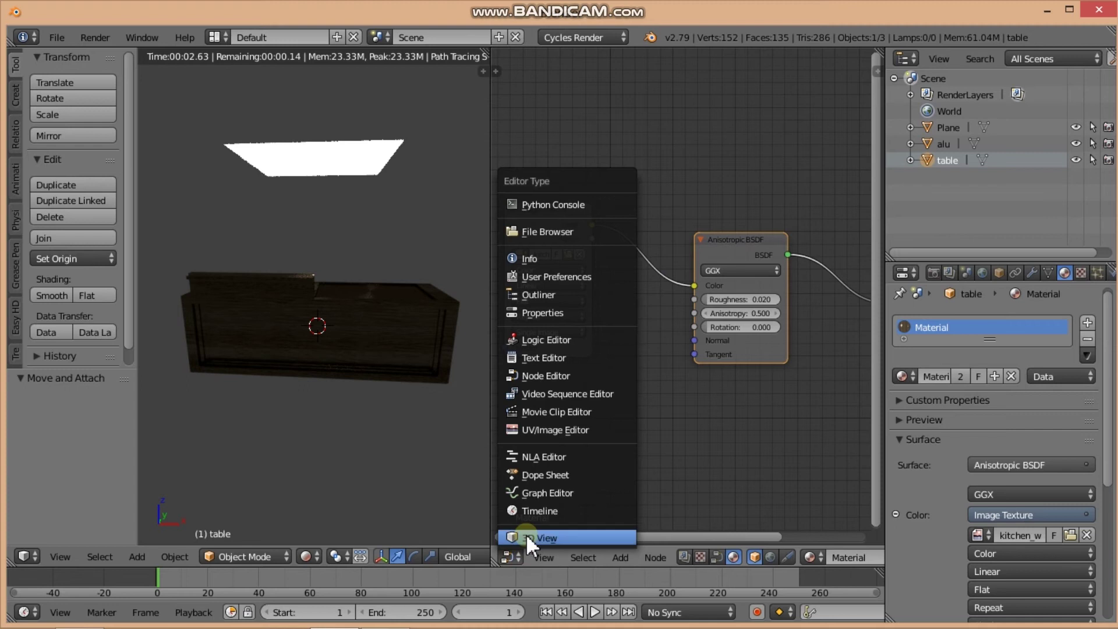
click(523, 537)
right_click(490, 421)
click(490, 421)
click(528, 407)
mouse_move(527, 407)
middle_down()
mouse_move(553, 396)
mouse_move(554, 416)
middle_up()
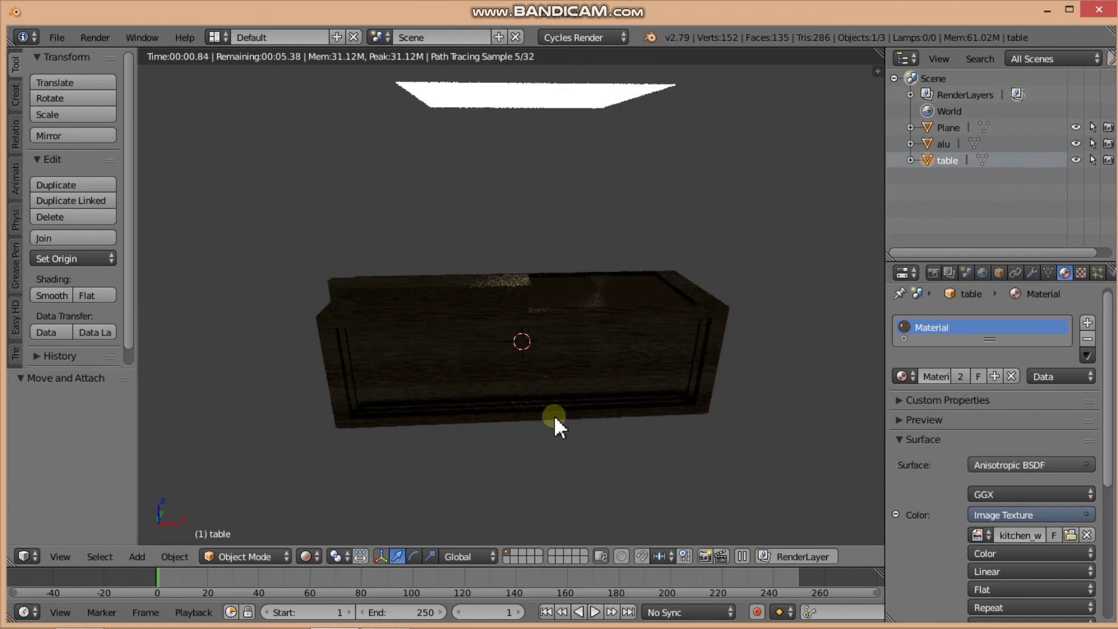
key(shift+z)
middle_drag(543, 419, 539, 435)
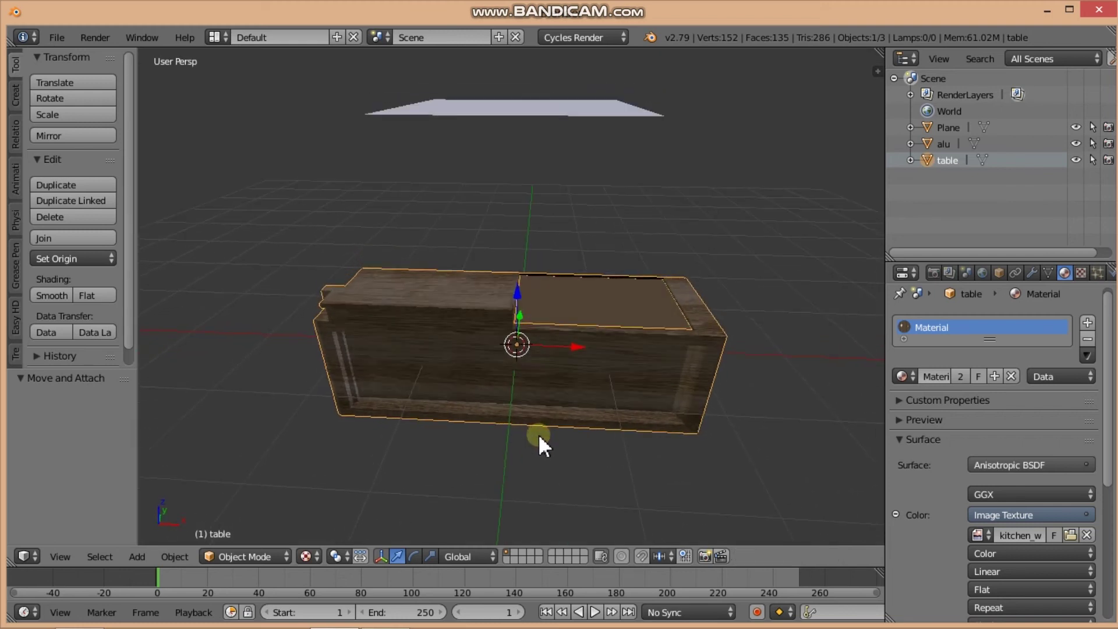
- Select the alu piece and remove its shared wood material
right_click(600, 309)
middle_drag(600, 309, 621, 428)
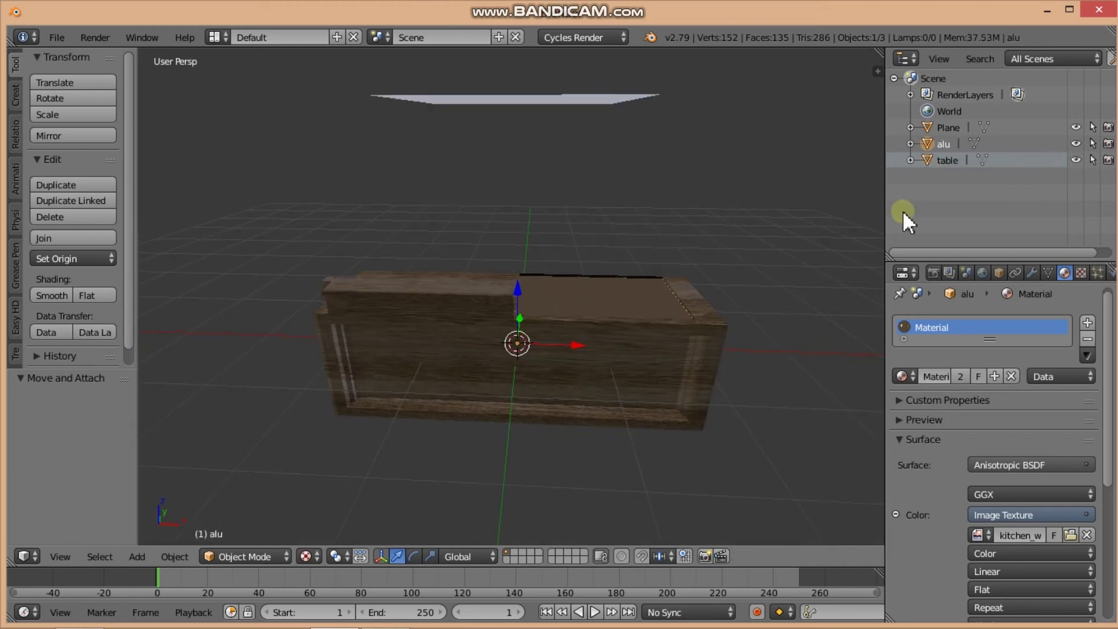
drag(1105, 375, 1103, 361)
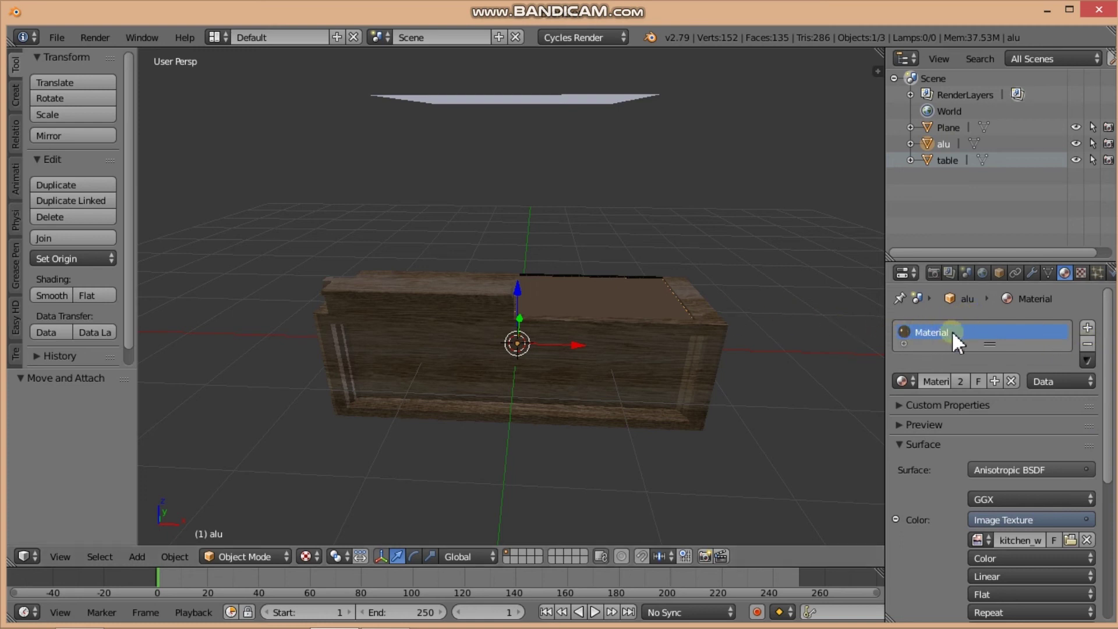
click(1087, 344)
- Create Material.002 for the alu piece with an Anisotropic BSDF surface and roughness 0.02
click(978, 382)
scroll(1025, 437, down, 1)
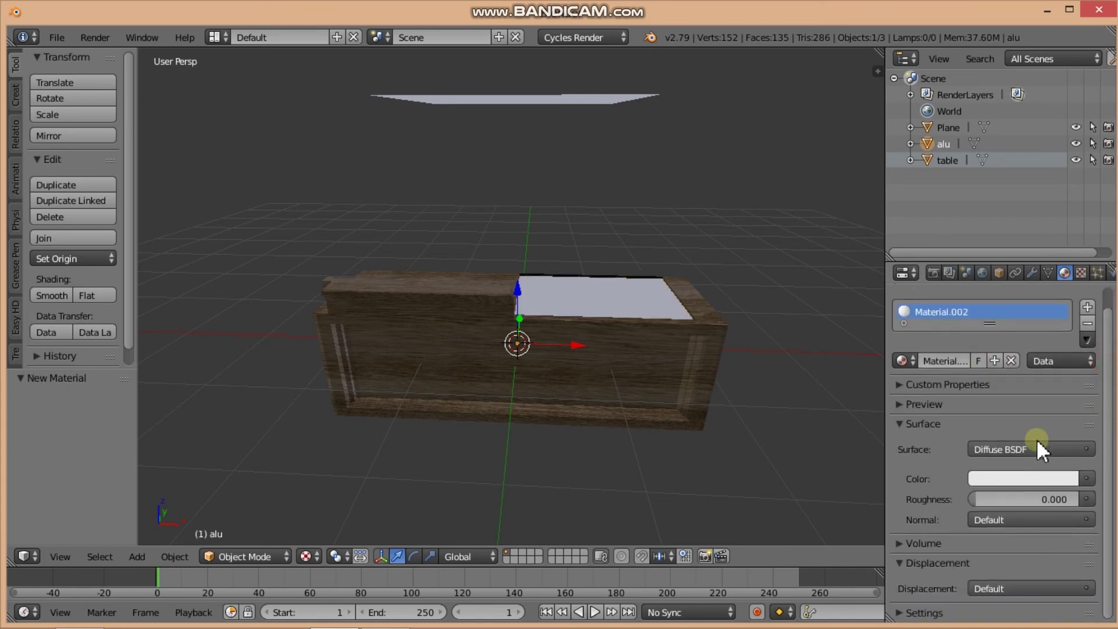
click(999, 449)
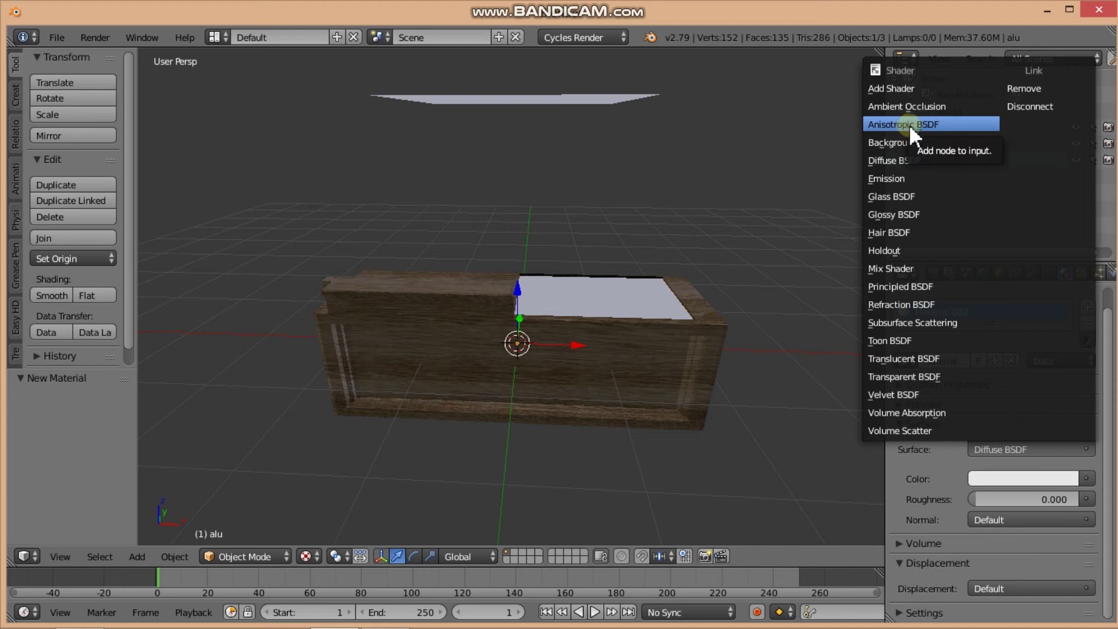
click(938, 124)
middle_drag(802, 299, 819, 295)
click(978, 519)
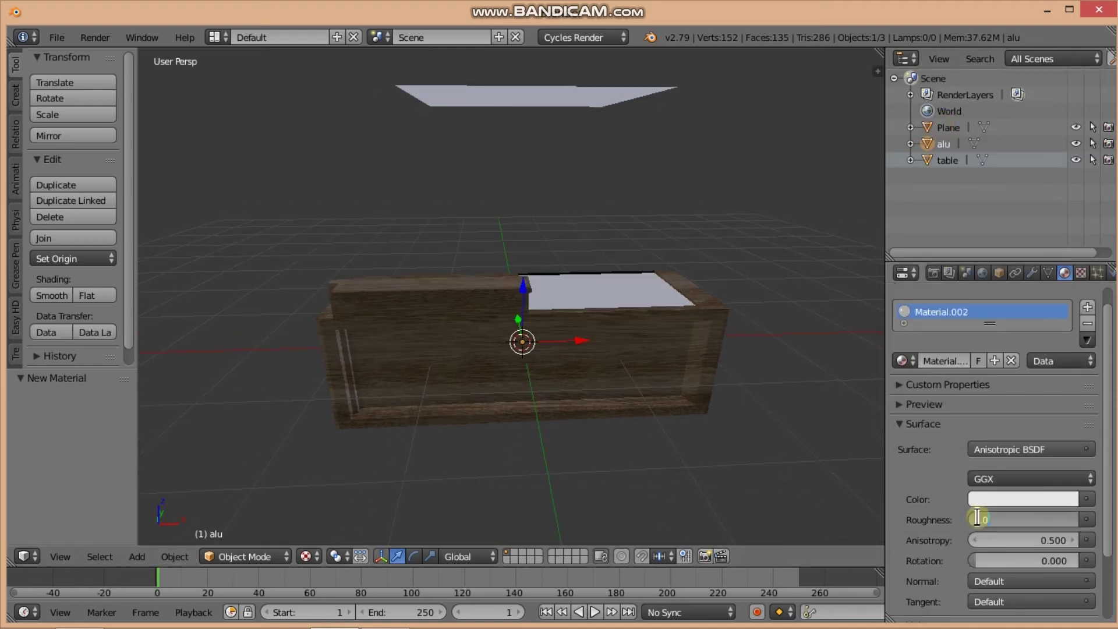
key(BackSpace)
text(0.02)
key(Return)
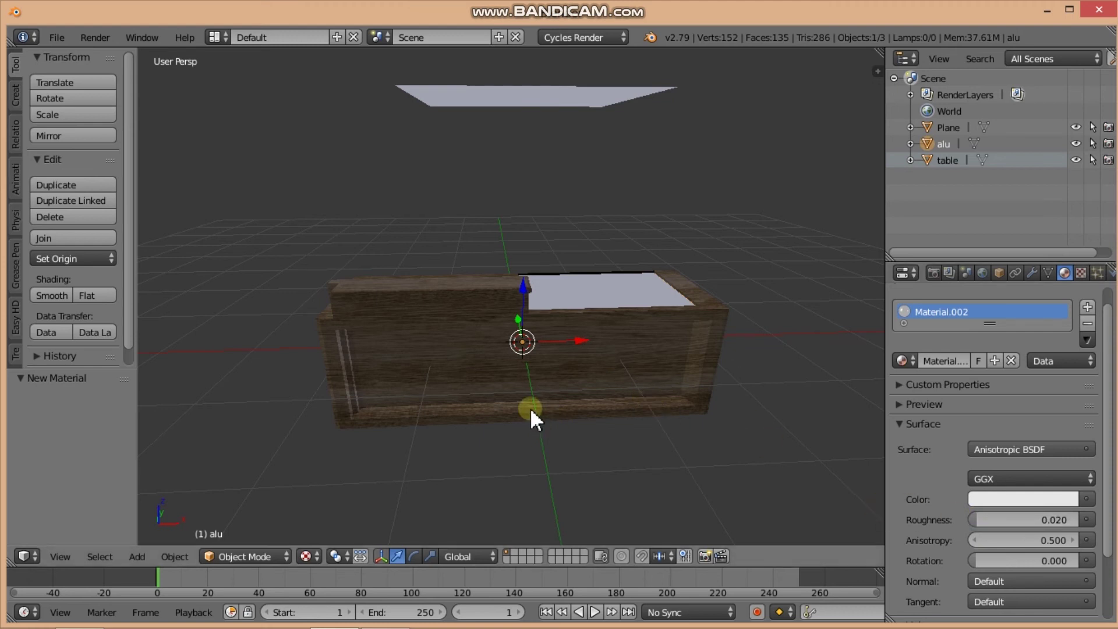
- Switch to rendered preview and set the alu material's roughness to 0.050
key(shift+z)
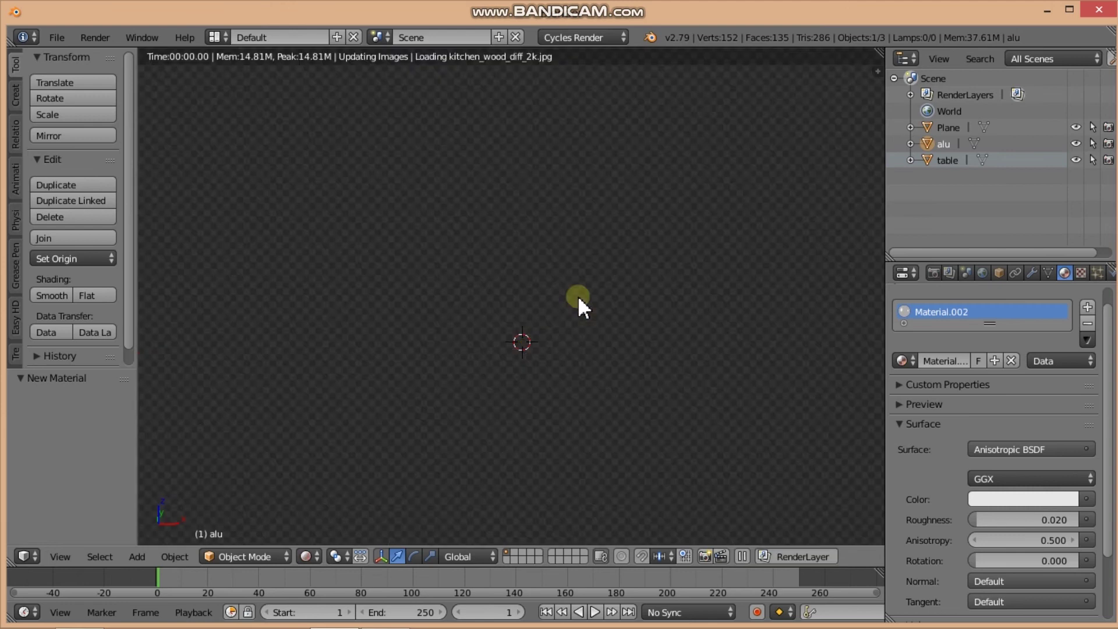
mouse_move(589, 312)
middle_down()
mouse_move(518, 313)
mouse_move(597, 354)
mouse_move(575, 320)
mouse_move(502, 314)
mouse_move(605, 311)
mouse_move(607, 328)
middle_up()
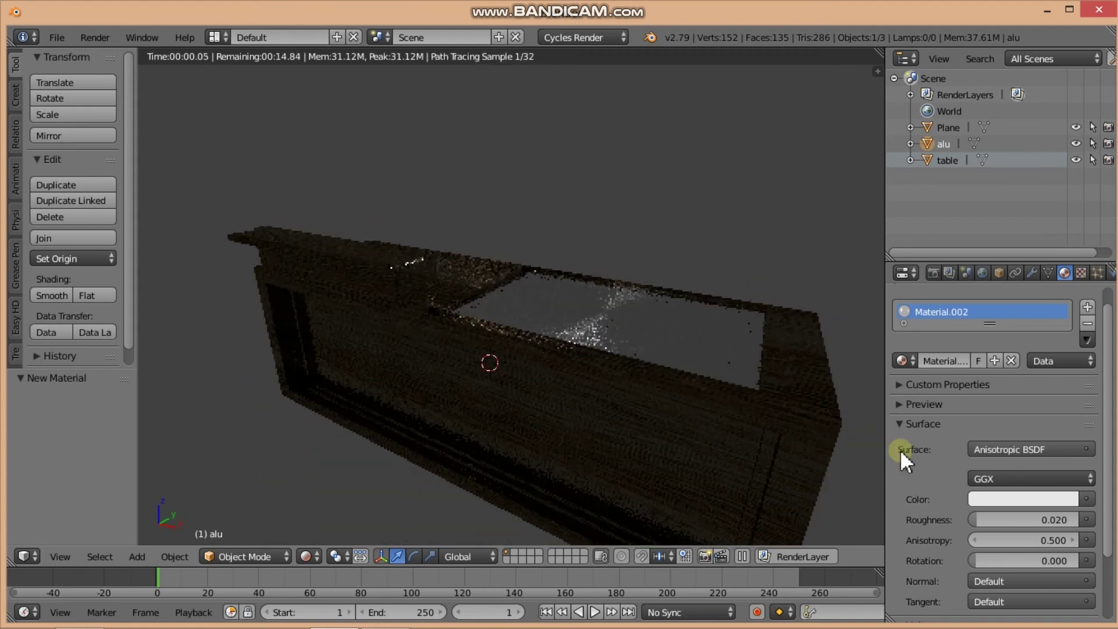
click(984, 518)
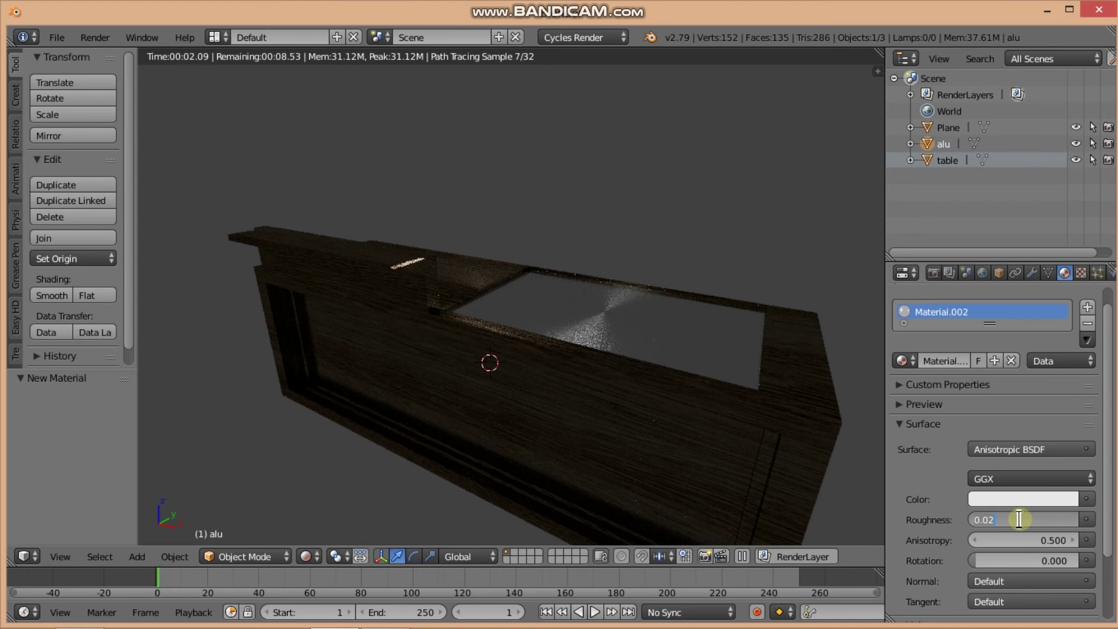
key(BackSpace)
text(0)
key(Return)
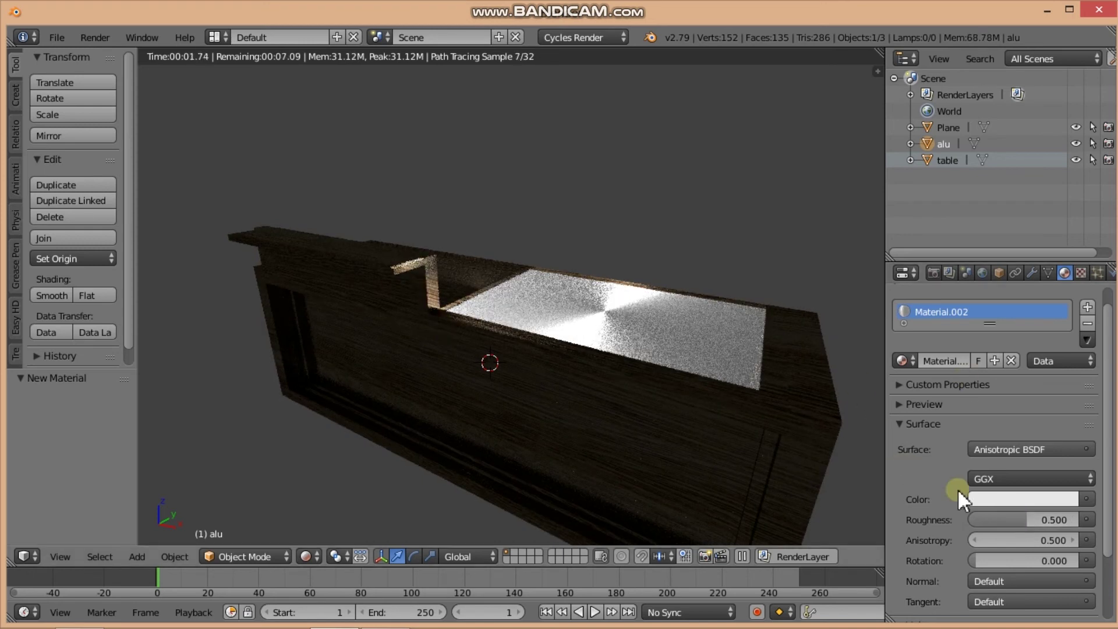
click(1019, 517)
key(BackSpace)
text(05)
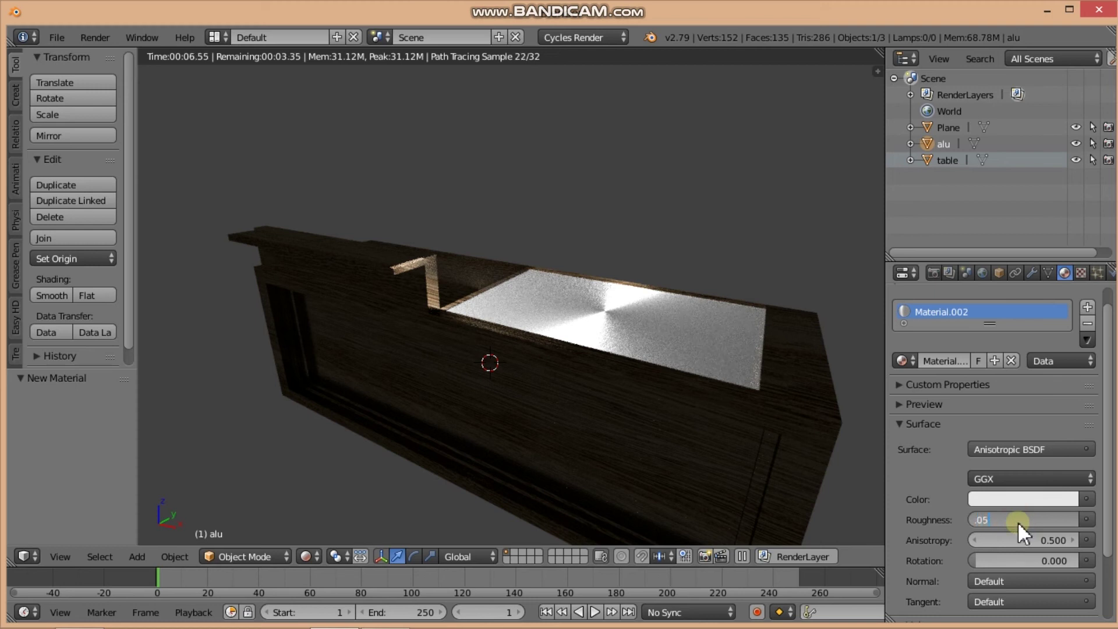
key(Return)
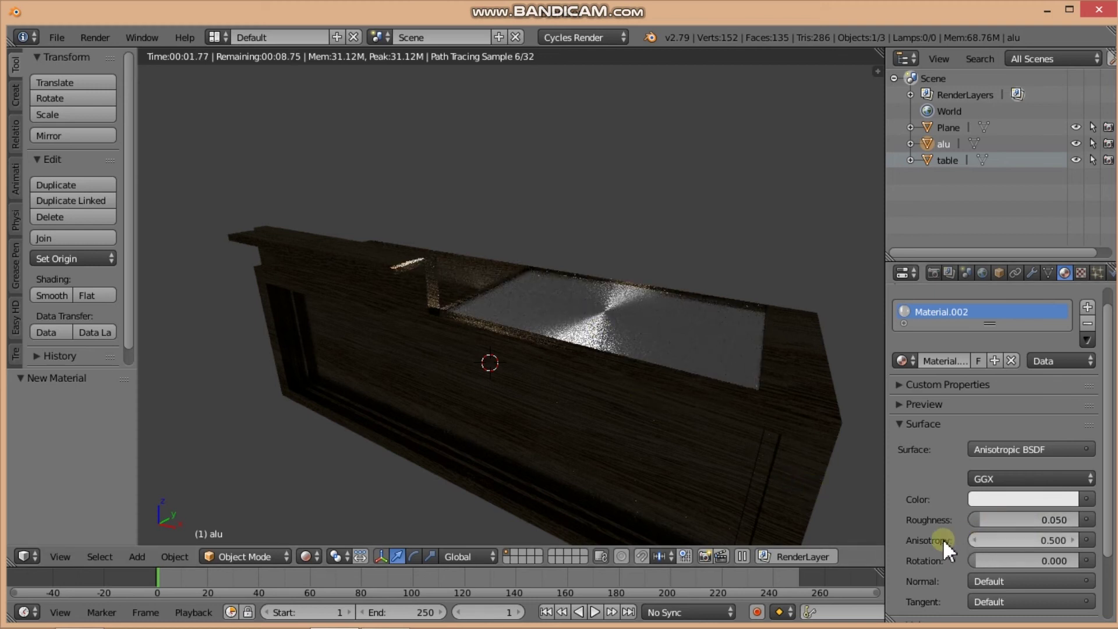
- Set the highlight rotation to 0.250 and orbit to a front-on view of the counter
drag(988, 561, 1015, 562)
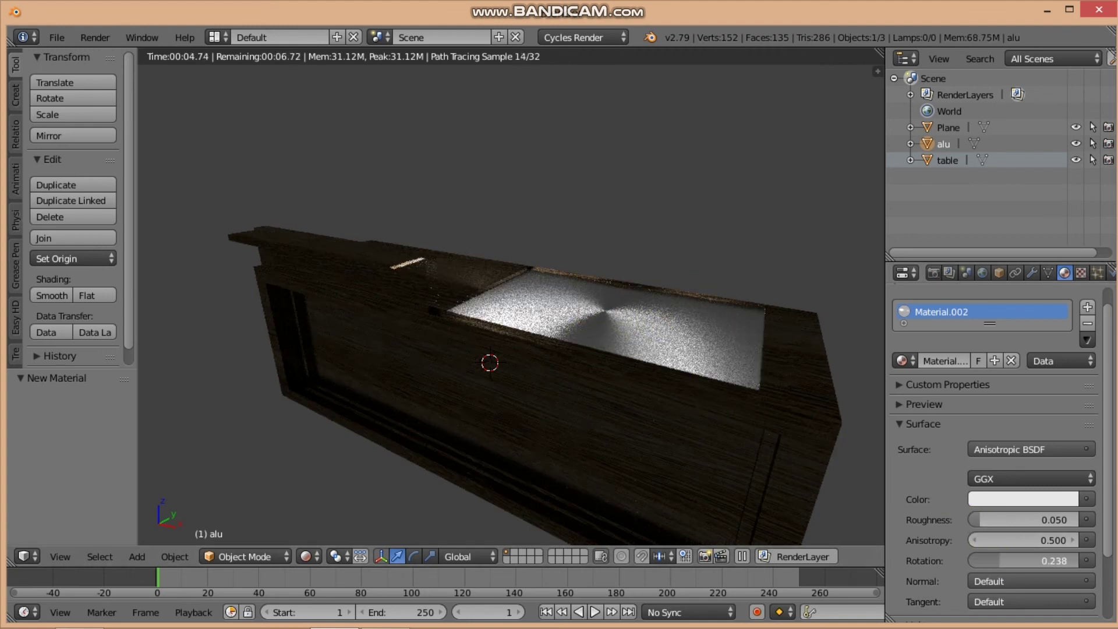
drag(999, 561, 1003, 561)
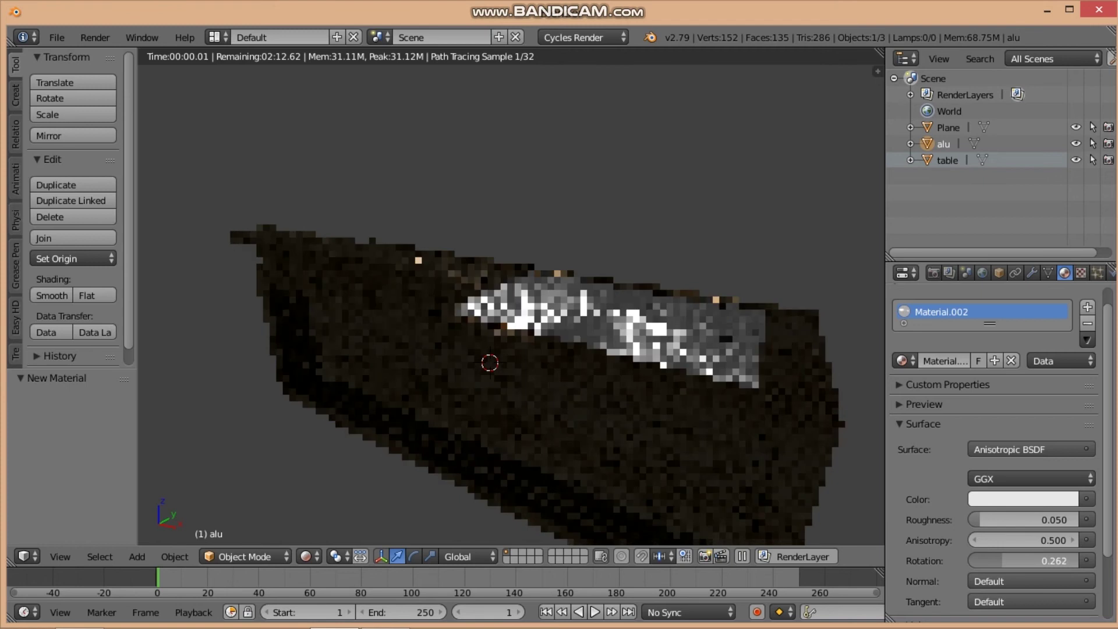
click(1004, 559)
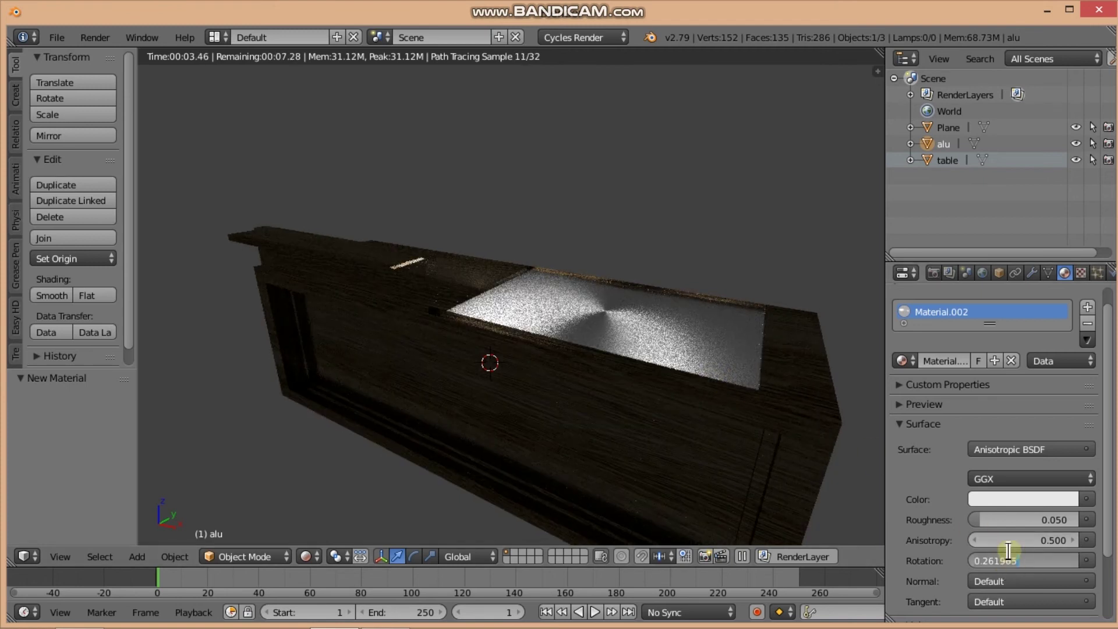
text(0.25)
key(Return)
scroll(596, 311, down, 3)
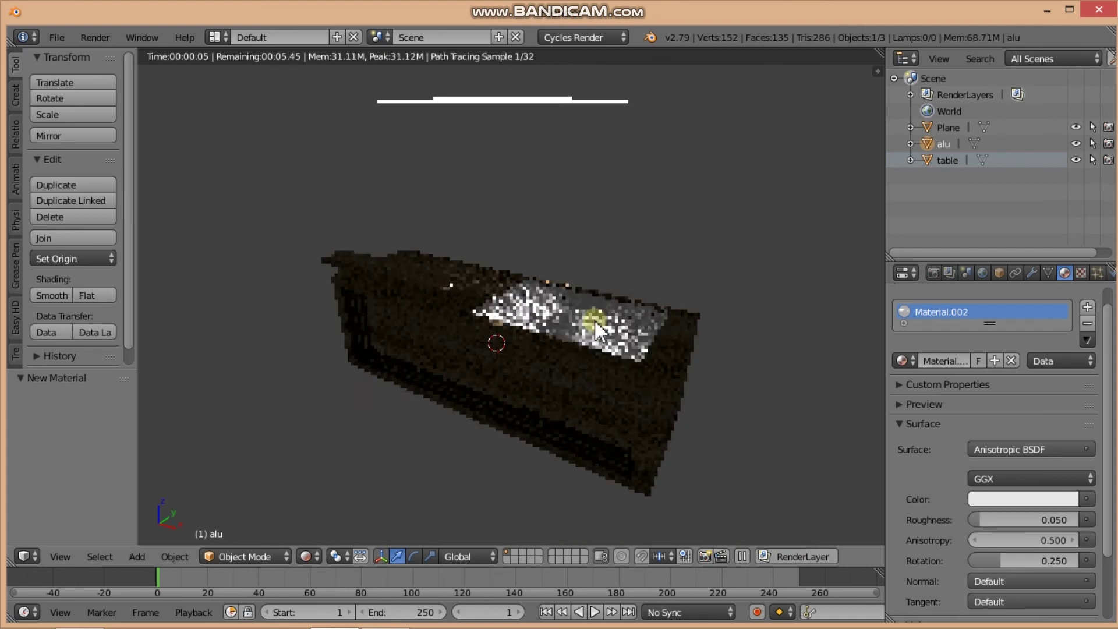
middle_drag(594, 319, 604, 292)
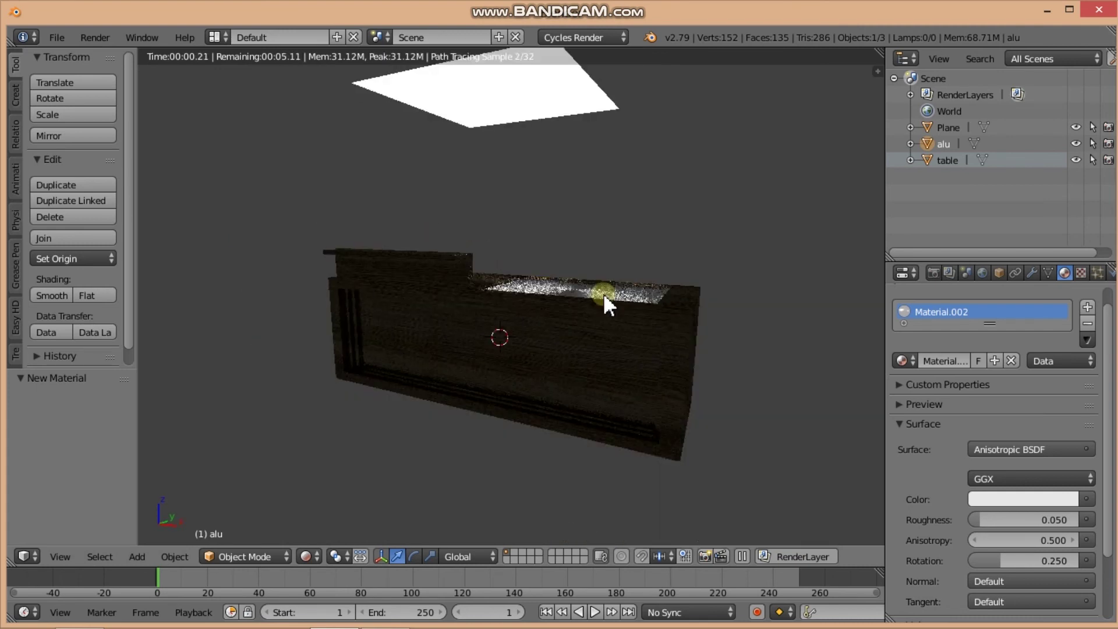
click(318, 553)
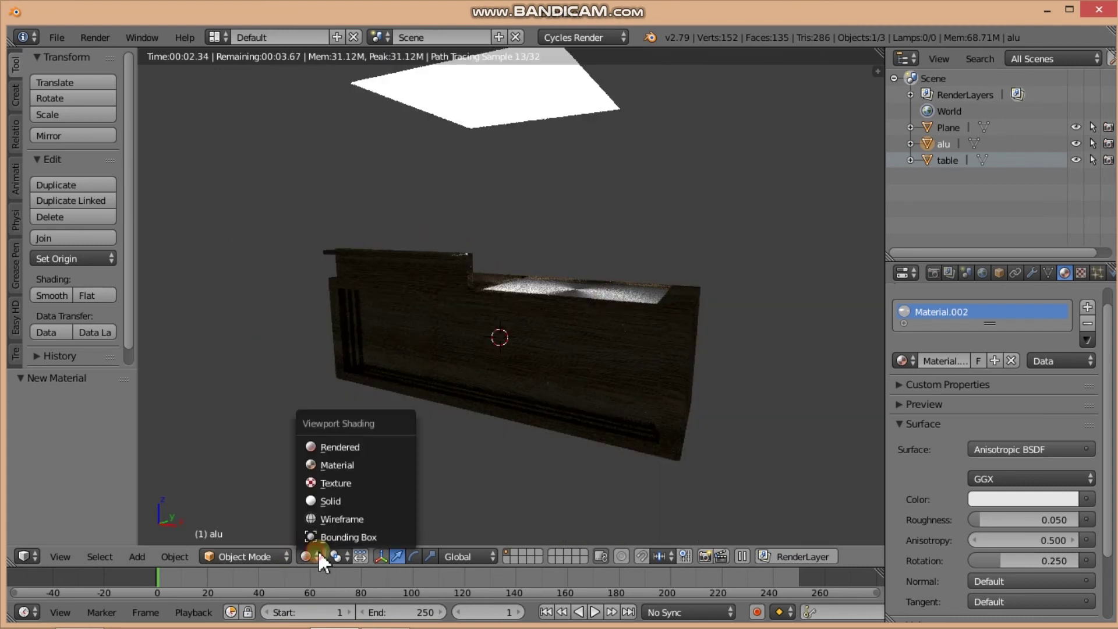
- In solid shading, move the overhead light plane along X and tilt it about Y
click(333, 500)
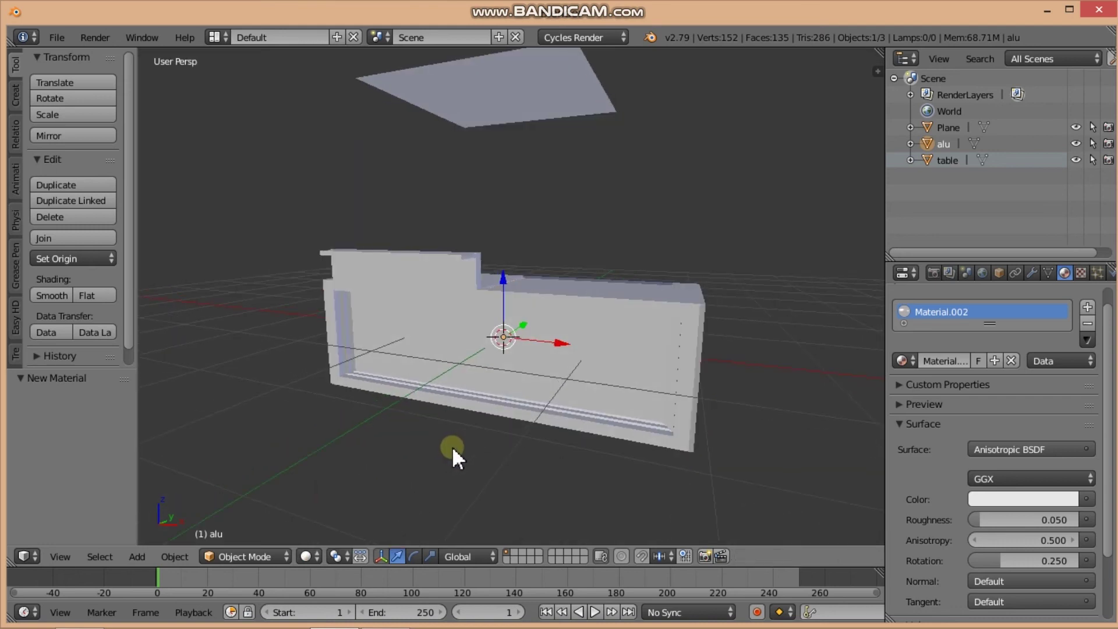
mouse_move(721, 247)
middle_down()
mouse_move(711, 256)
mouse_move(722, 268)
mouse_move(704, 250)
mouse_move(785, 352)
middle_up()
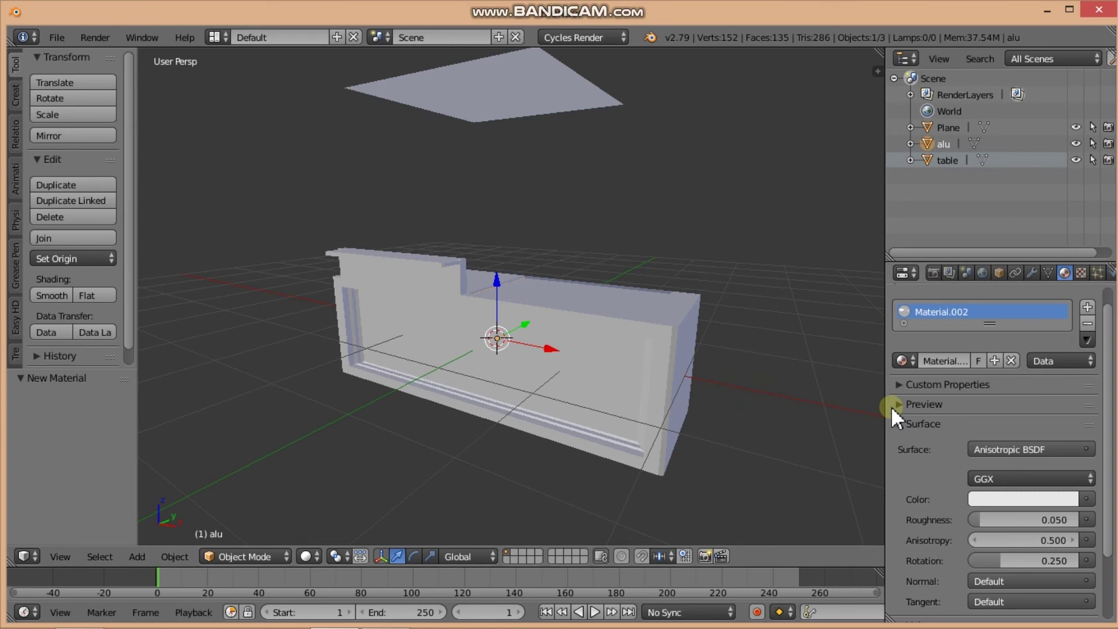
middle_drag(779, 288, 739, 260)
right_click(515, 96)
middle_drag(515, 96, 589, 160)
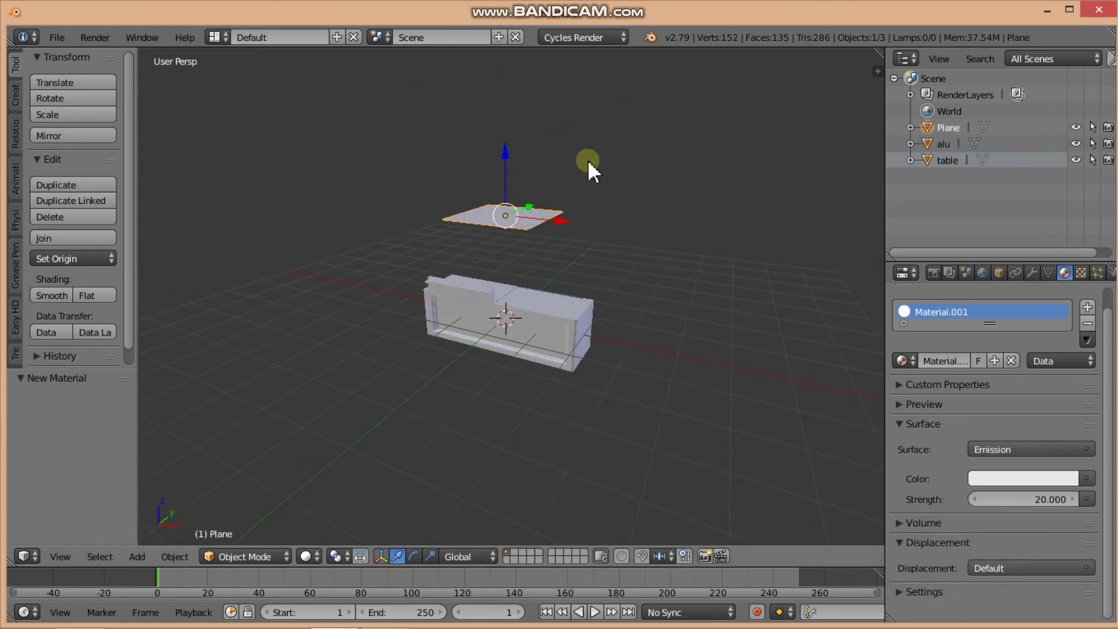
drag(550, 225, 382, 239)
key(r)
key(y)
click(404, 203)
middle_drag(403, 202, 361, 211)
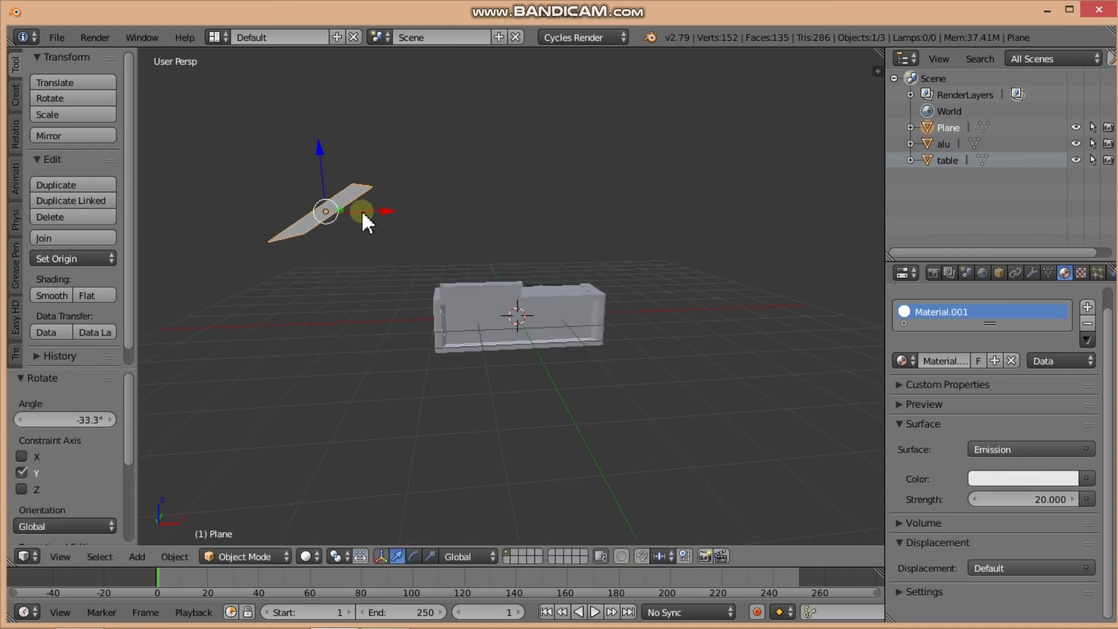
- Duplicate the plane twice, tilting one copy about Y and sliding another along X
key(shift+d)
key(r)
key(y)
click(732, 240)
middle_drag(732, 240, 532, 349)
key(shift+d)
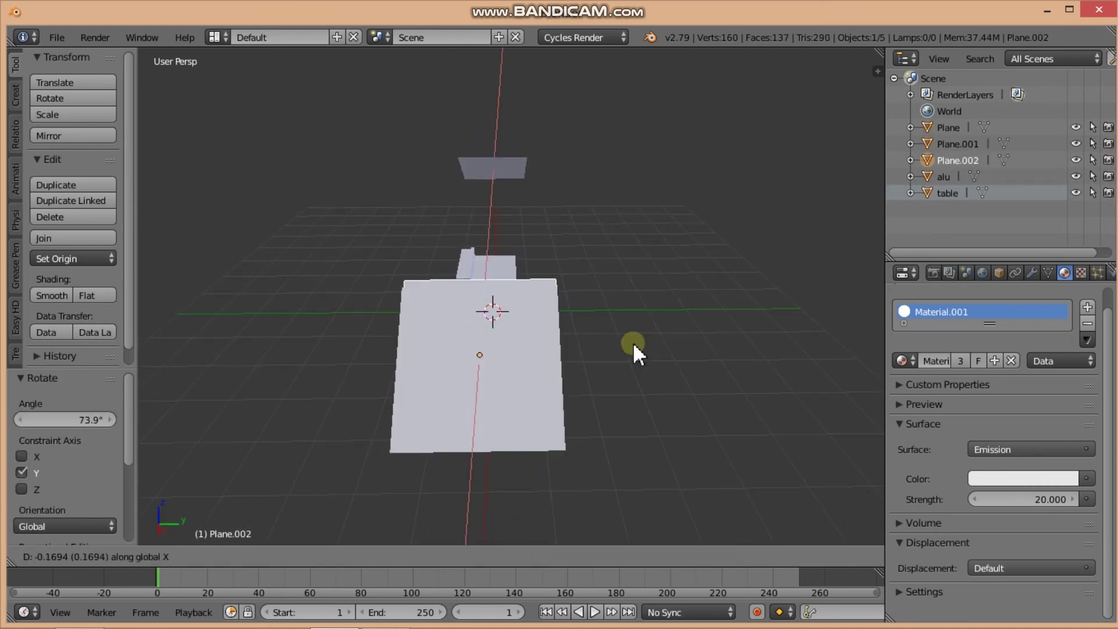
click(633, 342)
middle_drag(633, 341, 409, 278)
key(g)
key(x)
click(672, 280)
middle_drag(672, 279, 417, 305)
- Add a third copy rotated about Z, then tilt the fourth panel 74.4° about X
key(shift+d)
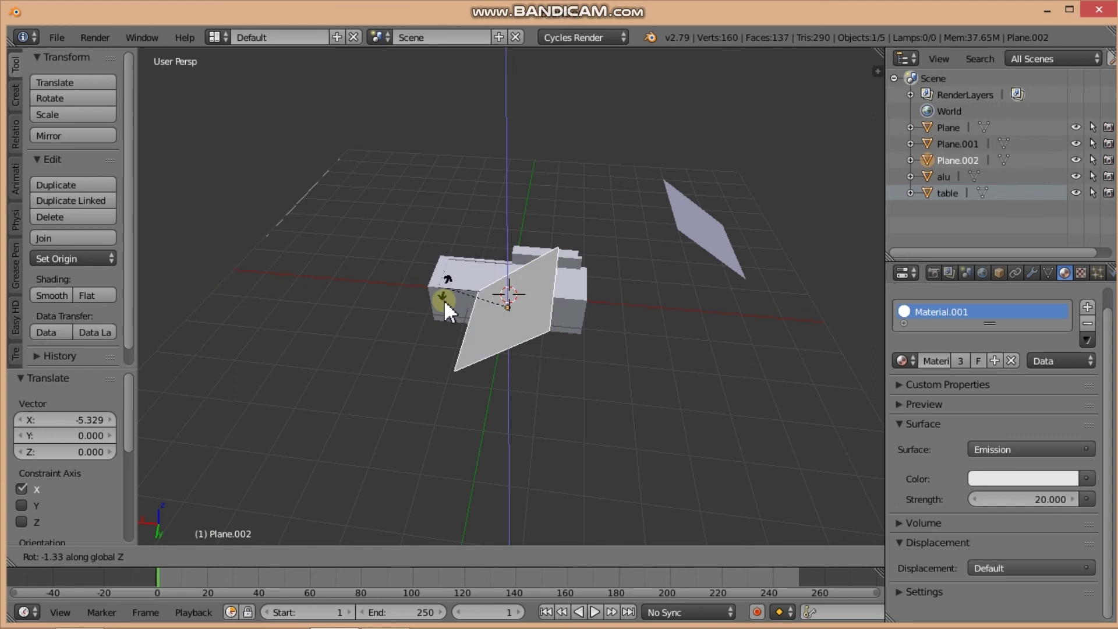
key(r)
key(z)
click(647, 277)
key(g)
click(368, 380)
middle_drag(369, 380, 516, 346)
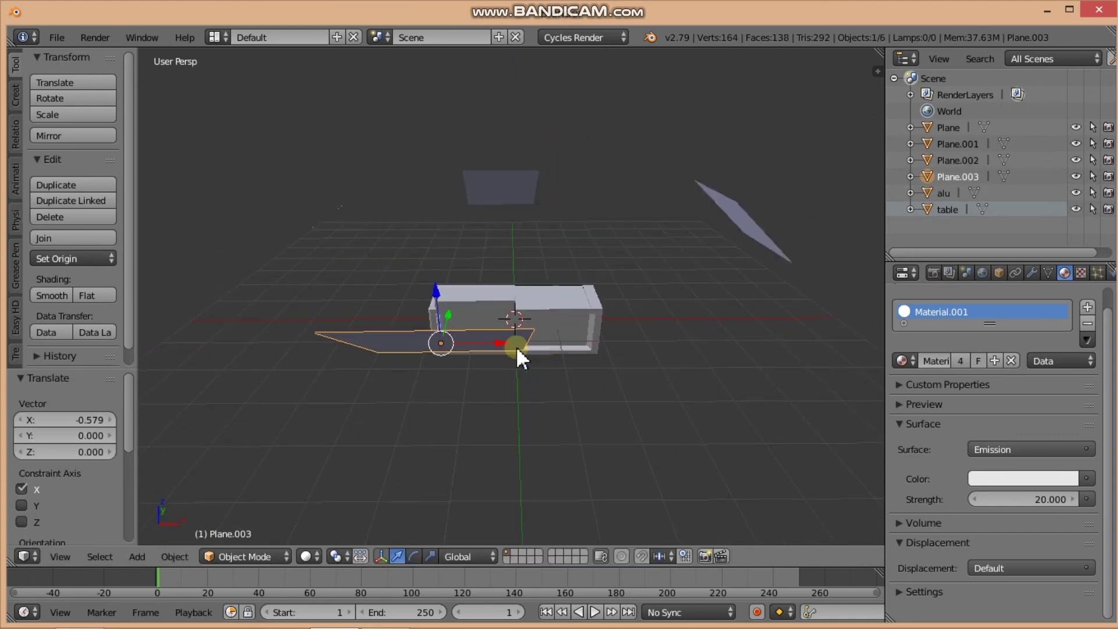
key(r)
key(x)
click(500, 473)
mouse_move(501, 474)
middle_down()
mouse_move(556, 418)
mouse_move(547, 394)
mouse_move(536, 421)
middle_up()
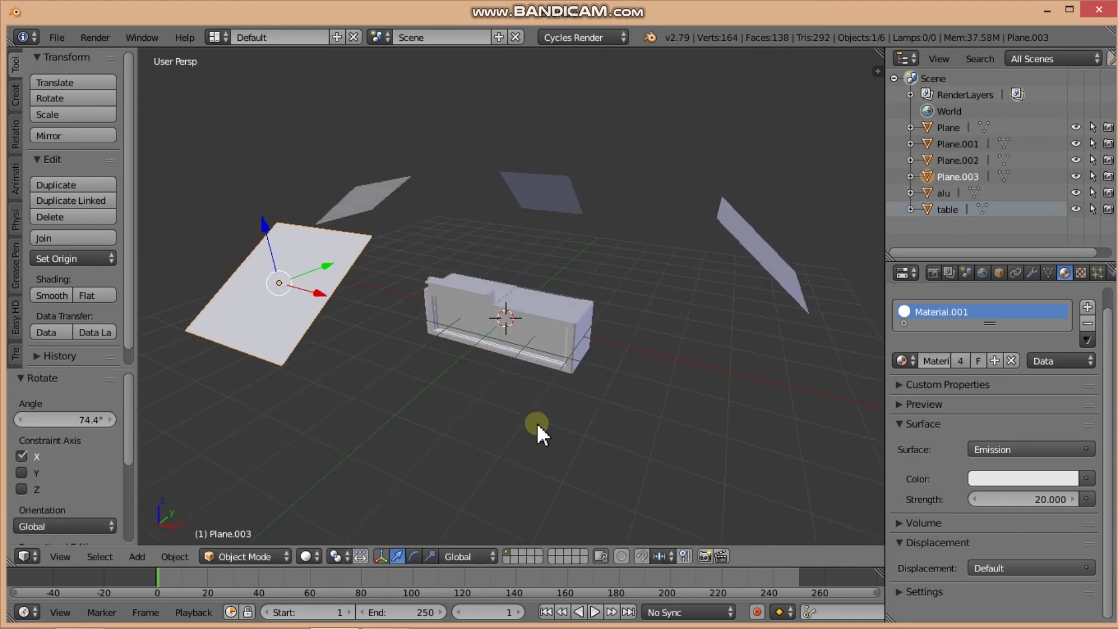
- Add a camera, slide it along Y, then raise it along Z
key(shift+a)
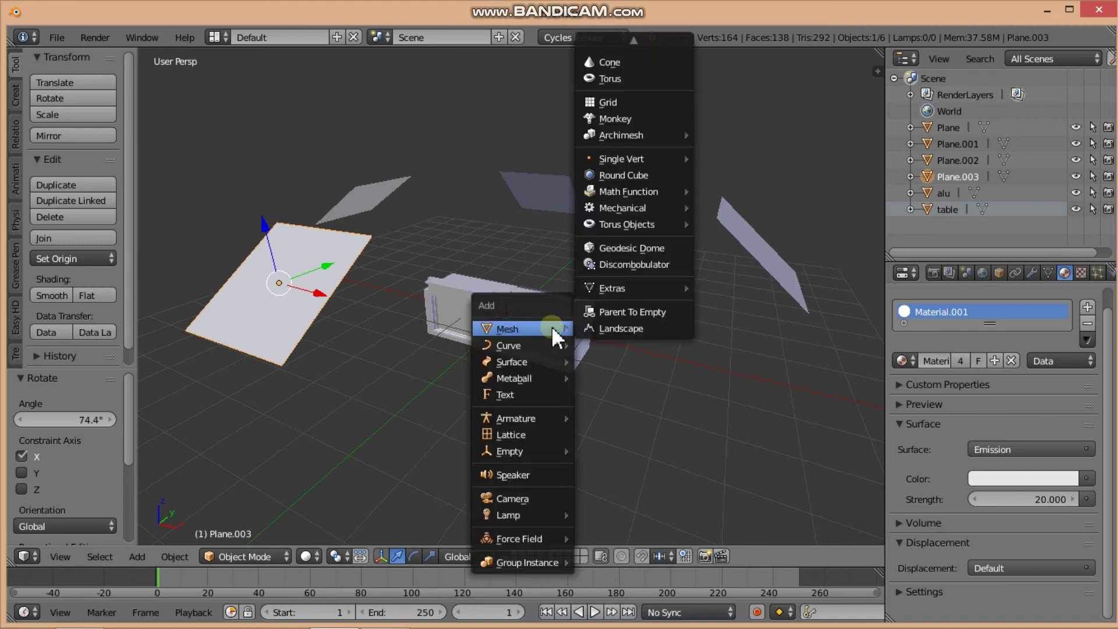
click(520, 498)
mouse_move(585, 340)
middle_down()
mouse_move(560, 345)
mouse_move(526, 323)
mouse_move(539, 302)
middle_up()
key(g)
key(y)
click(396, 320)
key(g)
key(z)
click(373, 299)
- Adjust the camera height again and move it along X to 2.068
key(g)
key(z)
click(394, 314)
scroll(386, 359, up, 3)
key(g)
key(x)
click(404, 445)
middle_drag(405, 445, 434, 407)
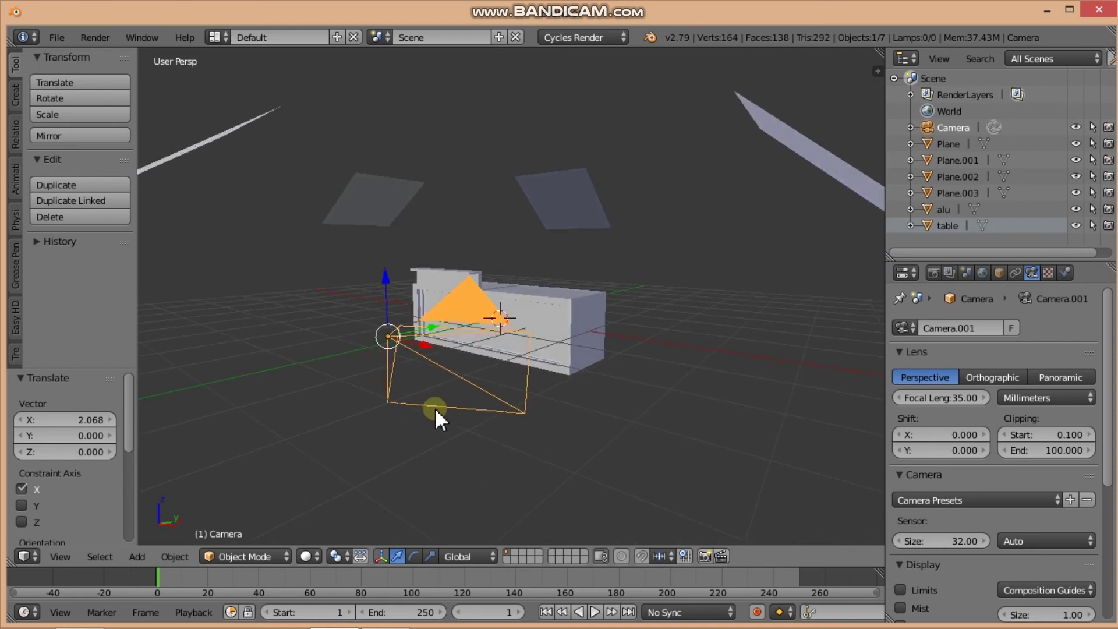
- Look through the camera and walk it until the whole counter is framed from slightly above
key(KP_0)
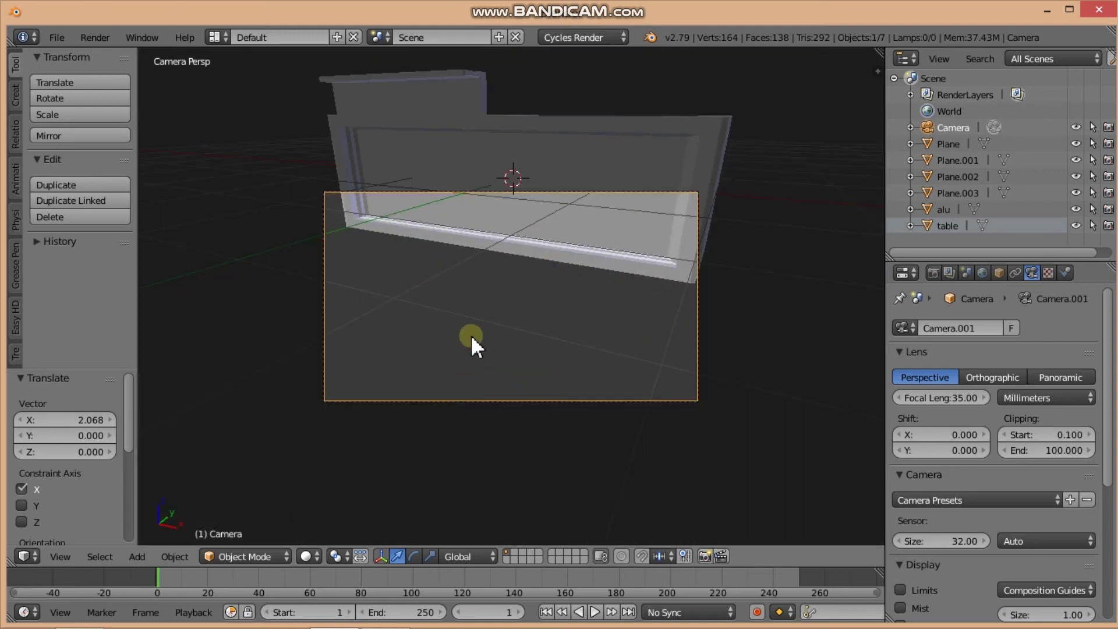
key(shift+f)
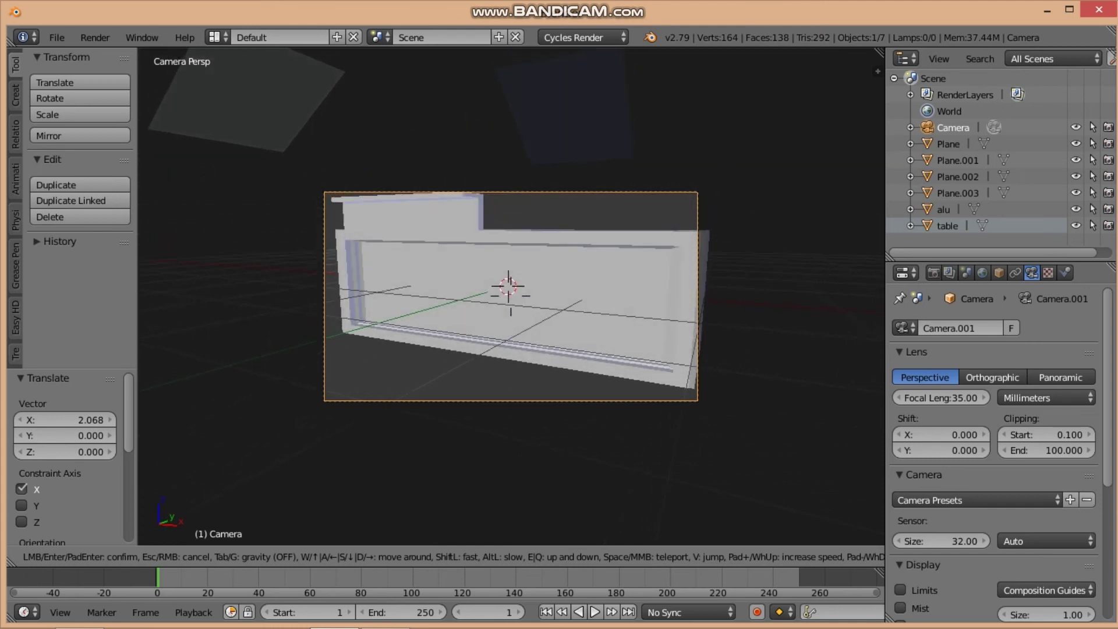
key(q)
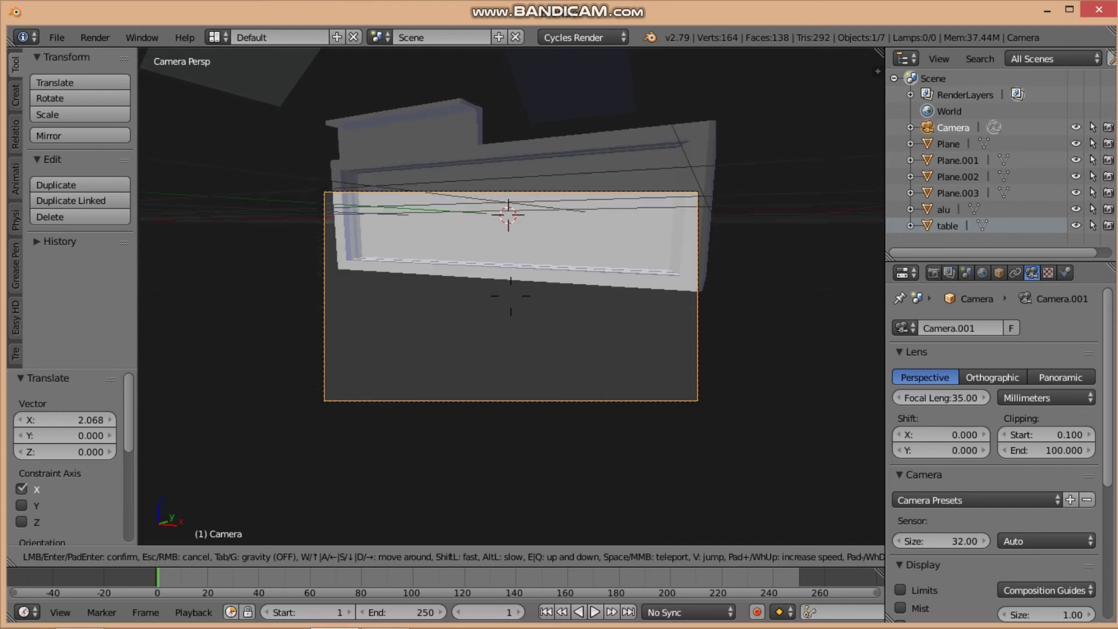
key(w)
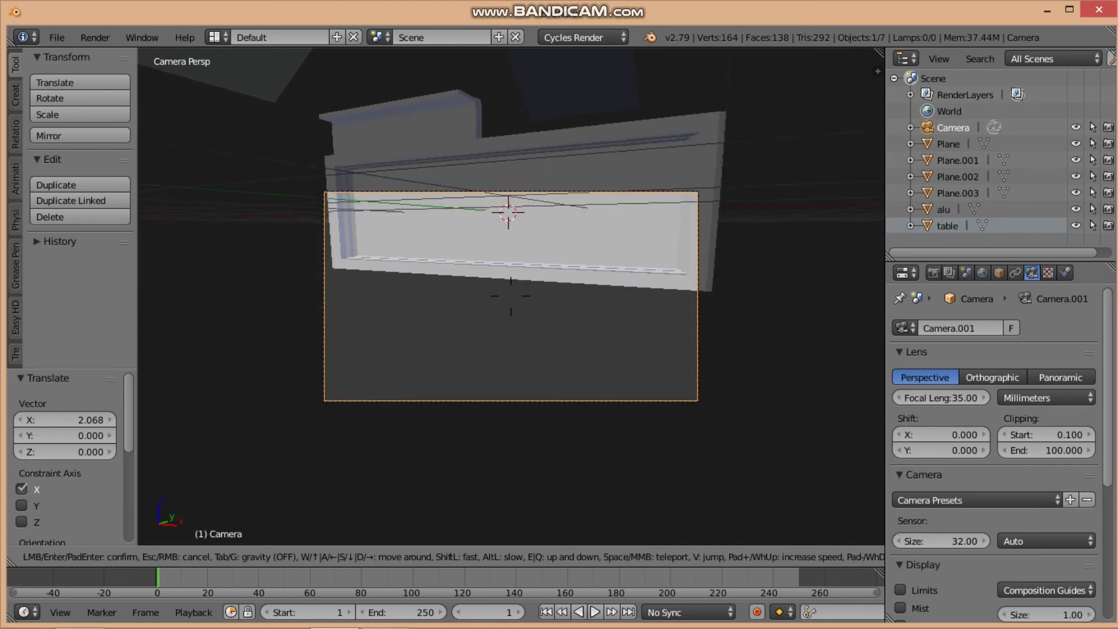
key(e)
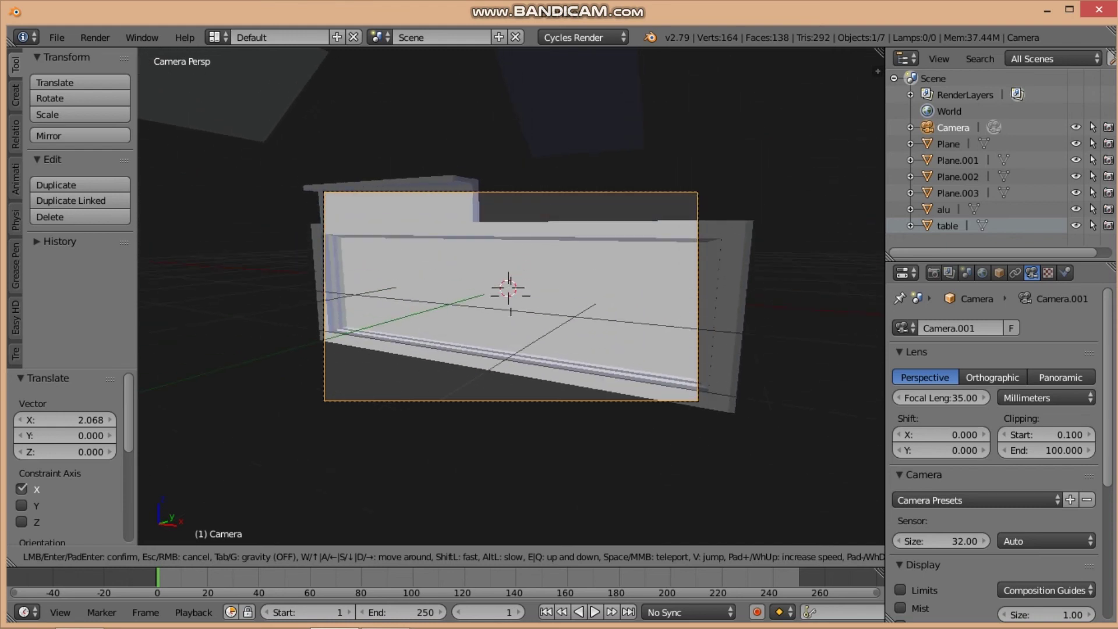
key(a)
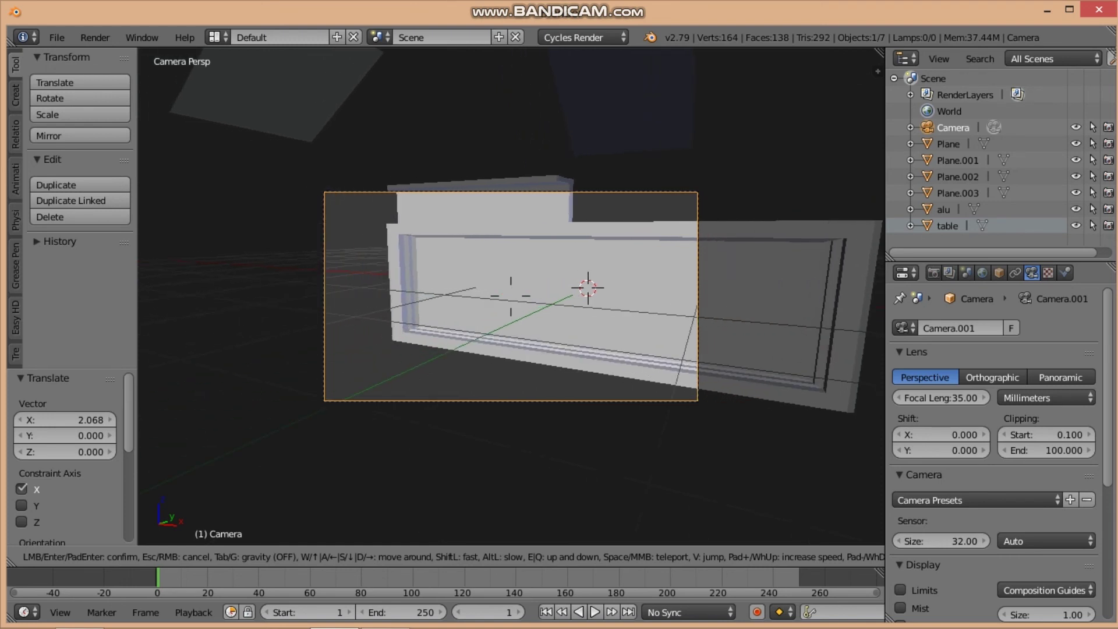
key(d)
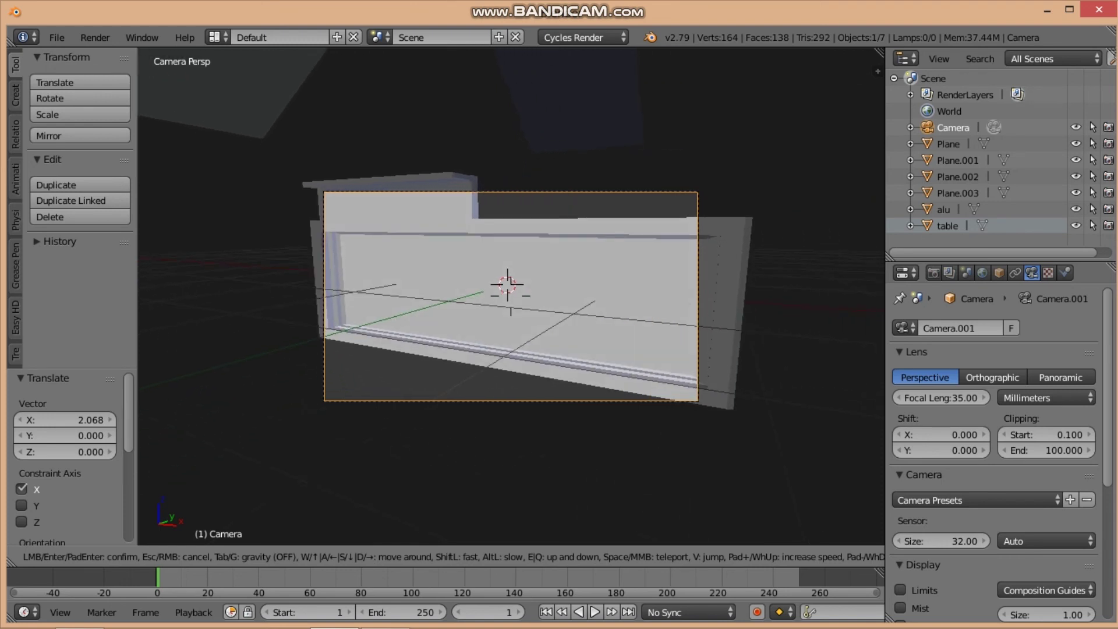
key(s)
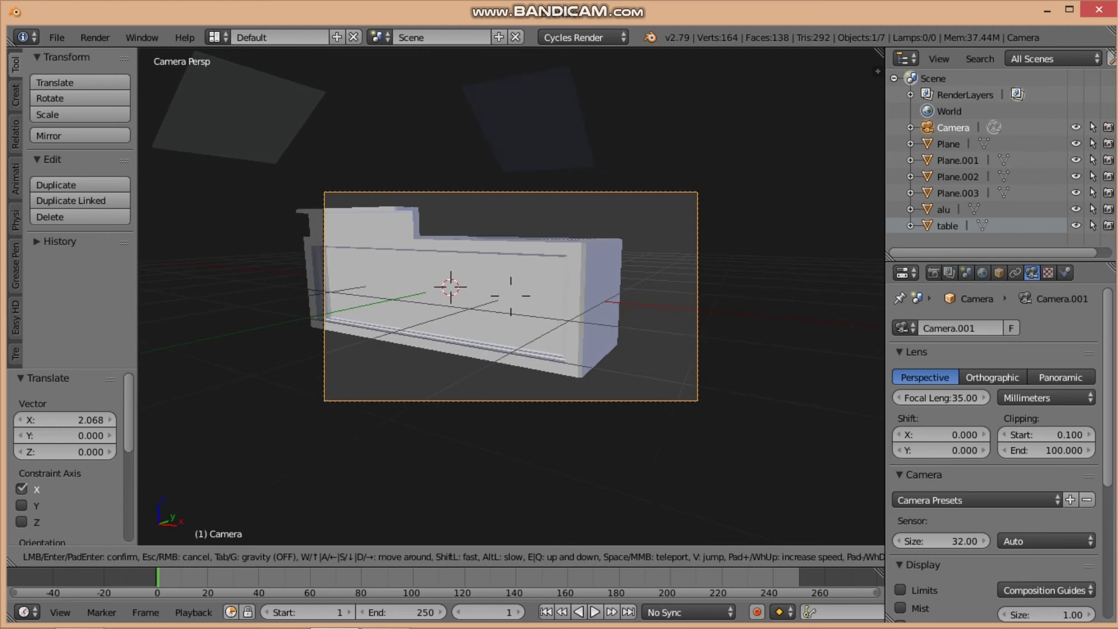
key(a)
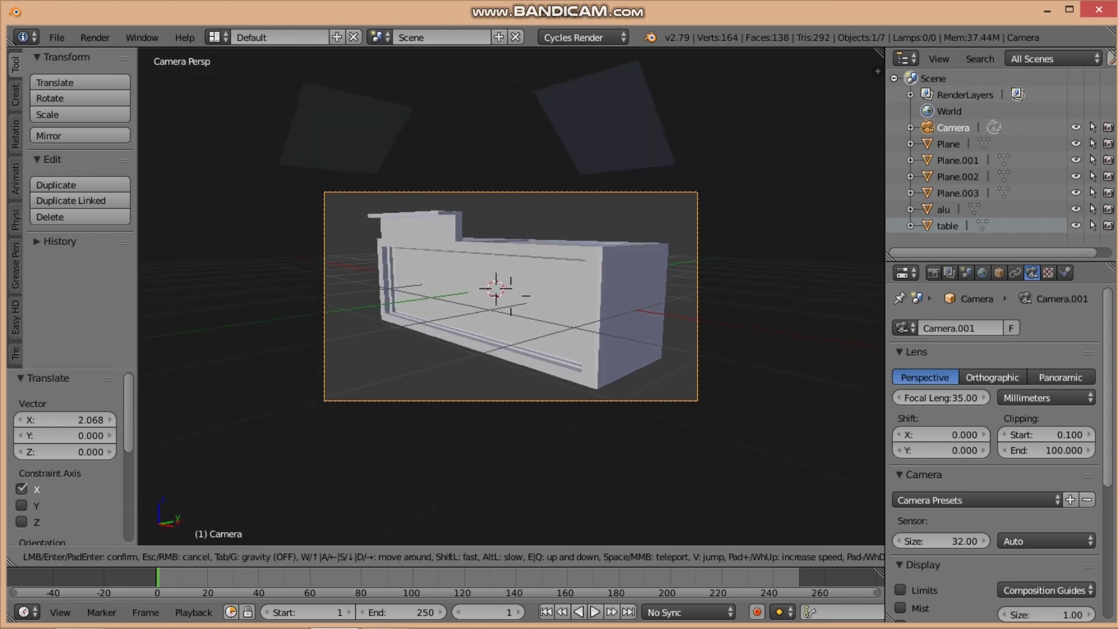
key(w)
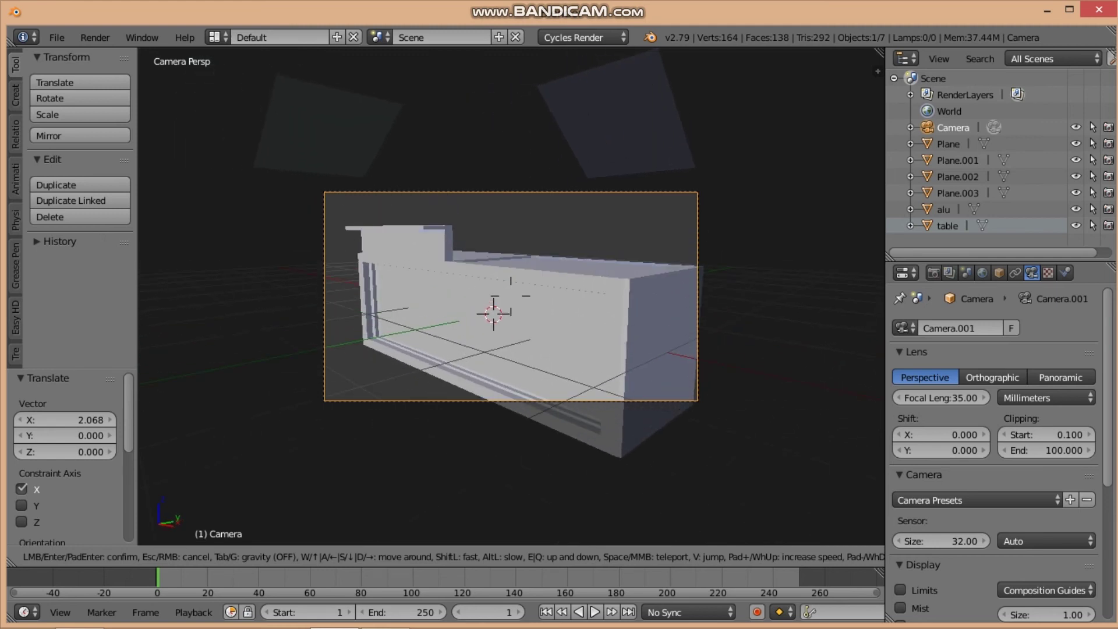
key(e)
key(e)
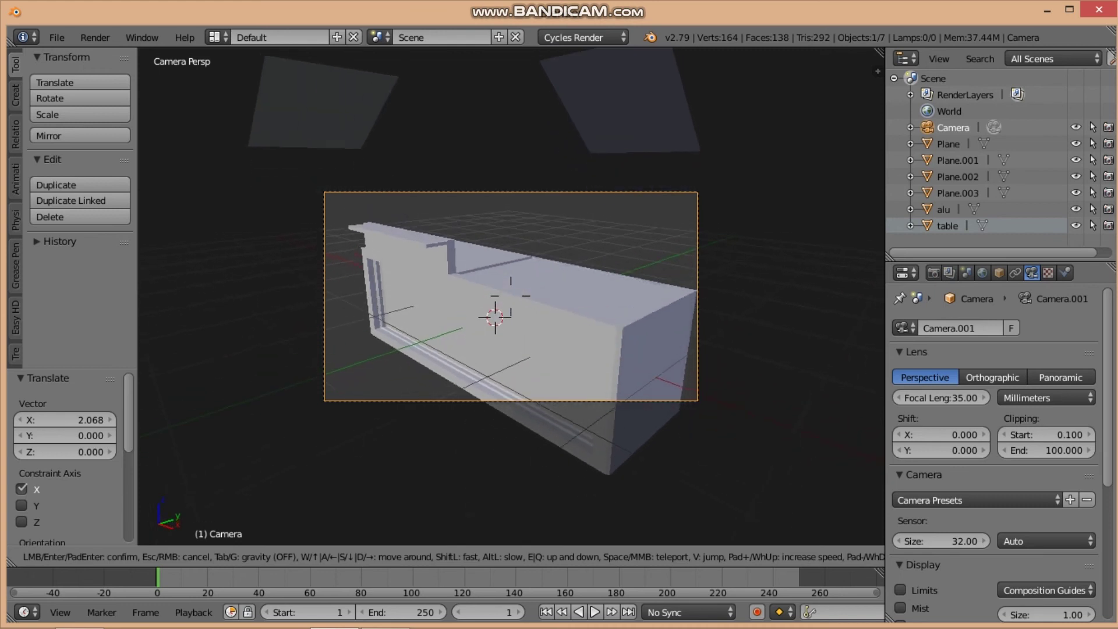
key(a)
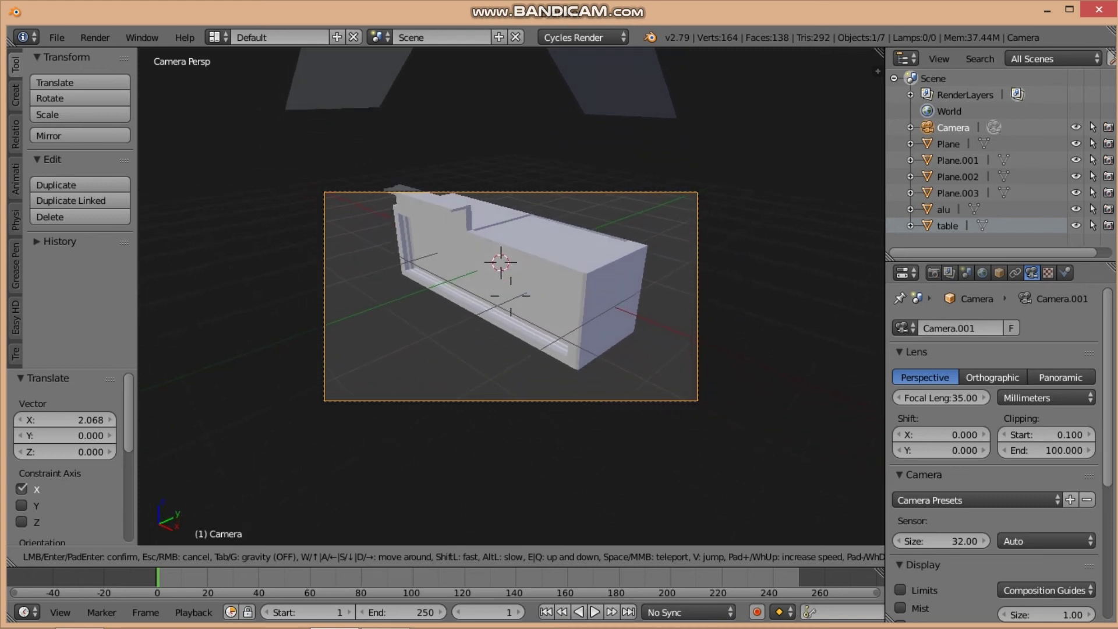
click(511, 295)
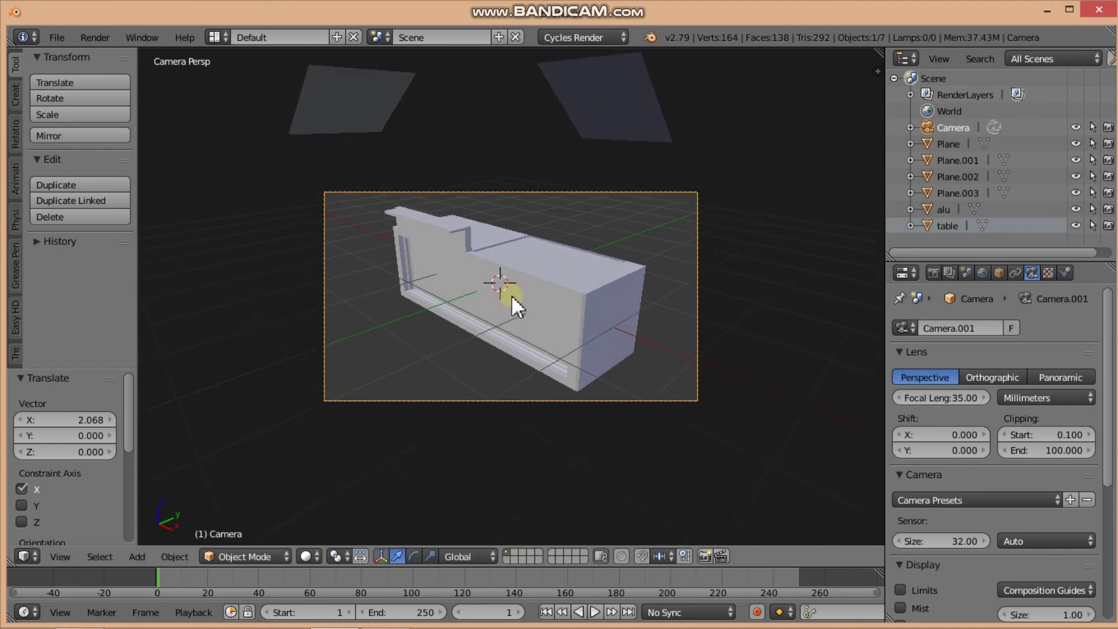
- Set the render resolution width to 1080 px for a square output
click(931, 272)
click(939, 516)
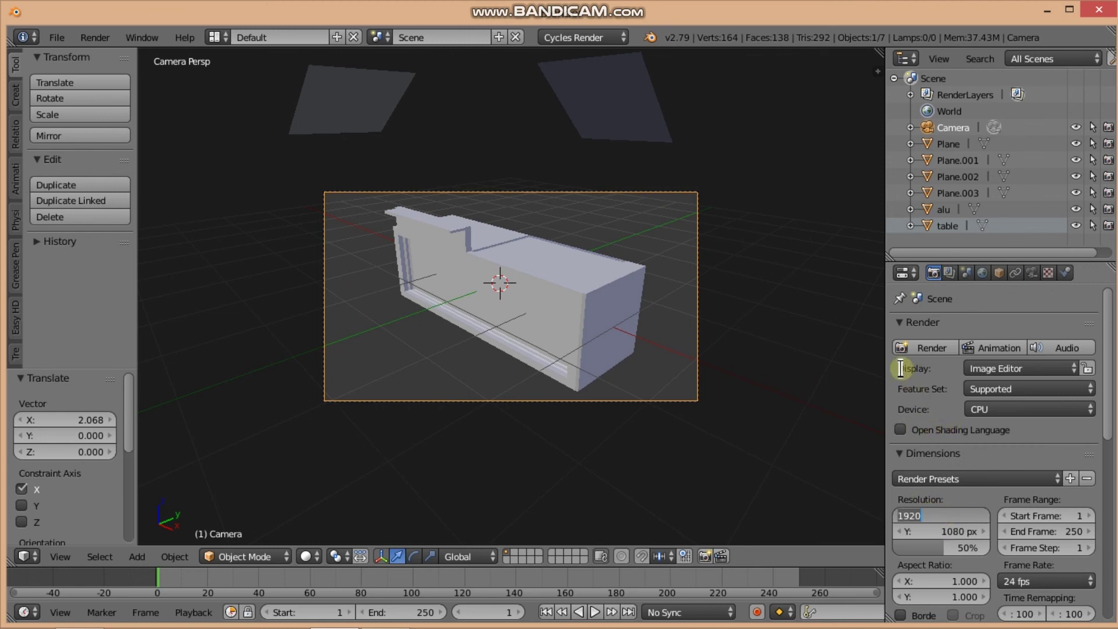
text(1080)
key(Return)
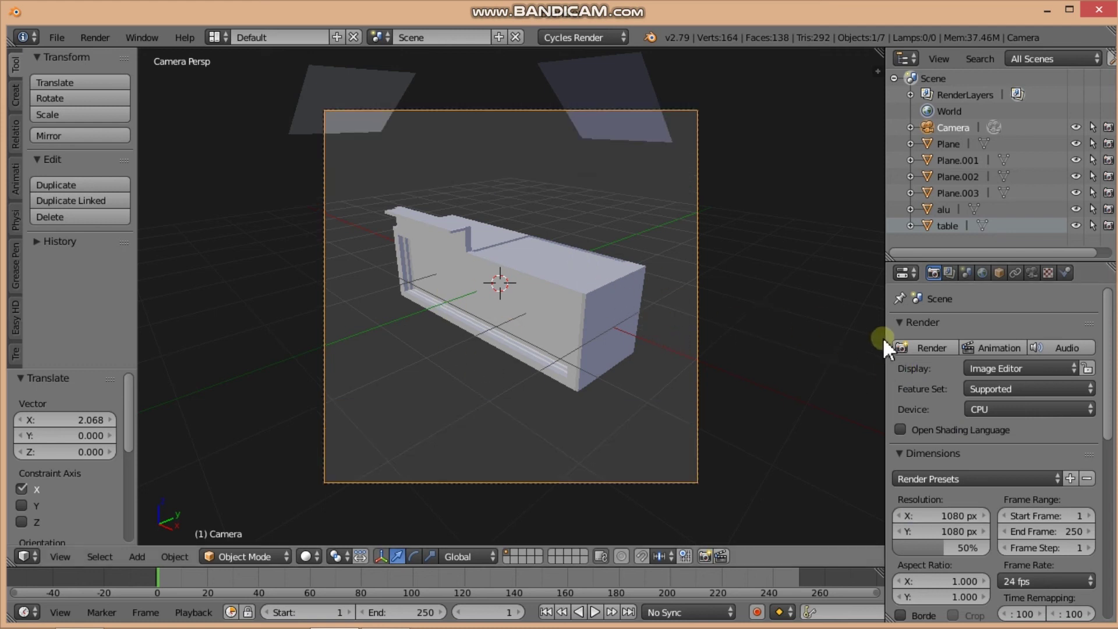
- Set the camera focal length to 50 mm
click(1031, 272)
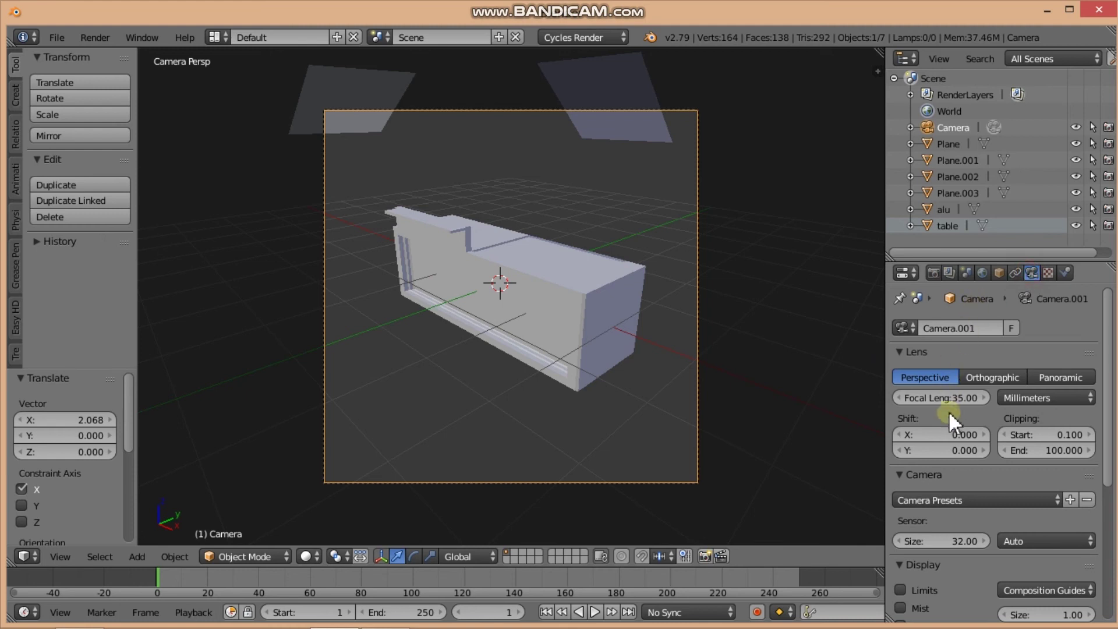
click(941, 397)
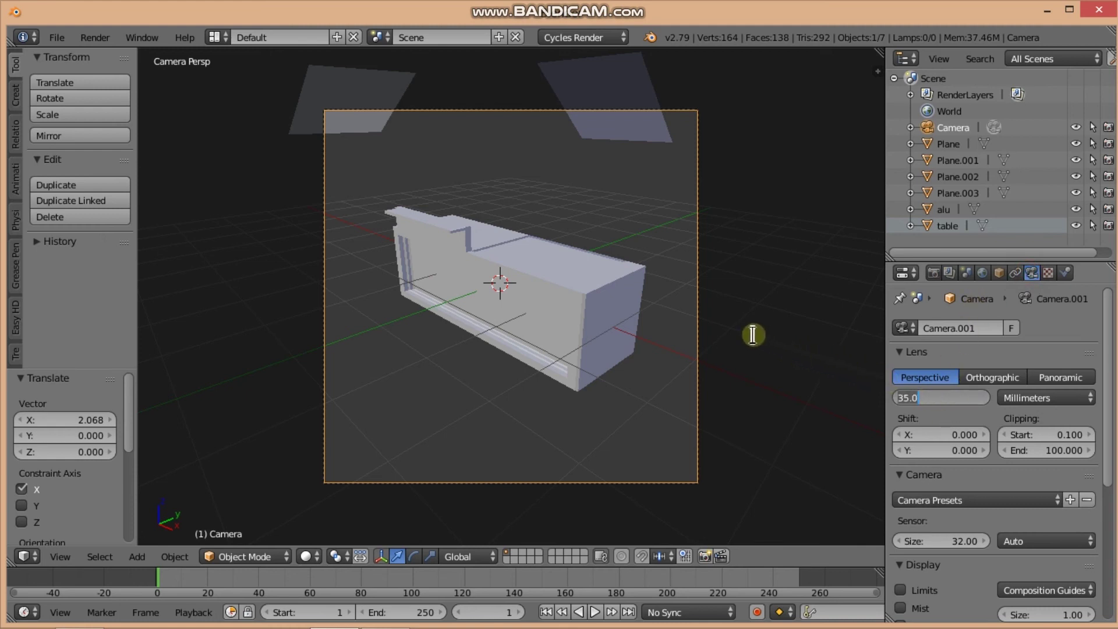
text(50)
key(Return)
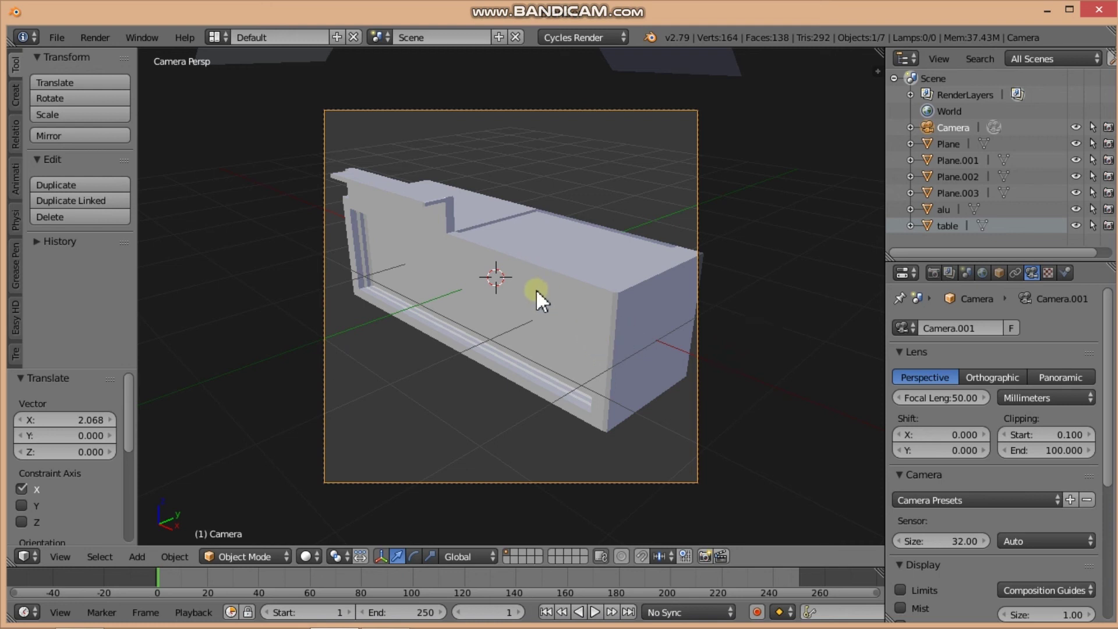
- Pull the camera back slightly, switch to rendered shading, and select the counter
key(shift+f)
key(s)
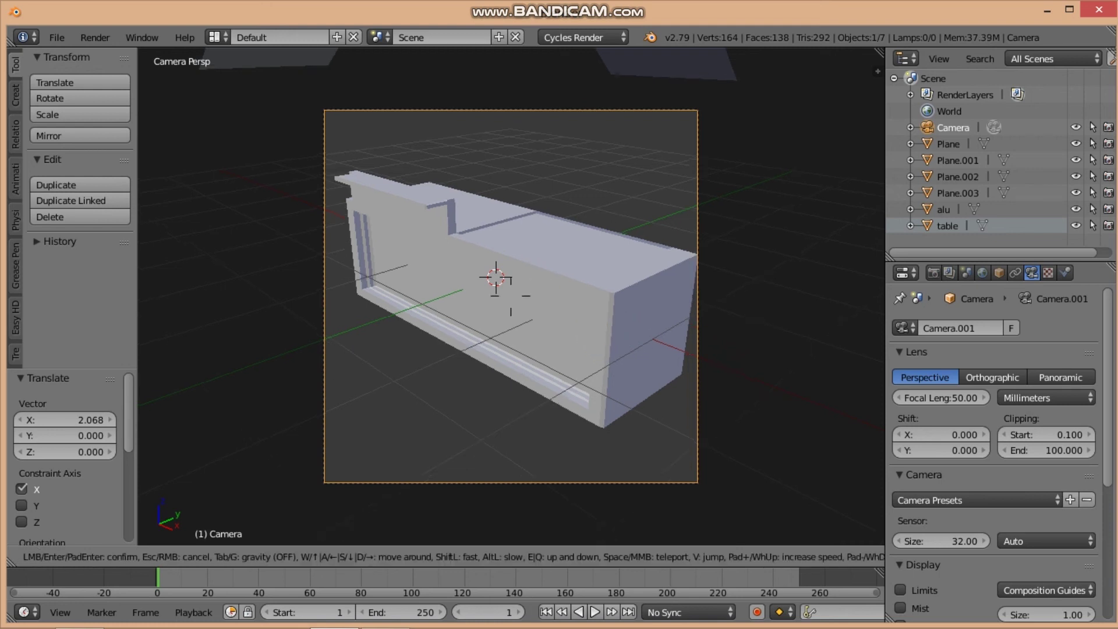
click(510, 294)
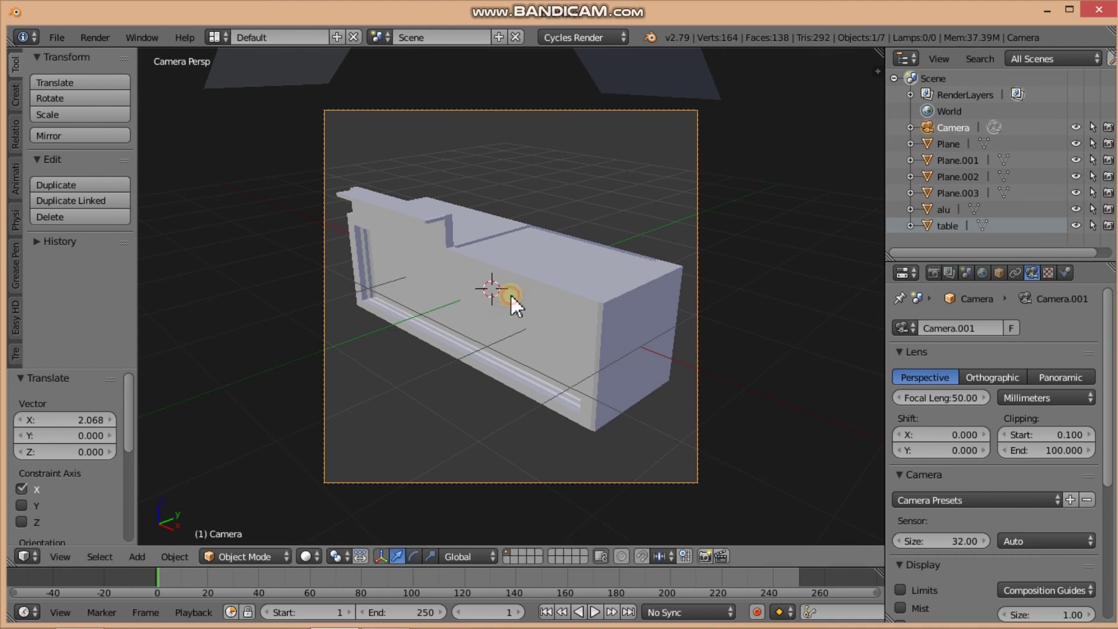
key(shift+z)
click(613, 326)
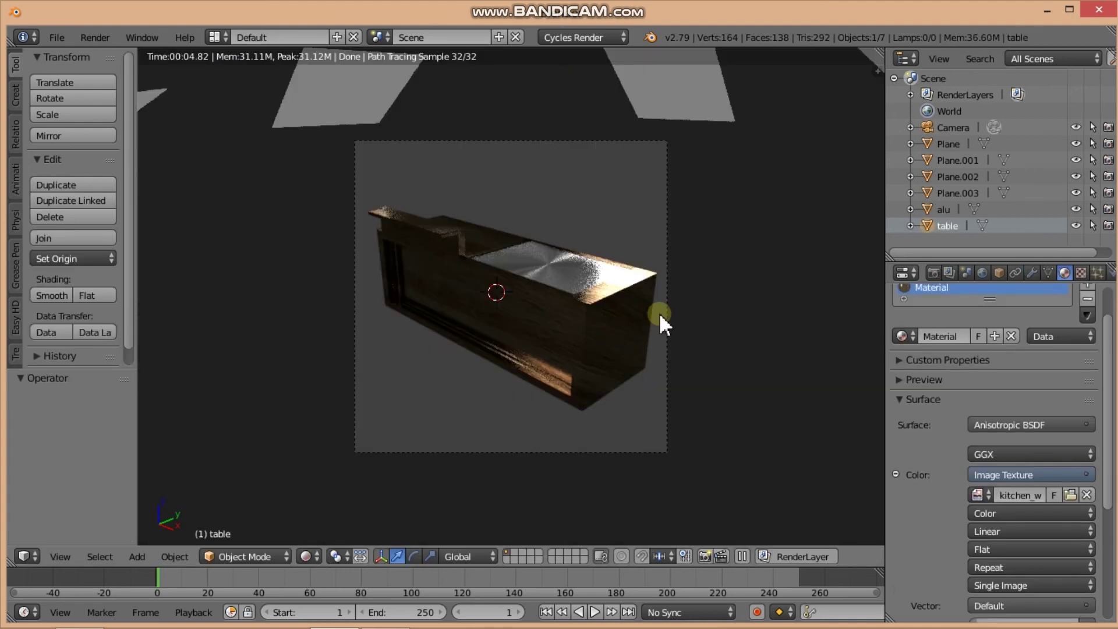
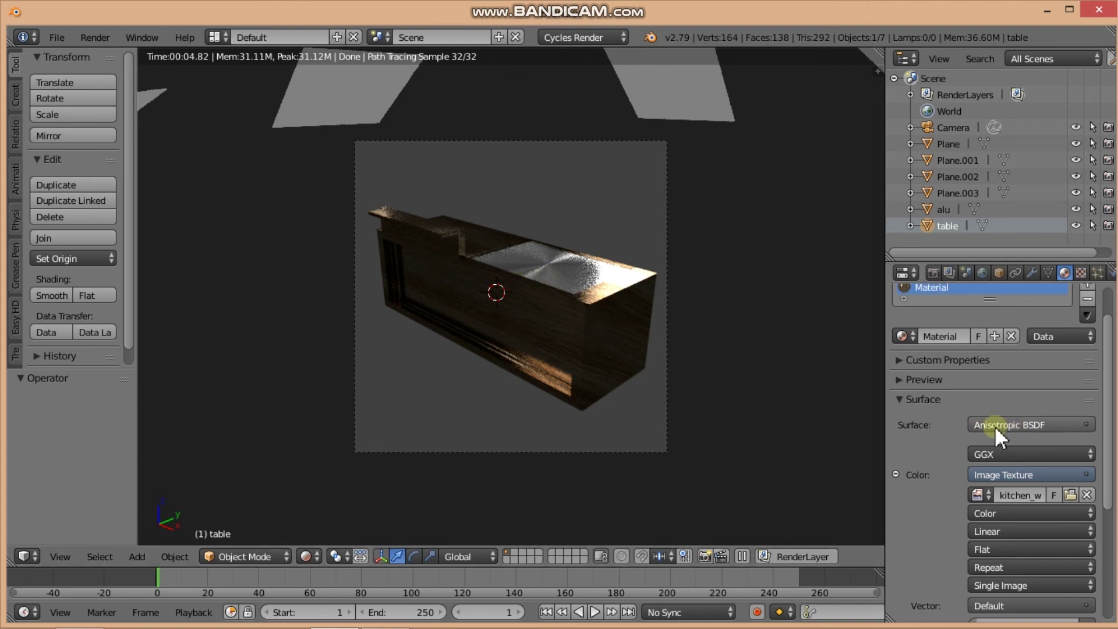
- Switch the table material's surface shader from Anisotropic BSDF to Diffuse BSDF
click(1036, 424)
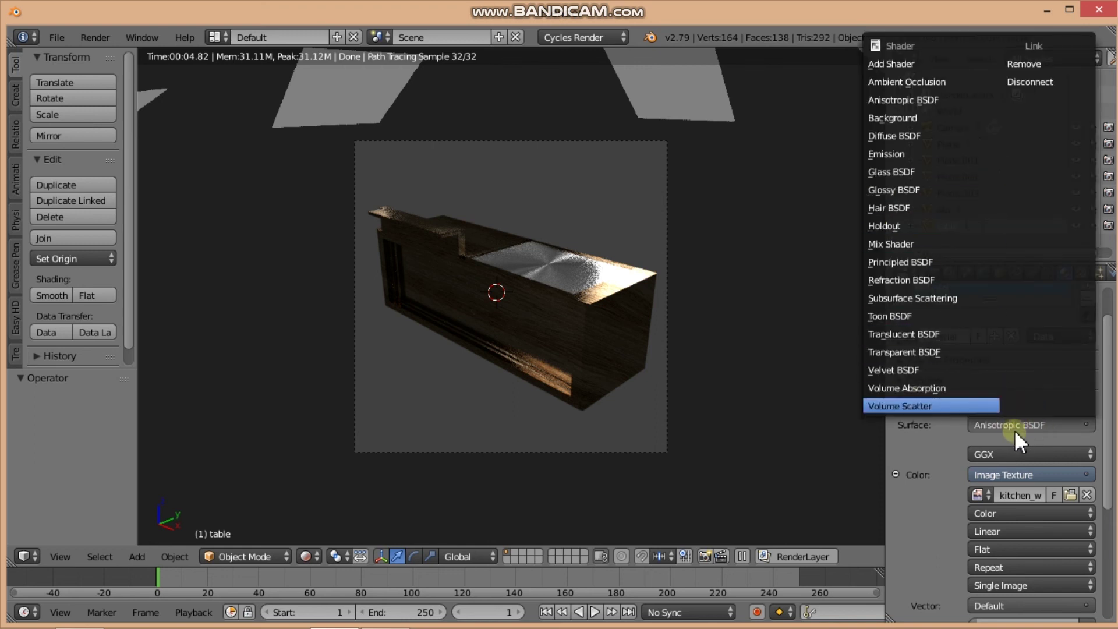
click(1018, 425)
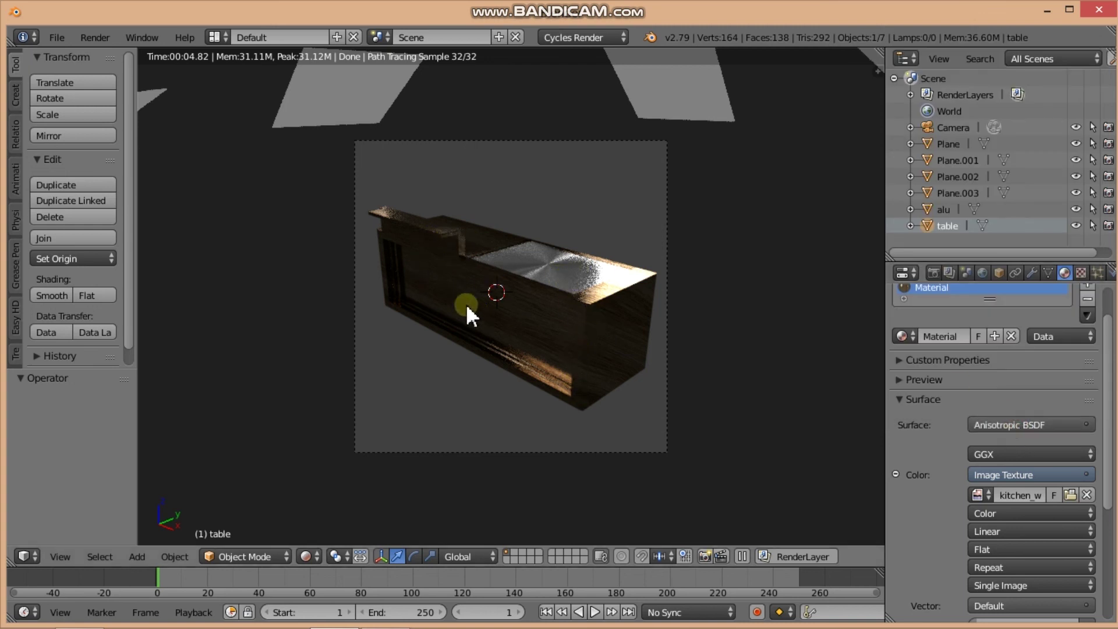
click(984, 424)
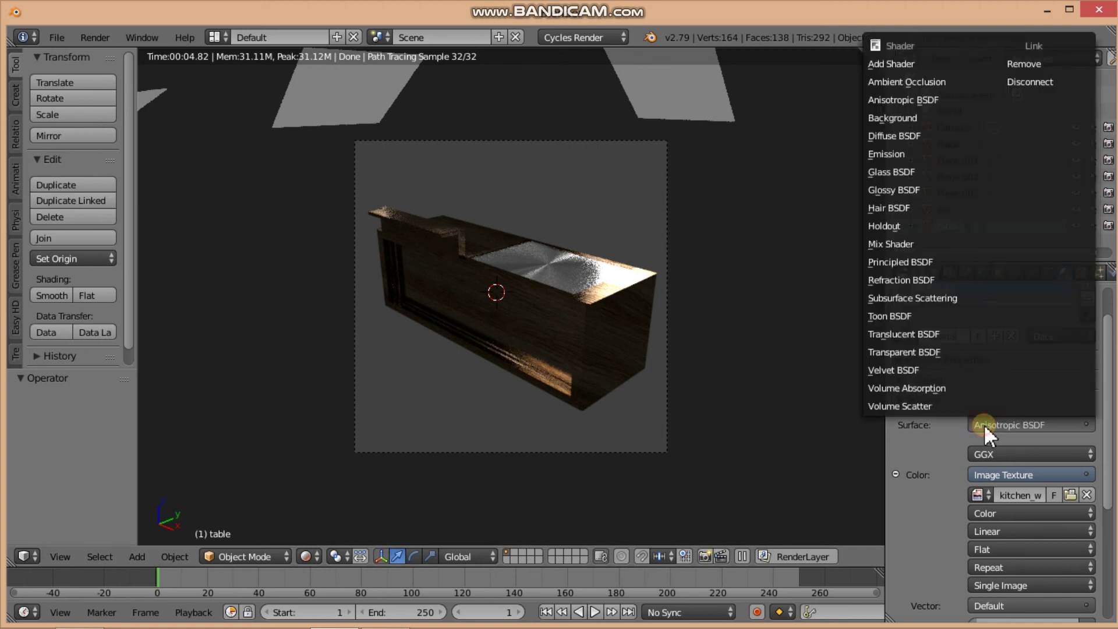
click(897, 136)
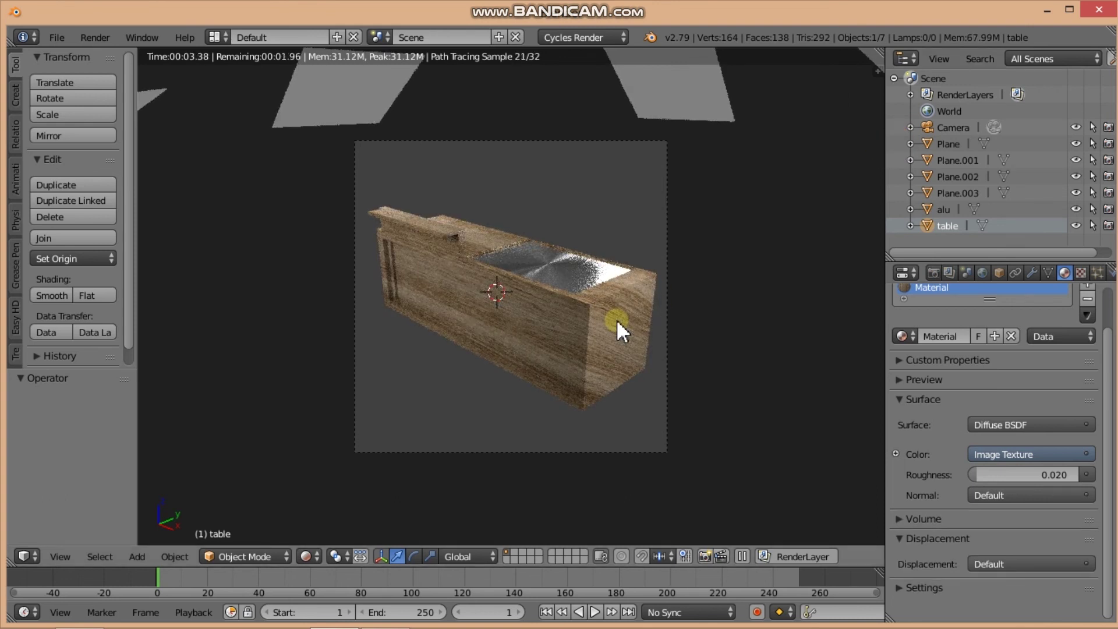
- Check the matte wood counter in the rendered viewport, then return to solid shading
scroll(617, 323, down, 1)
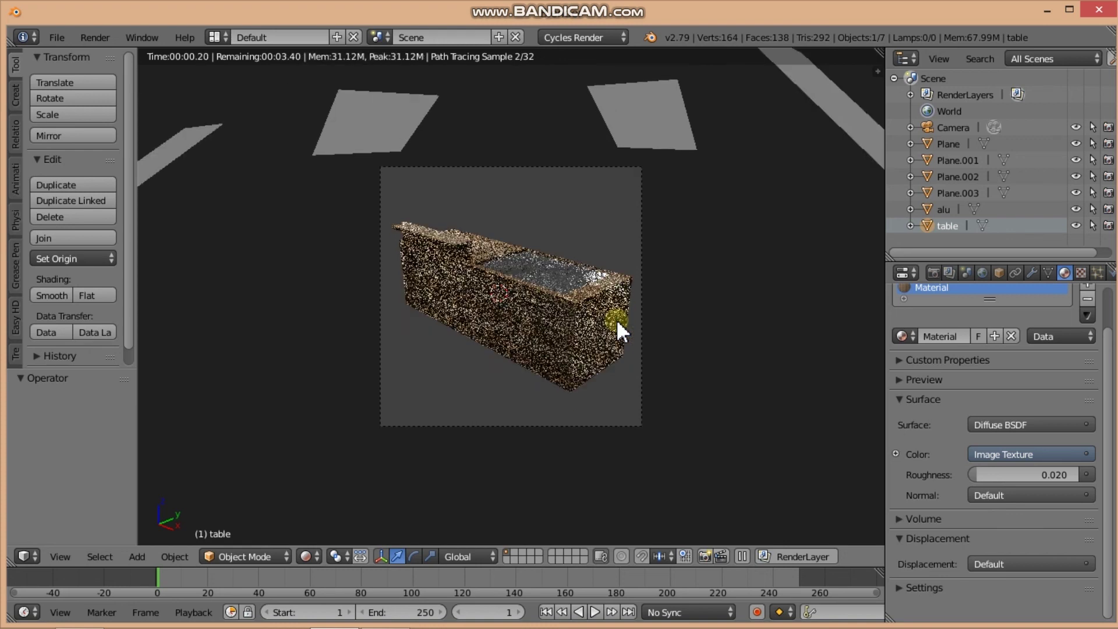
scroll(617, 323, down, 1)
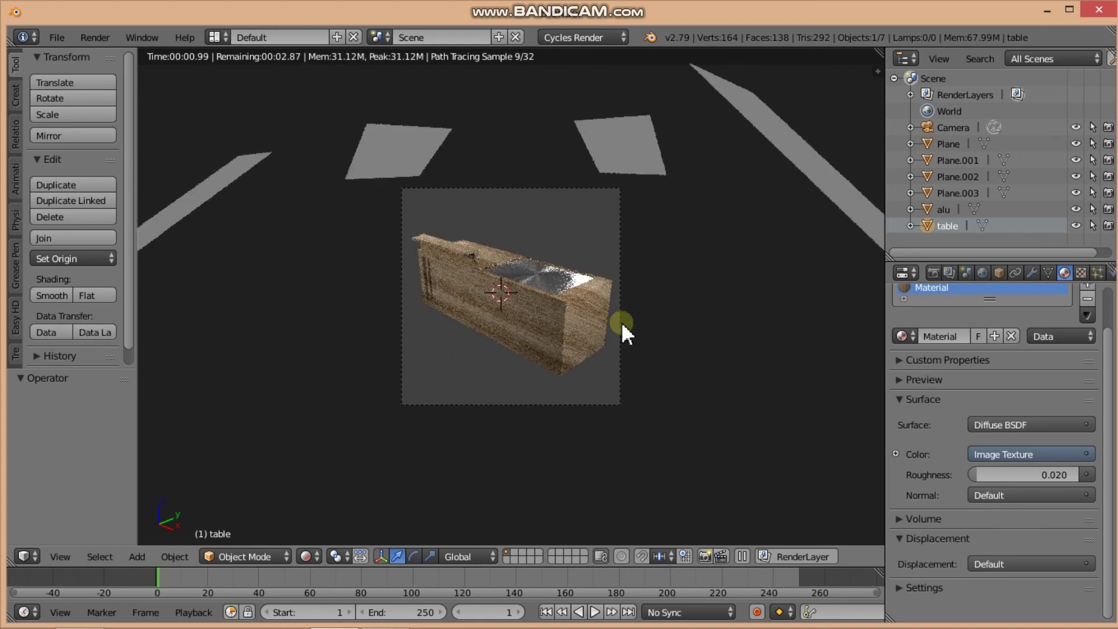
scroll(617, 329, up, 1)
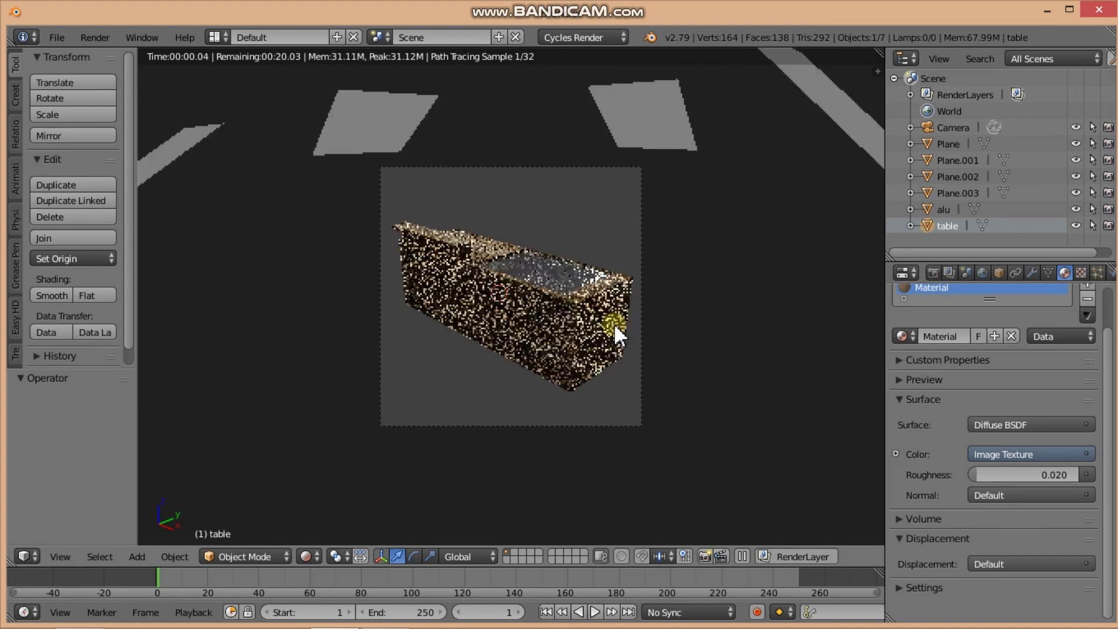
scroll(617, 329, up, 1)
scroll(617, 329, up, 1)
scroll(617, 329, down, 2)
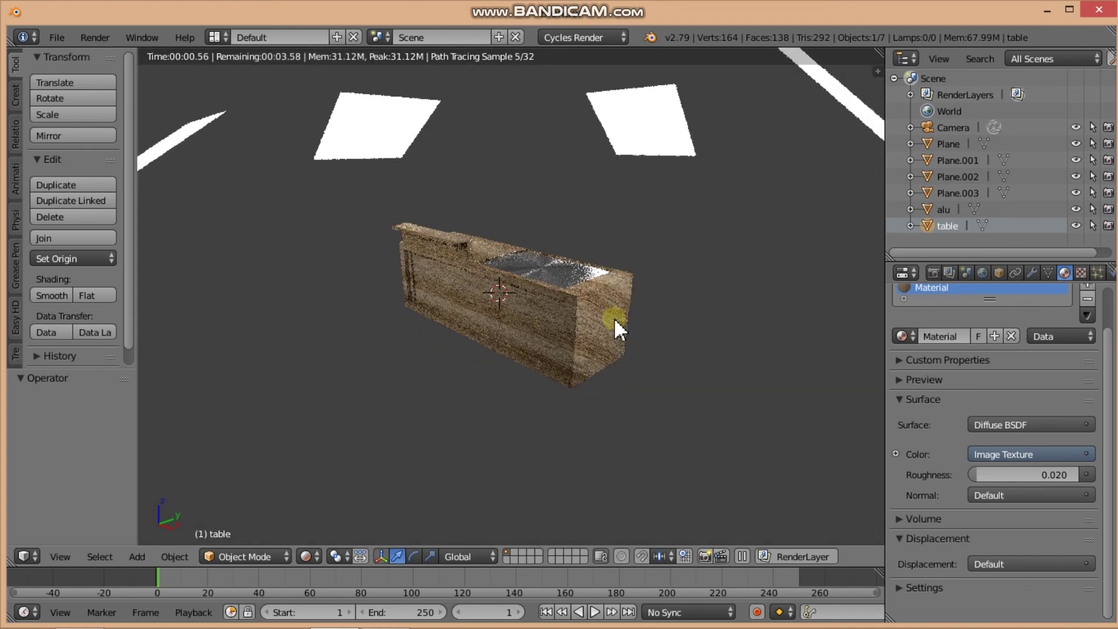
key(shift+z)
- Set the left light plane Plane.003's emission strength to 10
scroll(568, 348, down, 2)
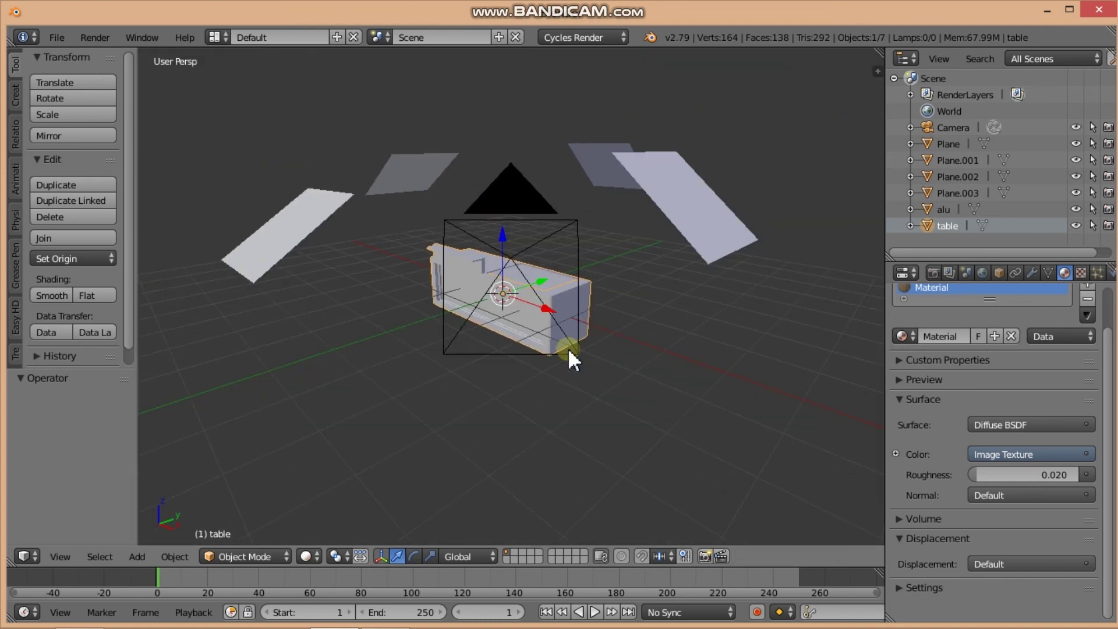
click(245, 250)
click(984, 475)
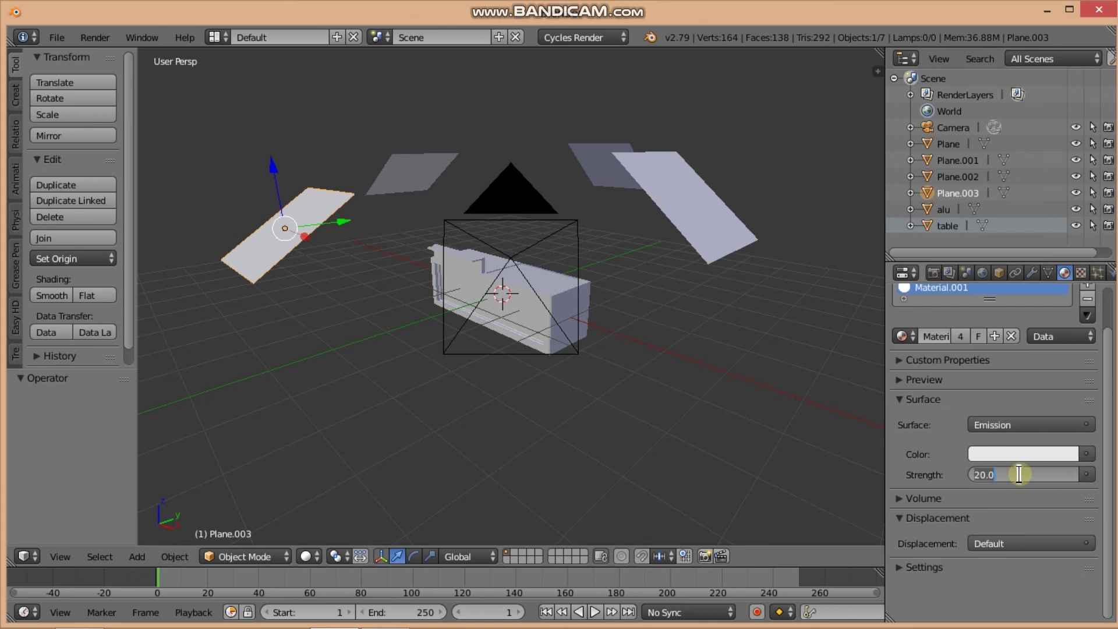
text(10)
key(Return)
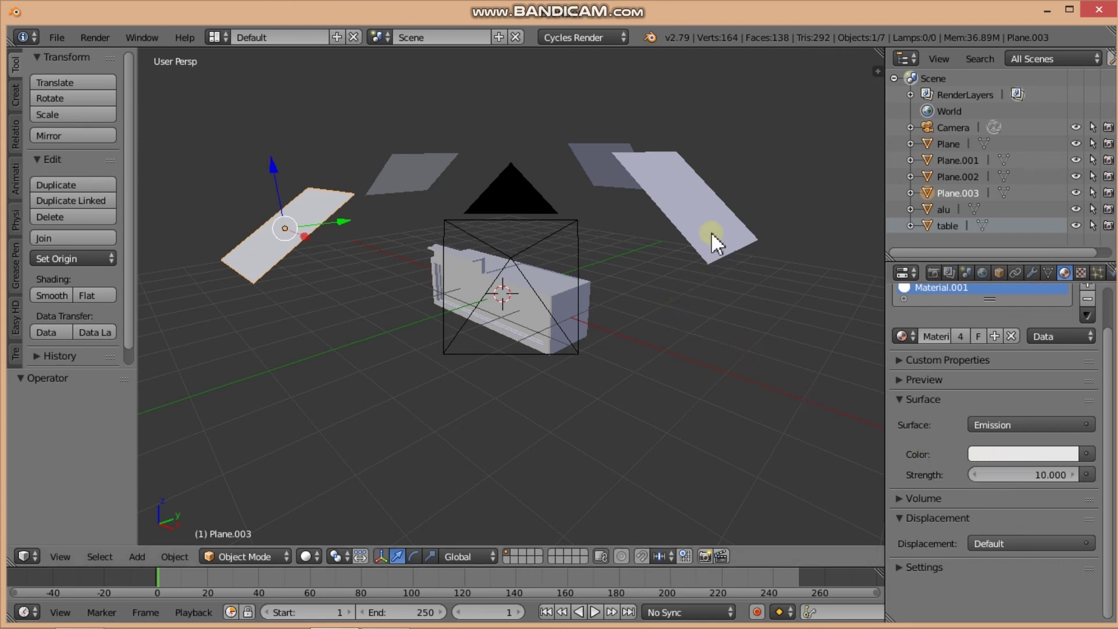
- Select each light plane in turn, ending on Plane.002
click(711, 232)
click(597, 166)
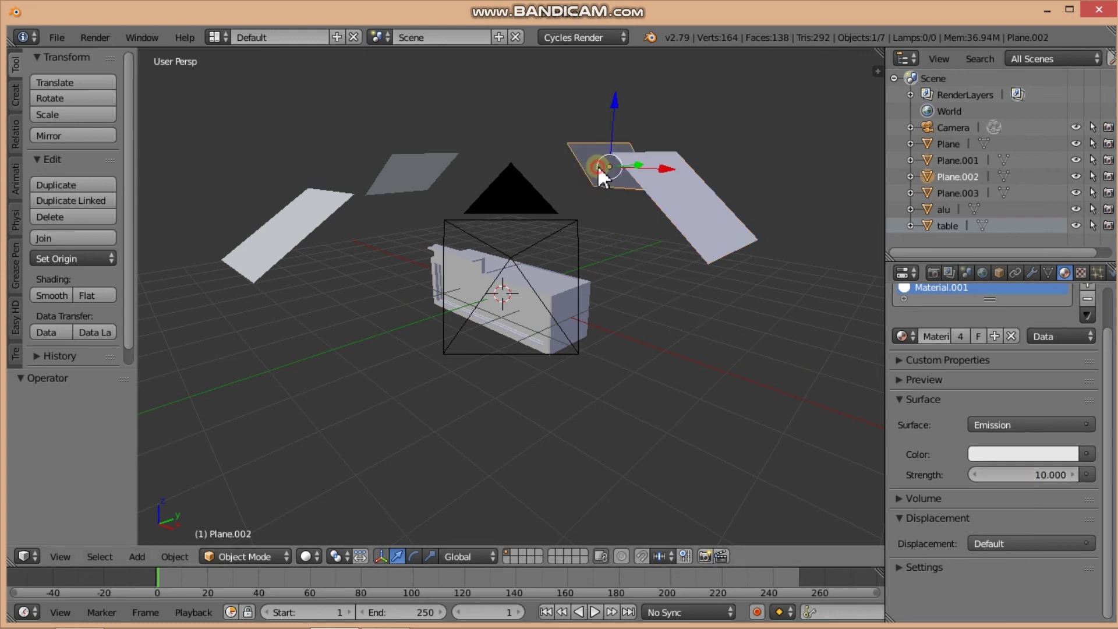
click(425, 167)
click(294, 222)
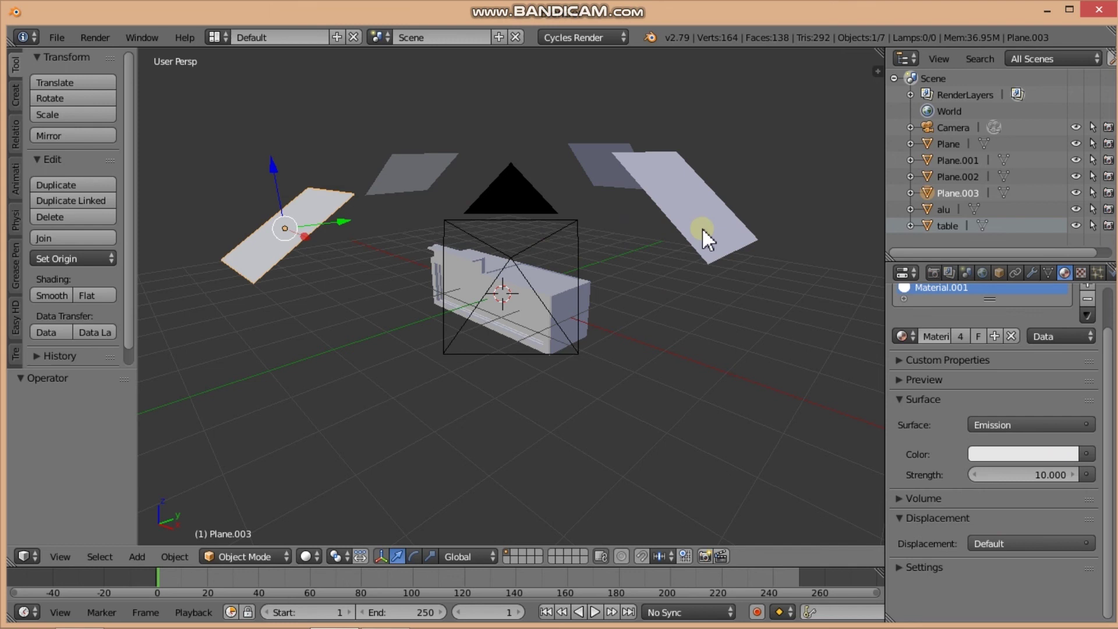
click(704, 228)
click(618, 180)
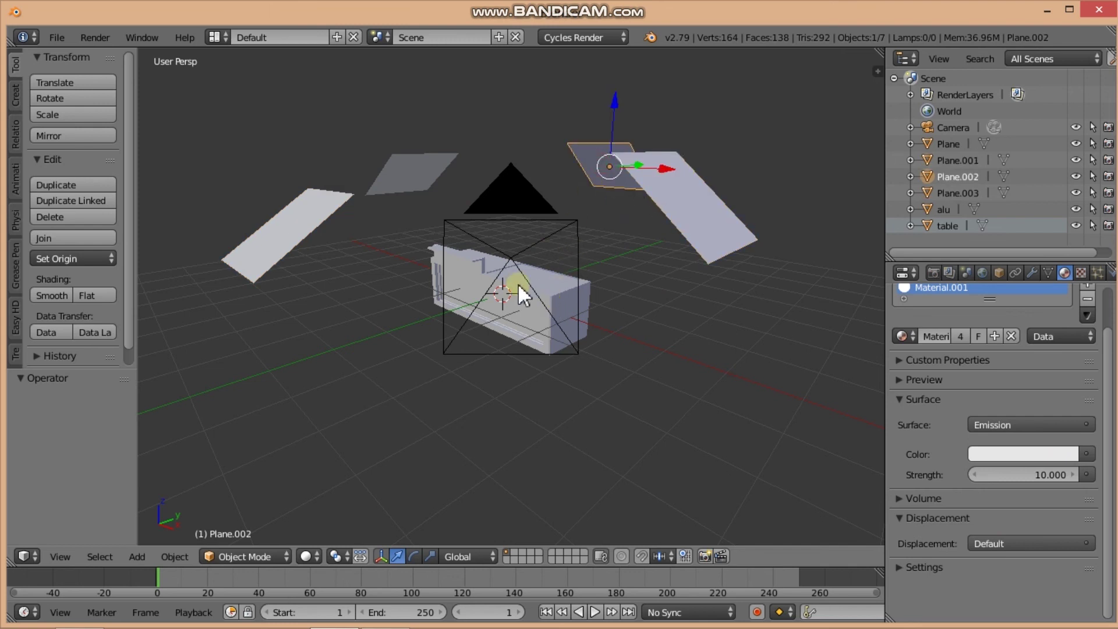
- Preview the lighting through the camera in rendered shading, then leave camera view
key(KP_0)
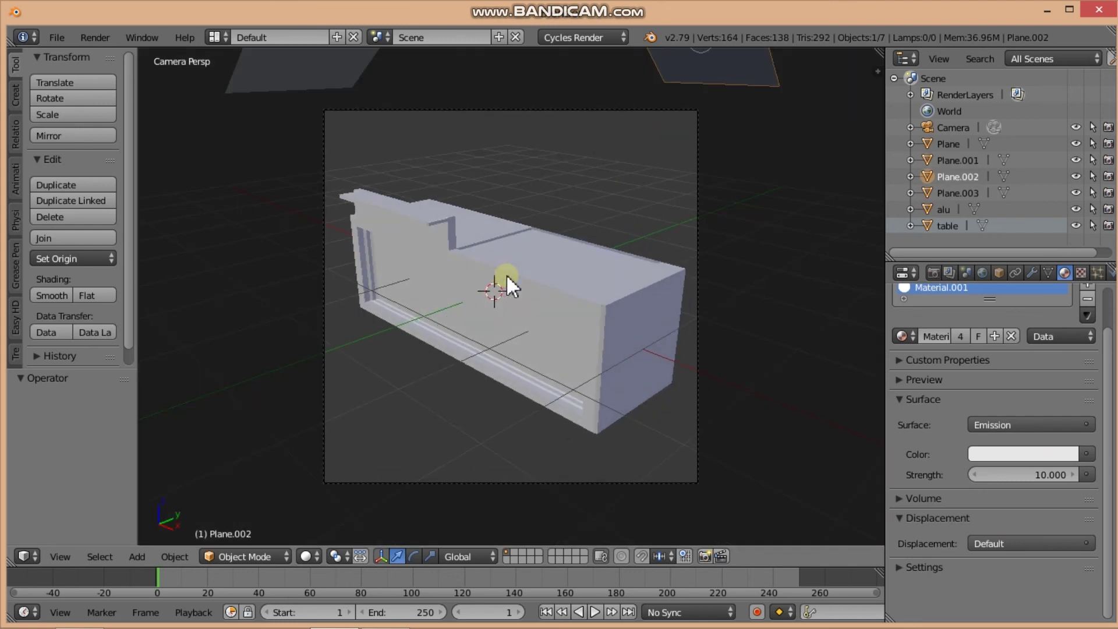
key(shift+z)
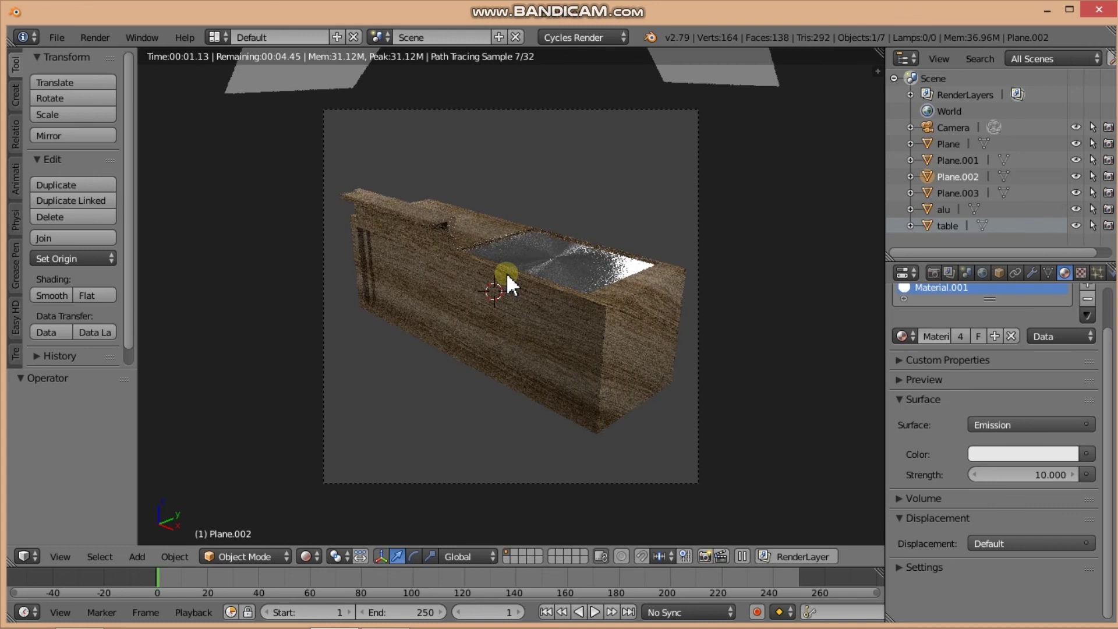
key(shift+z)
scroll(505, 272, down, 1)
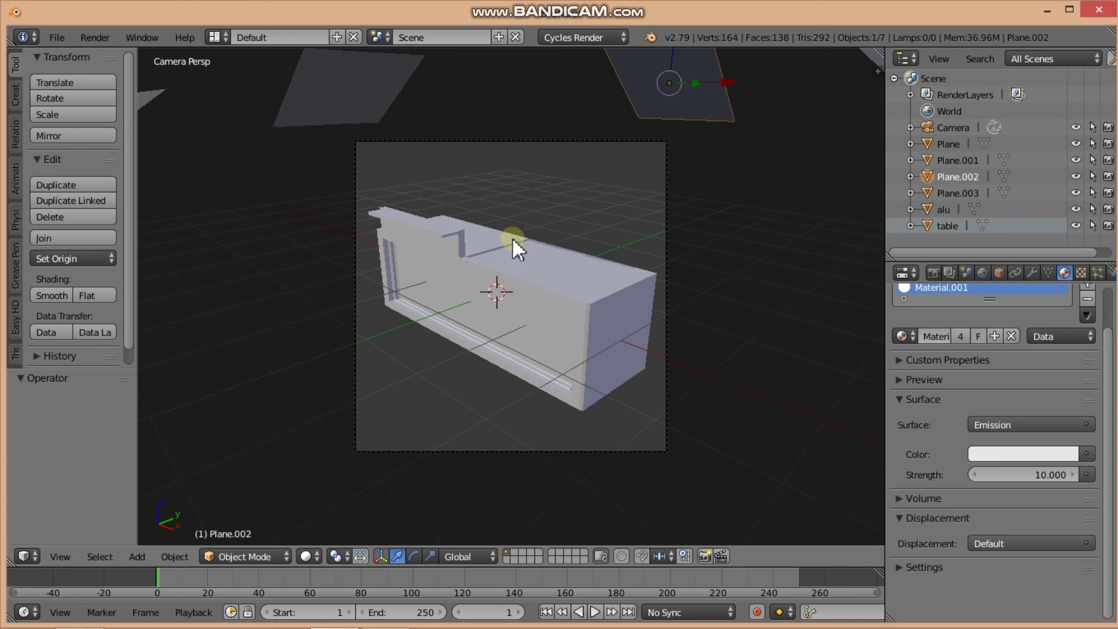
key(KP_0)
key(shift+a)
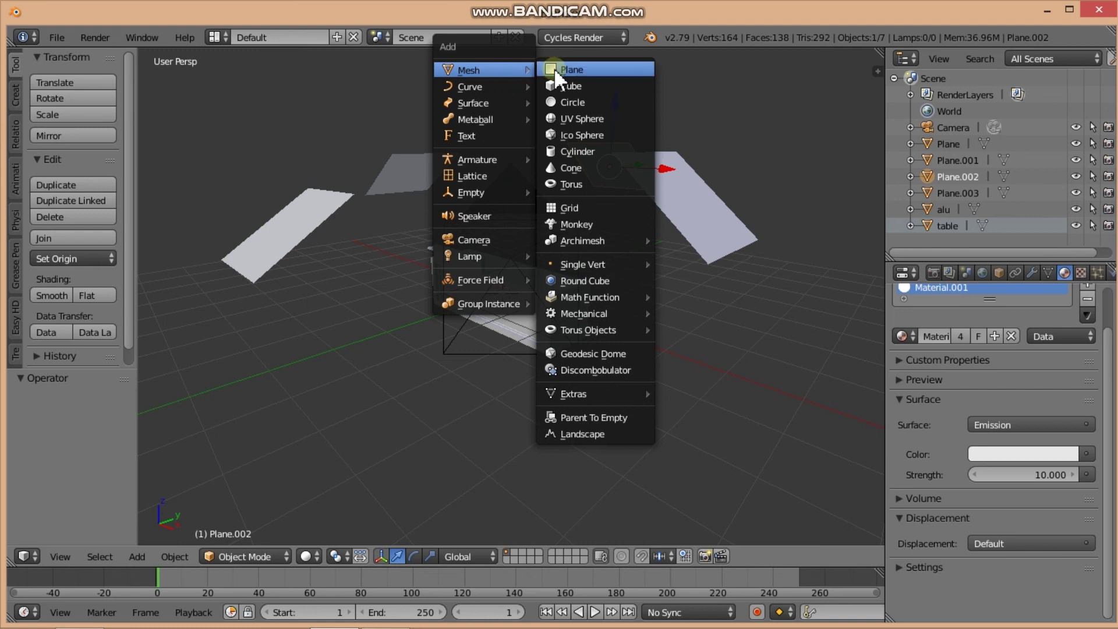
mouse_move(478, 159)
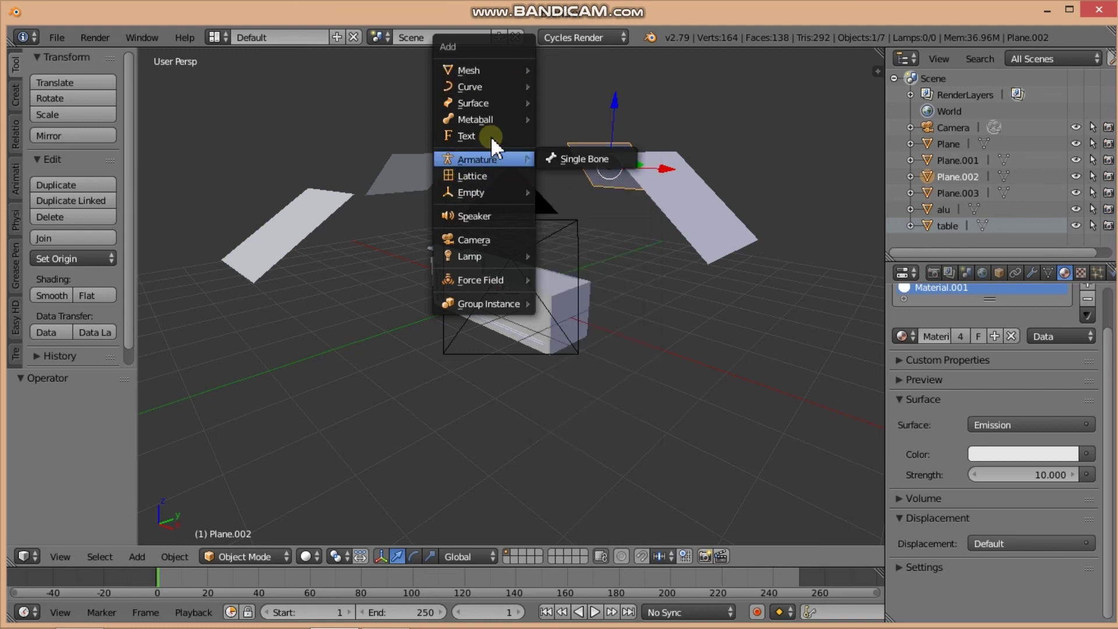
- Add a new plane and scale it up to about 7.885
click(563, 71)
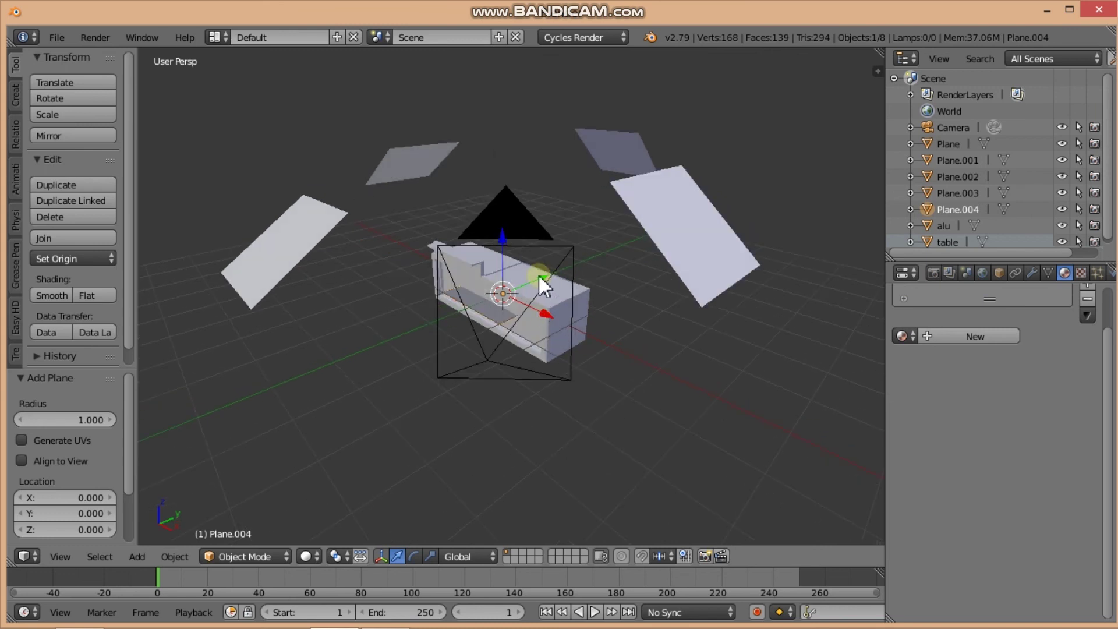
key(s)
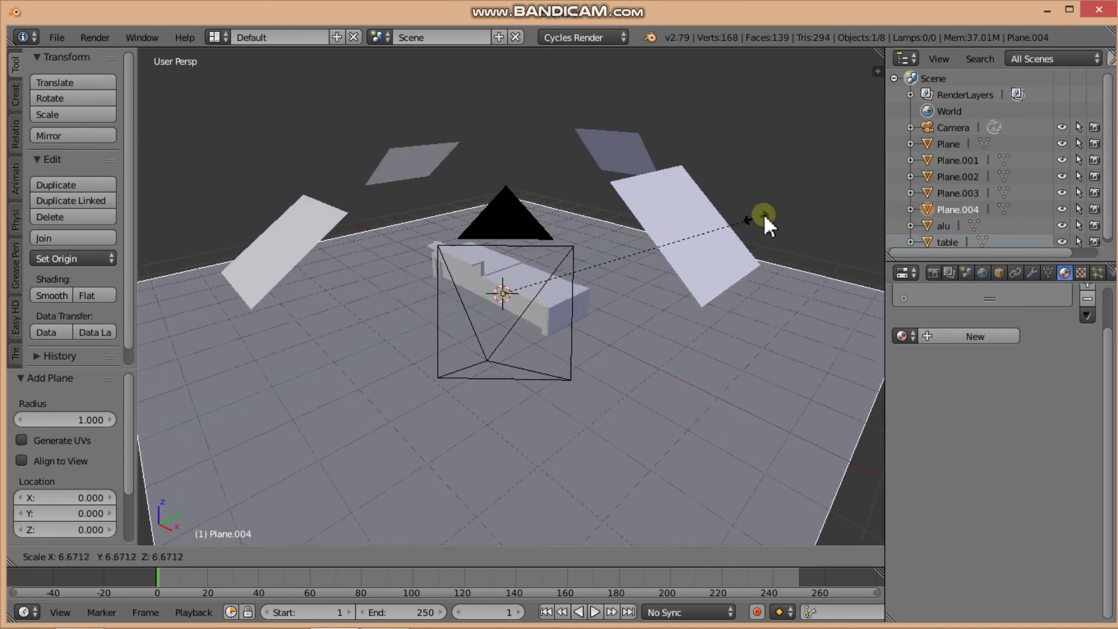
click(802, 201)
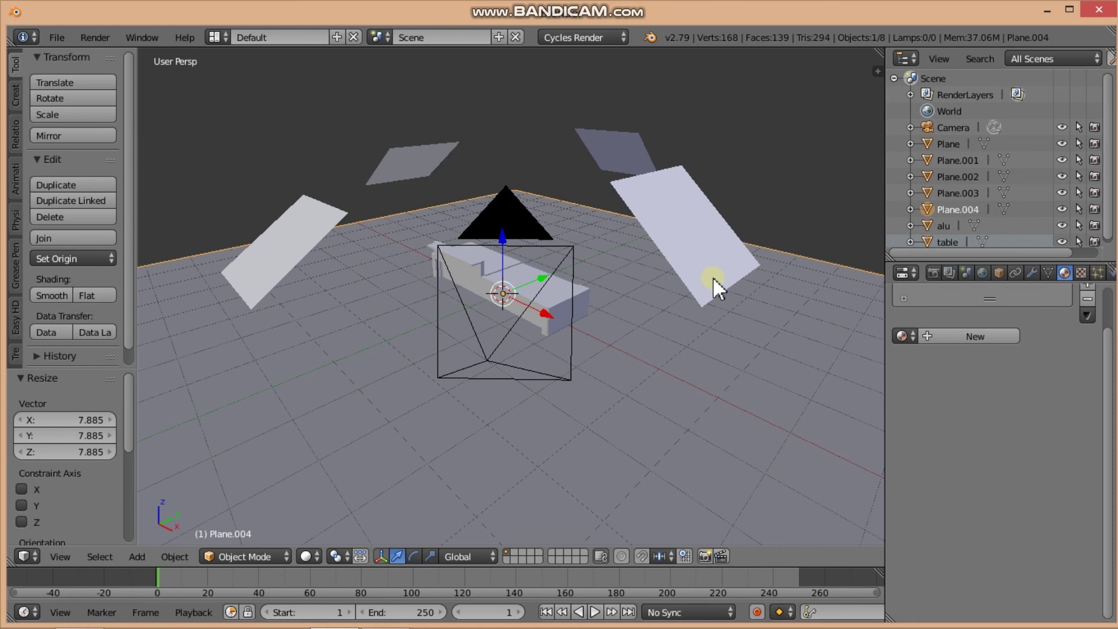
- In front orthographic view, lower the plane 0.627 on Z to sit beneath the counter
key(KP_1)
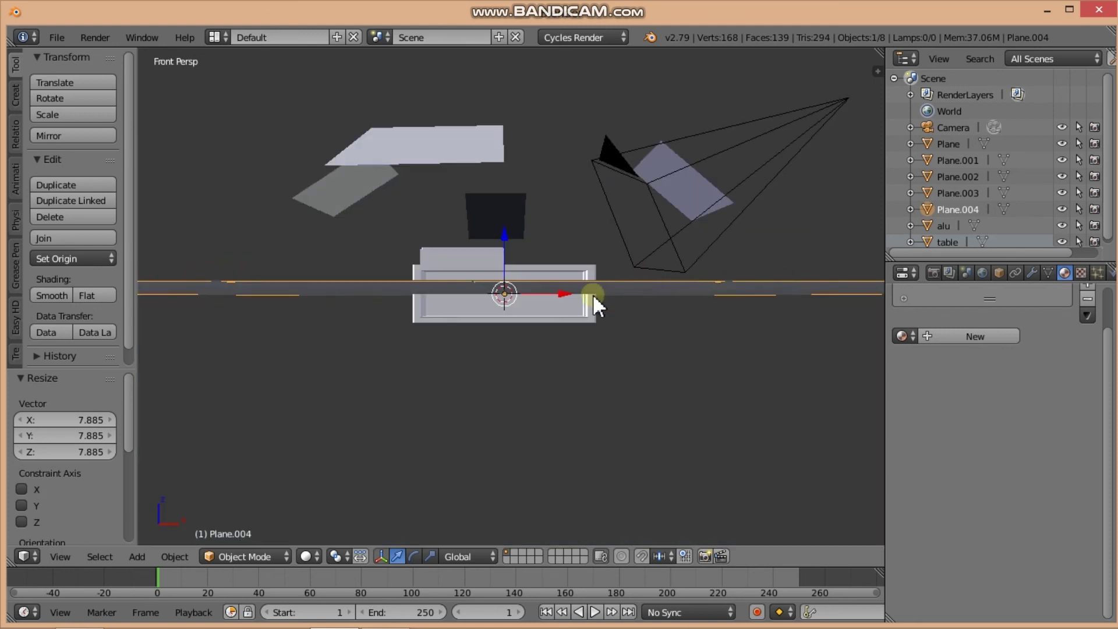
key(KP_5)
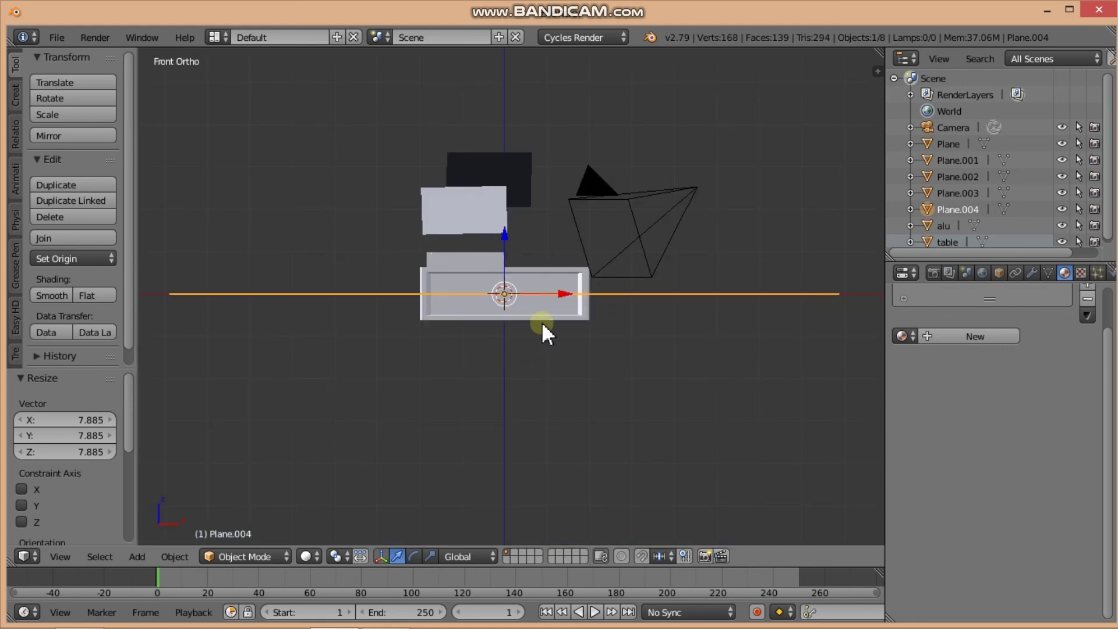
scroll(553, 342, up, 3)
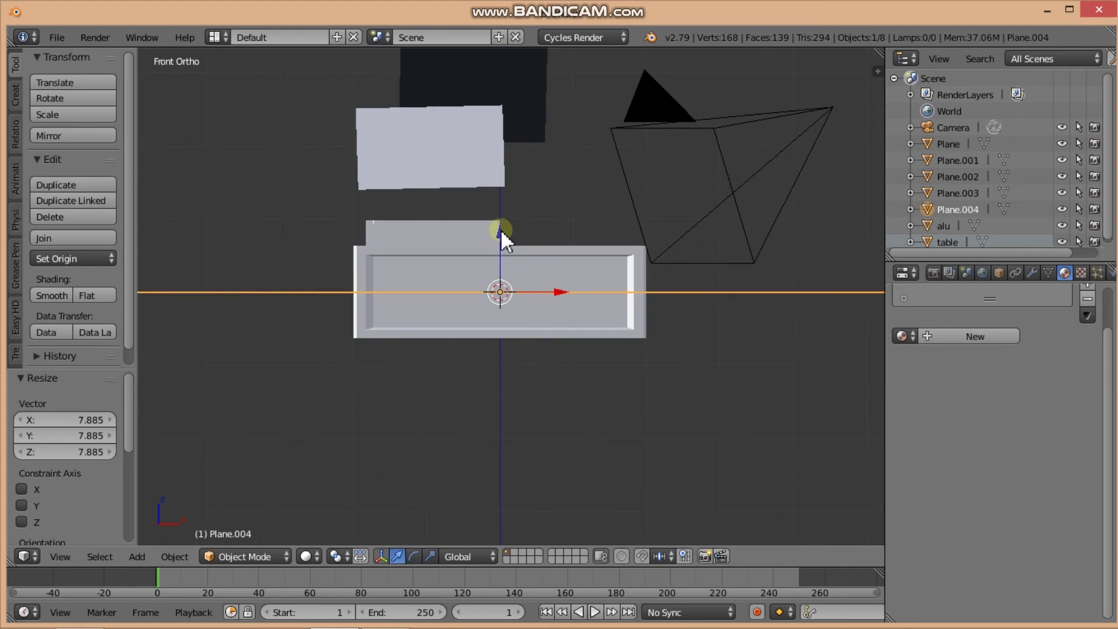
drag(501, 229, 496, 264)
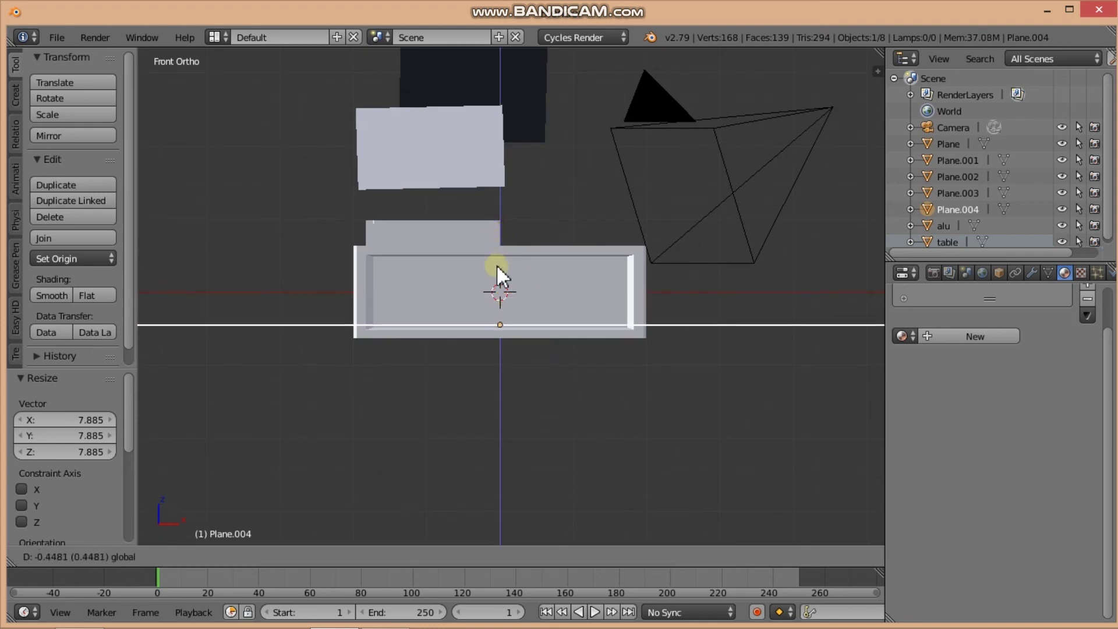
drag(496, 265, 495, 275)
middle_drag(495, 275, 526, 305)
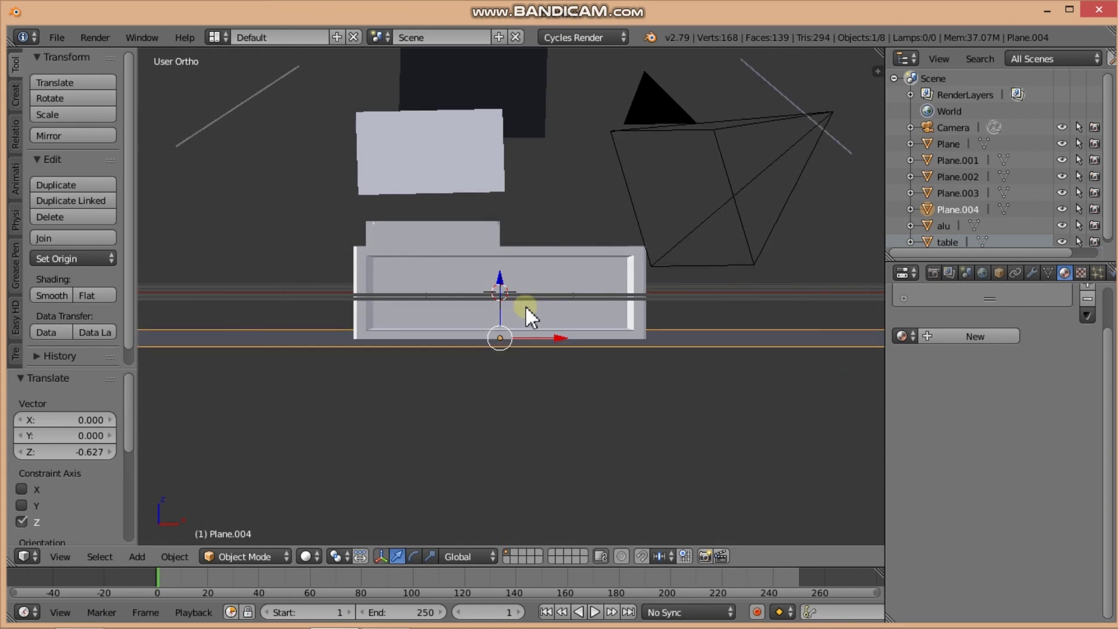
key(KP_8)
- Preview the camera view in rendered Cycles shading and show the Render Layers settings
key(KP_0)
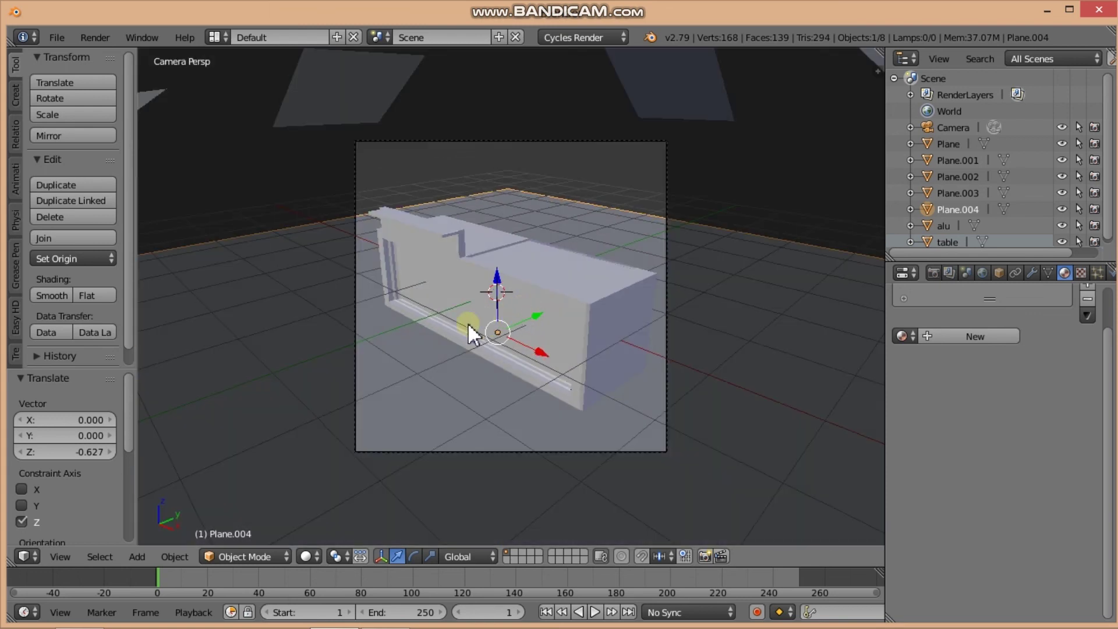
key(shift+z)
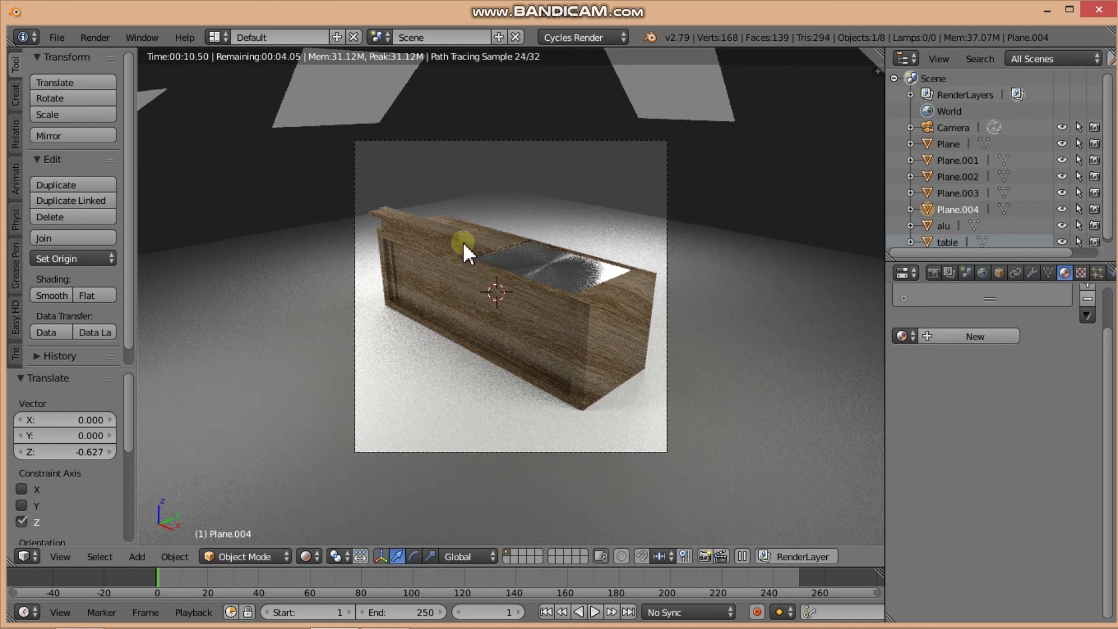
click(949, 273)
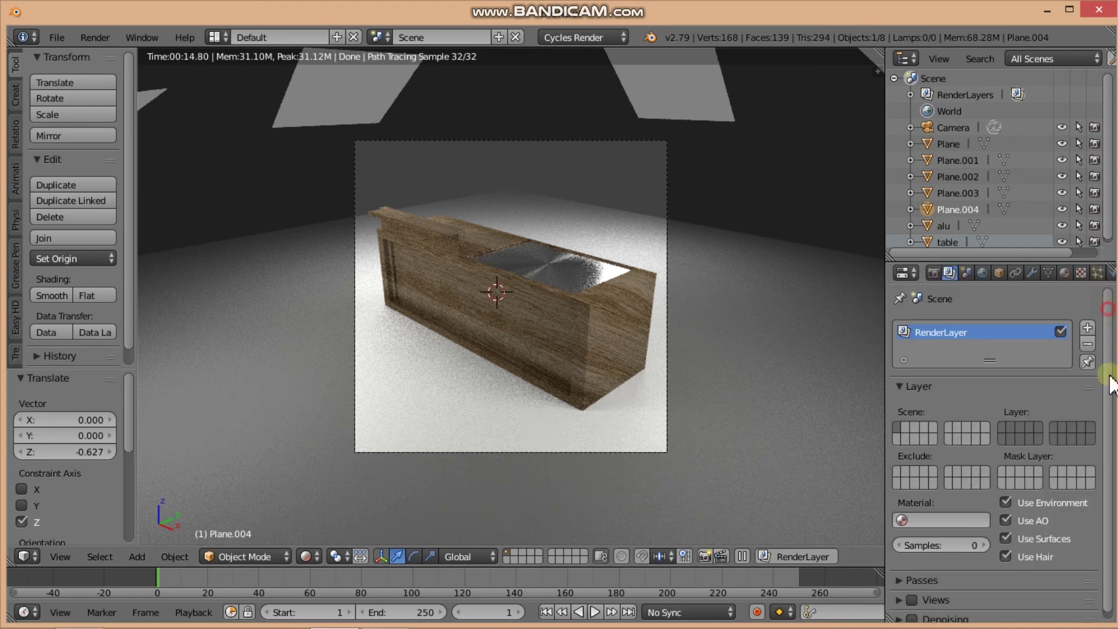
drag(1108, 380, 1106, 389)
- Show the scene's Render properties and scroll down to the Output panel
click(954, 291)
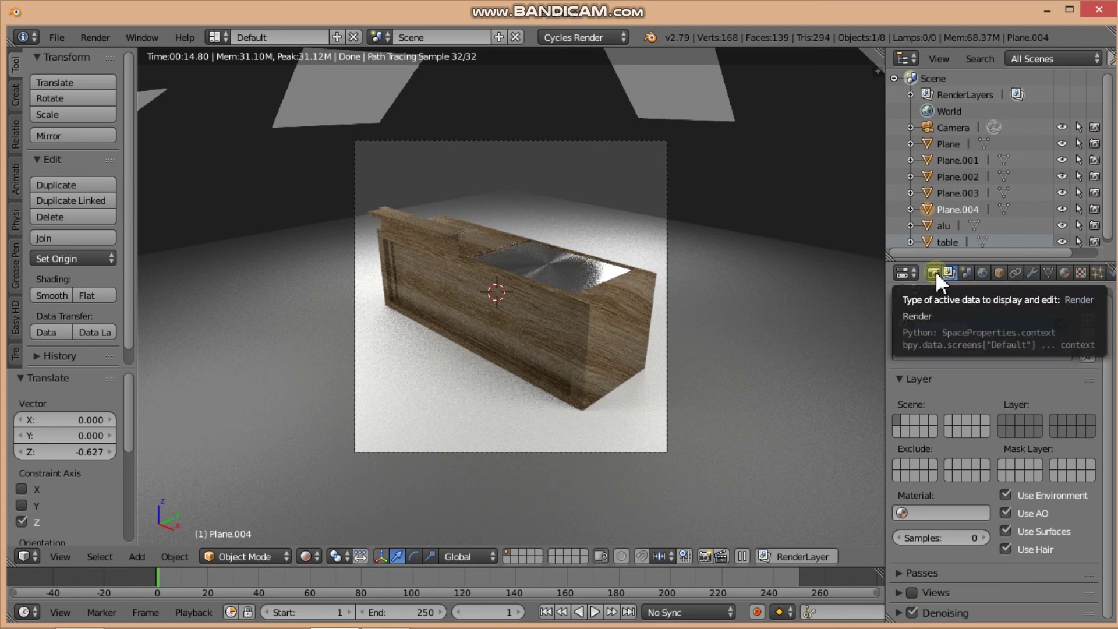
click(936, 271)
drag(1109, 369, 1113, 428)
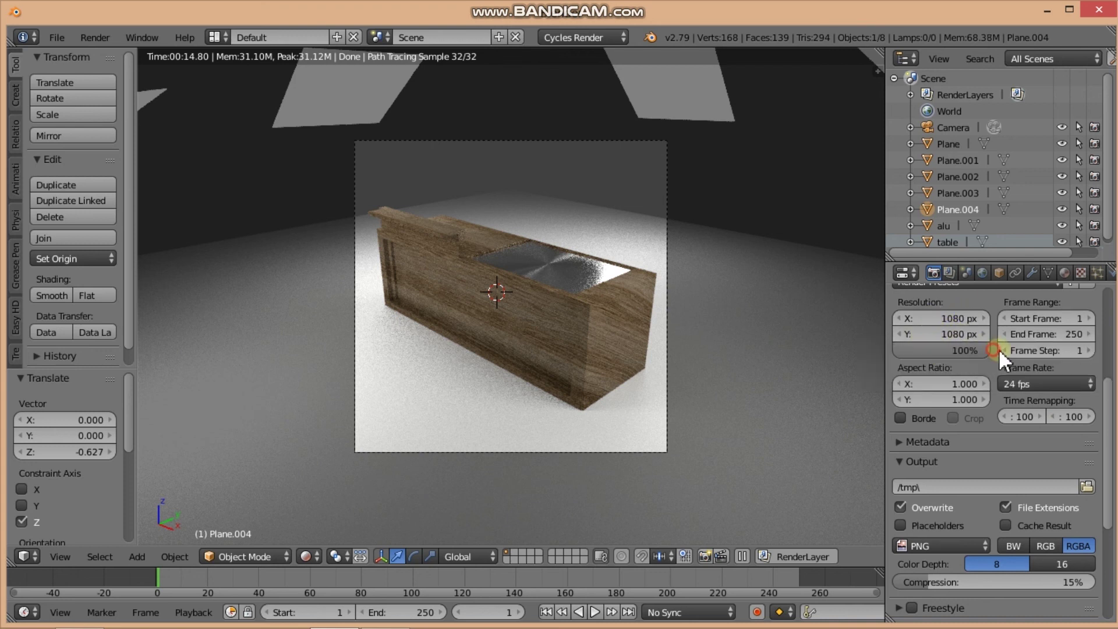
scroll(1110, 402, down, 1)
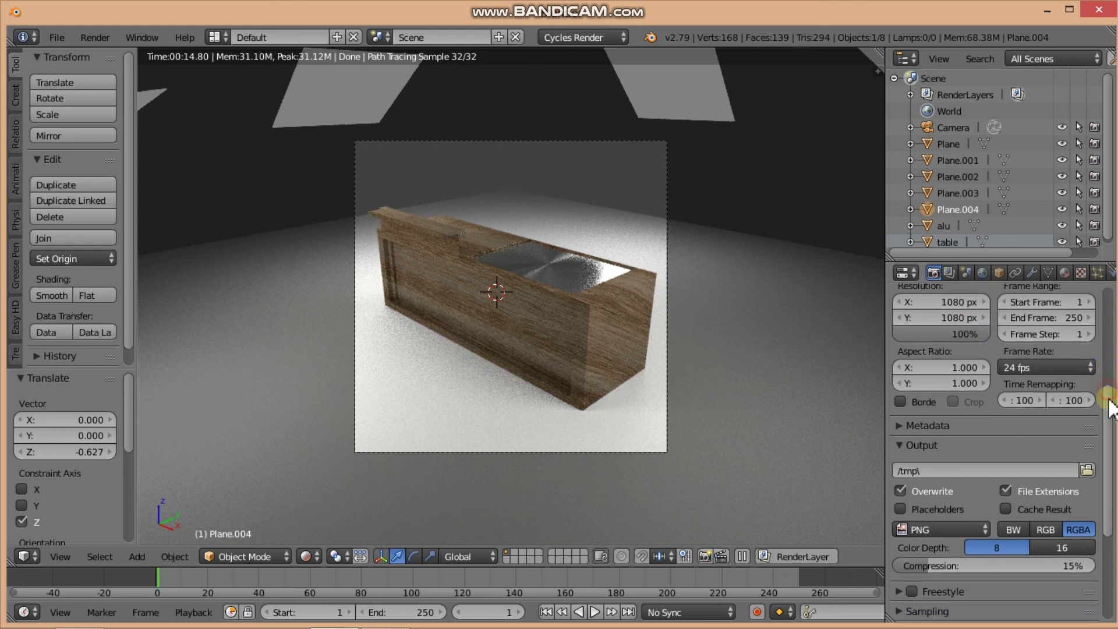
scroll(1110, 408, down, 3)
scroll(1111, 424, down, 3)
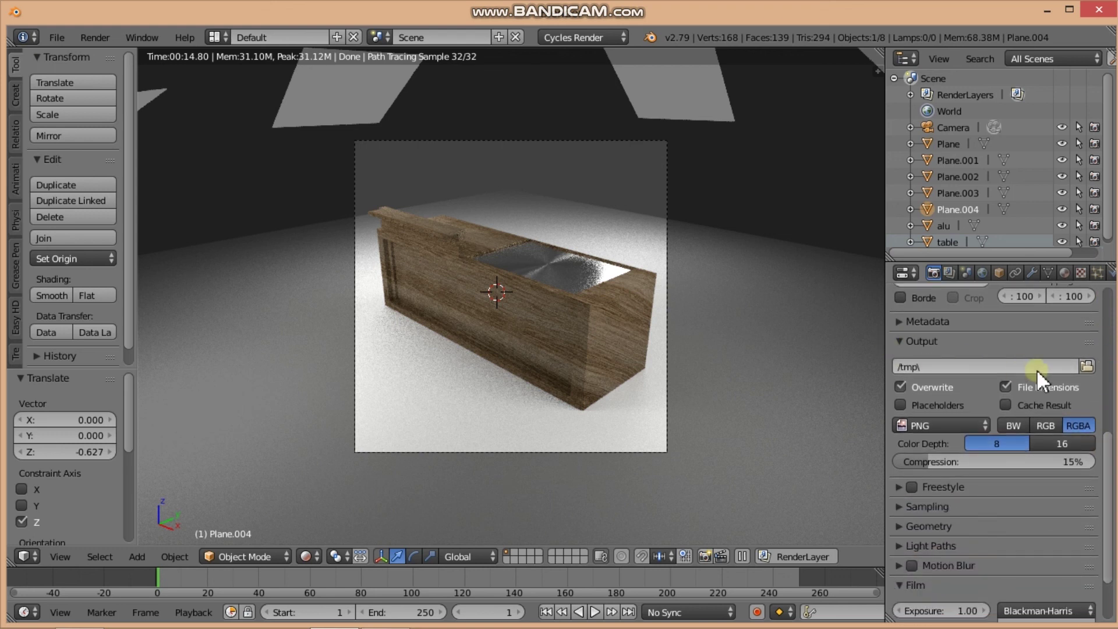
click(1089, 369)
click(114, 126)
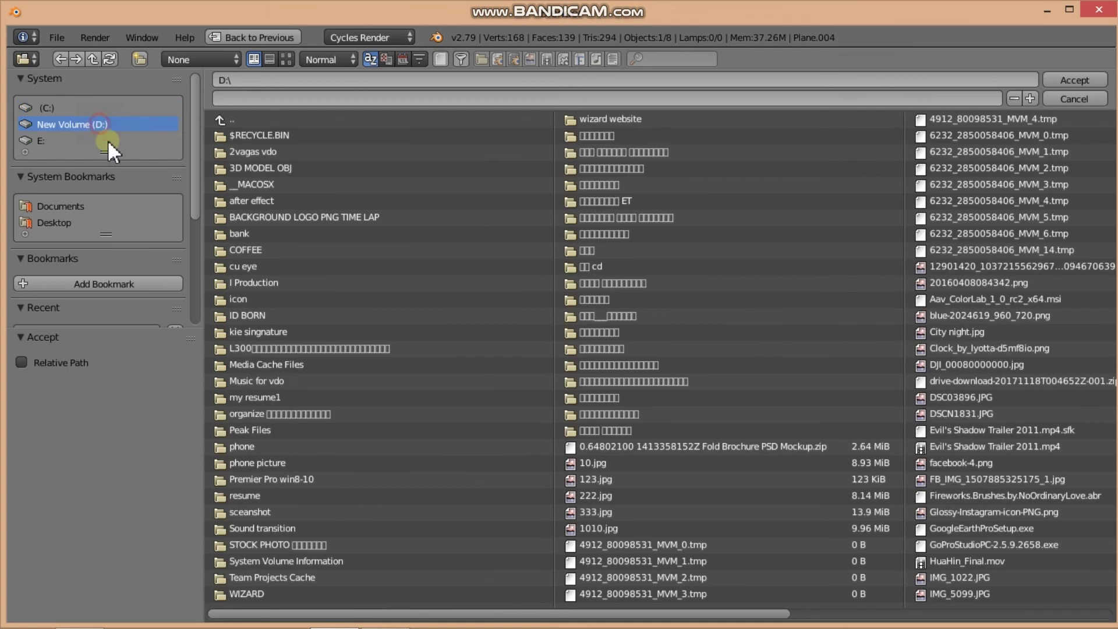
click(268, 150)
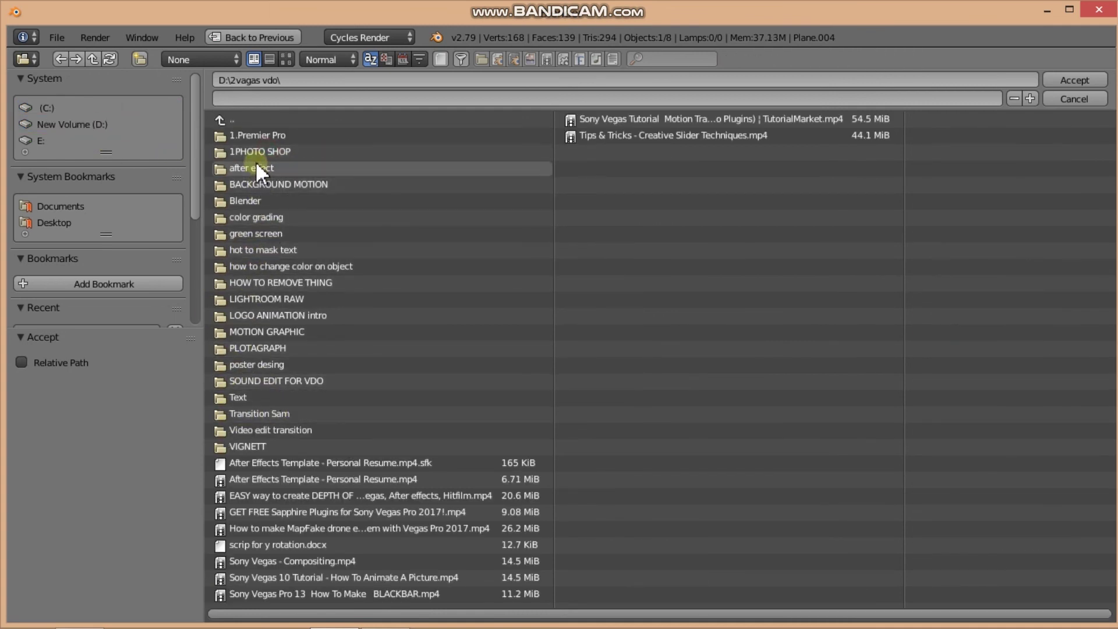
click(250, 166)
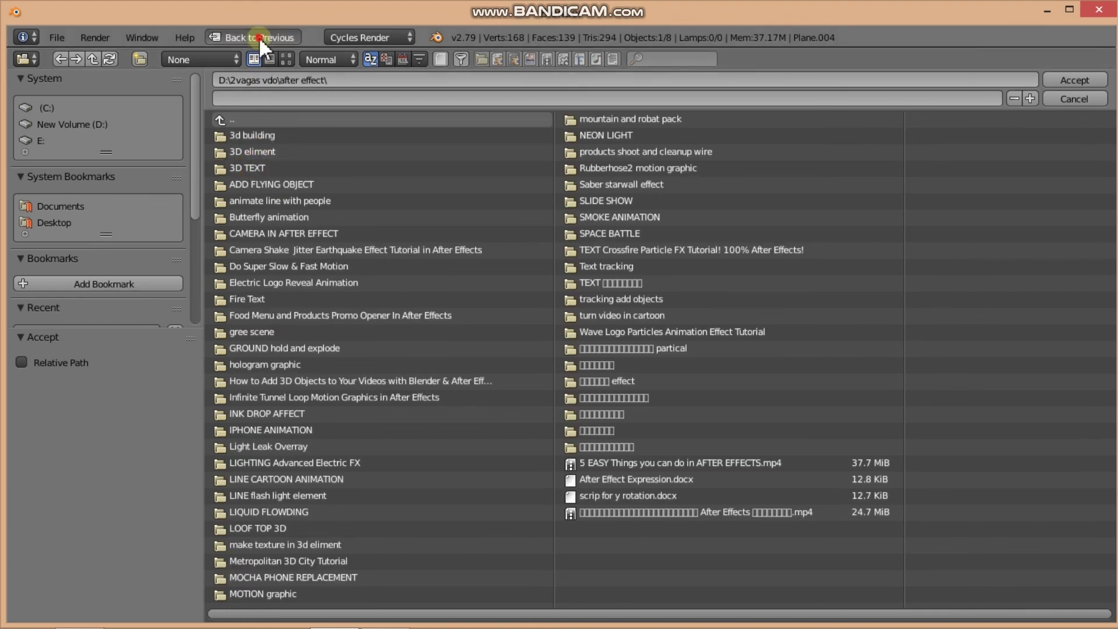
click(259, 36)
- Set the render output format to JPEG with 100% quality
scroll(1026, 442, down, 5)
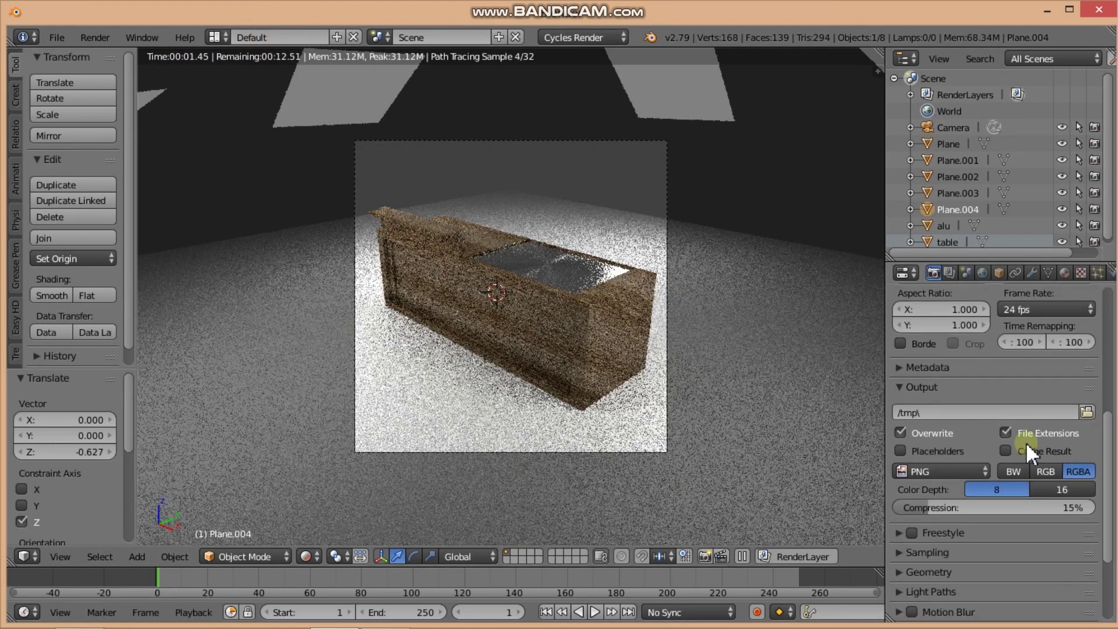
scroll(932, 447, down, 2)
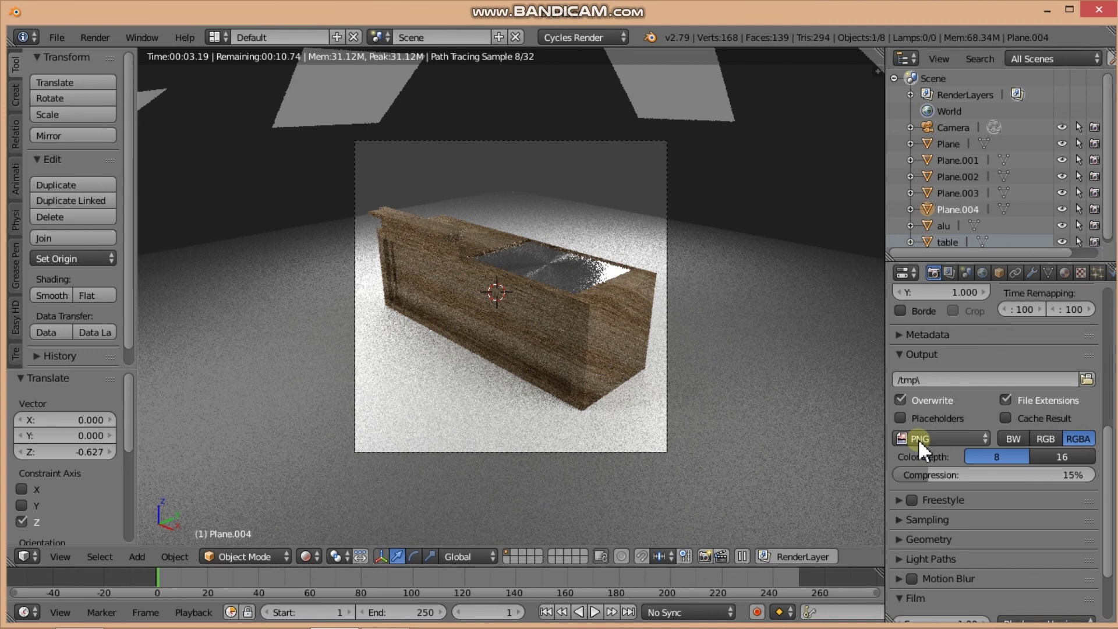
click(982, 437)
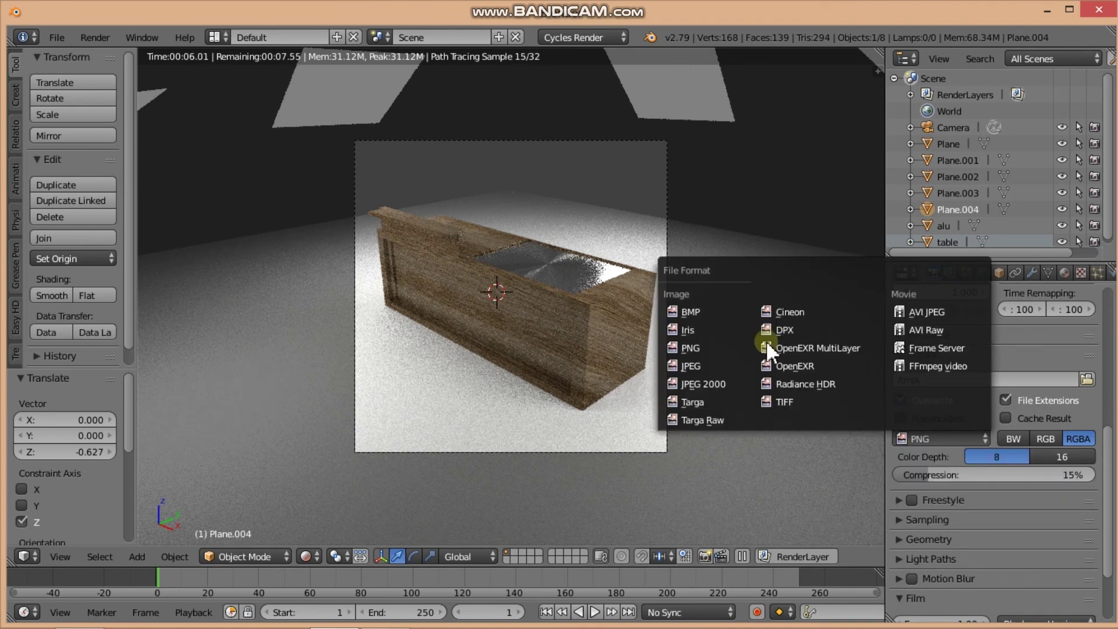
click(700, 365)
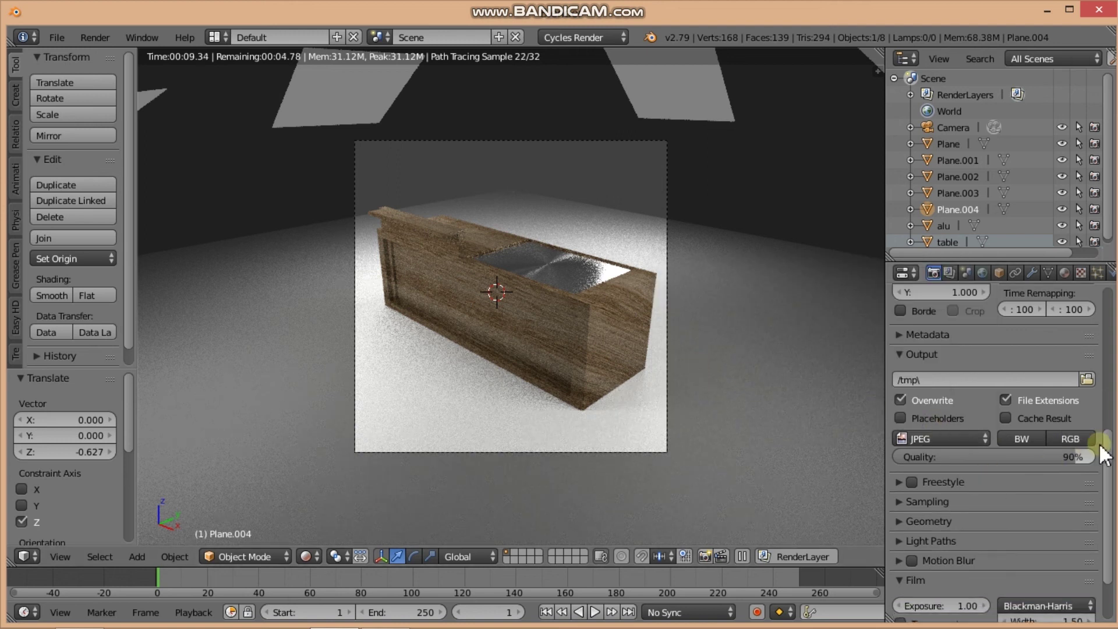
drag(1107, 443, 1105, 457)
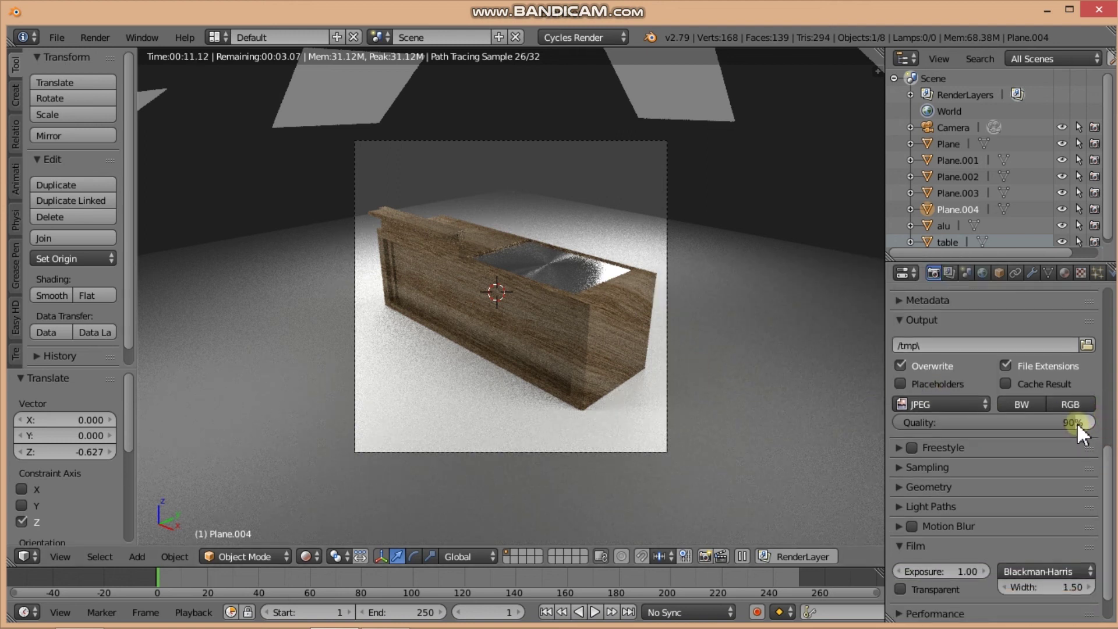
drag(1078, 422, 1098, 426)
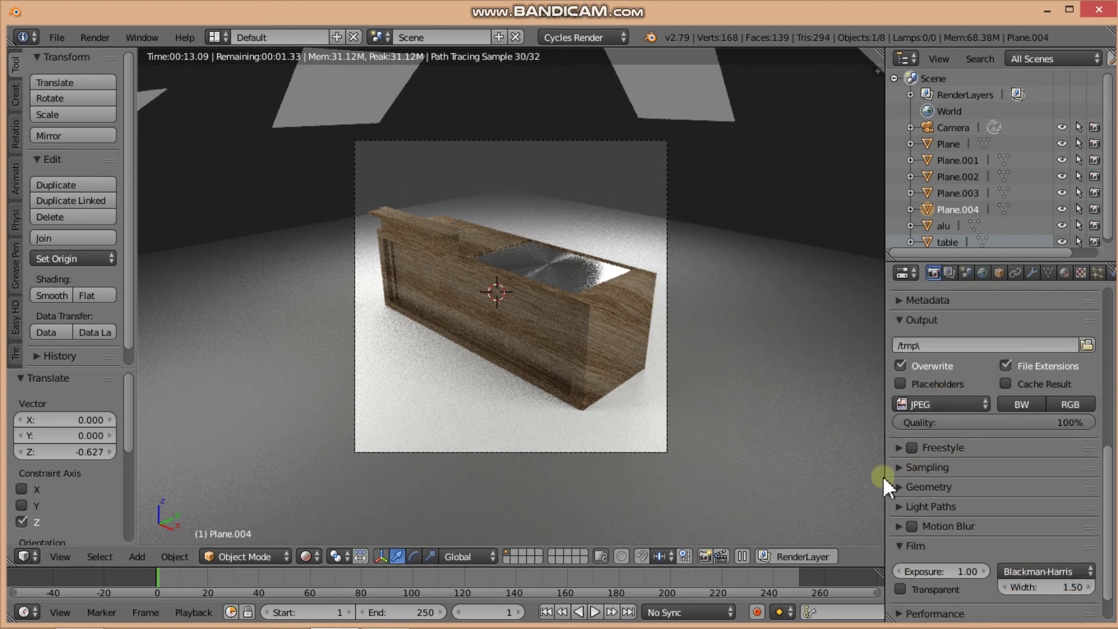
- Set the Cycles render samples to 500 in the Sampling panel
click(907, 468)
scroll(990, 443, down, 2)
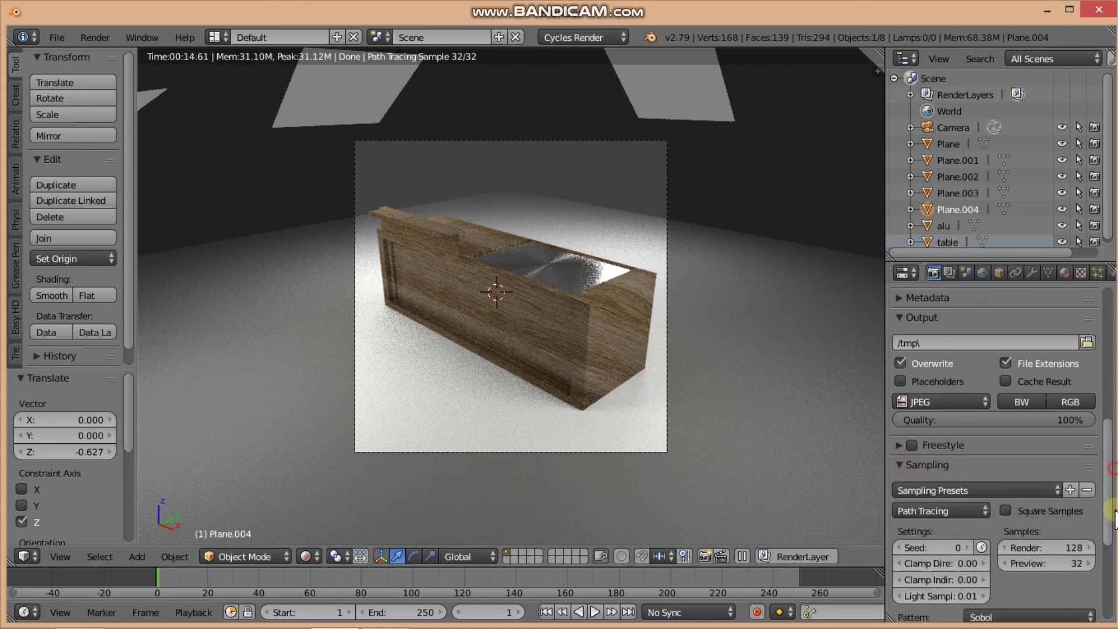
scroll(1064, 417, down, 5)
click(1054, 399)
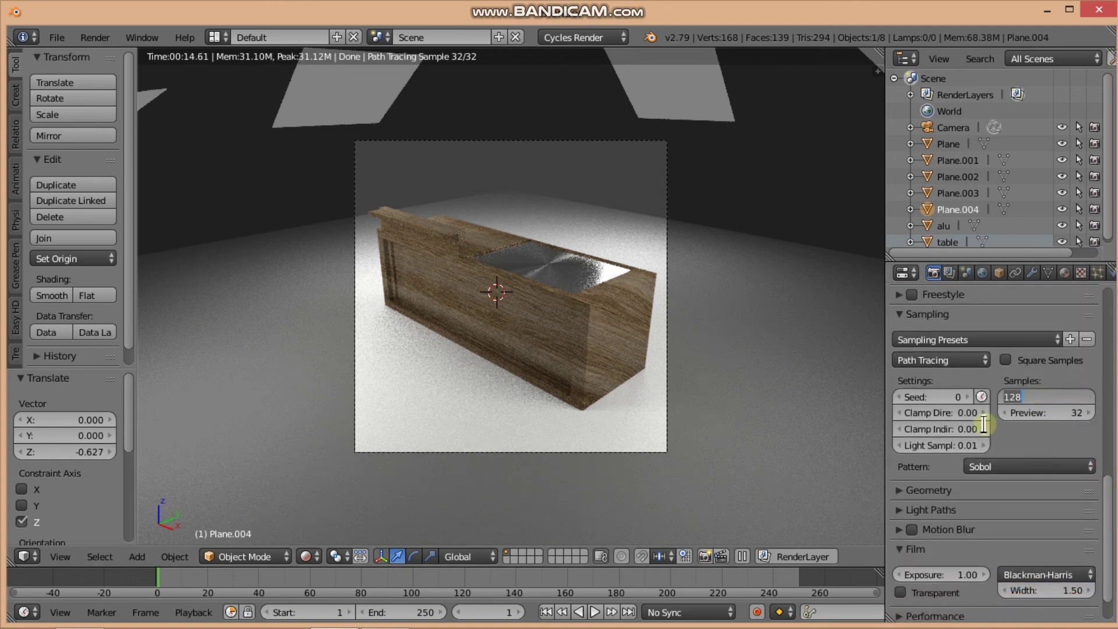
text(500)
key(Return)
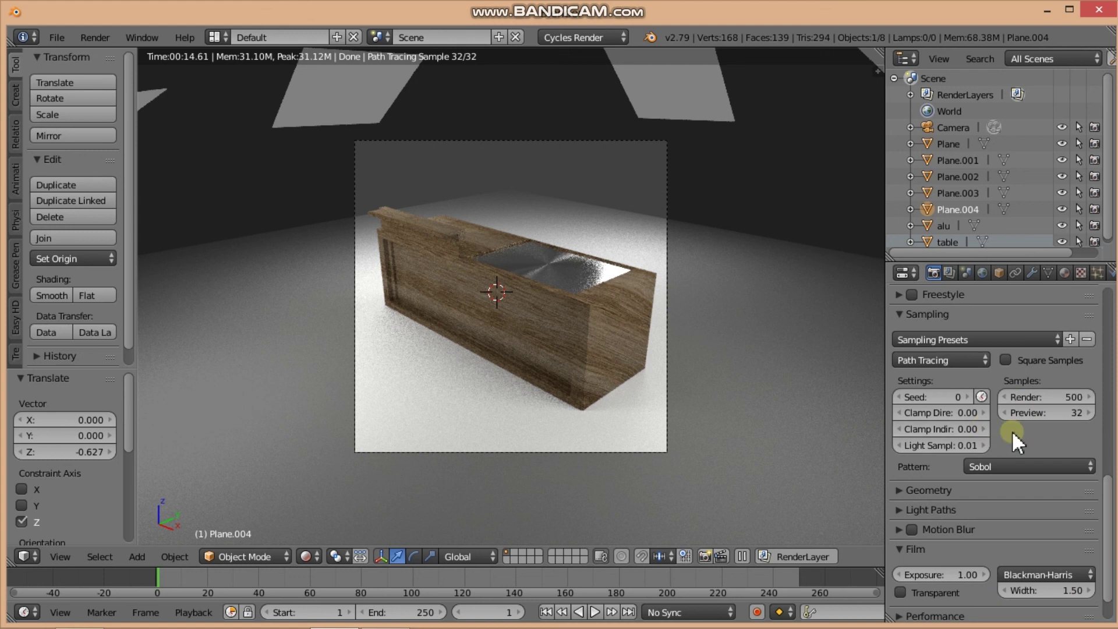
drag(1110, 481, 1109, 294)
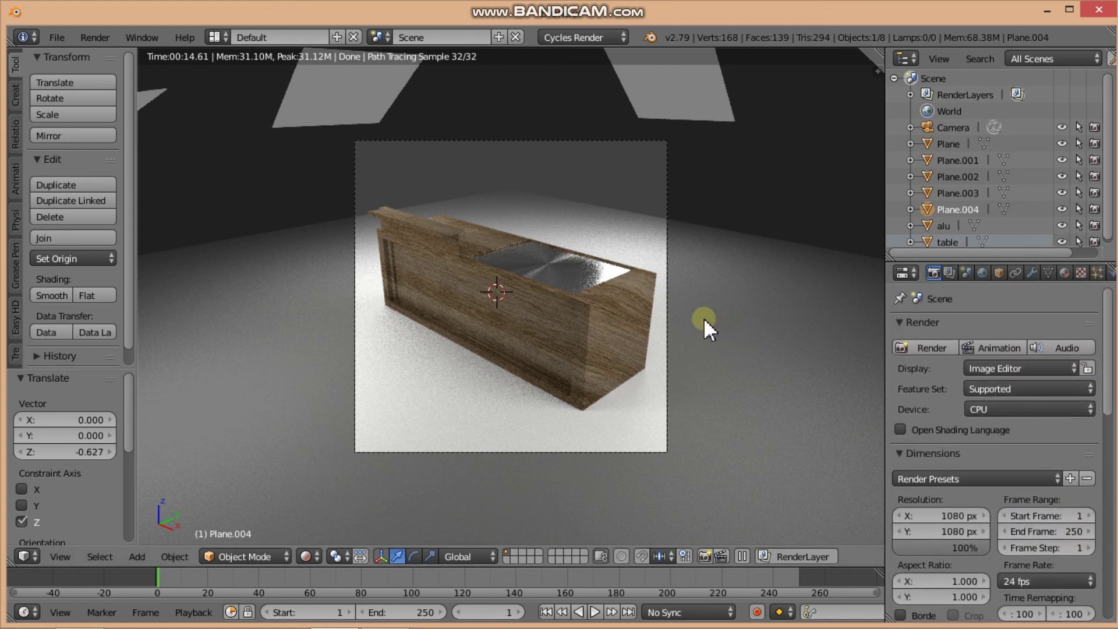
- Leave camera view and orbit and zoom in close on the rendered counter
key(KP_0)
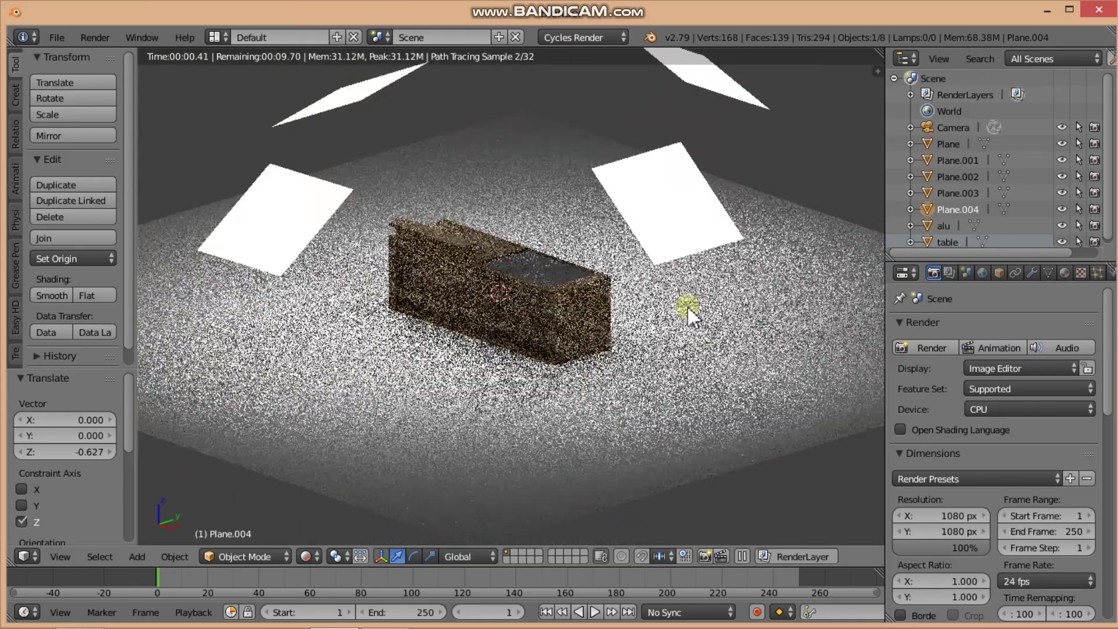
middle_drag(689, 314, 681, 306)
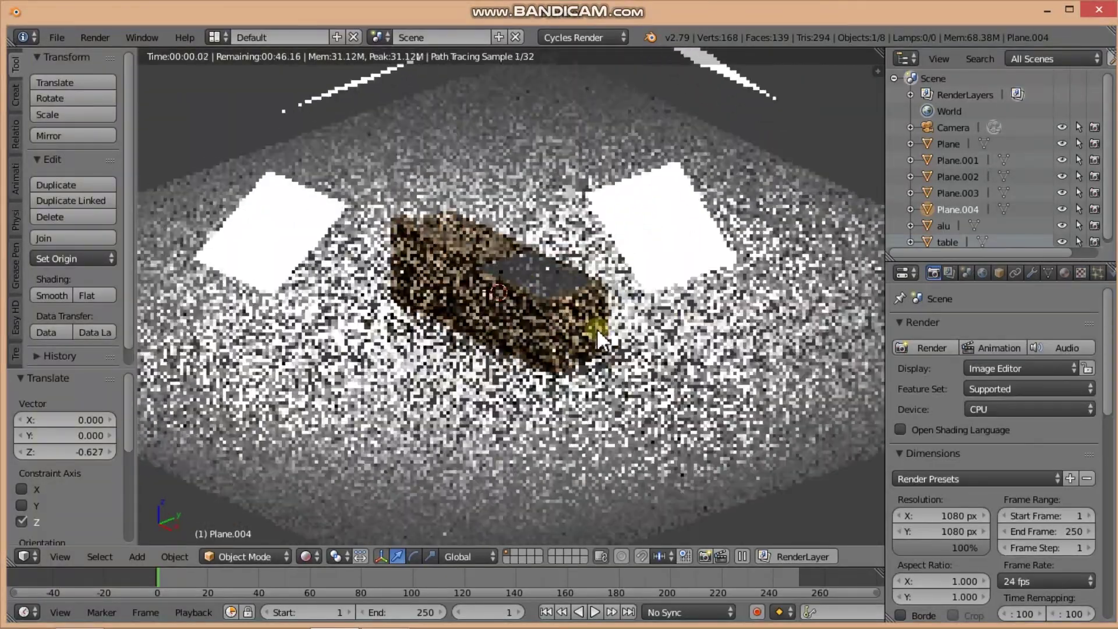
mouse_move(682, 305)
middle_down()
mouse_move(614, 328)
mouse_move(628, 326)
middle_up()
scroll(613, 326, up, 2)
scroll(613, 326, up, 2)
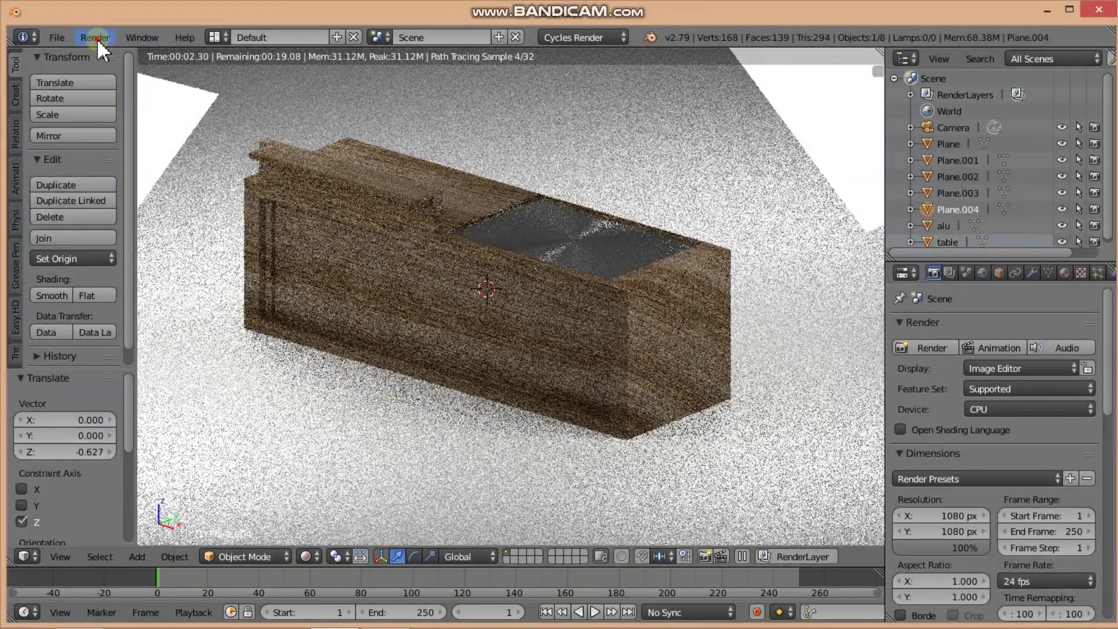
click(96, 37)
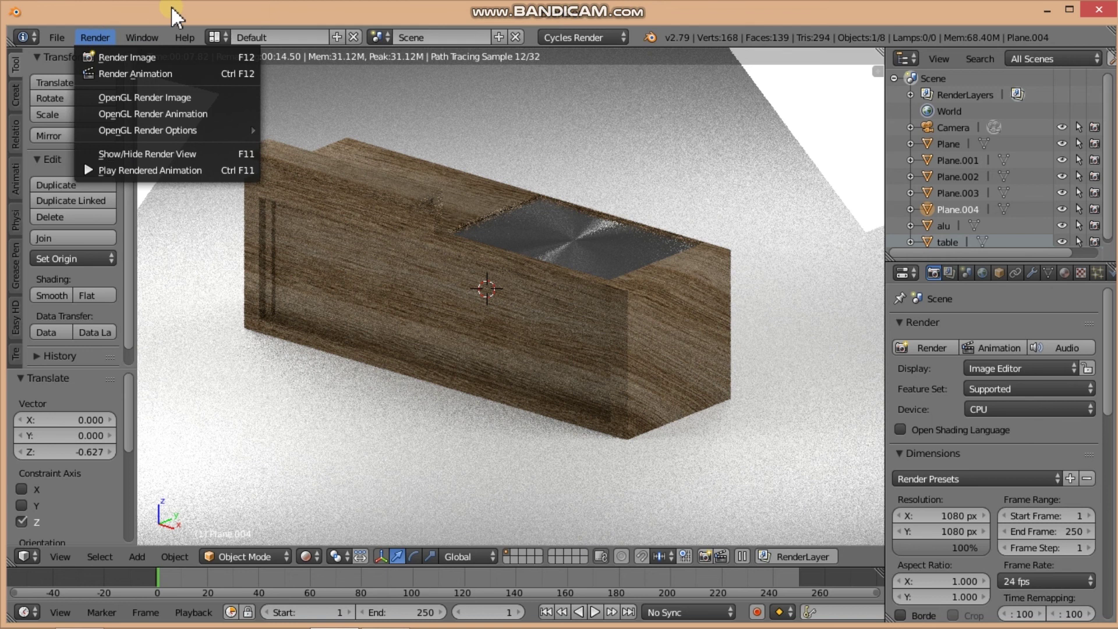
- Start the final Render Image from the Render menu
click(89, 36)
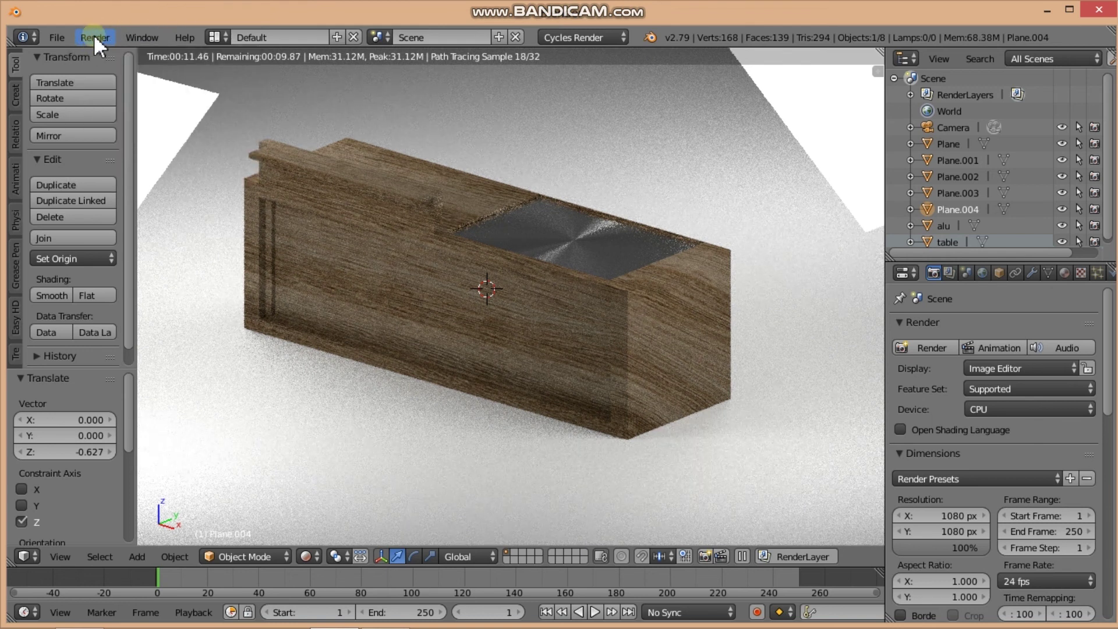
click(95, 36)
click(122, 50)
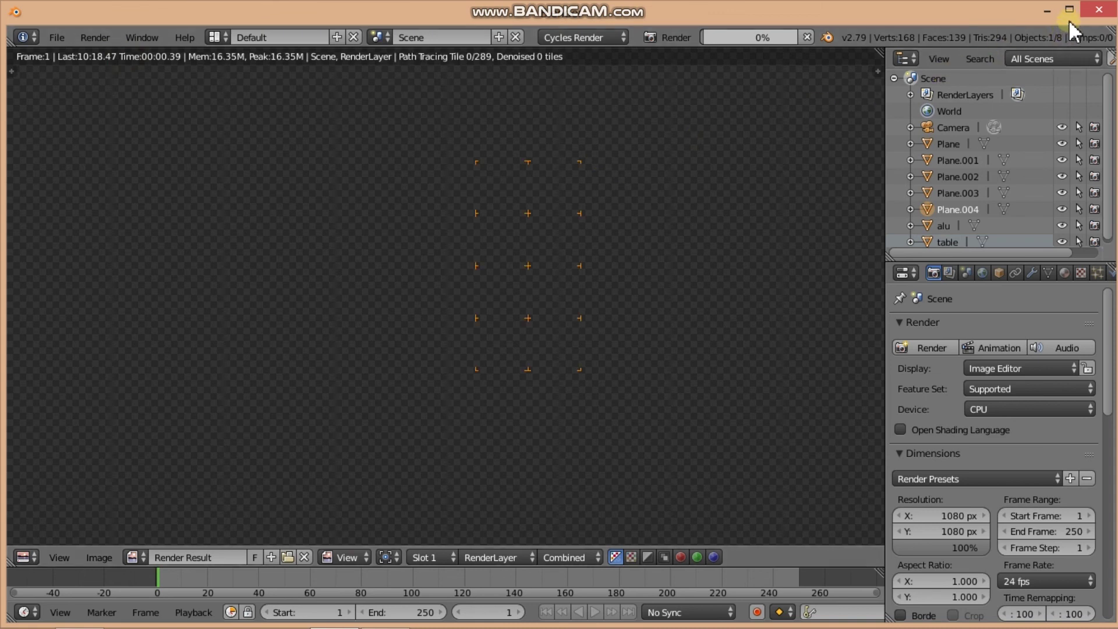